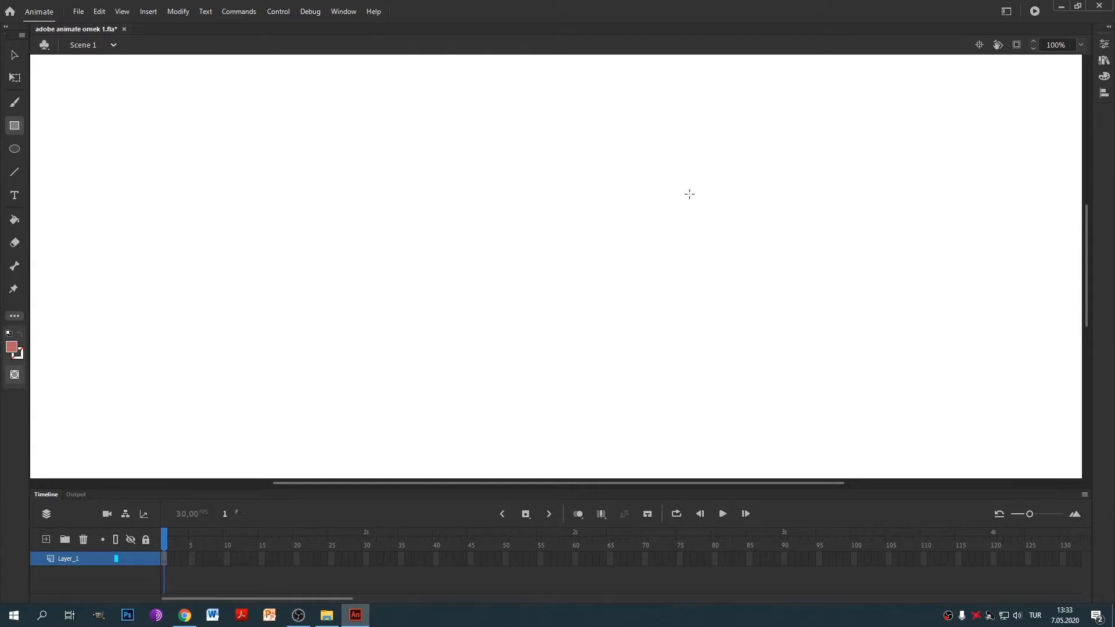
Set the rectangle corner radius to 10 and draw the red rounded square head.
{"action": "left_click", "coordinate": [1103, 44]}
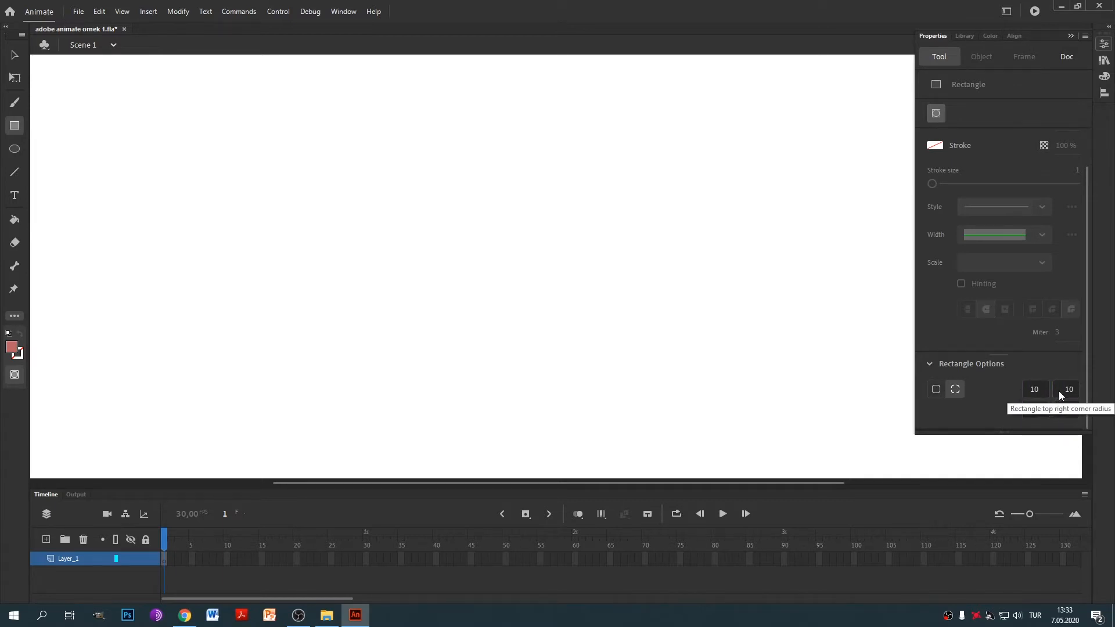
{"action": "left_click", "coordinate": [1043, 389]}
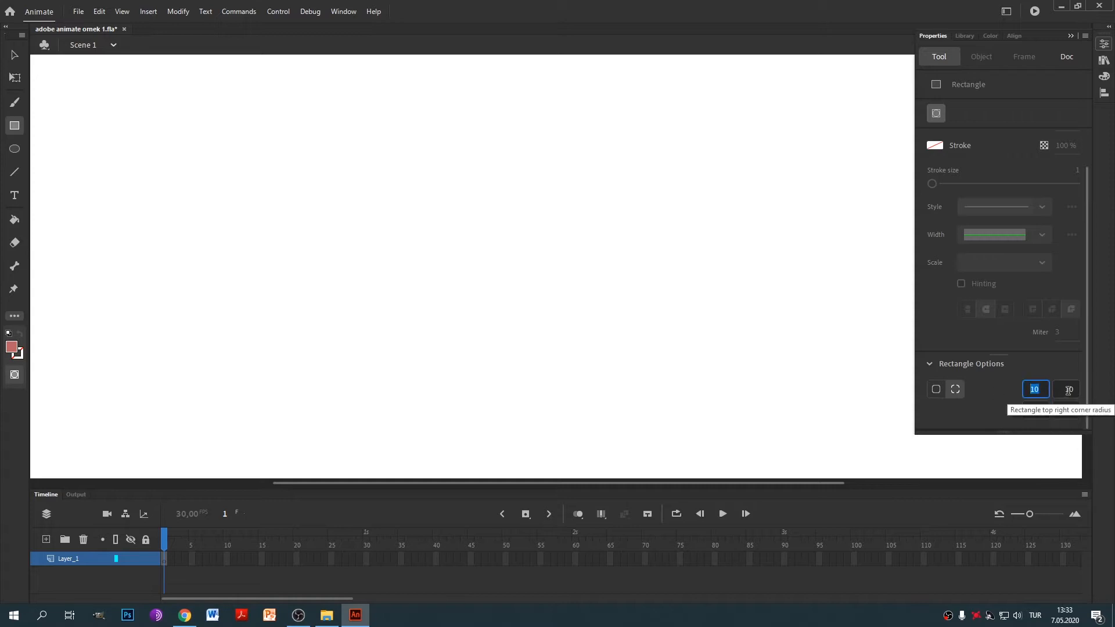
{"action": "left_click", "coordinate": [584, 299]}
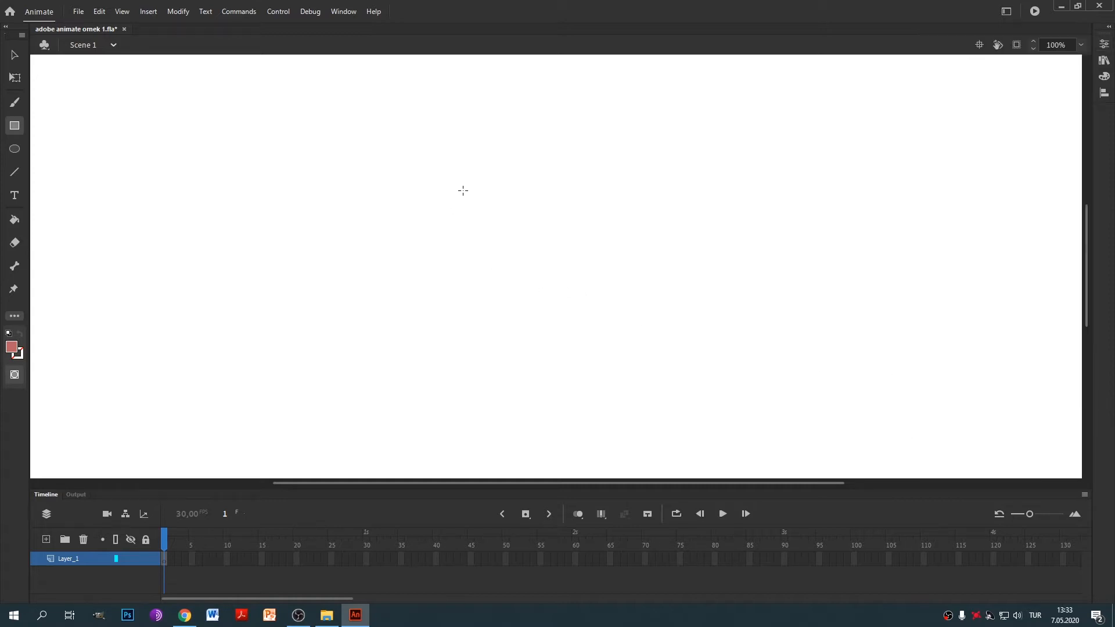
{"action": "left_click_drag", "start_coordinate": [450, 139], "coordinate": [482, 170]}
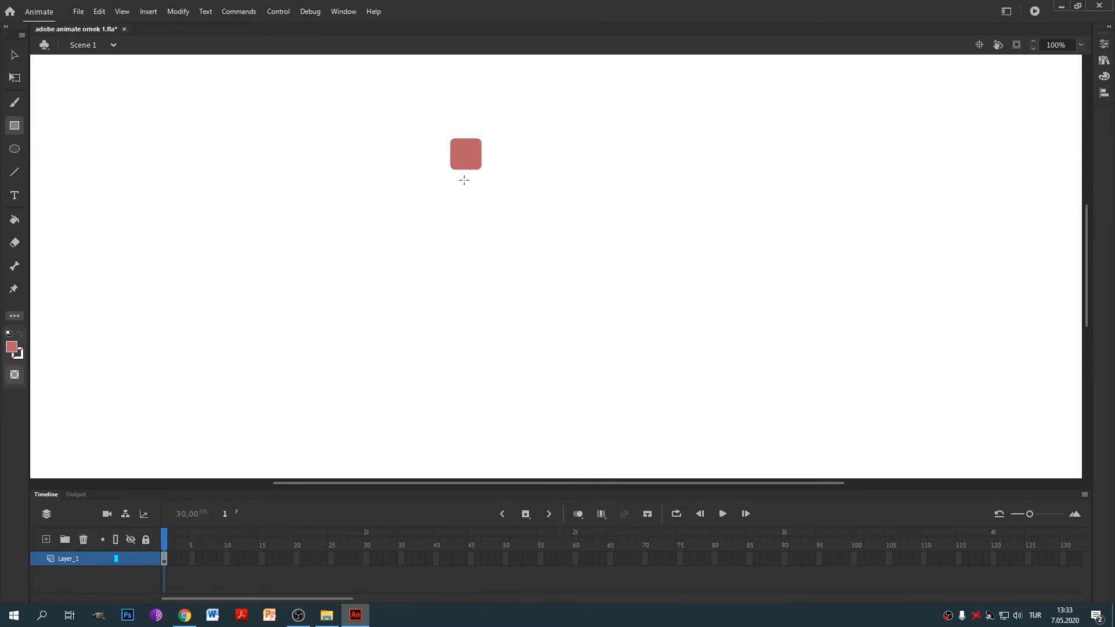
Switch the fill to olive and draw the neck and body rectangles below the head.
{"action": "left_click", "coordinate": [1104, 76]}
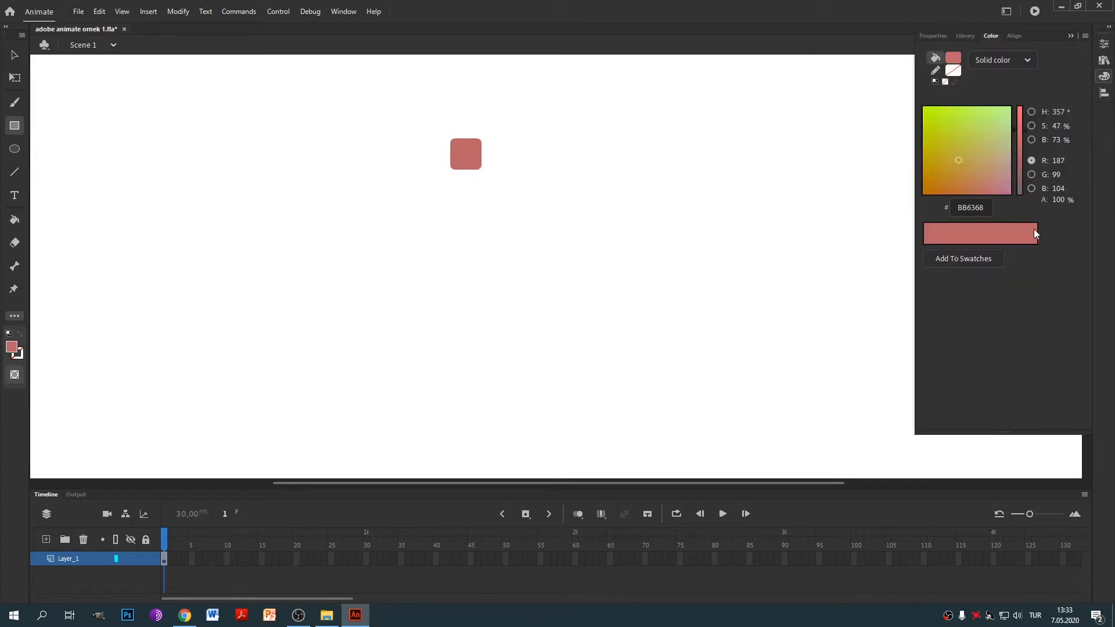
{"action": "left_click", "coordinate": [963, 150]}
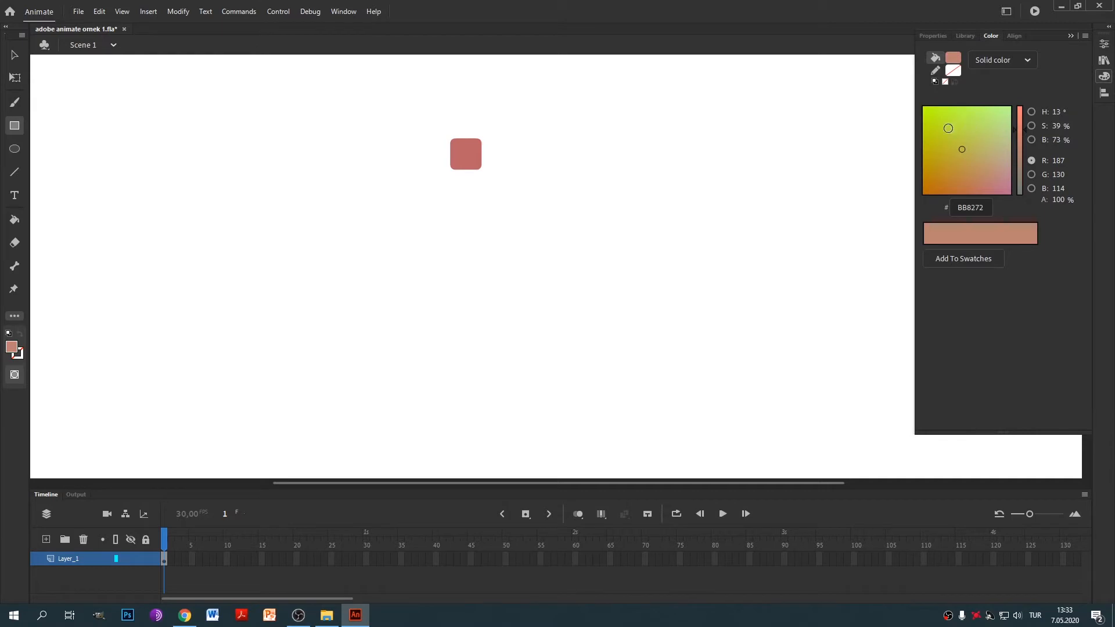
{"action": "left_click", "coordinate": [965, 127]}
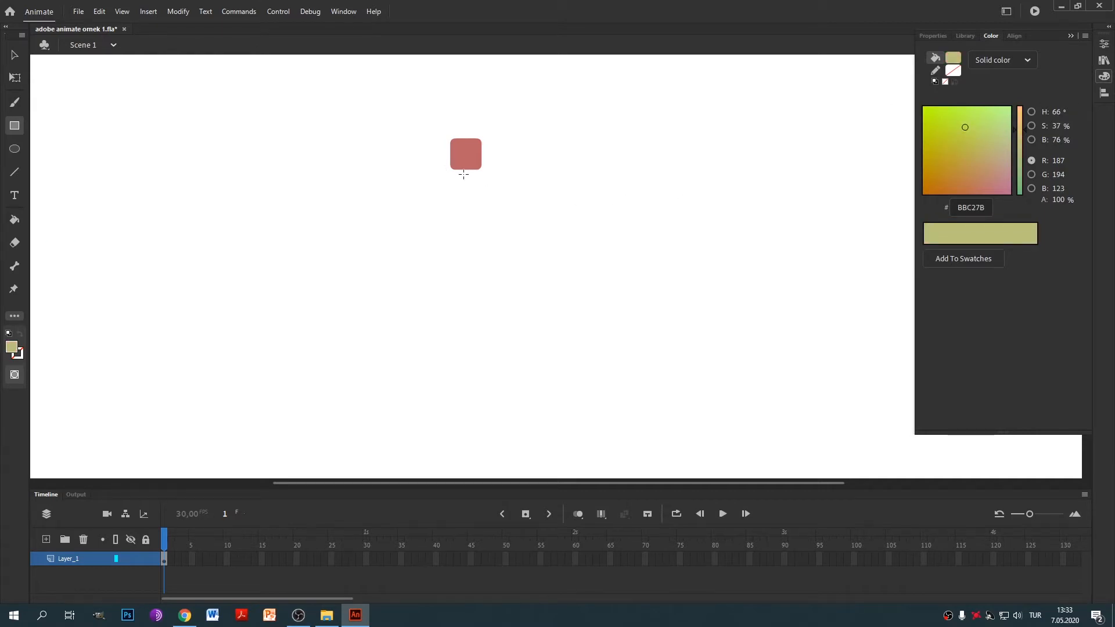
{"action": "left_click_drag", "start_coordinate": [463, 174], "coordinate": [476, 298]}
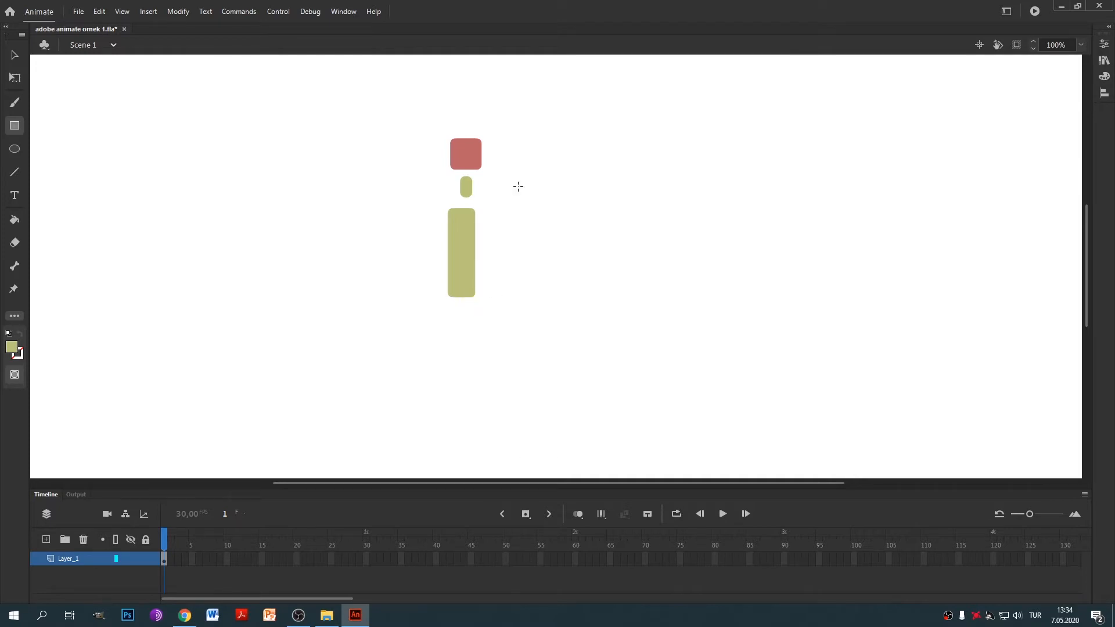
Align the head, neck and body on a common horizontal centre.
{"action": "left_click", "coordinate": [15, 54]}
{"action": "left_click_drag", "start_coordinate": [391, 117], "coordinate": [575, 358]}
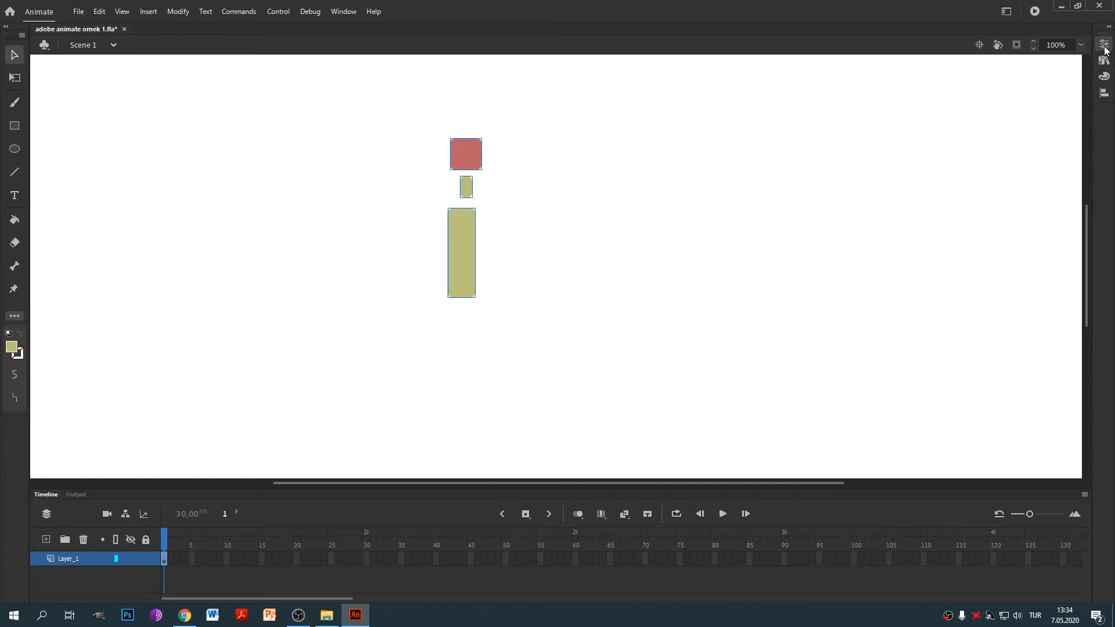
{"action": "left_click", "coordinate": [1104, 47]}
{"action": "left_click", "coordinate": [1104, 94]}
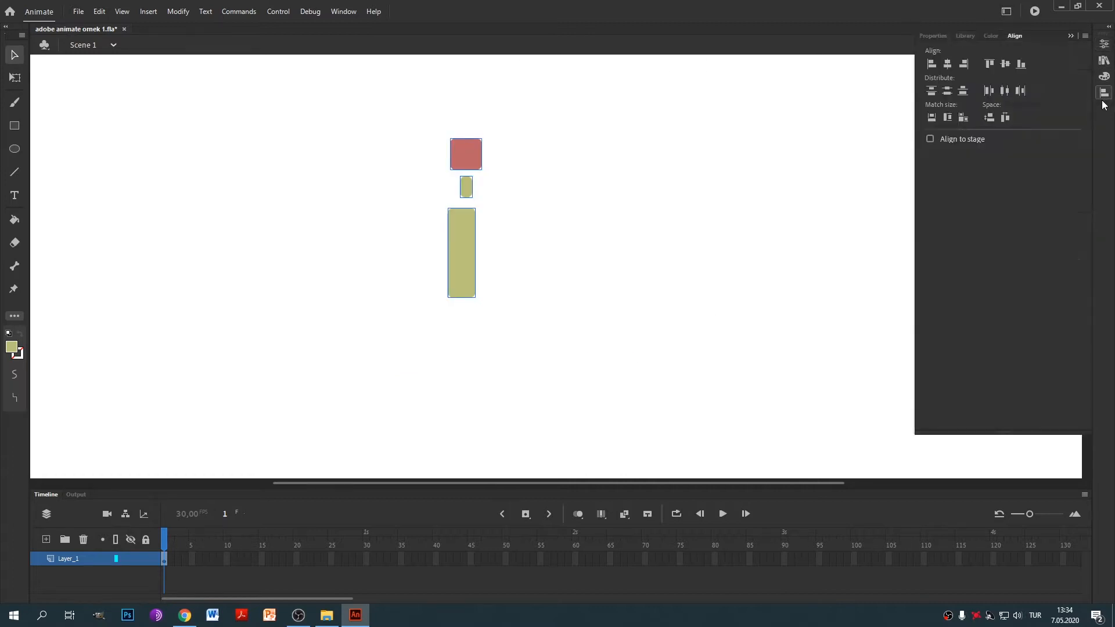
{"action": "left_click", "coordinate": [948, 65]}
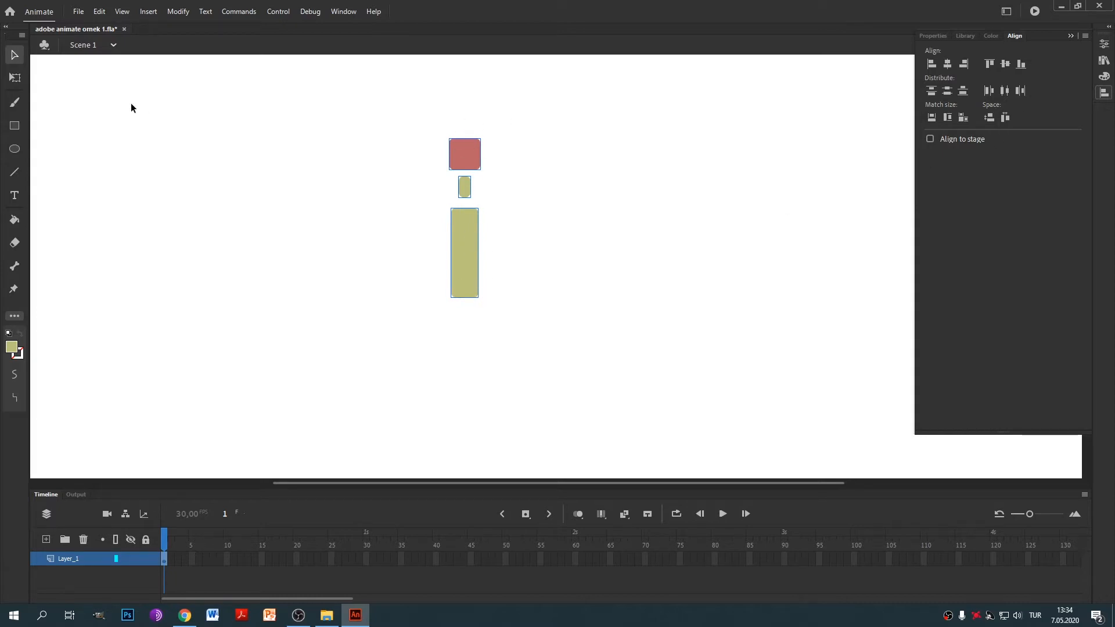
Undo a stray bar and recolour the neck piece magenta (#BB3EAF).
{"action": "left_click", "coordinate": [15, 126]}
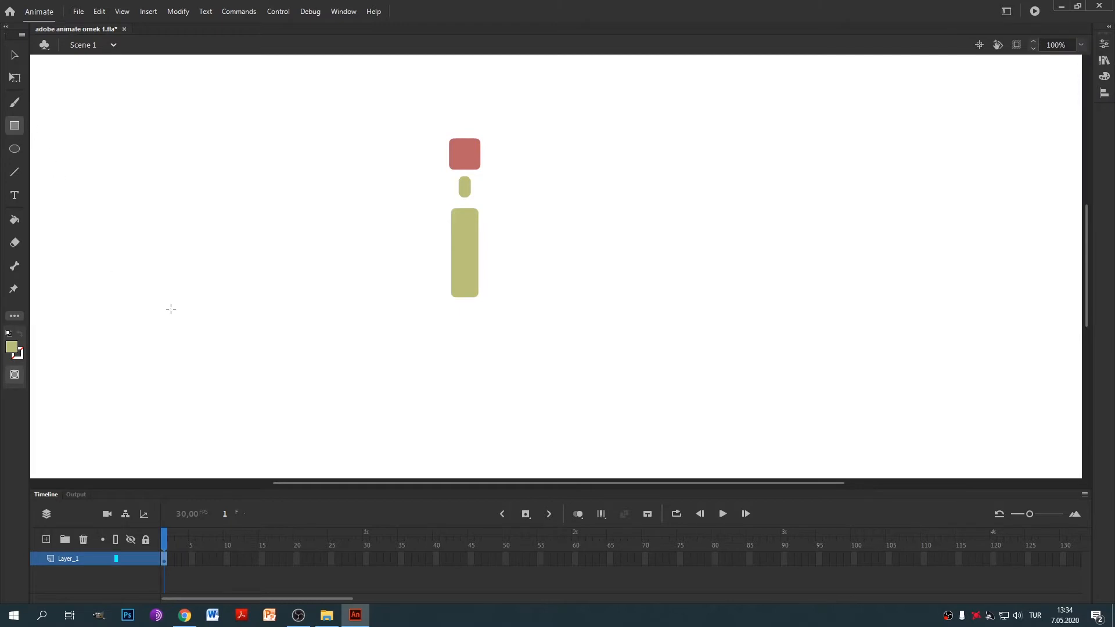
{"action": "left_click_drag", "start_coordinate": [550, 183], "coordinate": [560, 257]}
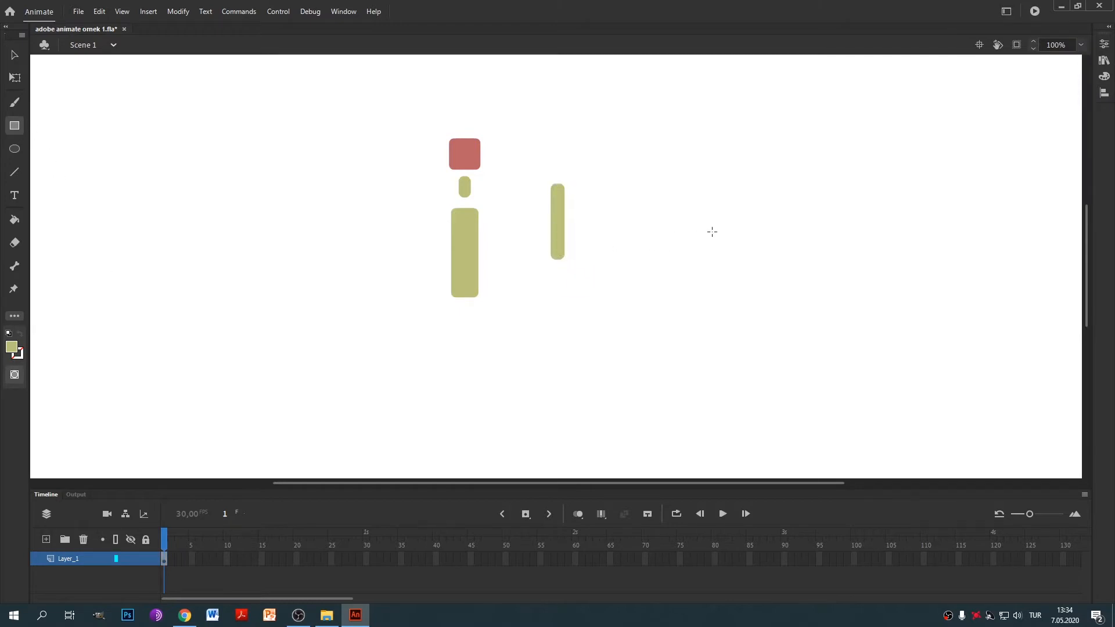
{"action": "key", "text": "ctrl+z"}
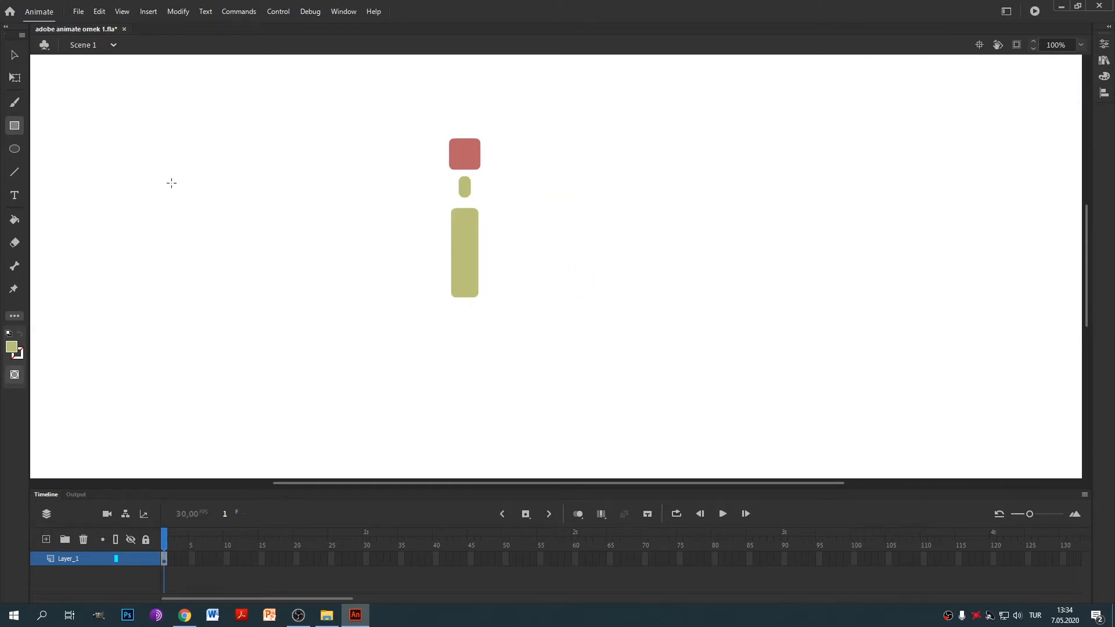
{"action": "key", "text": "v"}
{"action": "left_click", "coordinate": [466, 190]}
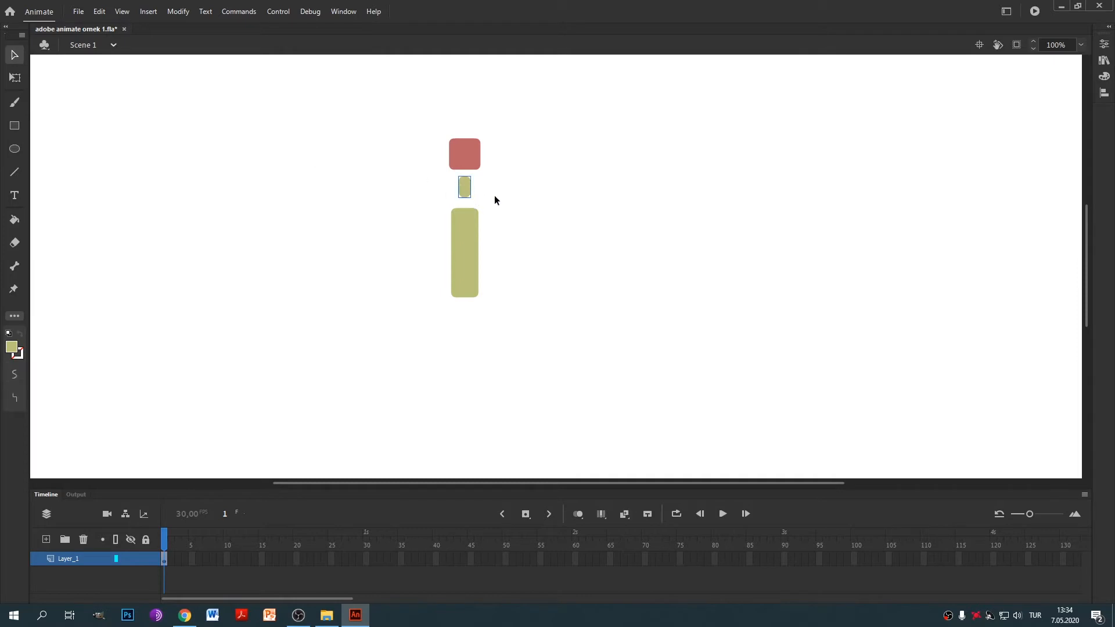
{"action": "left_click", "coordinate": [1104, 76]}
{"action": "left_click", "coordinate": [983, 173]}
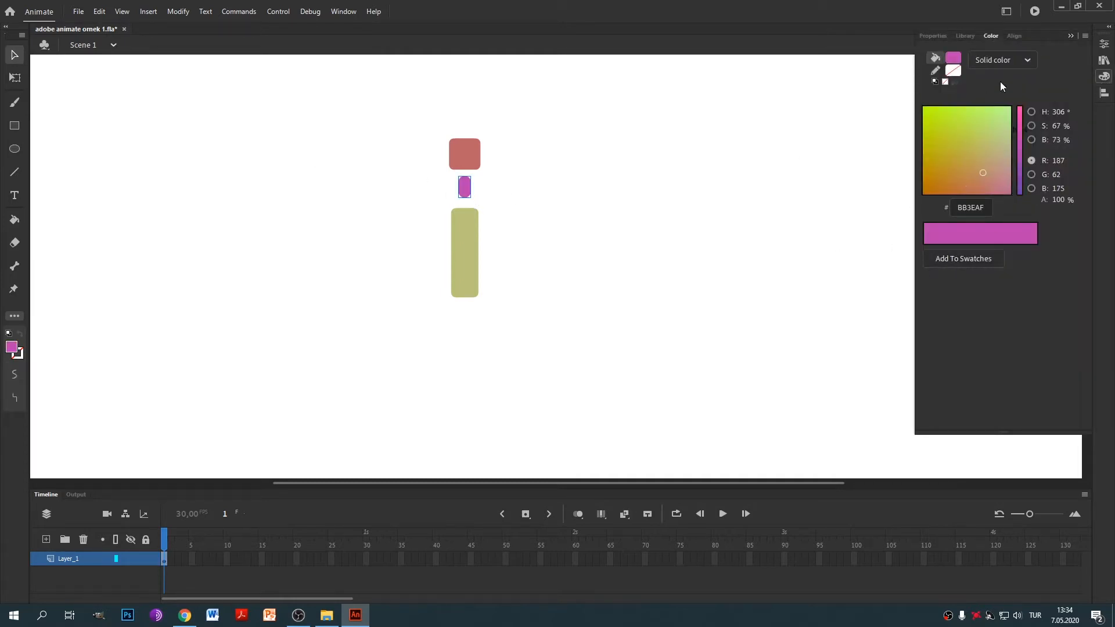
Return to the Rectangle tool with its drawing settings shown.
{"action": "left_click", "coordinate": [19, 124]}
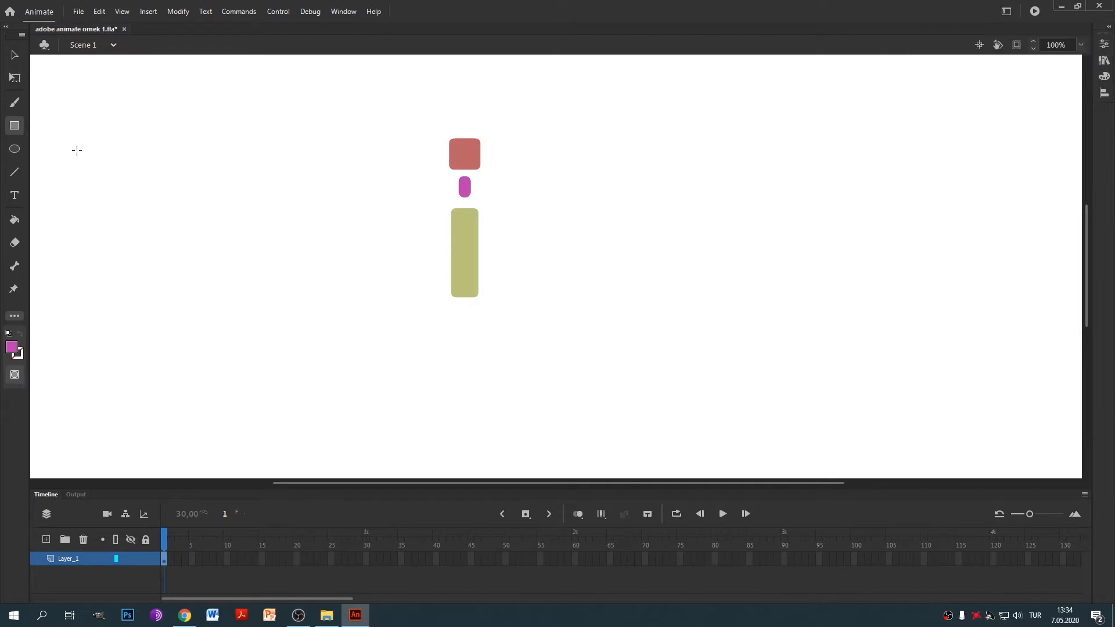
{"action": "left_click", "coordinate": [1105, 94]}
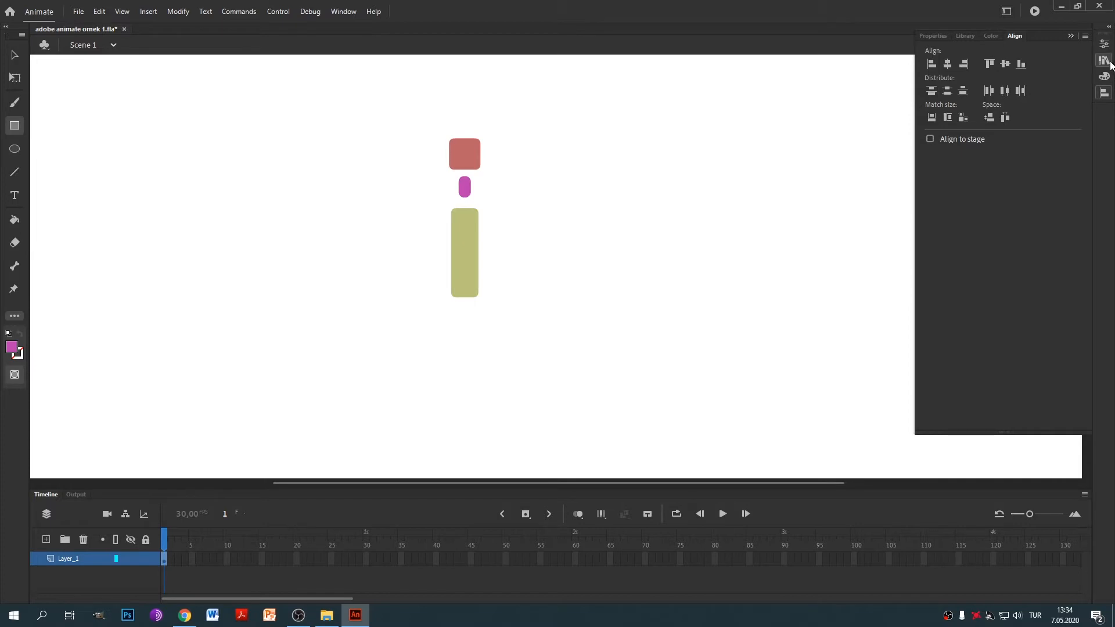
{"action": "left_click", "coordinate": [1104, 45]}
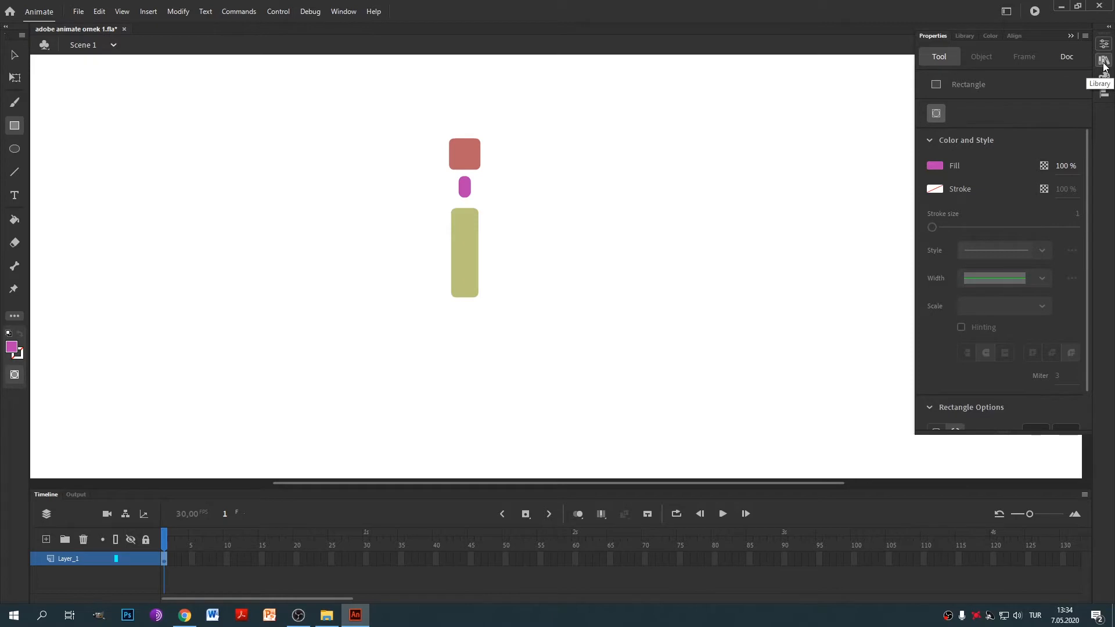
Undo a stray rectangle and set the fill colour to dark blue (#323E83).
{"action": "scroll", "coordinate": [987, 284], "scroll_direction": "down", "scroll_amount": 1}
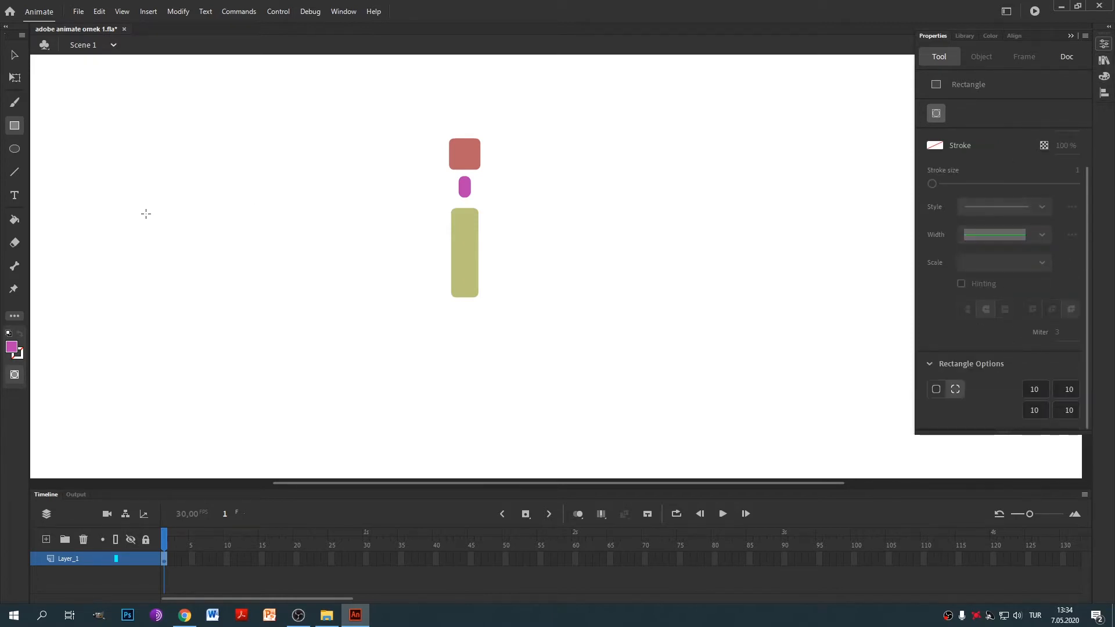
{"action": "left_click_drag", "start_coordinate": [546, 200], "coordinate": [562, 259]}
{"action": "key", "text": "ctrl+z"}
{"action": "left_click", "coordinate": [1103, 77]}
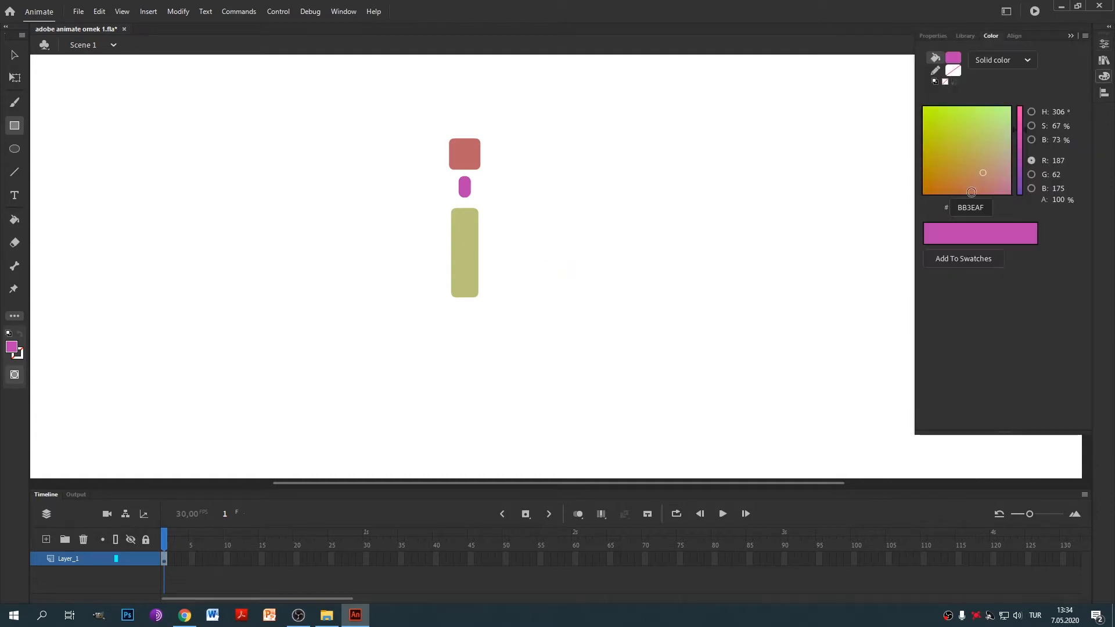
{"action": "left_click_drag", "start_coordinate": [963, 130], "coordinate": [937, 127]}
{"action": "left_click_drag", "start_coordinate": [1020, 130], "coordinate": [1020, 177]}
{"action": "left_click", "coordinate": [967, 173]}
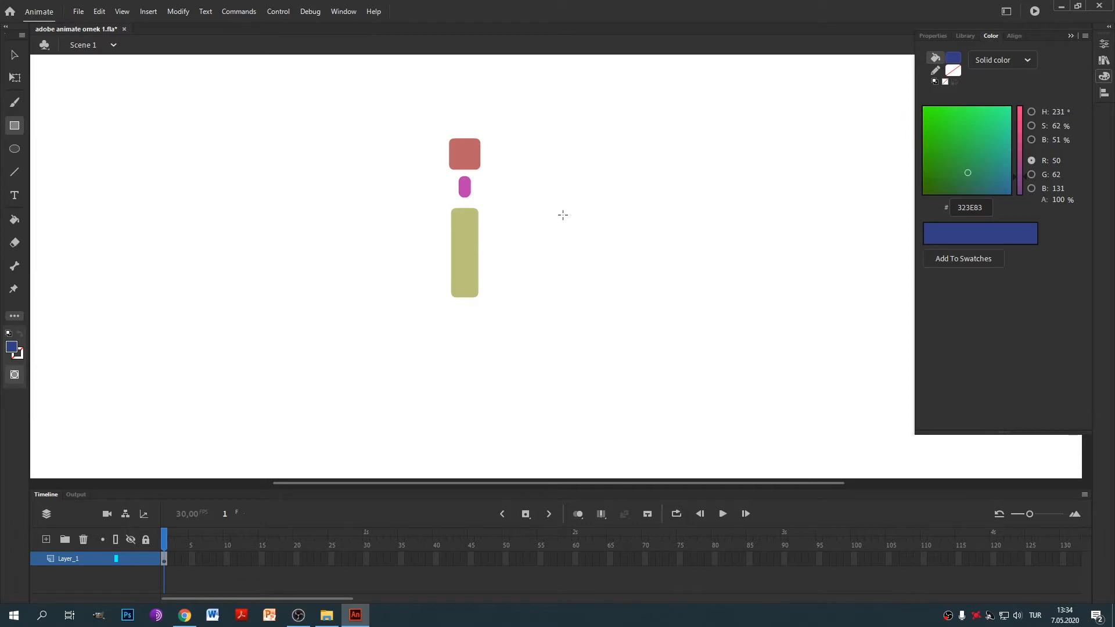
Draw a dark blue rounded limb bar and Alt-drag copies of it.
{"action": "left_click_drag", "start_coordinate": [563, 205], "coordinate": [578, 262]}
{"action": "key", "text": "v"}
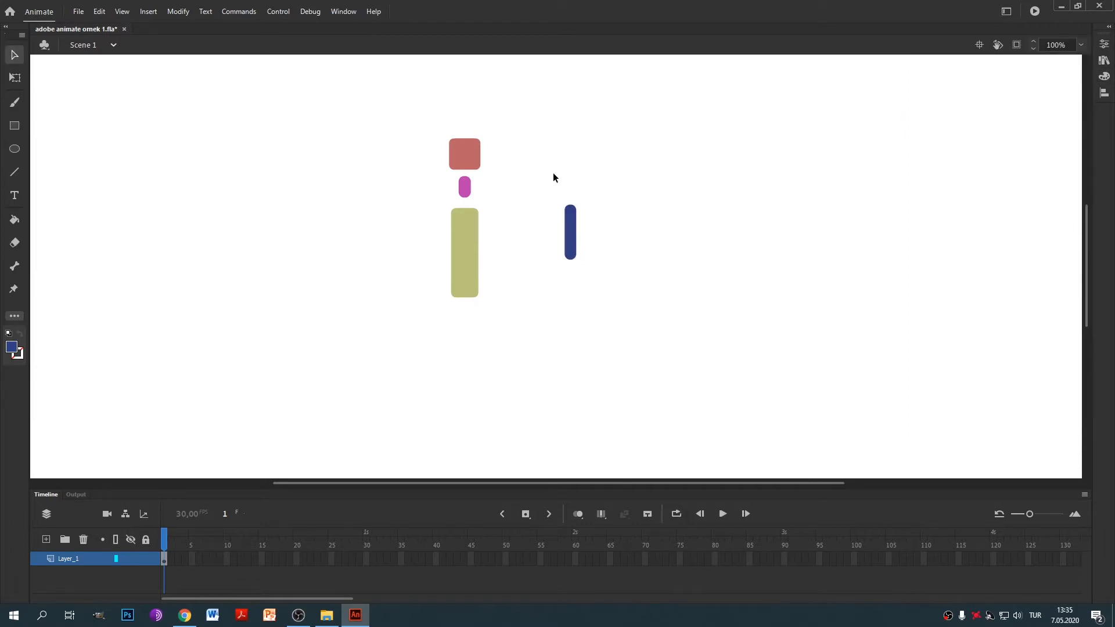
{"action": "left_click_drag", "start_coordinate": [541, 172], "coordinate": [611, 295]}
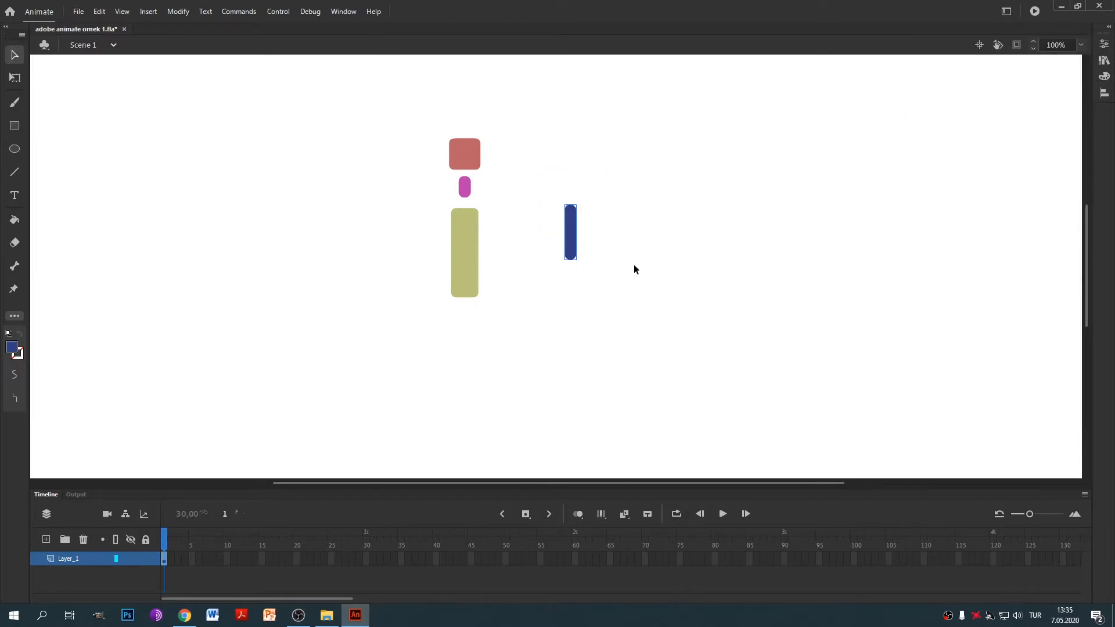
{"action": "left_click_drag", "start_coordinate": [575, 220], "coordinate": [594, 276]}
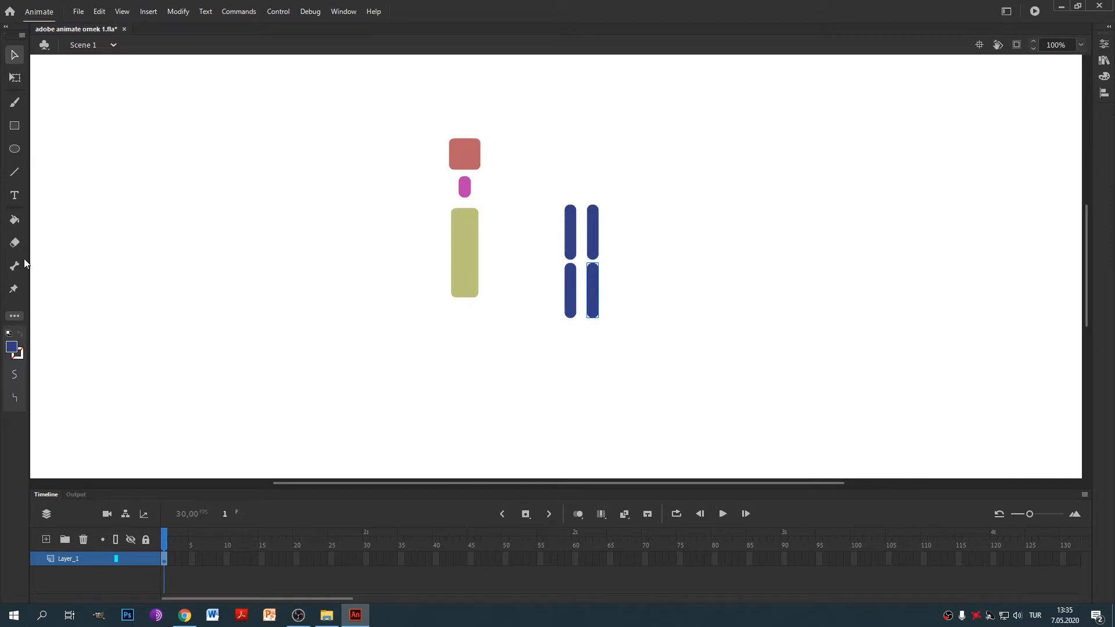
Draw a short blue piece under the left column and copy it under the right.
{"action": "key", "text": "r"}
{"action": "left_click_drag", "start_coordinate": [566, 329], "coordinate": [576, 351]}
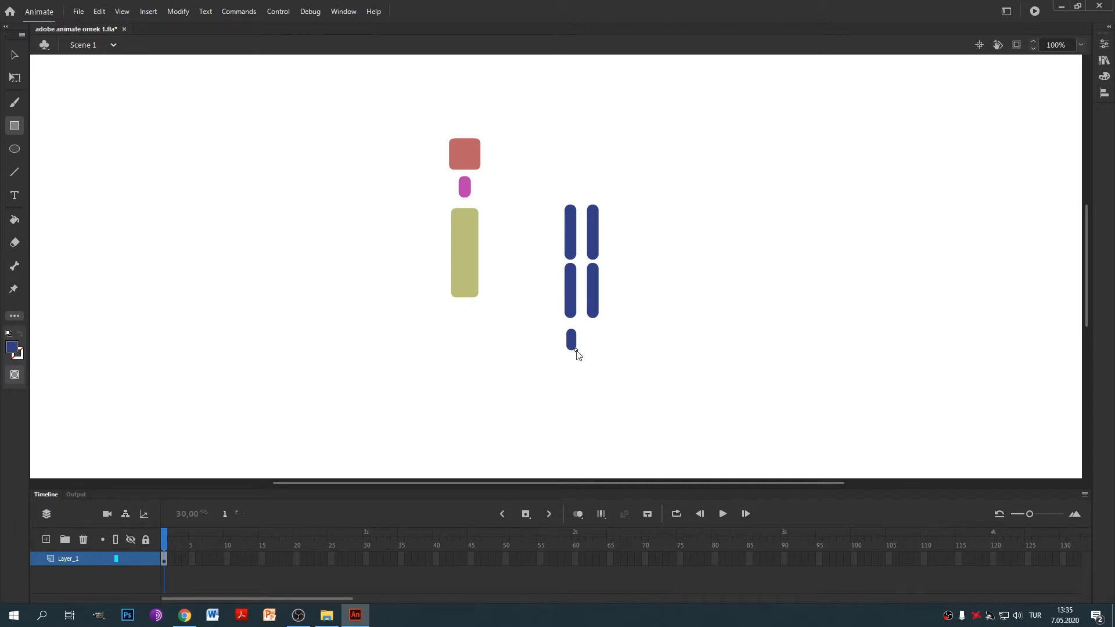
{"action": "left_click", "coordinate": [14, 56]}
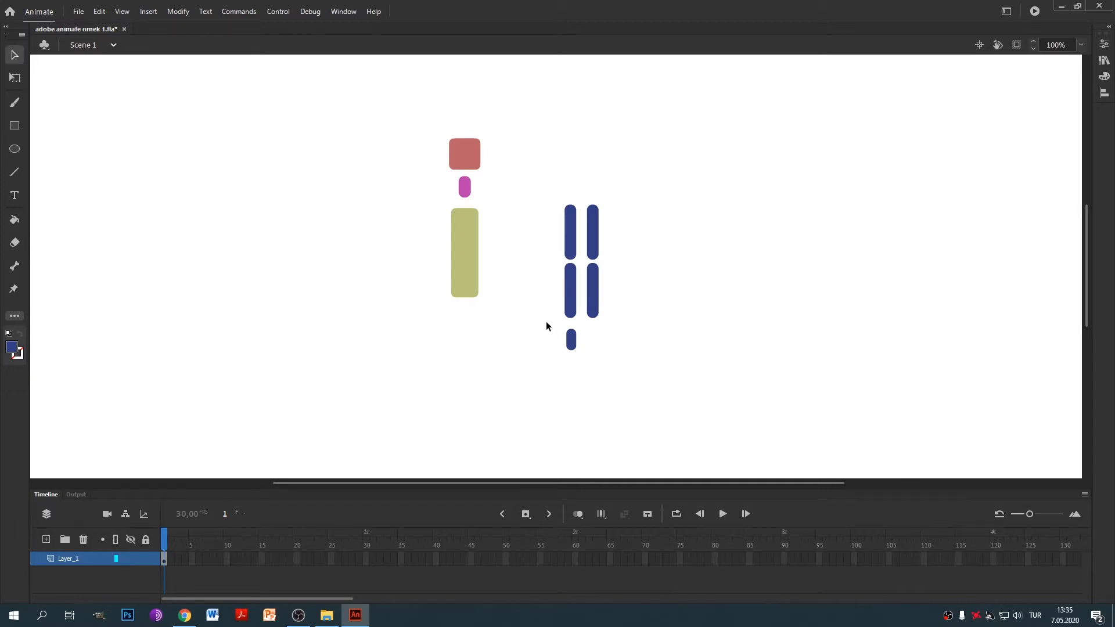
{"action": "left_click_drag", "start_coordinate": [604, 375], "coordinate": [611, 401]}
{"action": "left_click_drag", "start_coordinate": [571, 339], "coordinate": [646, 358]}
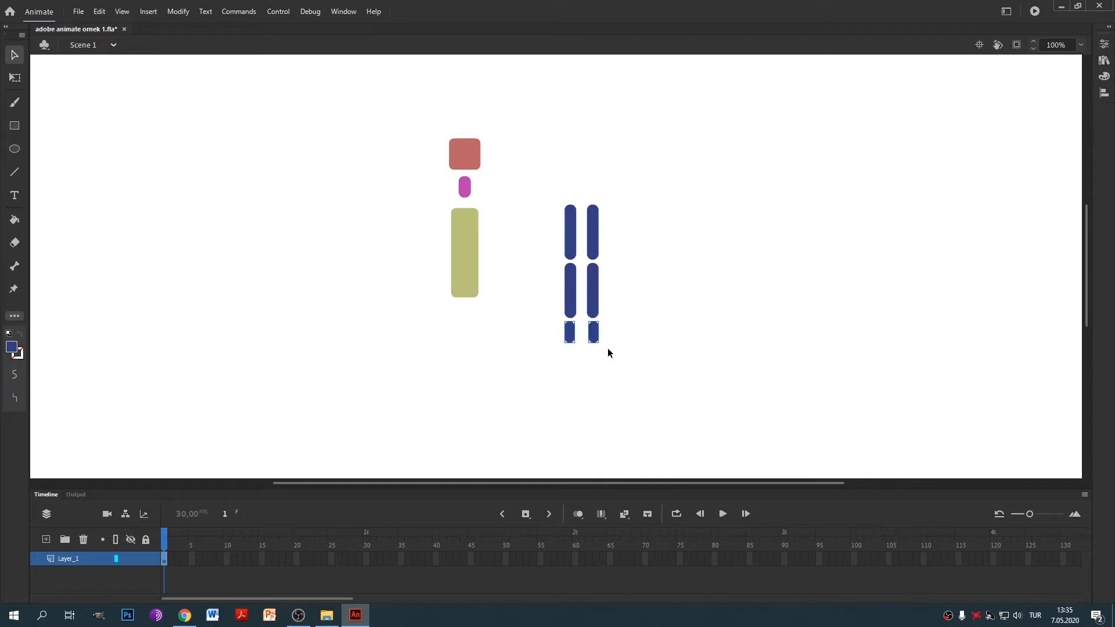
Recolour the left column of limb pieces mauve (#B183A7).
{"action": "left_click_drag", "start_coordinate": [524, 265], "coordinate": [577, 309]}
{"action": "left_click_drag", "start_coordinate": [554, 169], "coordinate": [581, 386]}
{"action": "left_click", "coordinate": [1105, 76]}
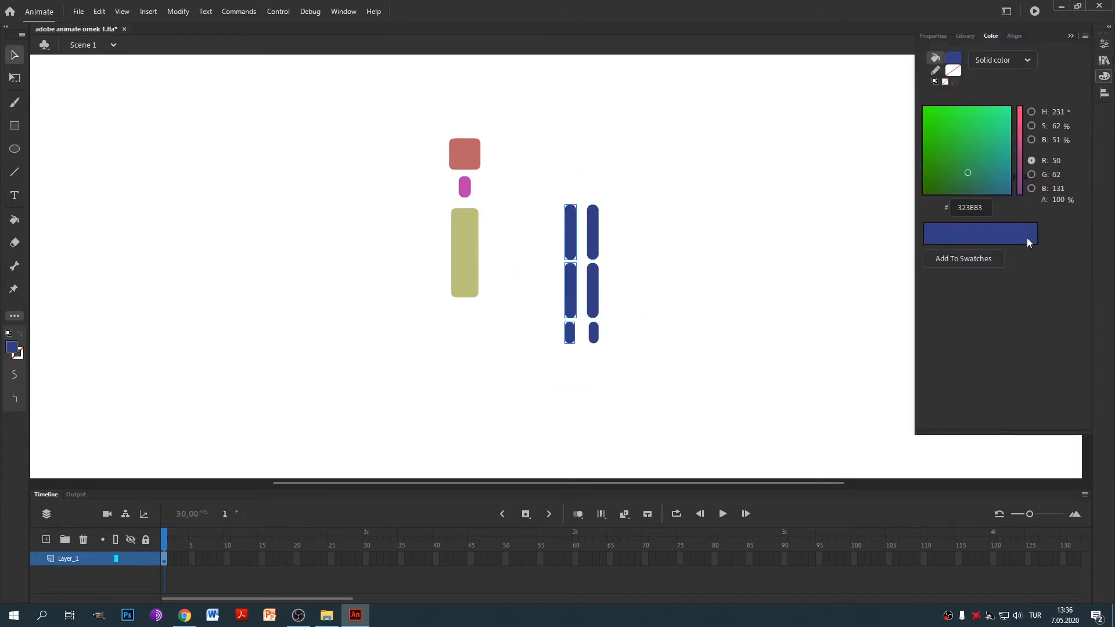
{"action": "left_click", "coordinate": [1019, 133]}
{"action": "left_click", "coordinate": [947, 123]}
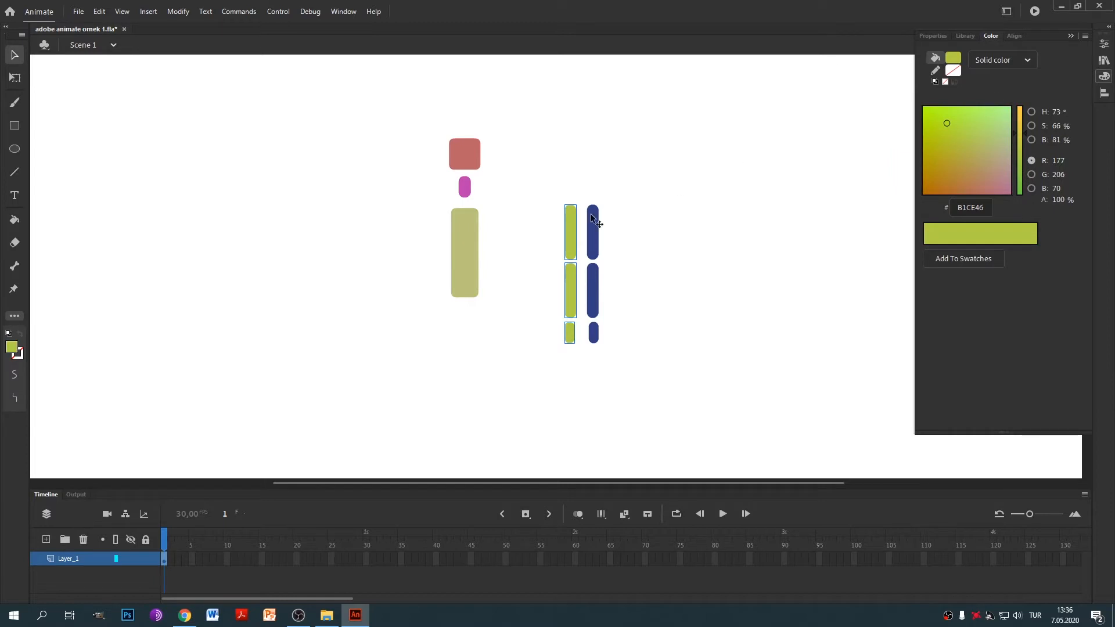
{"action": "left_click", "coordinate": [980, 149]}
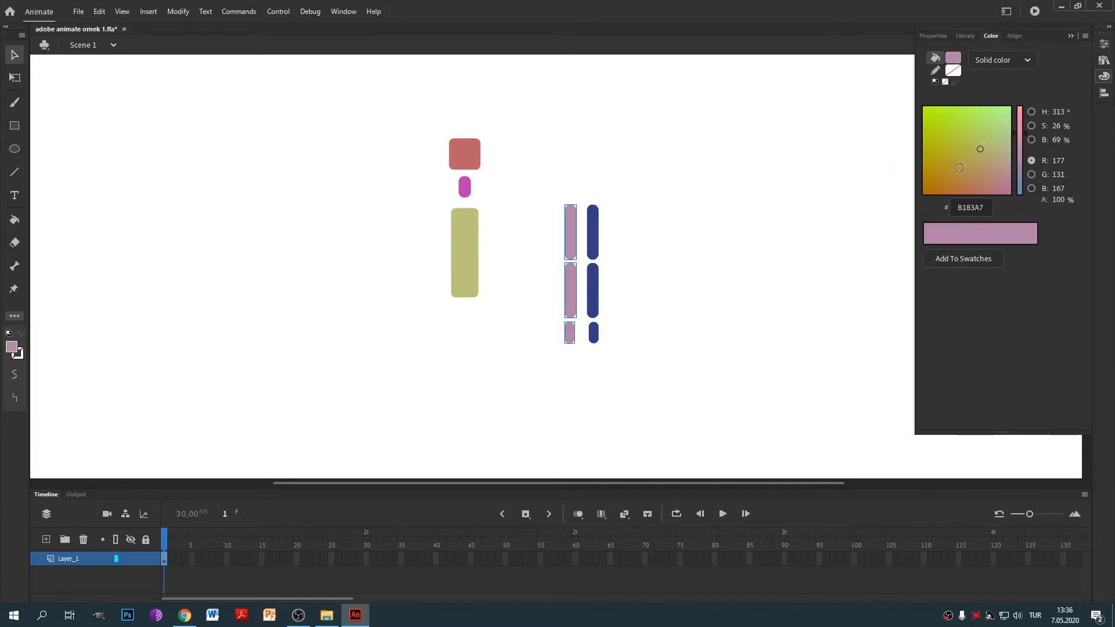
{"action": "left_click", "coordinate": [348, 139]}
Select the top four arm bars.
{"action": "left_click", "coordinate": [17, 129]}
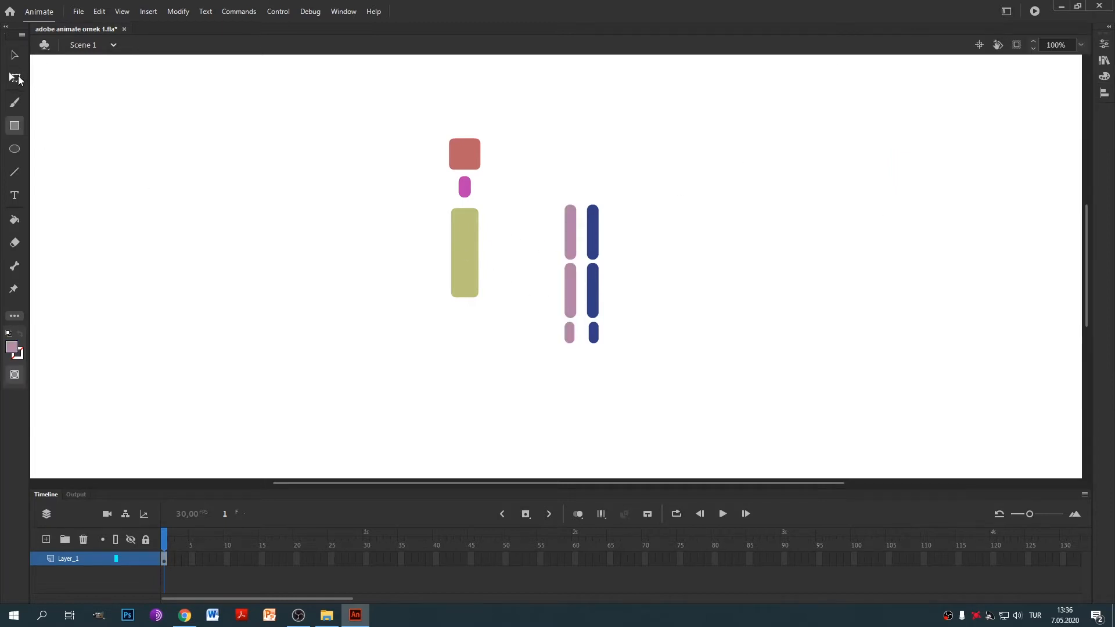
{"action": "left_click", "coordinate": [14, 57]}
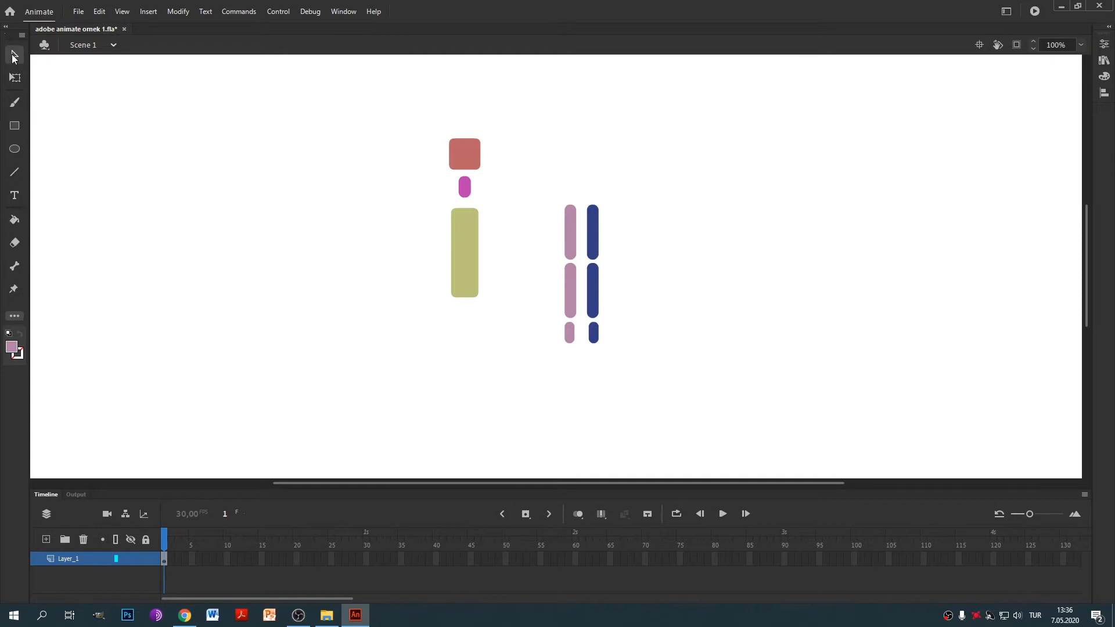
{"action": "left_click_drag", "start_coordinate": [531, 191], "coordinate": [643, 319]}
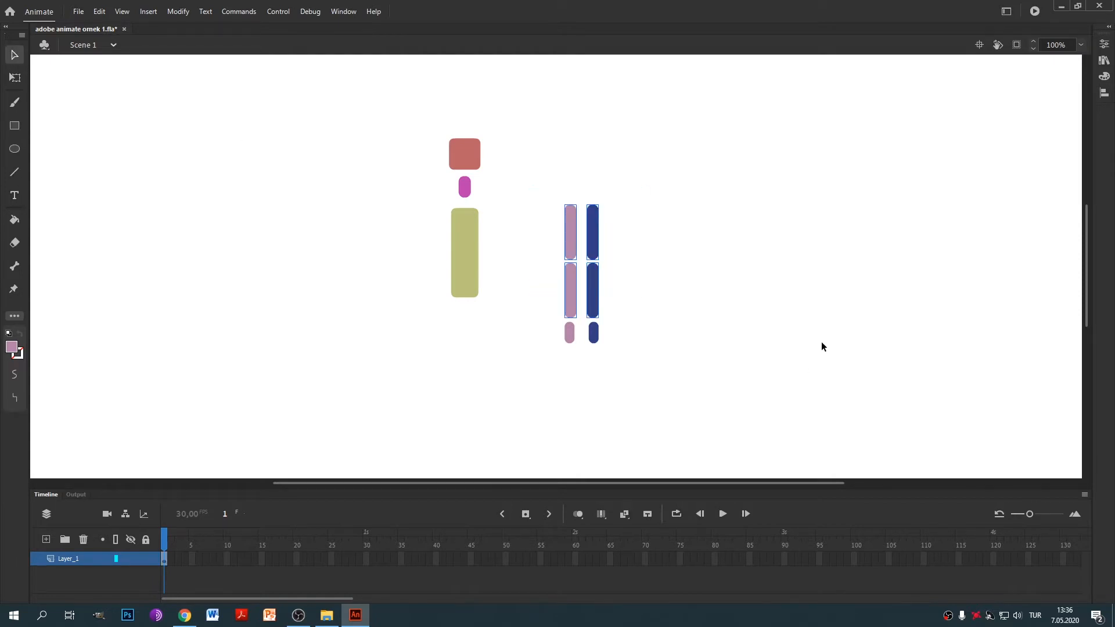
Copy the four bars below the torso as legs and add a rounded foot under each.
{"action": "left_click_drag", "start_coordinate": [577, 206], "coordinate": [459, 368]}
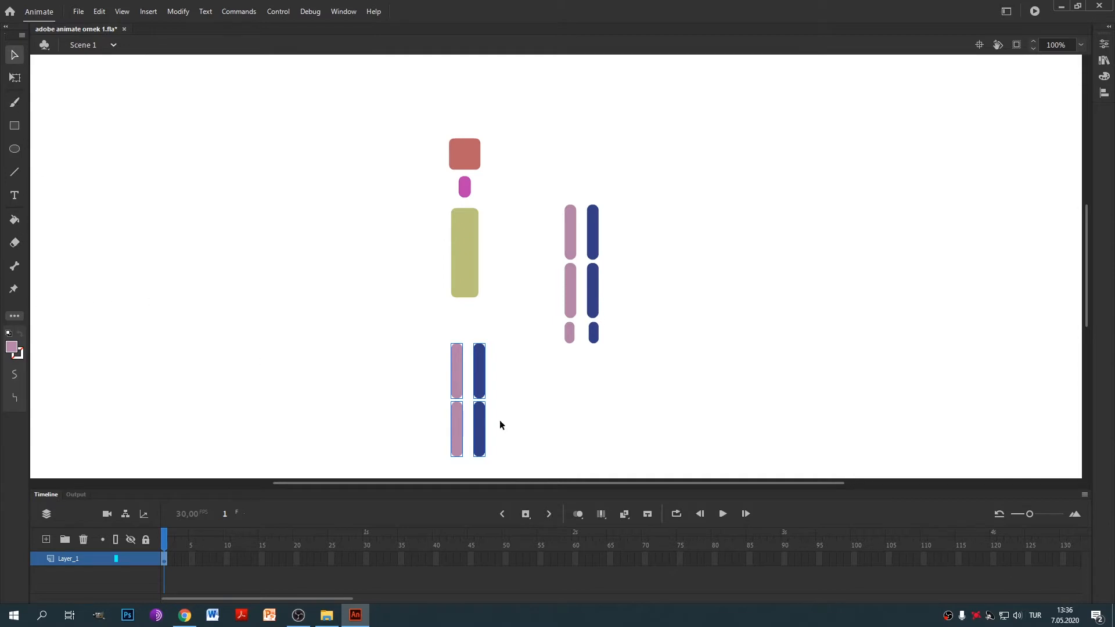
{"action": "left_click_drag", "start_coordinate": [540, 405], "coordinate": [543, 367]}
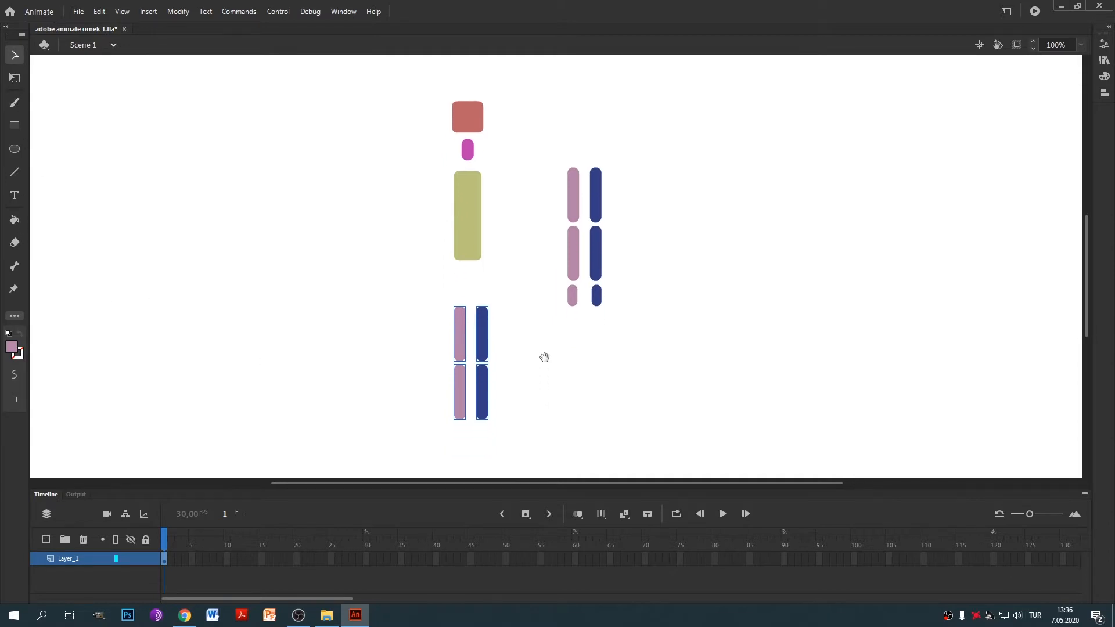
{"action": "left_click", "coordinate": [14, 126]}
{"action": "mouse_move", "coordinate": [480, 431]}
{"action": "left_mouse_down"}
{"action": "mouse_move", "coordinate": [523, 453]}
{"action": "mouse_move", "coordinate": [458, 437]}
{"action": "mouse_move", "coordinate": [480, 438]}
{"action": "left_mouse_up"}
{"action": "key", "text": "v"}
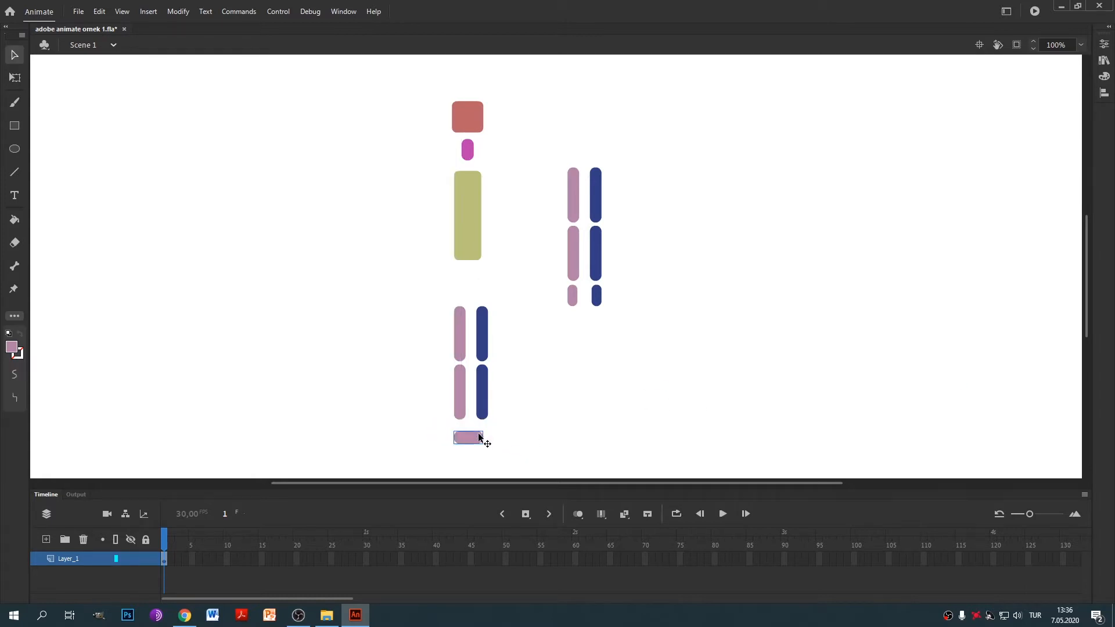
{"action": "key", "text": "ctrl+v"}
{"action": "left_click_drag", "start_coordinate": [550, 273], "coordinate": [506, 443]}
{"action": "left_click", "coordinate": [1104, 43]}
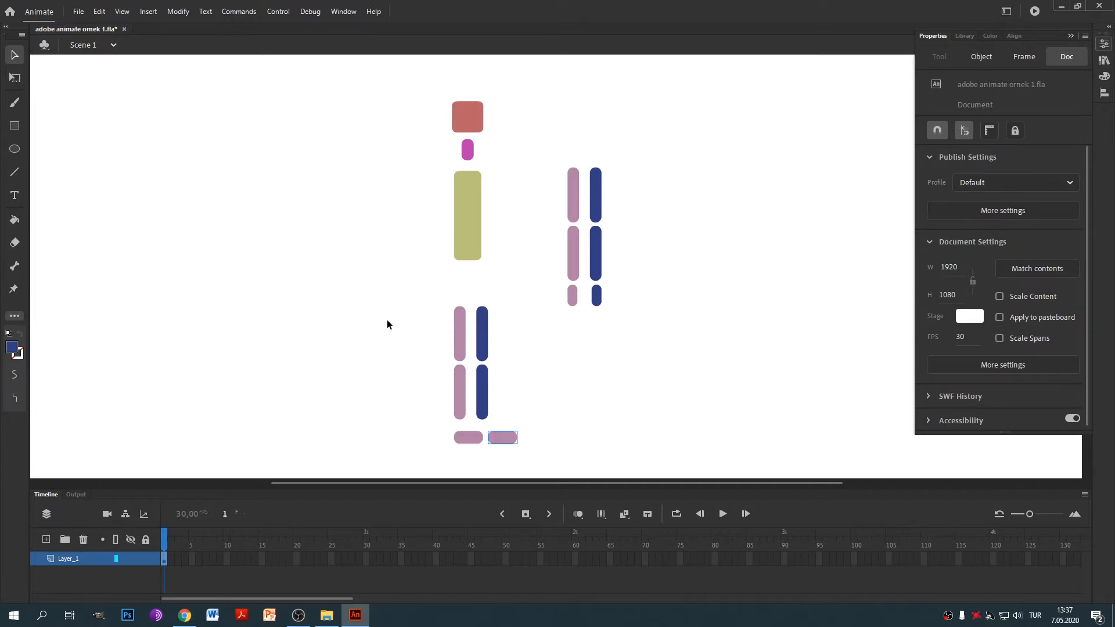
Recolour the left leg and its foot purple (#6A46D9).
{"action": "left_click_drag", "start_coordinate": [387, 324], "coordinate": [466, 473]}
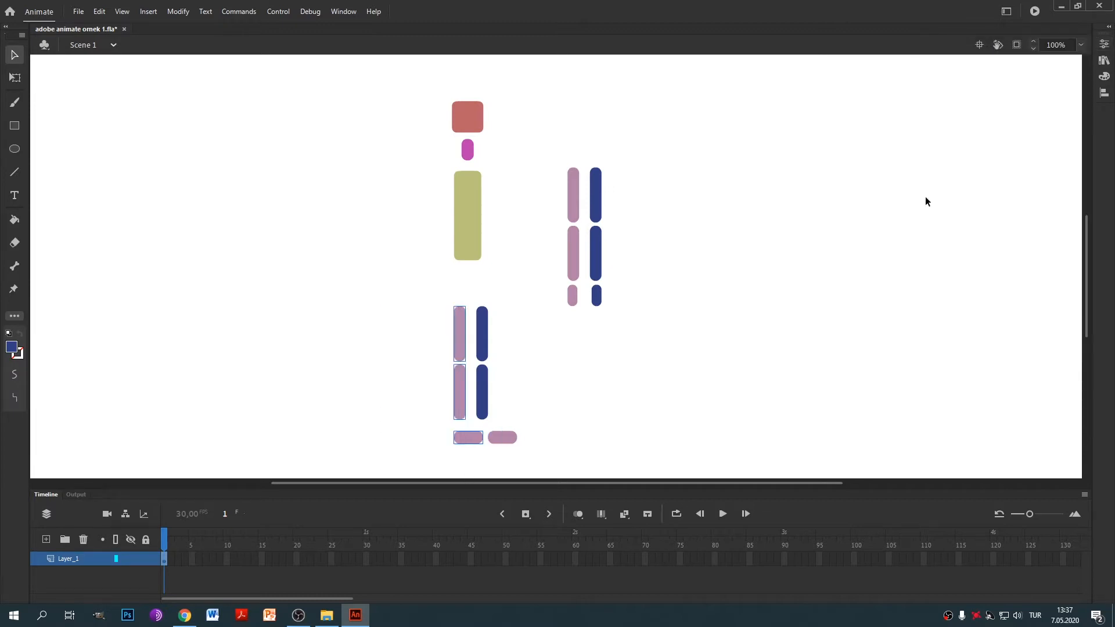
{"action": "left_click", "coordinate": [1104, 44]}
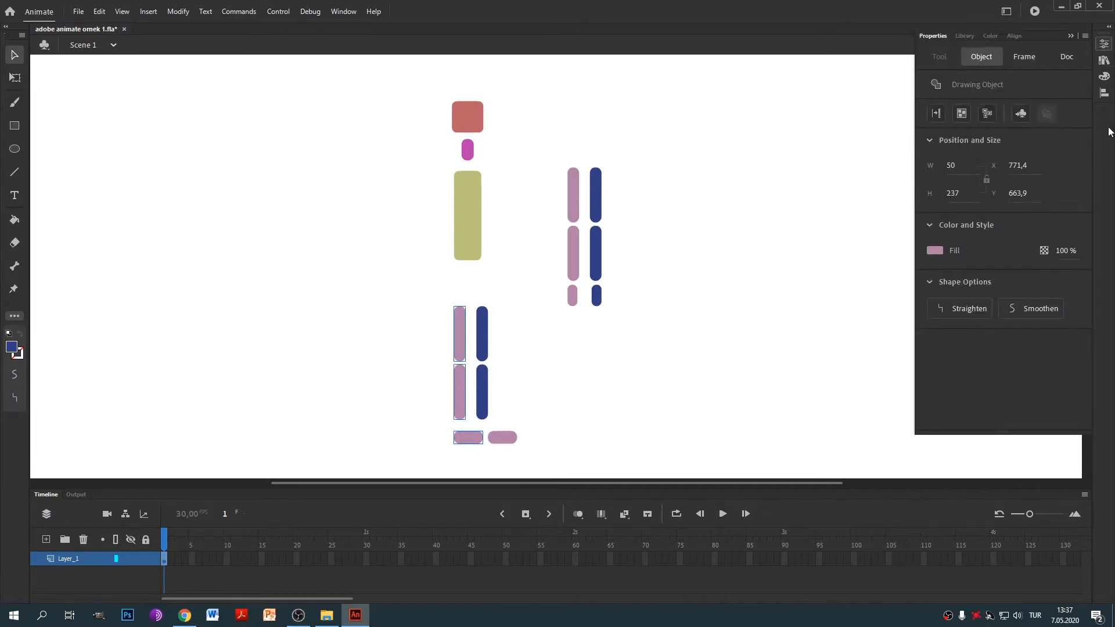
{"action": "left_click", "coordinate": [1104, 76]}
{"action": "left_click", "coordinate": [986, 212]}
{"action": "type", "text": "6ACFD1"}
{"action": "key", "text": "Return"}
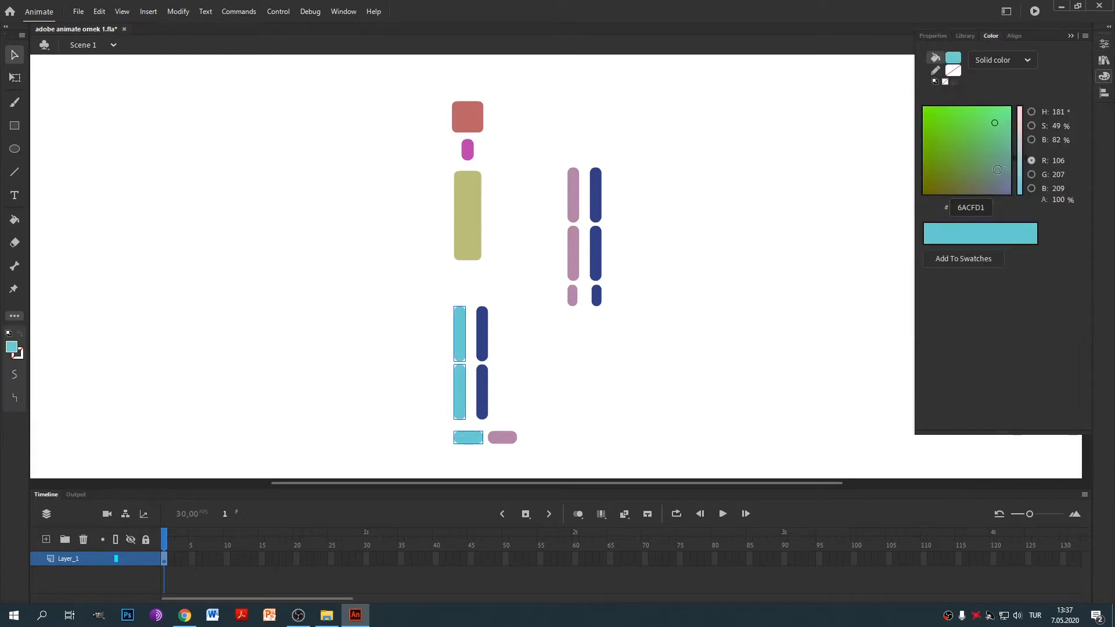
{"action": "left_click", "coordinate": [996, 171]}
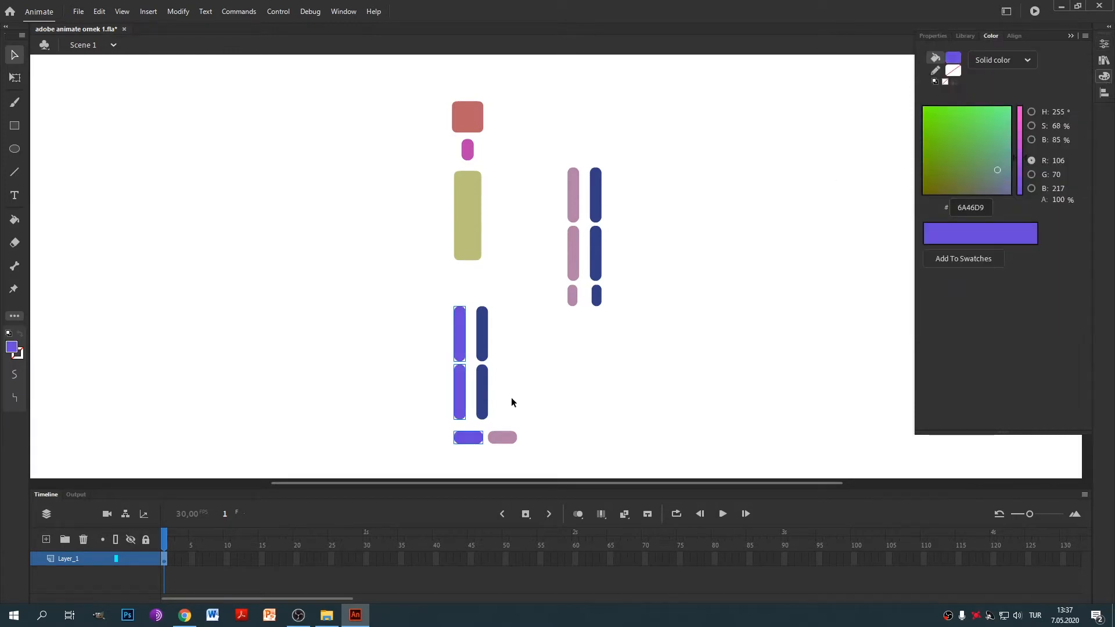
Recolour the right leg and its foot coral orange (#F85B46).
{"action": "left_click_drag", "start_coordinate": [532, 305], "coordinate": [484, 459]}
{"action": "left_click", "coordinate": [1104, 44]}
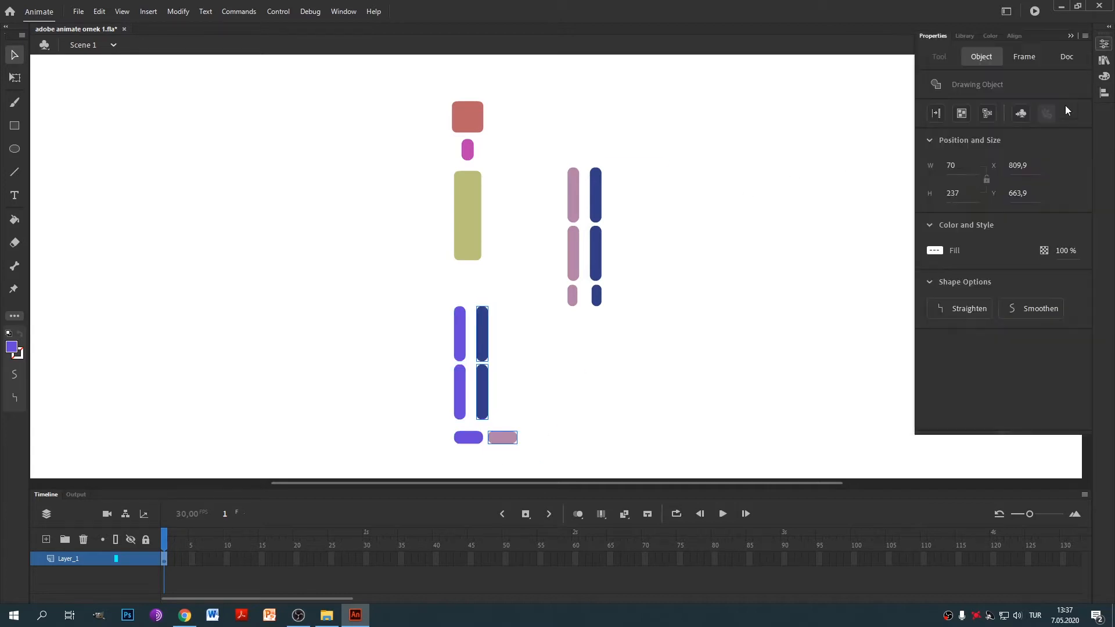
{"action": "left_click", "coordinate": [1104, 76]}
{"action": "left_click", "coordinate": [1020, 155]}
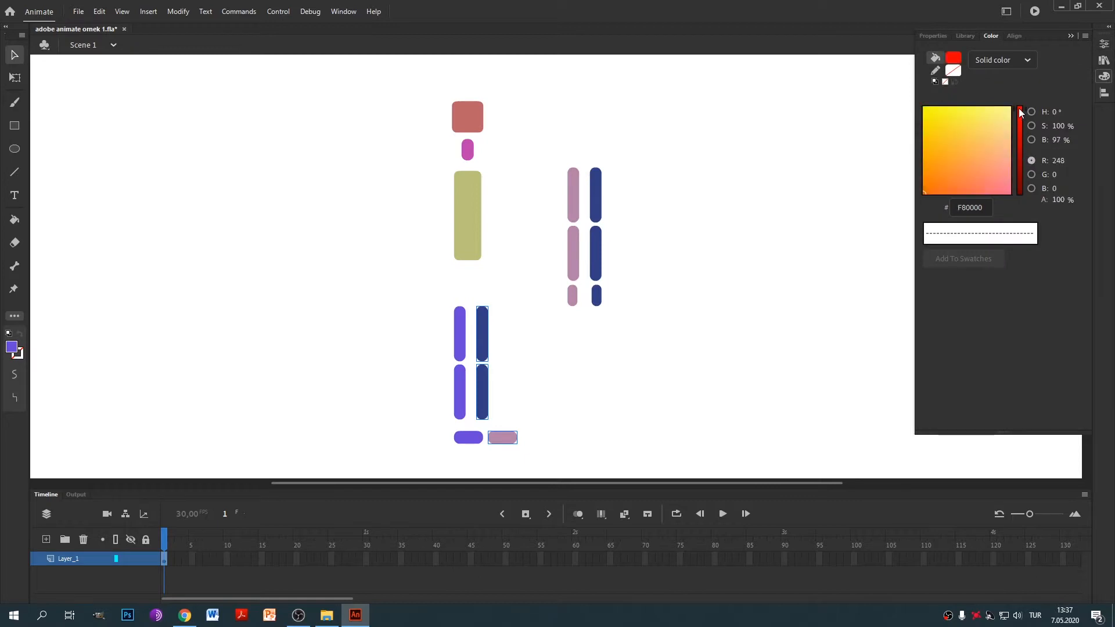
{"action": "left_click", "coordinate": [951, 186]}
{"action": "left_click_drag", "start_coordinate": [948, 184], "coordinate": [947, 163]}
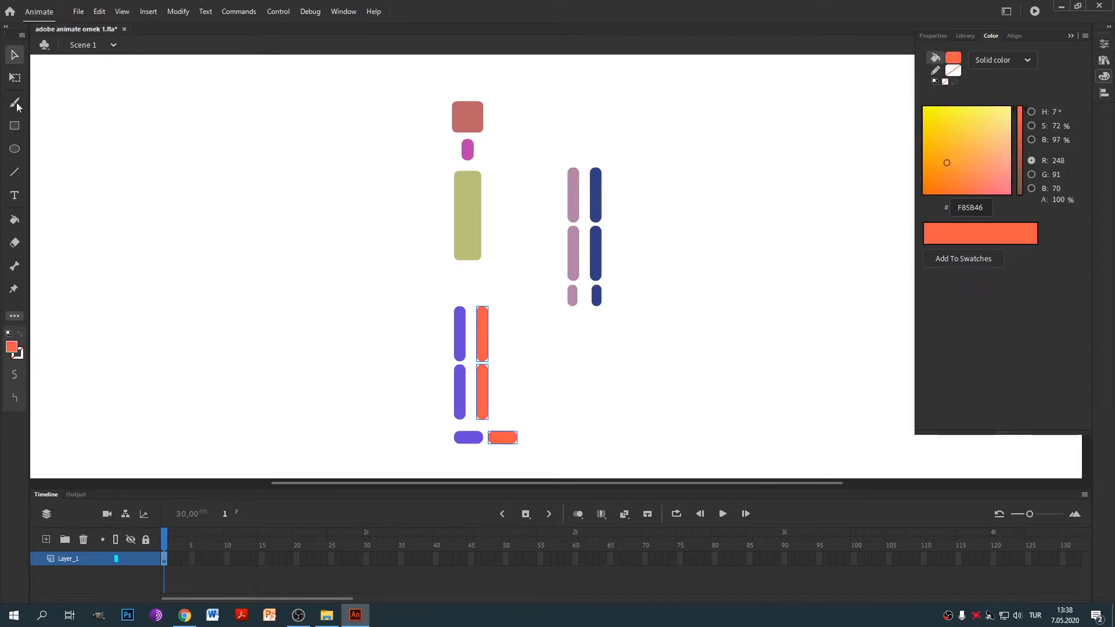
{"action": "left_click", "coordinate": [334, 219]}
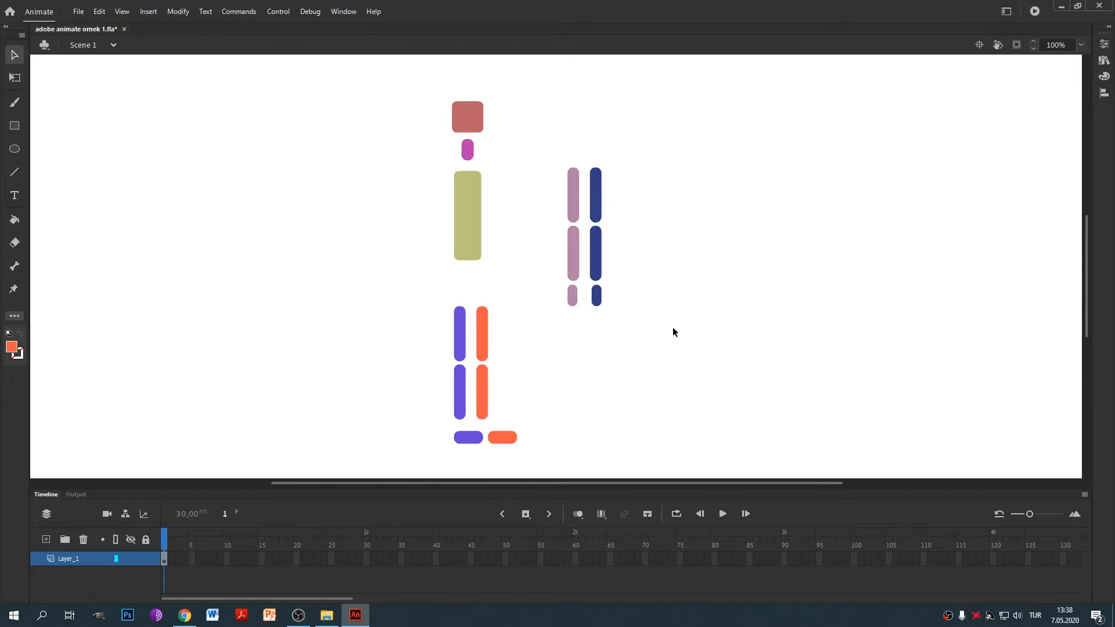
Convert the red head into a Graphic symbol with F8.
{"action": "left_click", "coordinate": [475, 122]}
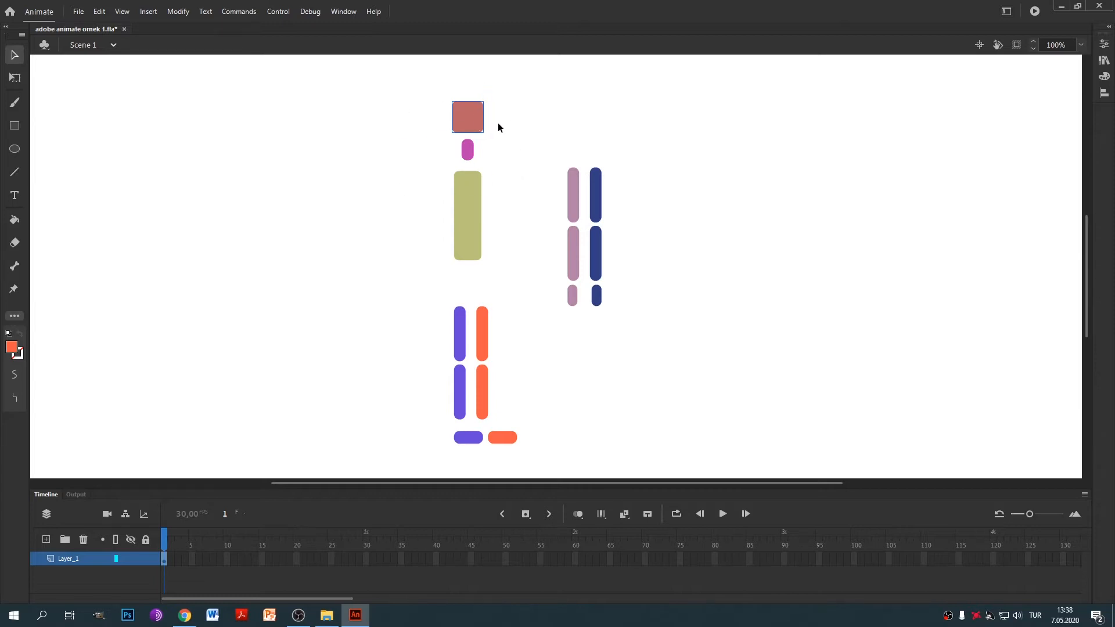
{"action": "key", "text": "F8"}
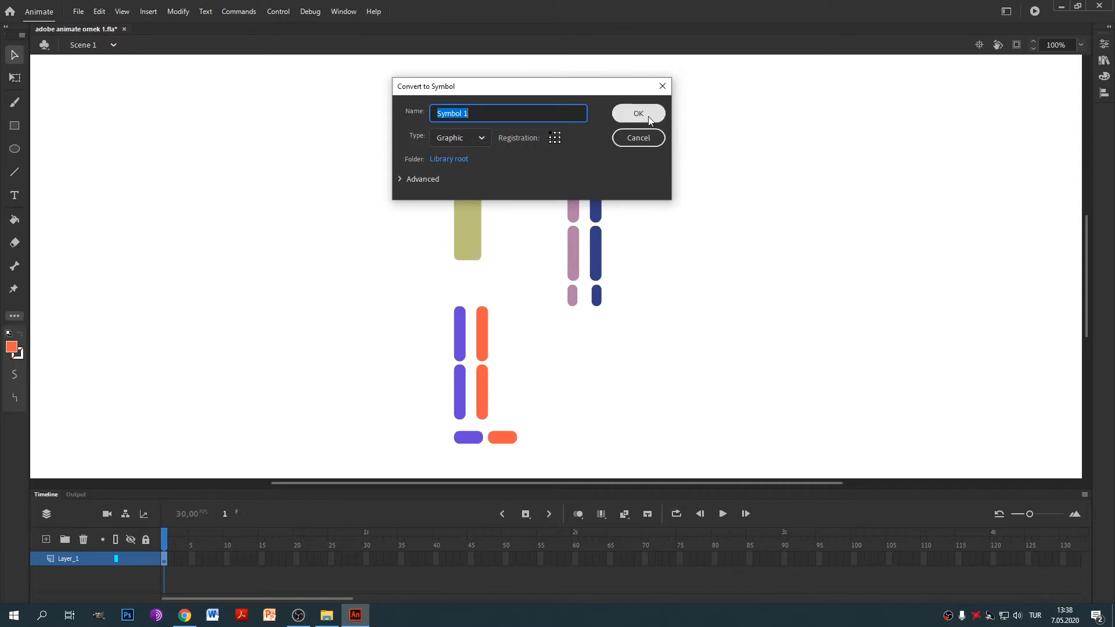
{"action": "left_click", "coordinate": [479, 137]}
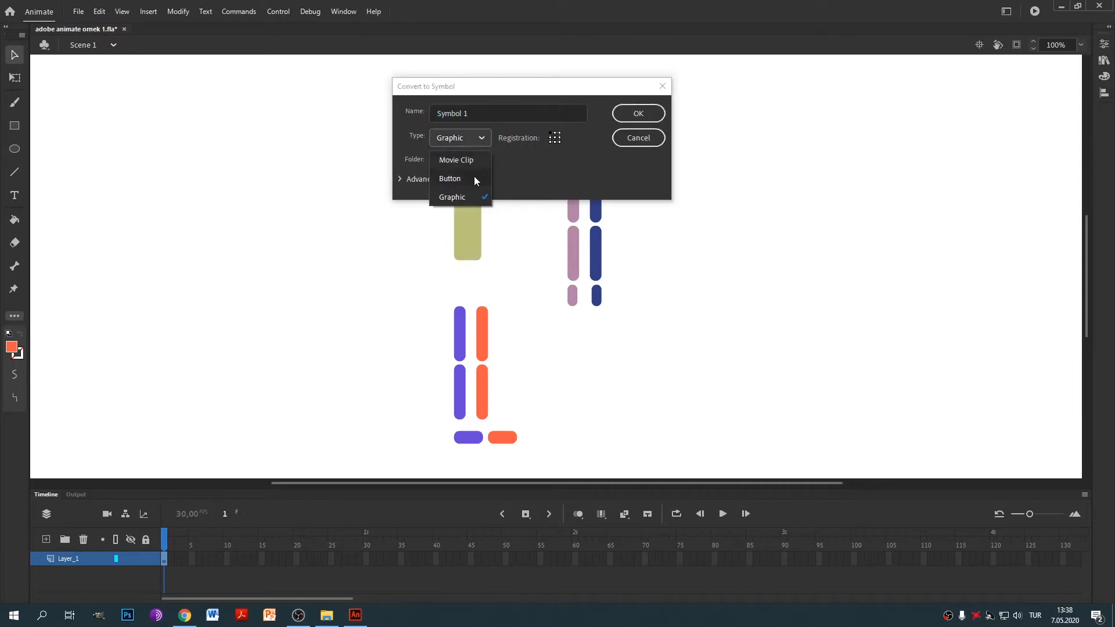
{"action": "left_click", "coordinate": [466, 198]}
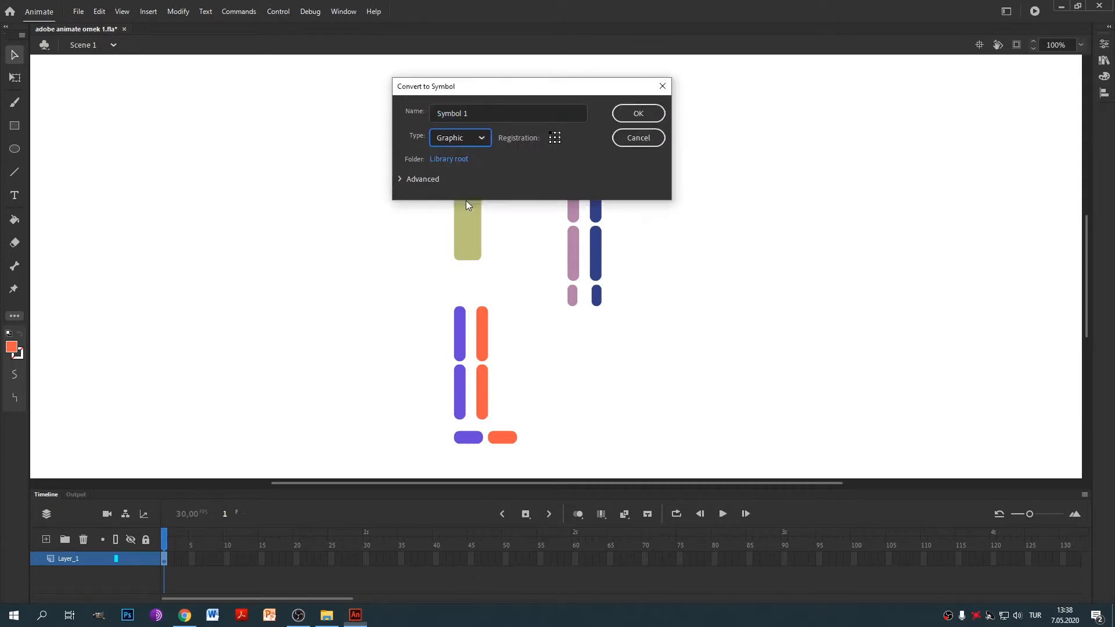
{"action": "left_click", "coordinate": [474, 139]}
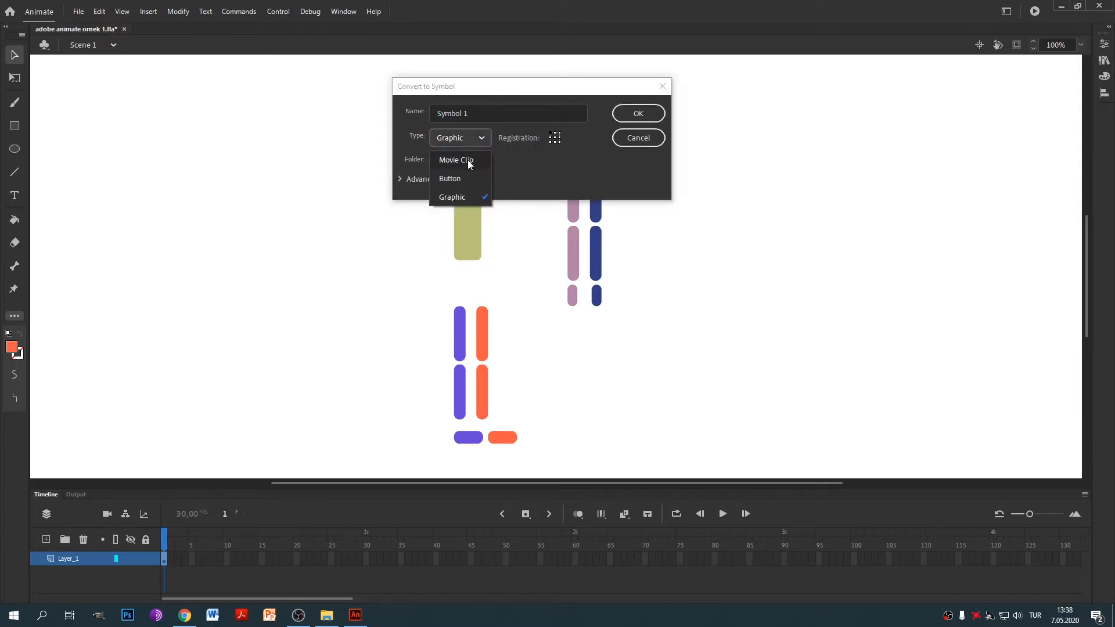
{"action": "left_click", "coordinate": [459, 197]}
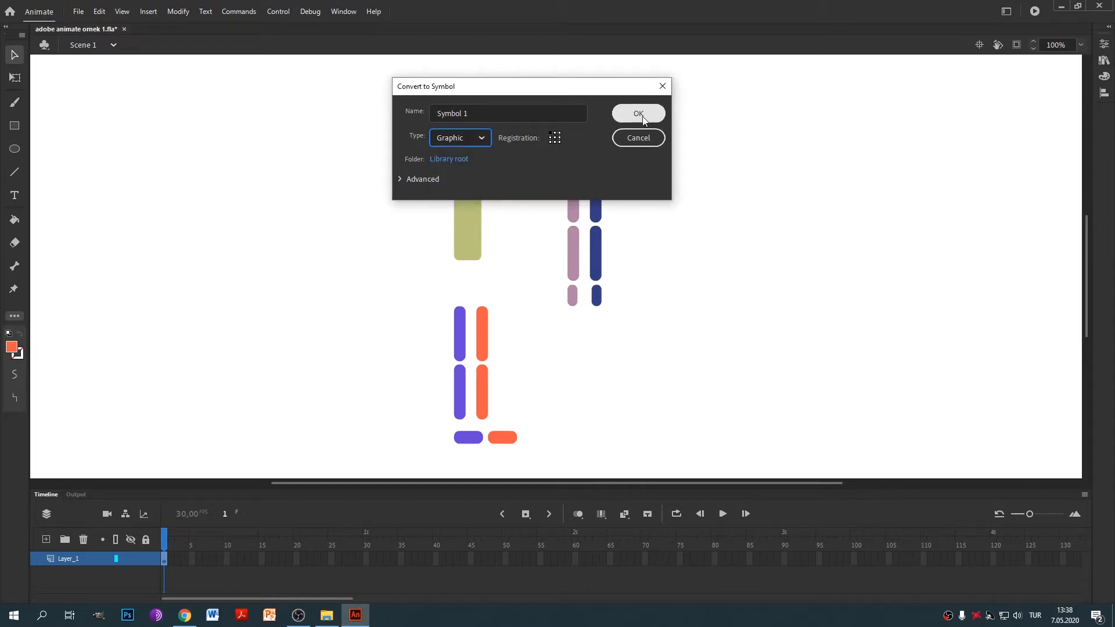
{"action": "left_click", "coordinate": [639, 114]}
Convert the neck, torso and a purple leg bar into symbols.
{"action": "left_click", "coordinate": [474, 150]}
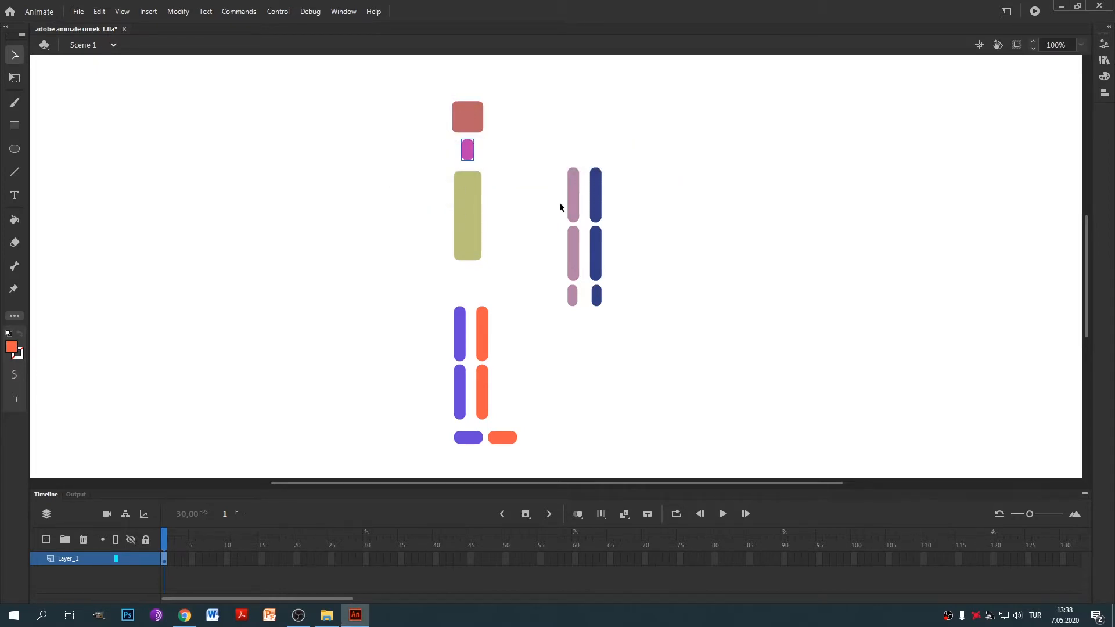
{"action": "key", "text": "F8"}
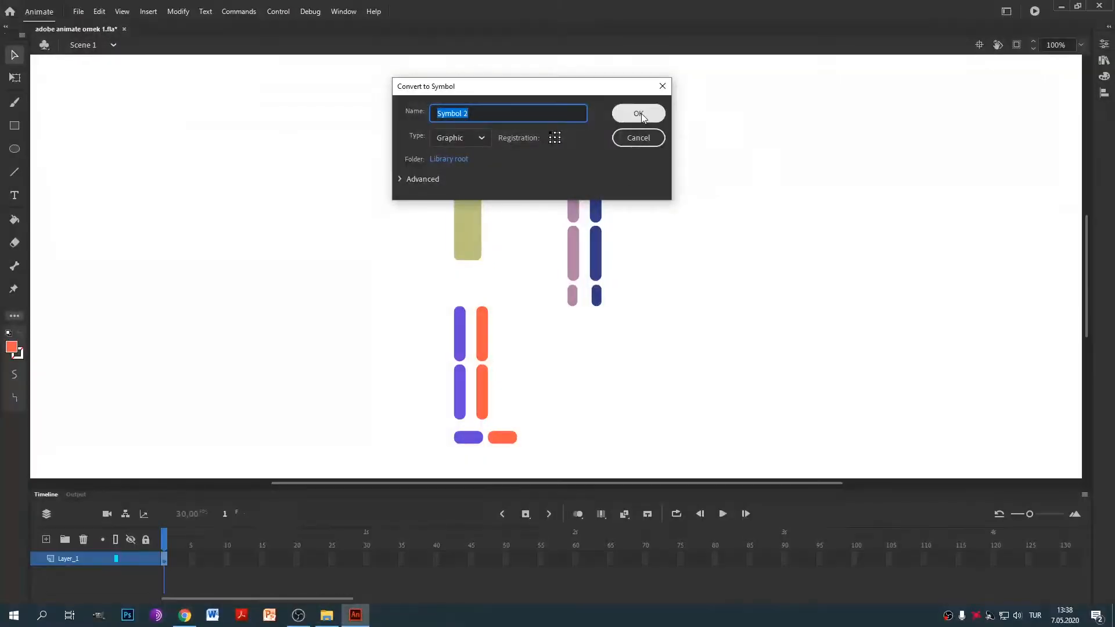
{"action": "left_click", "coordinate": [640, 113]}
{"action": "left_click", "coordinate": [477, 220]}
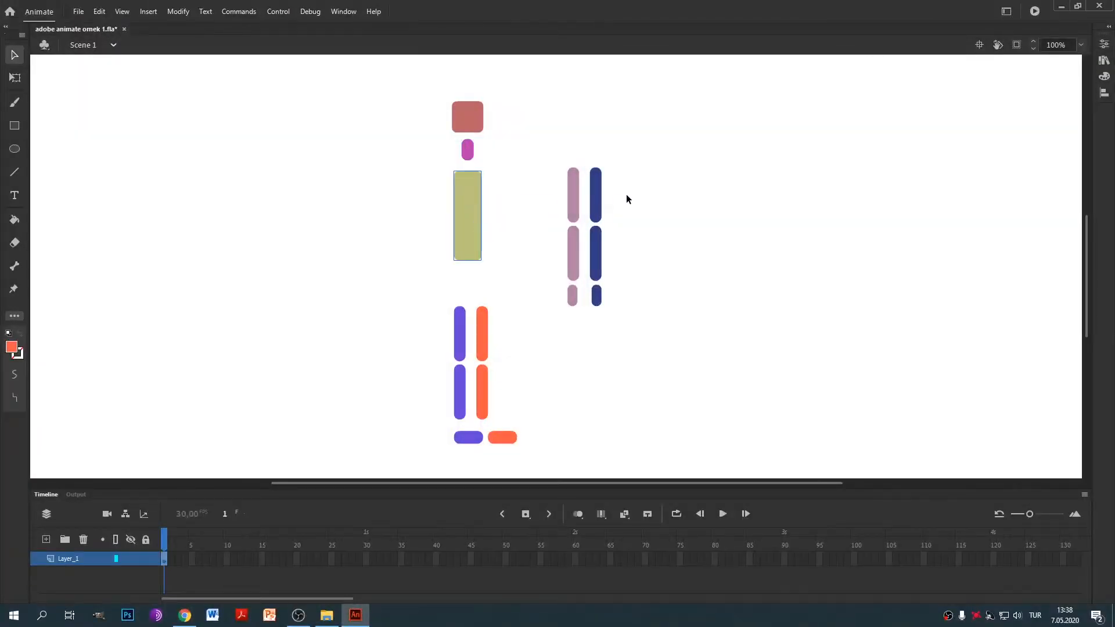
{"action": "key", "text": "F8"}
{"action": "left_click", "coordinate": [639, 113]}
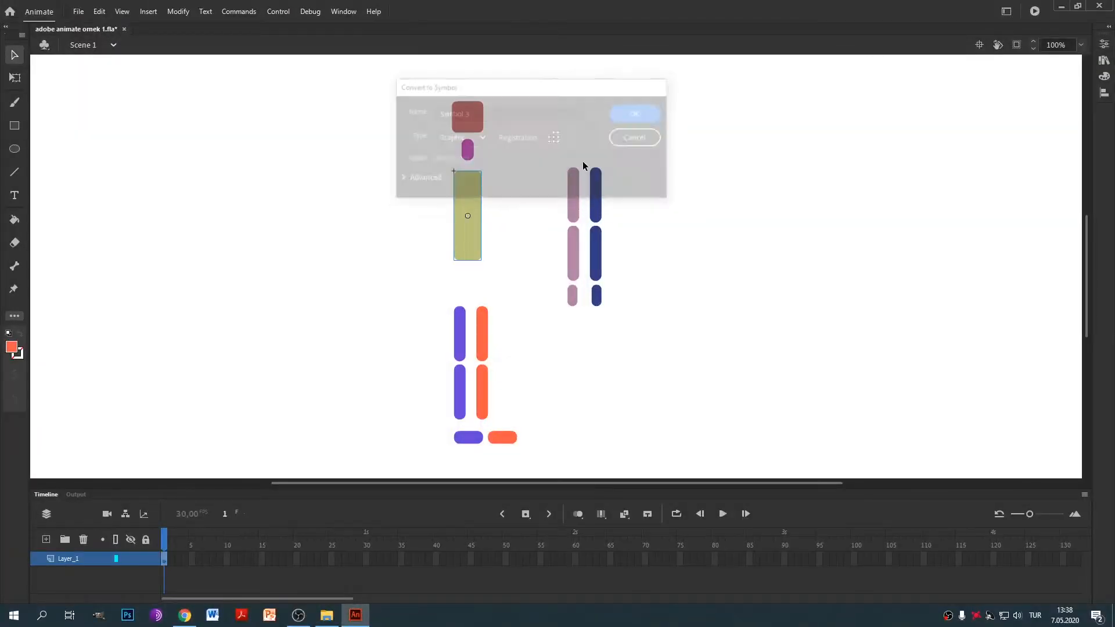
{"action": "left_click", "coordinate": [460, 317]}
{"action": "key", "text": "F8"}
{"action": "left_click", "coordinate": [640, 113]}
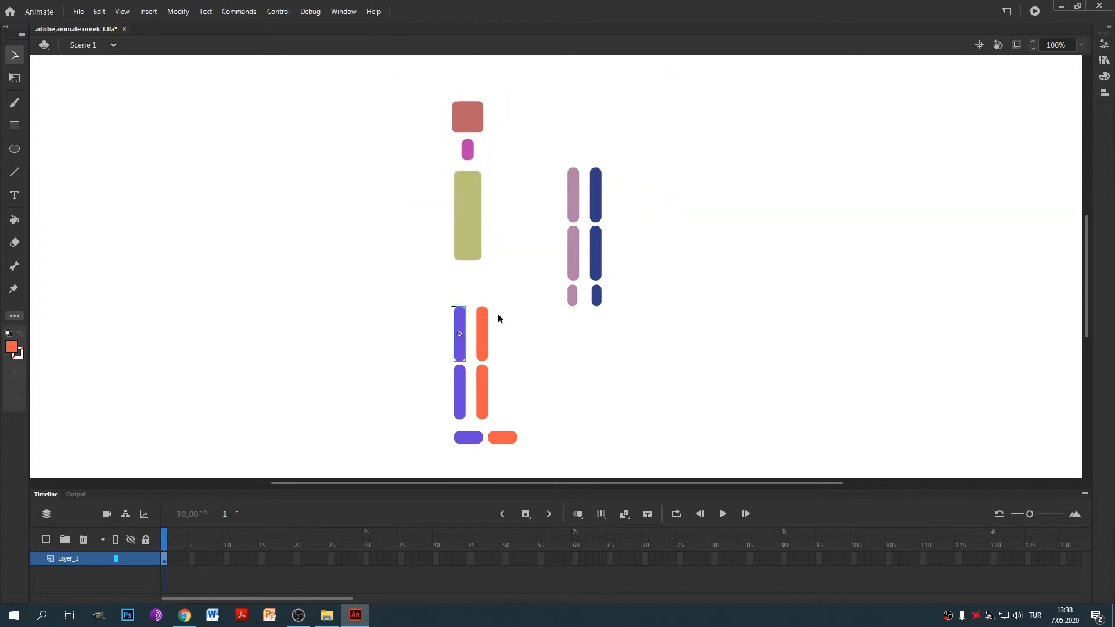
Convert the top dark-blue arm bar, the next bar and the middle pink bar into symbols.
{"action": "left_click", "coordinate": [596, 195]}
{"action": "key", "text": "F8"}
{"action": "left_click", "coordinate": [639, 113]}
{"action": "key", "text": "F8"}
{"action": "left_click", "coordinate": [639, 114]}
{"action": "left_click", "coordinate": [573, 255]}
{"action": "key", "text": "F8"}
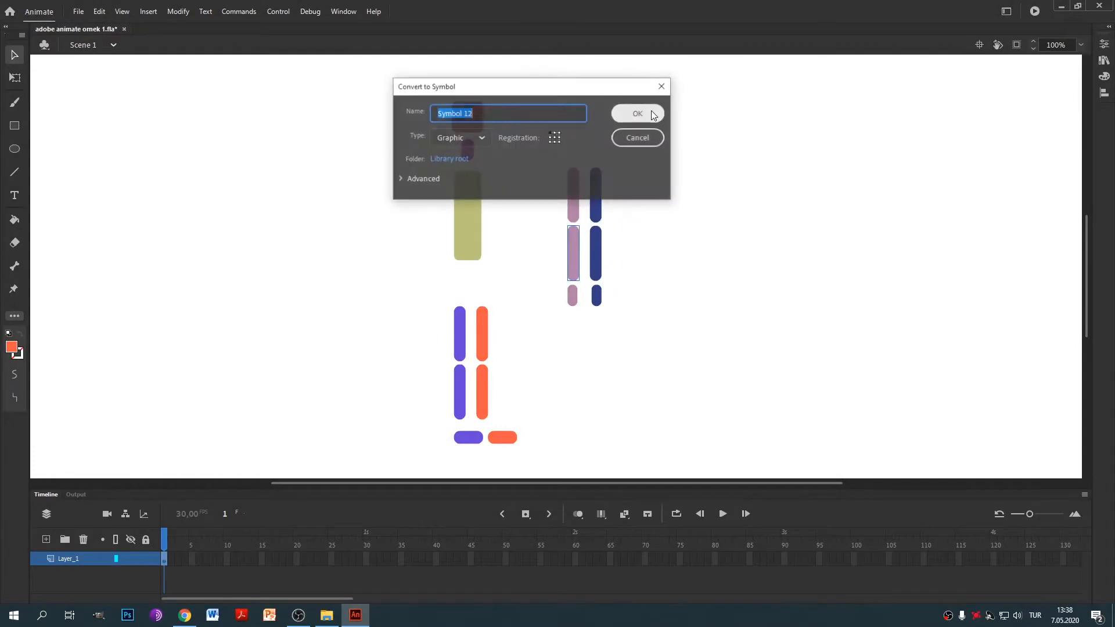
{"action": "left_click", "coordinate": [653, 115]}
Convert the middle and small dark-blue bars and the small pink hand into Graphic symbols.
{"action": "left_click", "coordinate": [595, 256]}
{"action": "key", "text": "F8"}
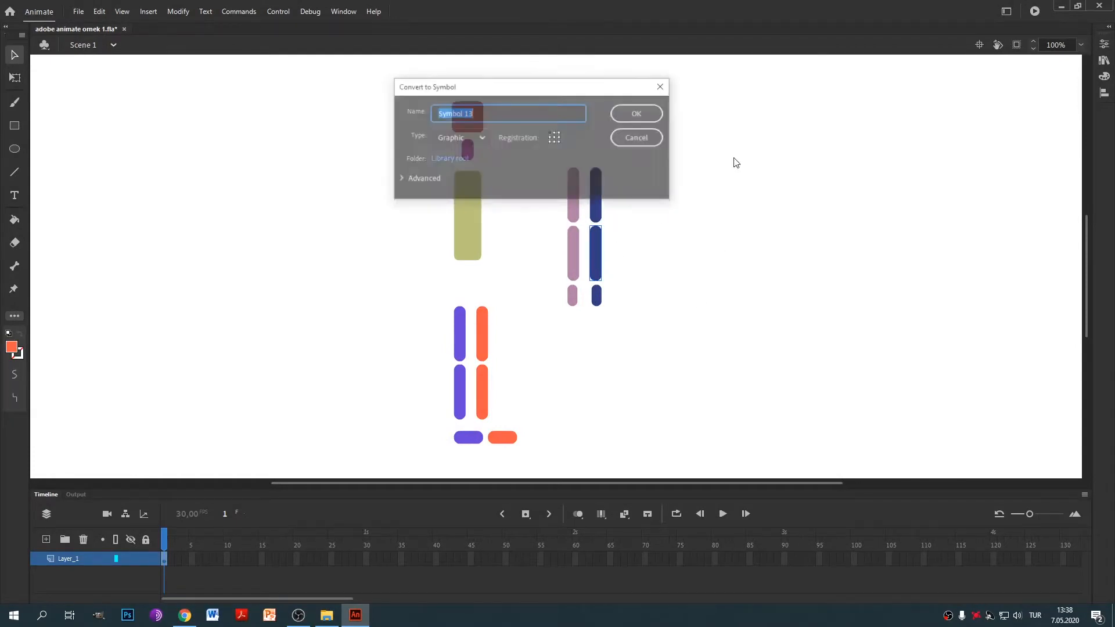
{"action": "left_click", "coordinate": [636, 113]}
{"action": "left_click", "coordinate": [597, 296]}
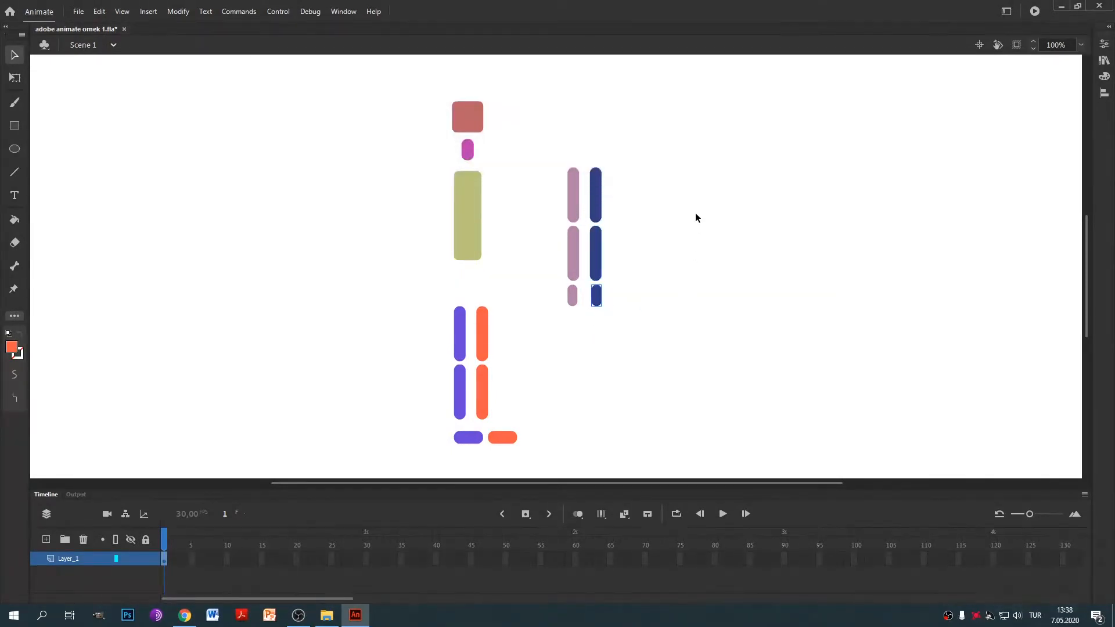
{"action": "key", "text": "F8"}
{"action": "left_click", "coordinate": [637, 113]}
{"action": "key", "text": "F8"}
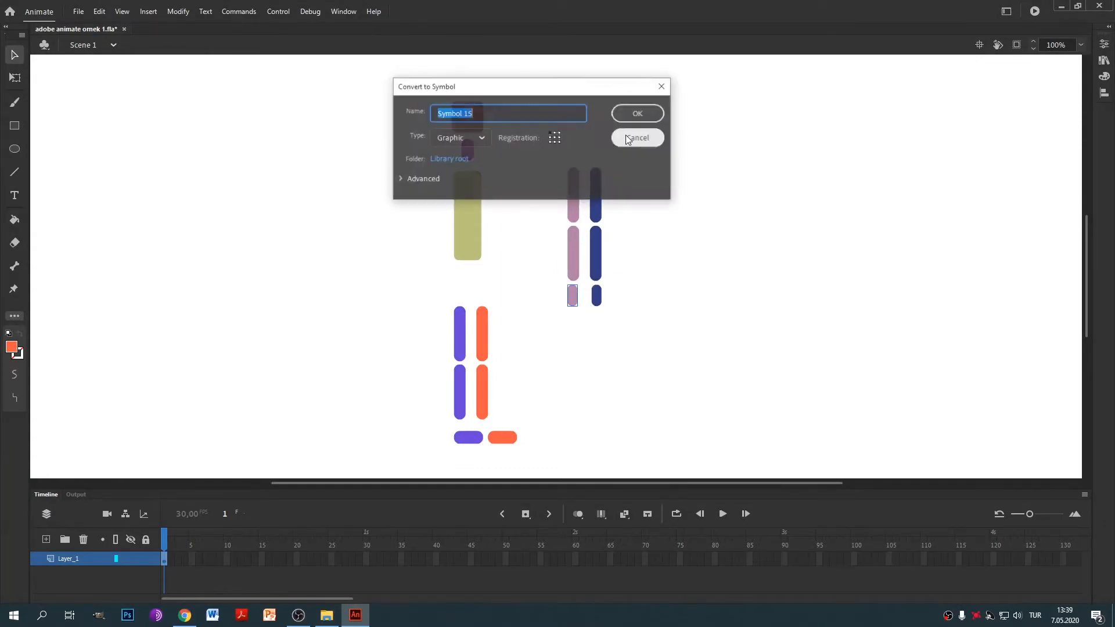
{"action": "left_click", "coordinate": [638, 113]}
Click each body part, from arm and torso to legs and feet, to confirm it is a symbol.
{"action": "left_click", "coordinate": [575, 238]}
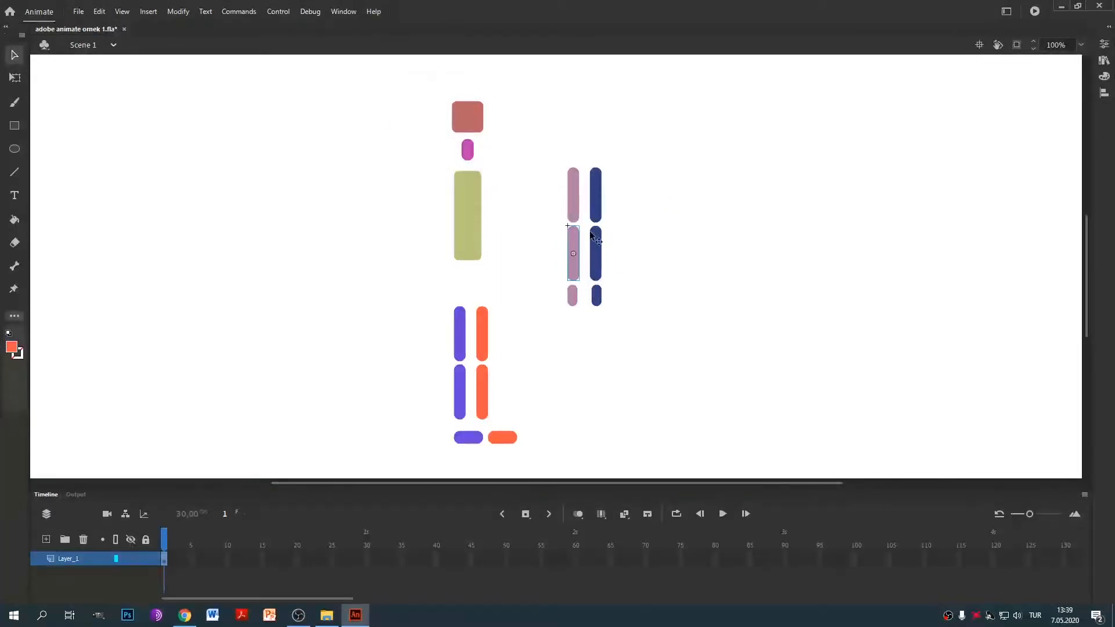
{"action": "left_click", "coordinate": [472, 211]}
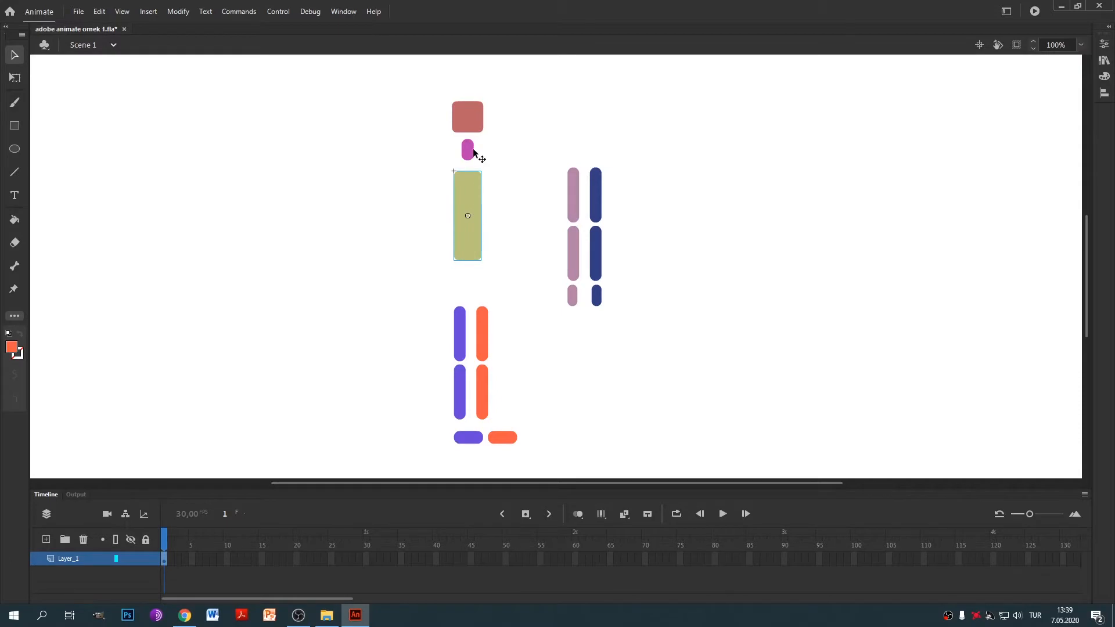
{"action": "left_click", "coordinate": [471, 149]}
{"action": "left_click", "coordinate": [471, 123]}
{"action": "left_click", "coordinate": [470, 197]}
{"action": "left_click", "coordinate": [464, 338]}
{"action": "left_click", "coordinate": [482, 338]}
{"action": "left_click", "coordinate": [480, 381]}
{"action": "left_click", "coordinate": [465, 437]}
{"action": "left_click", "coordinate": [503, 436]}
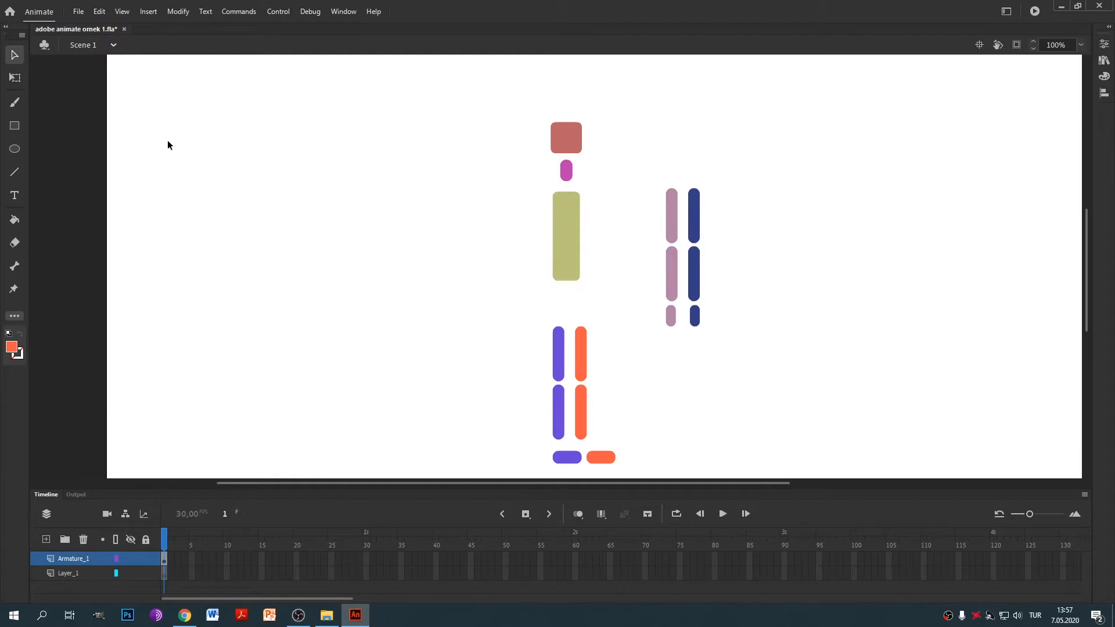
Pick the Bone tool from the left toolbar.
{"action": "left_click", "coordinate": [15, 266]}
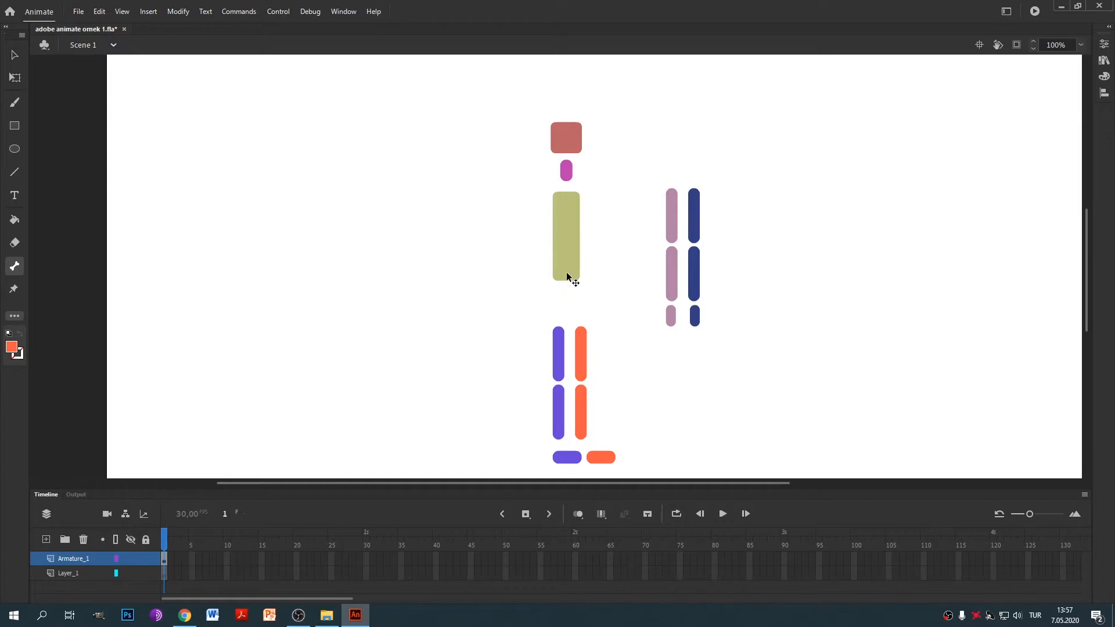
Draw bones from the torso up to the neck, into both thighs, and down into the lower legs.
{"action": "scroll", "coordinate": [568, 274], "scroll_direction": "up", "scroll_amount": 2}
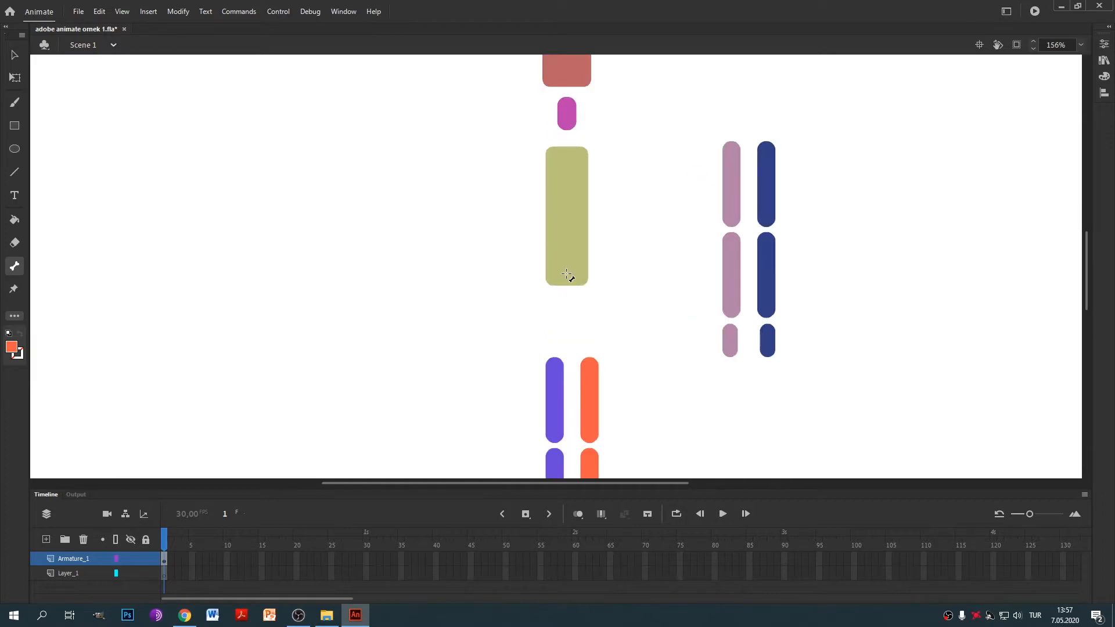
{"action": "left_click_drag", "start_coordinate": [568, 275], "coordinate": [568, 81]}
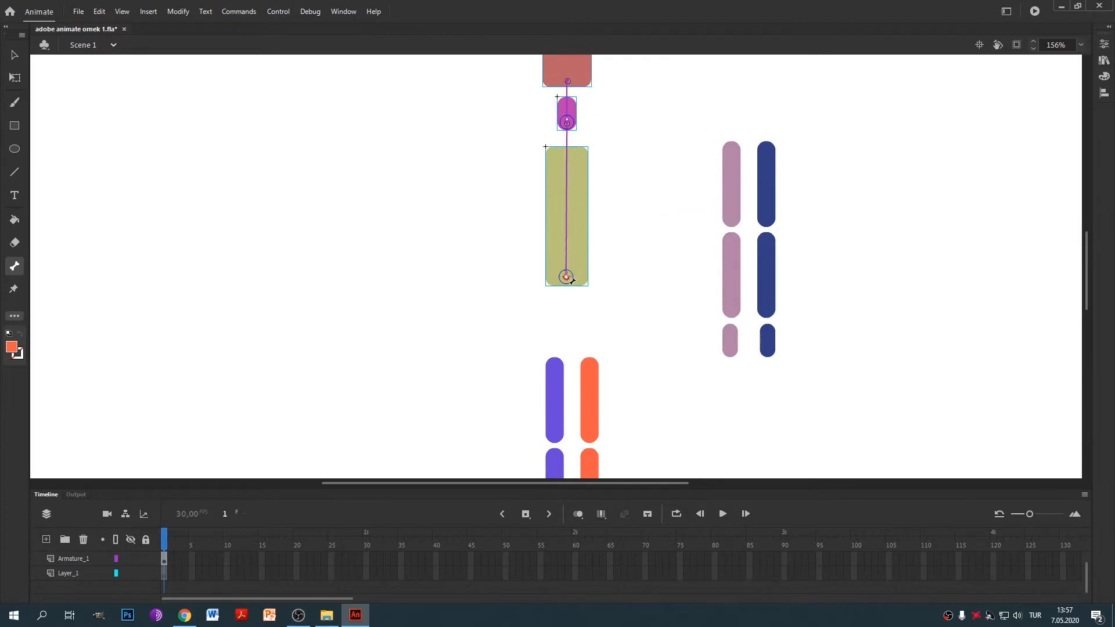
{"action": "left_click_drag", "start_coordinate": [566, 277], "coordinate": [590, 368]}
{"action": "left_click_drag", "start_coordinate": [566, 277], "coordinate": [556, 368]}
{"action": "left_click_drag", "start_coordinate": [635, 379], "coordinate": [536, 288]}
{"action": "left_click_drag", "start_coordinate": [500, 197], "coordinate": [501, 288]}
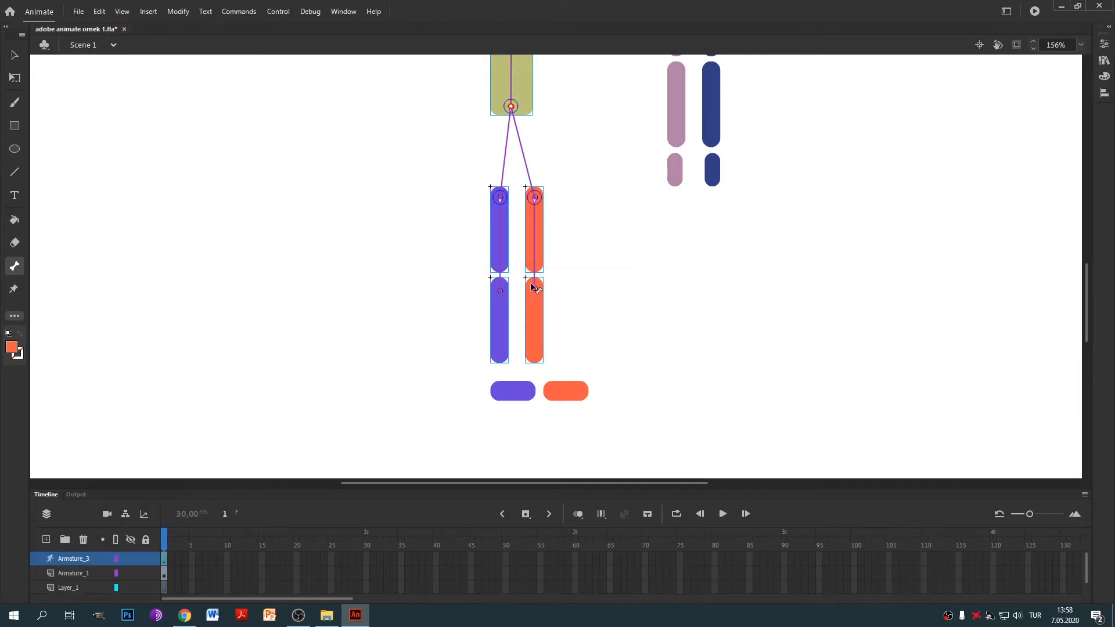
Redo the purple shin bone and extend both leg chains into the purple and orange feet.
{"action": "key", "text": "ctrl+z"}
{"action": "scroll", "coordinate": [523, 249], "scroll_direction": "up", "scroll_amount": 2}
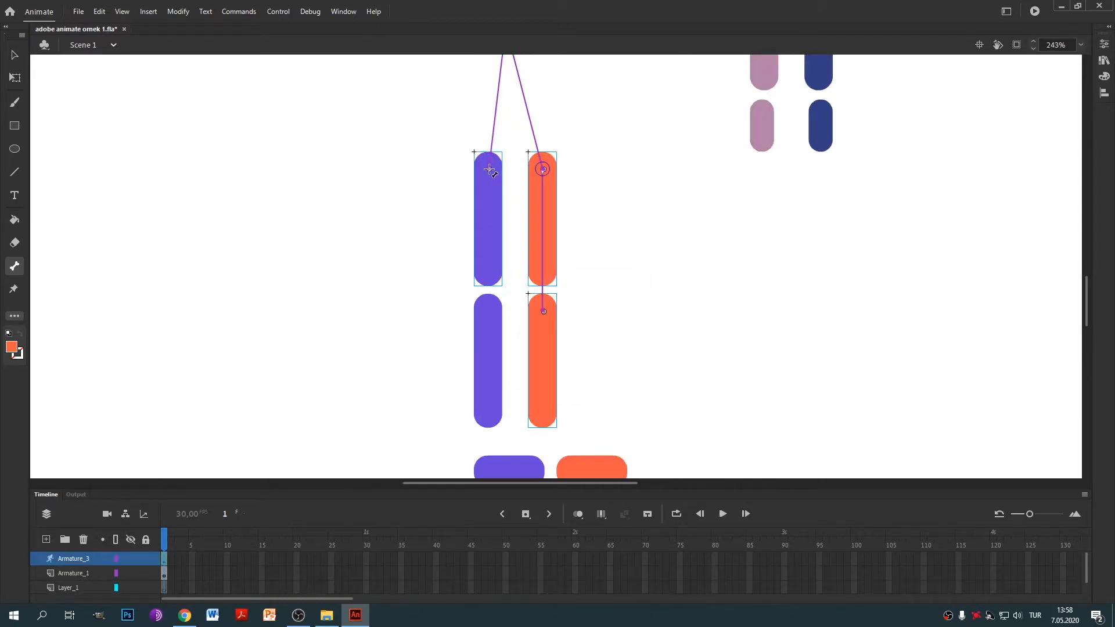
{"action": "left_click_drag", "start_coordinate": [489, 169], "coordinate": [488, 469]}
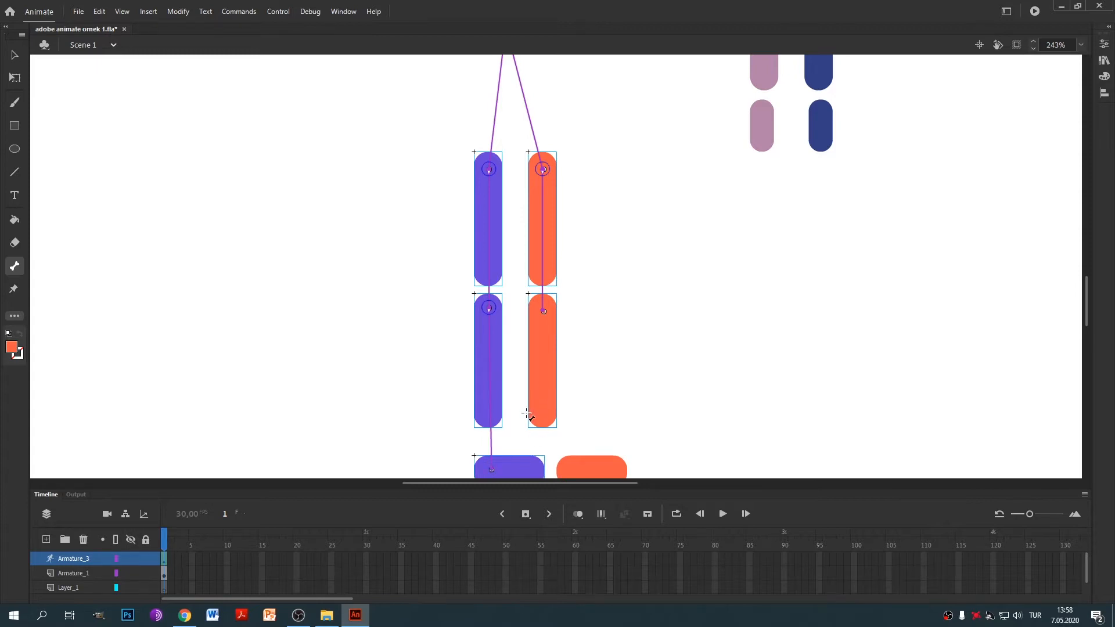
{"action": "left_click_drag", "start_coordinate": [535, 411], "coordinate": [516, 249]}
{"action": "scroll", "coordinate": [476, 256], "scroll_direction": "up", "scroll_amount": 3}
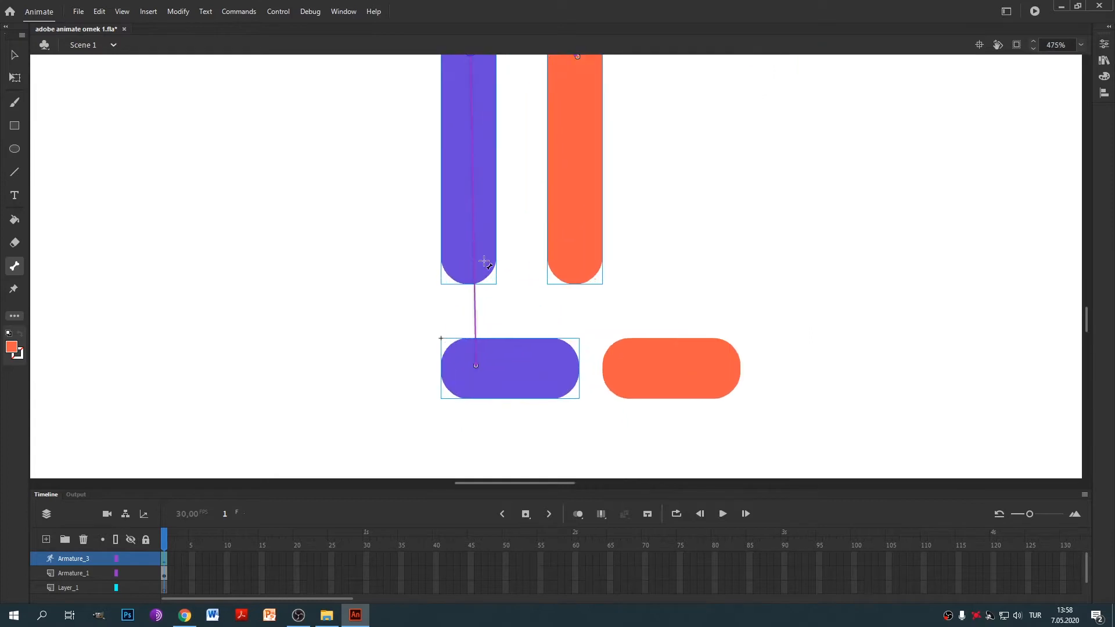
{"action": "key", "text": "ctrl+z"}
{"action": "scroll", "coordinate": [514, 192], "scroll_direction": "up", "scroll_amount": 1}
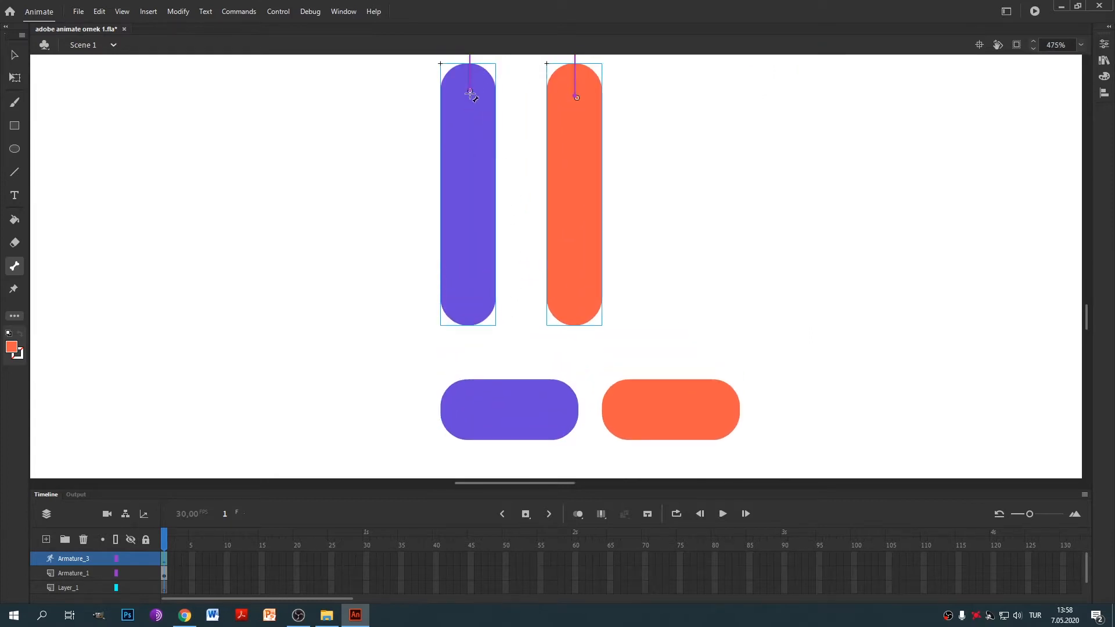
{"action": "left_click_drag", "start_coordinate": [470, 91], "coordinate": [468, 410]}
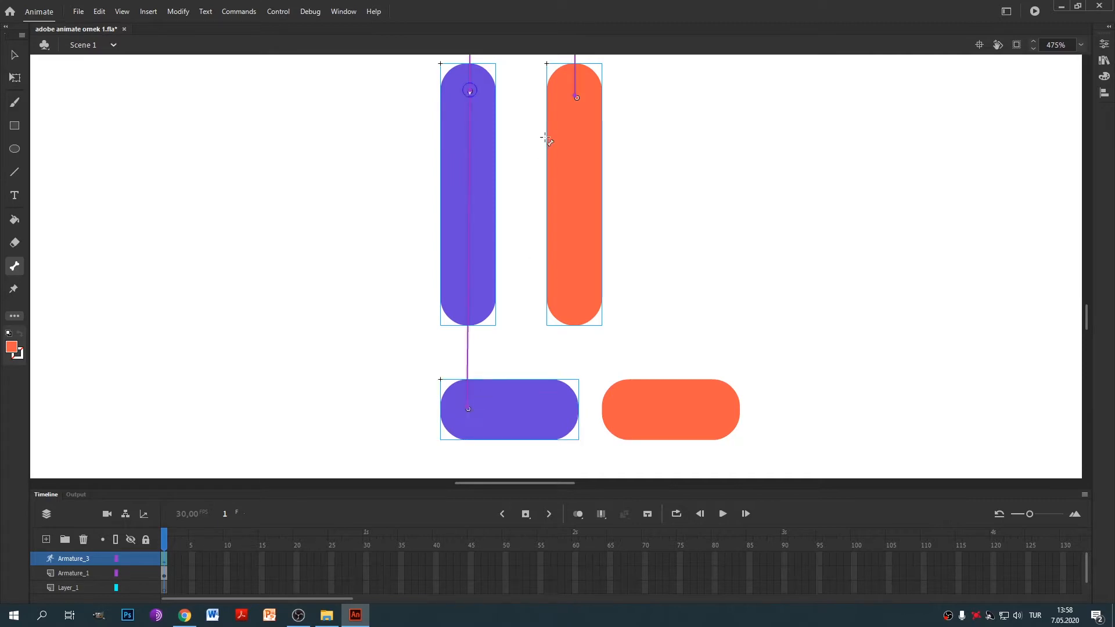
{"action": "left_click_drag", "start_coordinate": [576, 97], "coordinate": [628, 411]}
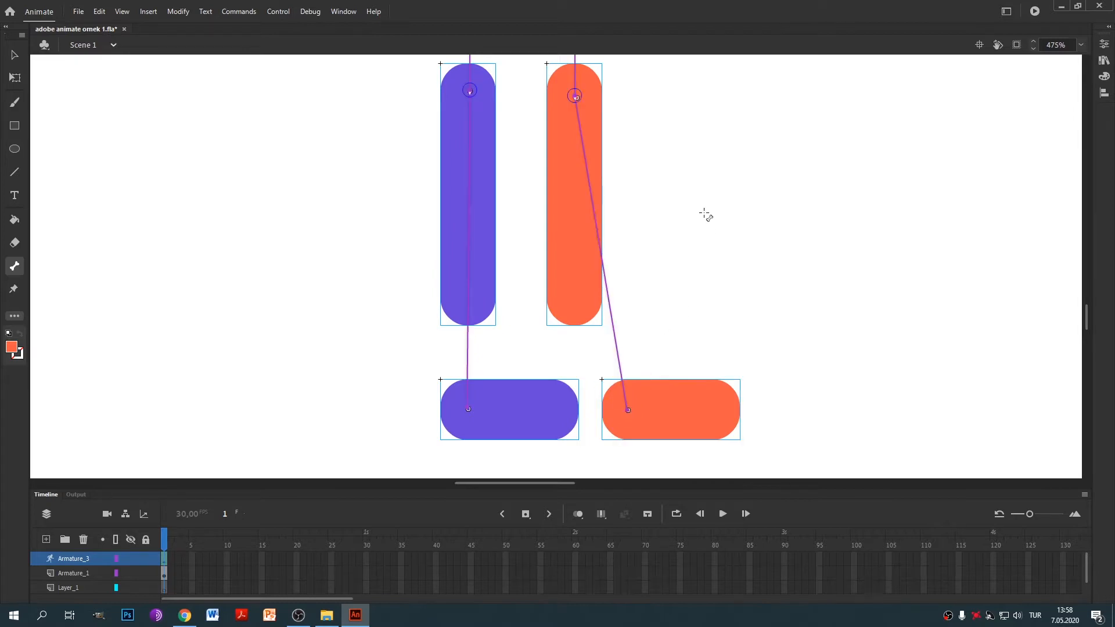
Draw a bone from the neck joint to the upper pink arm.
{"action": "scroll", "coordinate": [707, 190], "scroll_direction": "down", "scroll_amount": 3}
{"action": "left_click_drag", "start_coordinate": [739, 163], "coordinate": [460, 406]}
{"action": "left_click_drag", "start_coordinate": [397, 87], "coordinate": [603, 348]}
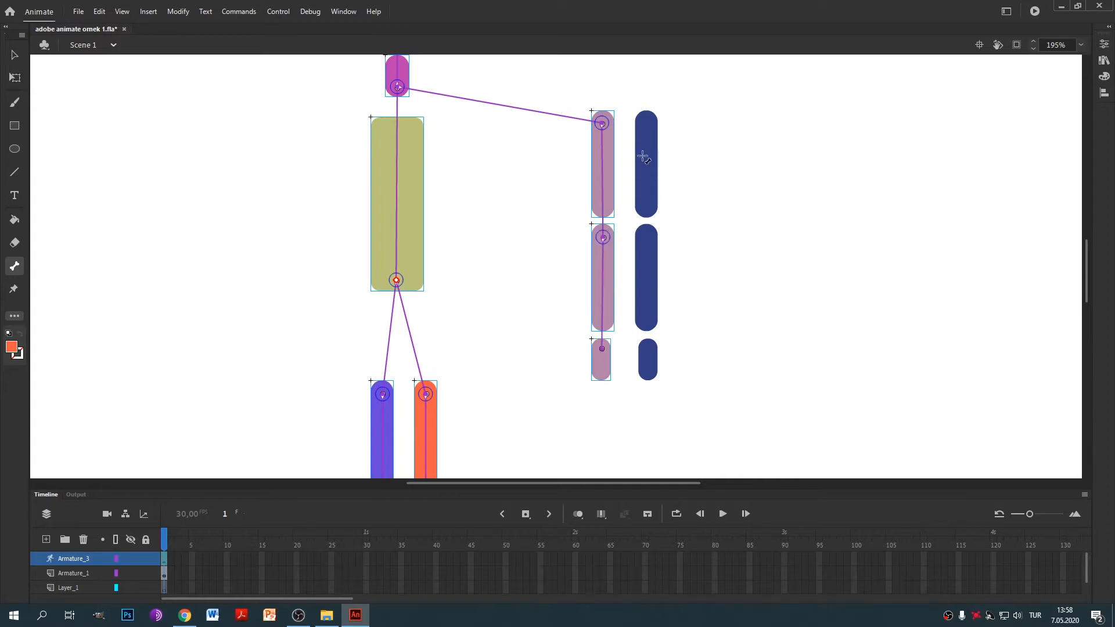
Chain bones from the neck joint into the navy upper arm and down through its forearm.
{"action": "left_click_drag", "start_coordinate": [398, 87], "coordinate": [649, 124]}
{"action": "left_click_drag", "start_coordinate": [648, 124], "coordinate": [650, 348]}
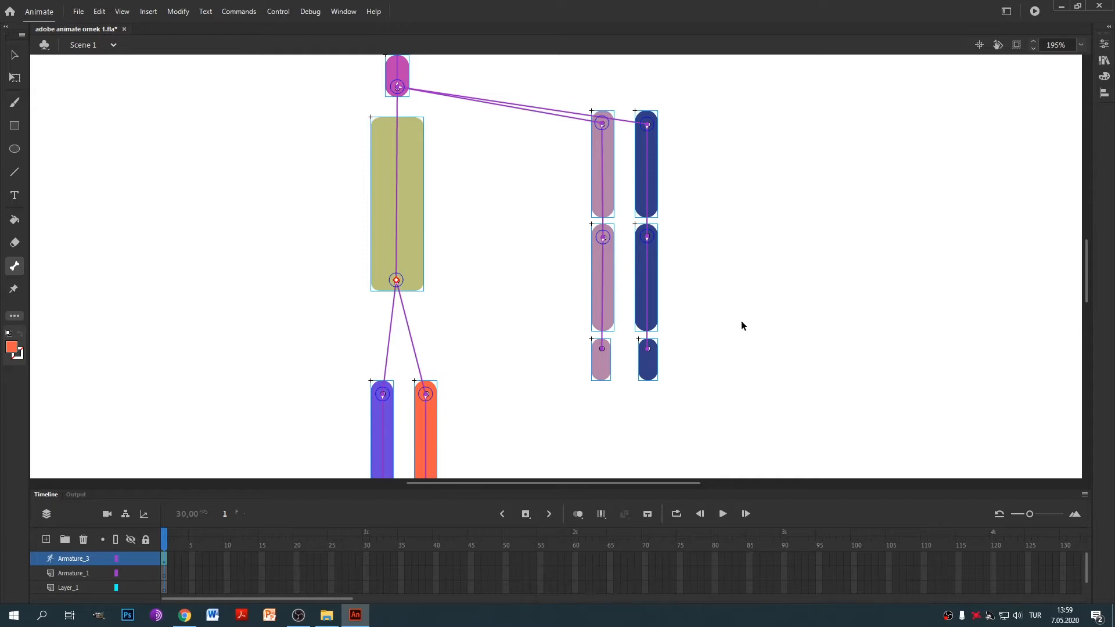
{"action": "scroll", "coordinate": [740, 308], "scroll_direction": "down", "scroll_amount": 1}
{"action": "scroll", "coordinate": [718, 220], "scroll_direction": "down", "scroll_amount": 1}
{"action": "scroll", "coordinate": [735, 234], "scroll_direction": "up", "scroll_amount": 1}
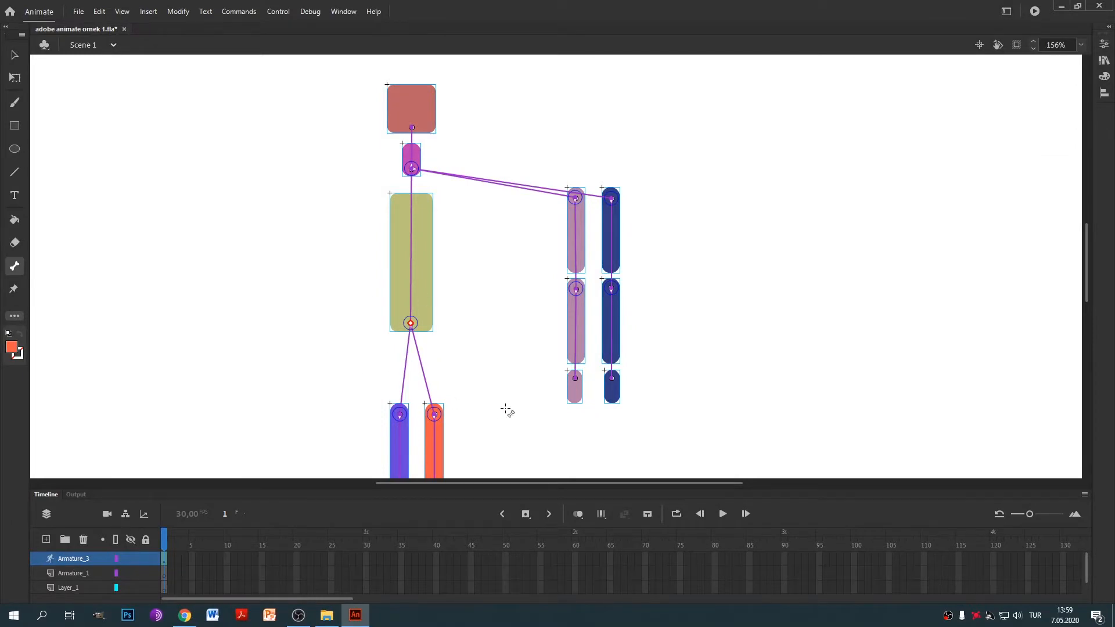
{"action": "left_click", "coordinate": [14, 152]}
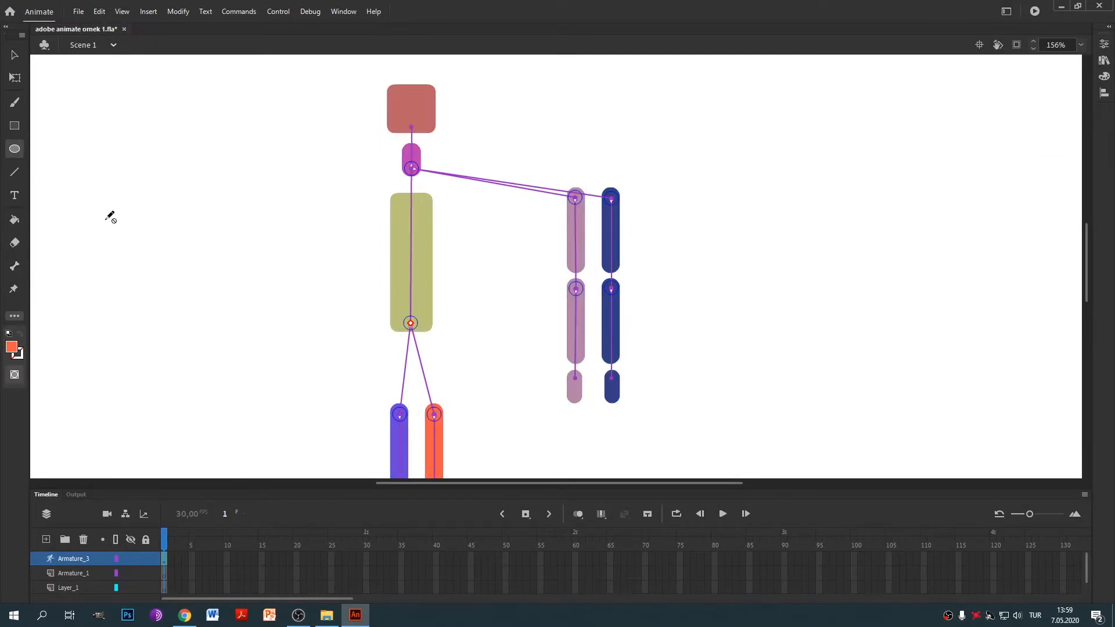
{"action": "mouse_move", "coordinate": [570, 412]}
{"action": "left_mouse_down"}
{"action": "mouse_move", "coordinate": [582, 430]}
{"action": "mouse_move", "coordinate": [637, 431]}
{"action": "mouse_move", "coordinate": [622, 429]}
{"action": "left_mouse_up"}
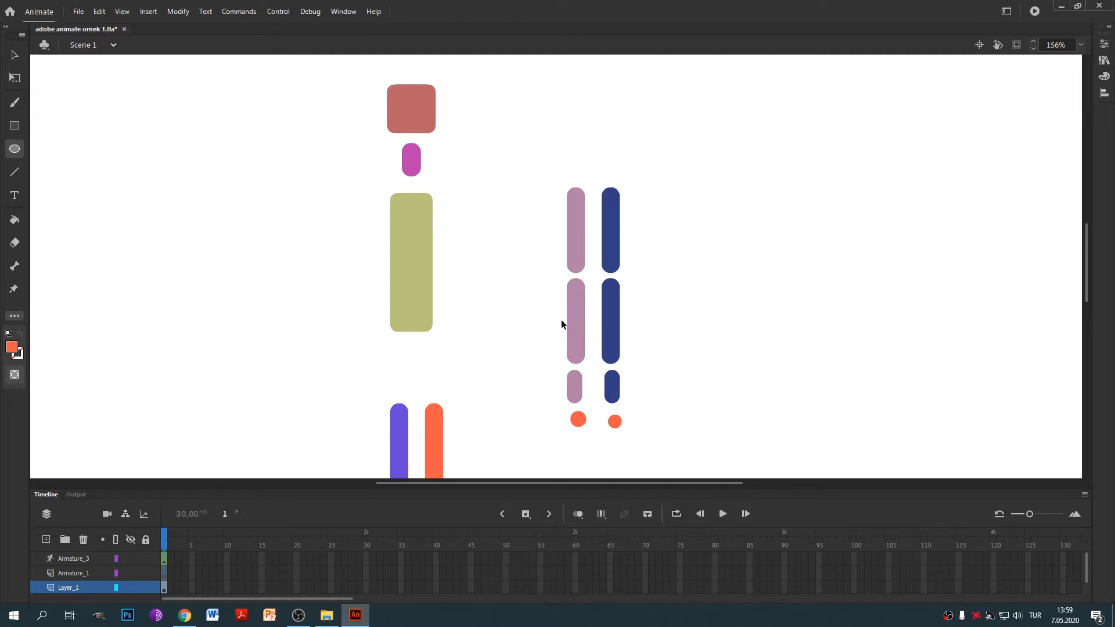
{"action": "key", "text": "ctrl+z"}
{"action": "key", "text": "ctrl+z"}
{"action": "scroll", "coordinate": [528, 325], "scroll_direction": "down", "scroll_amount": 2}
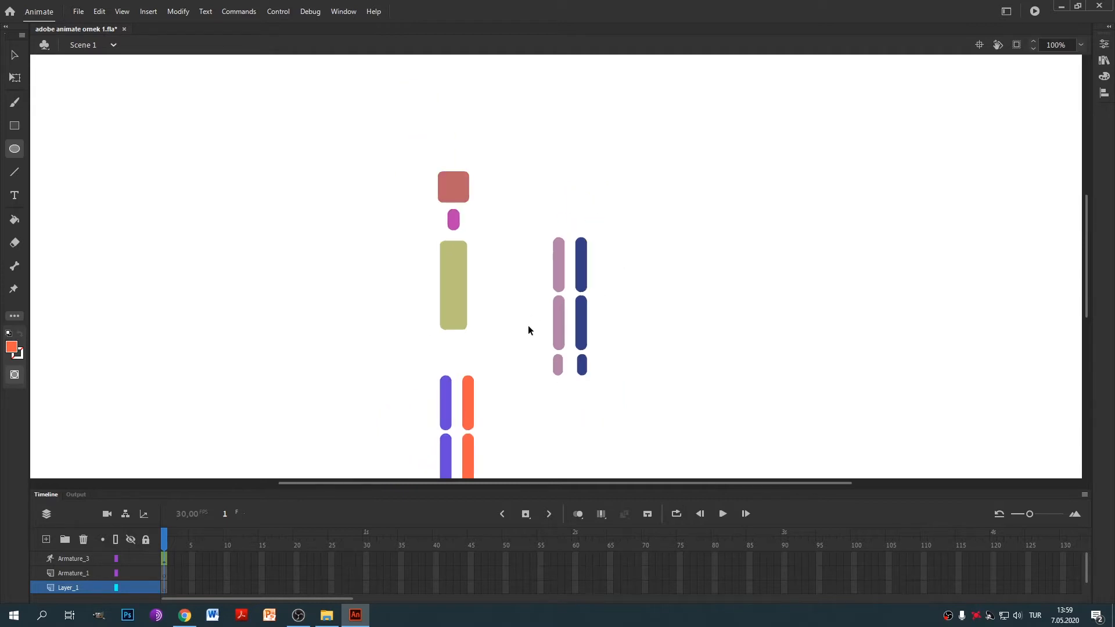
{"action": "key", "text": "space"}
{"action": "left_click_drag", "start_coordinate": [521, 356], "coordinate": [497, 277]}
{"action": "key", "text": "m"}
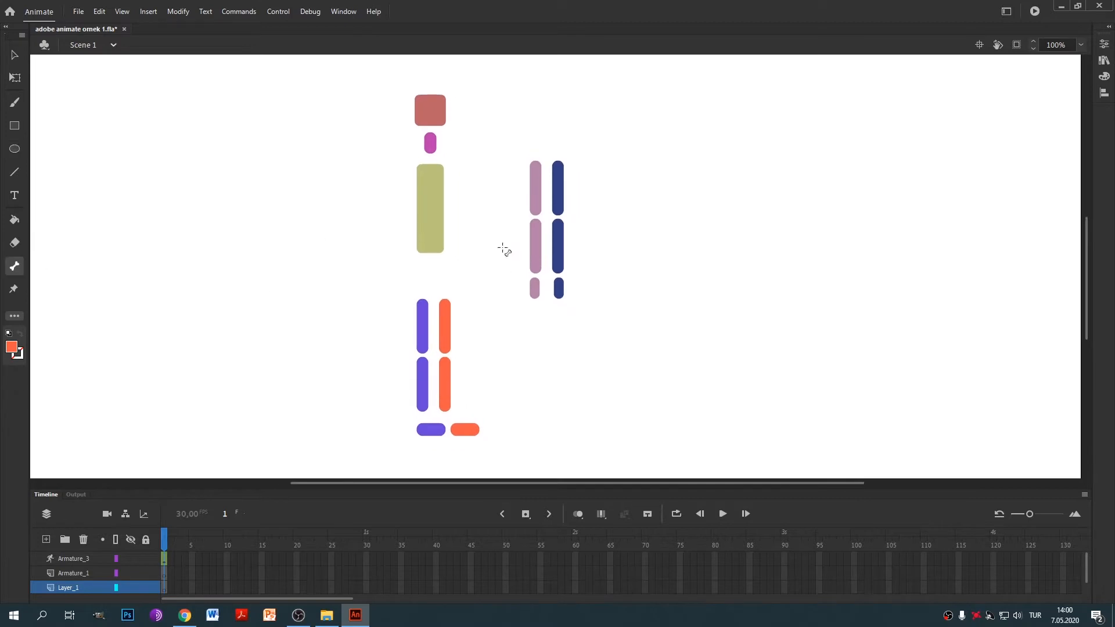
{"action": "left_click", "coordinate": [433, 220]}
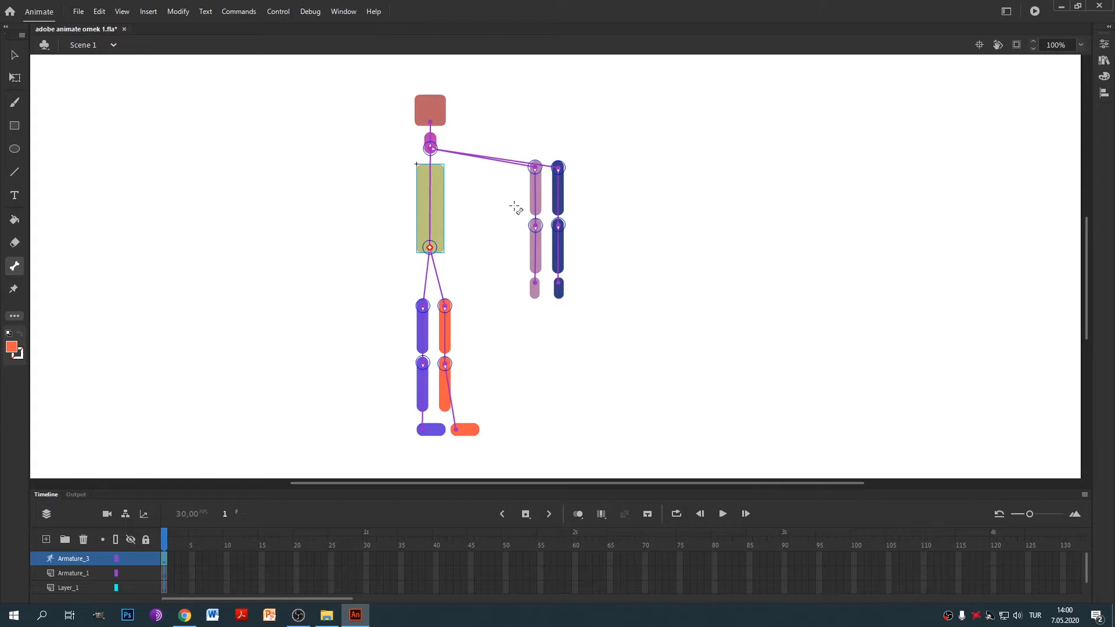
{"action": "left_click", "coordinate": [14, 56]}
{"action": "left_click_drag", "start_coordinate": [566, 301], "coordinate": [684, 261]}
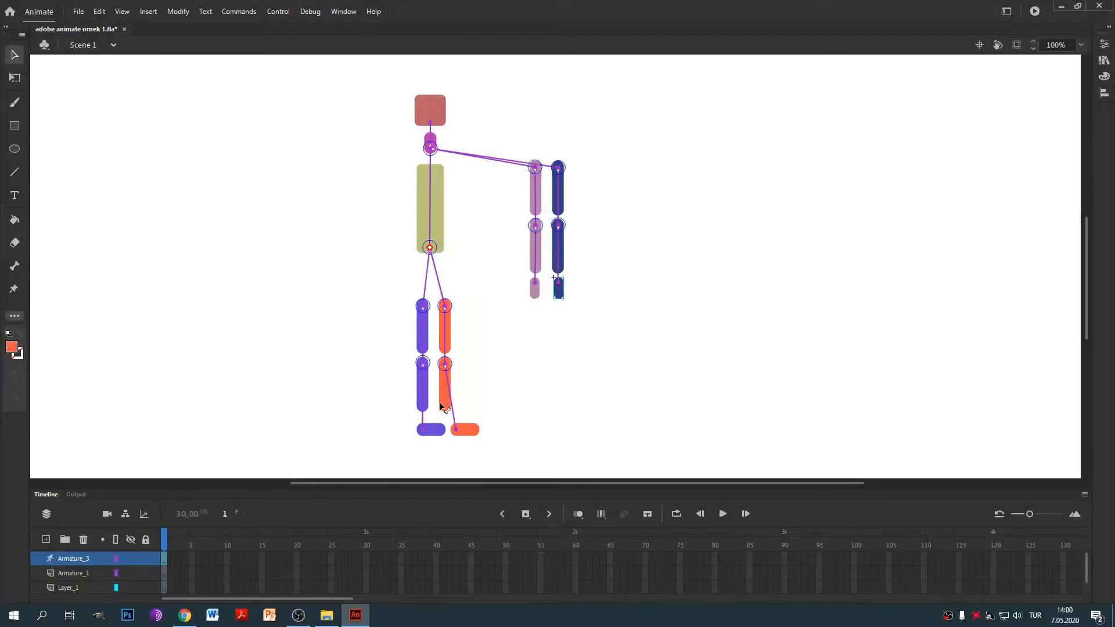
{"action": "left_click_drag", "start_coordinate": [426, 434], "coordinate": [479, 388]}
Review the joint properties of the pink and dark blue shoulder bones and the head bone.
{"action": "left_click", "coordinate": [505, 163]}
{"action": "left_click", "coordinate": [1104, 44]}
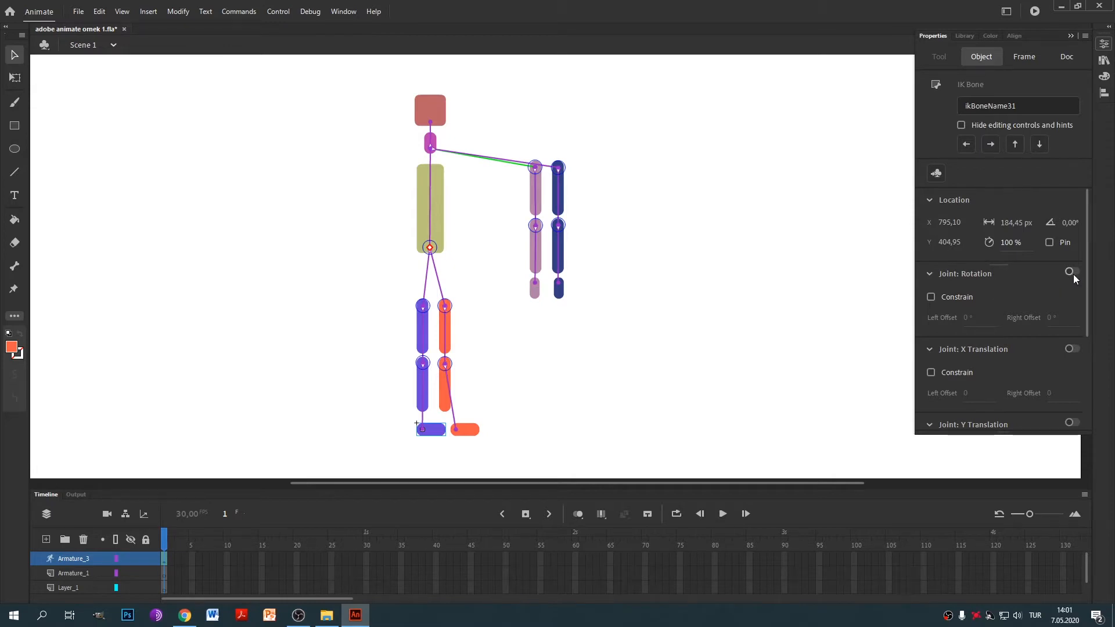
{"action": "left_click", "coordinate": [510, 163]}
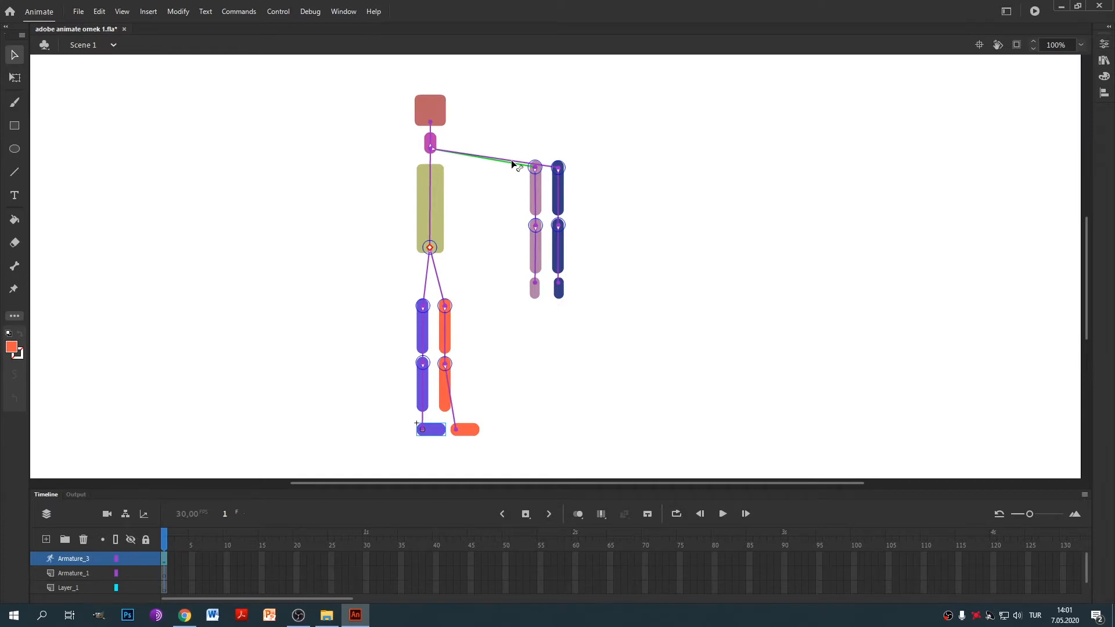
{"action": "scroll", "coordinate": [511, 165], "scroll_direction": "up", "scroll_amount": 5}
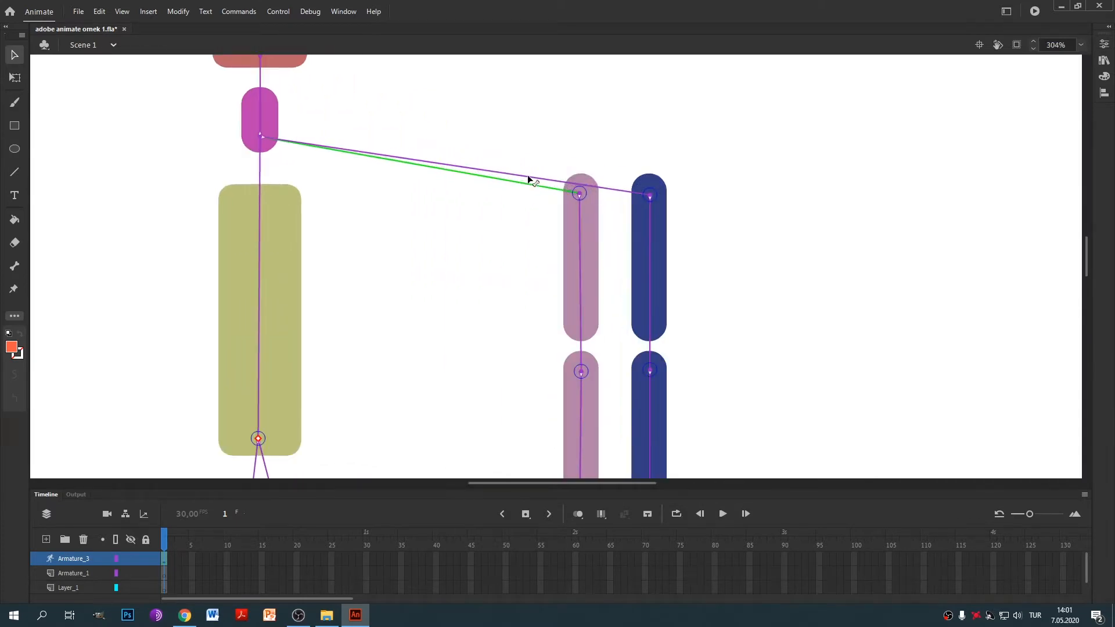
{"action": "left_click", "coordinate": [531, 176]}
{"action": "left_click", "coordinate": [1104, 45]}
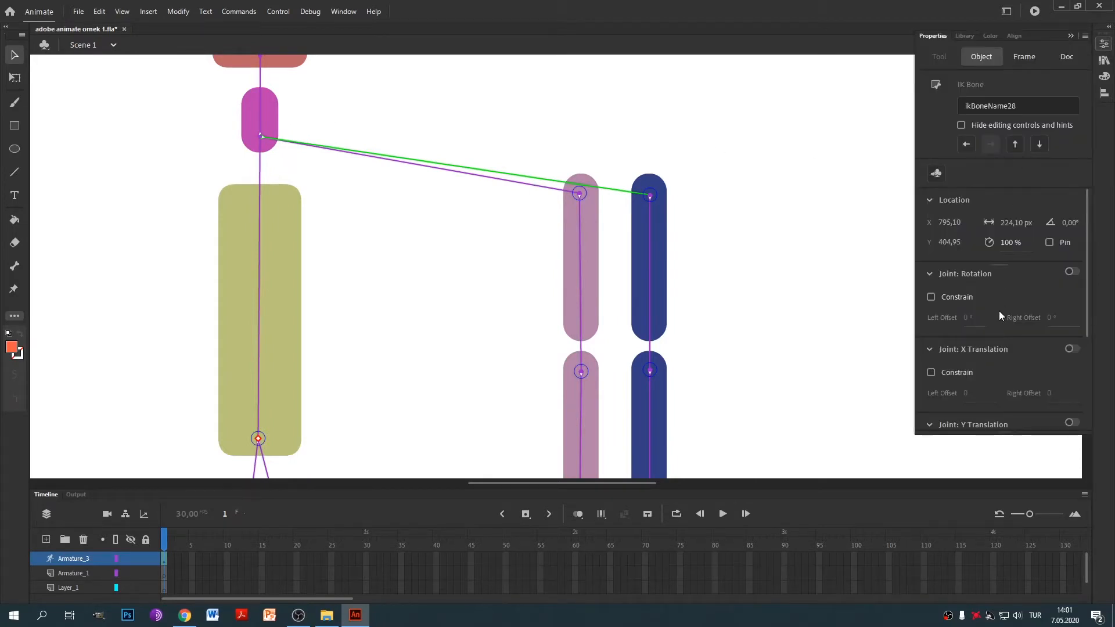
{"action": "left_click", "coordinate": [263, 120]}
{"action": "left_click", "coordinate": [263, 120]}
{"action": "left_click", "coordinate": [1105, 45]}
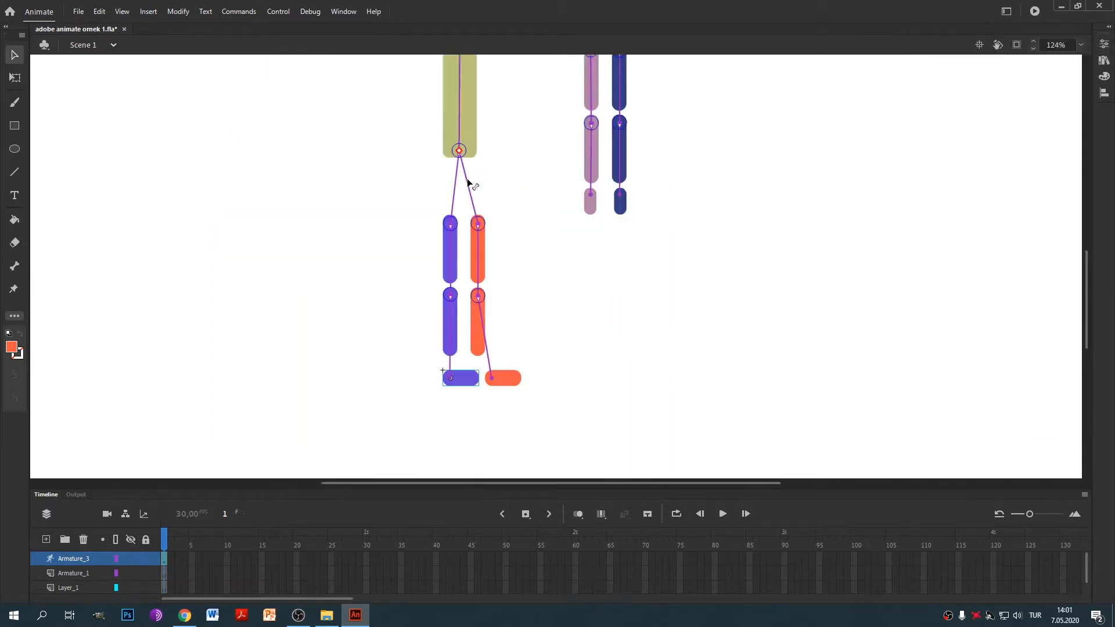
Turn off joint rotation for the orange leg's hip bone, then zoom out to the whole rig.
{"action": "left_click", "coordinate": [469, 183]}
{"action": "left_click", "coordinate": [1103, 45]}
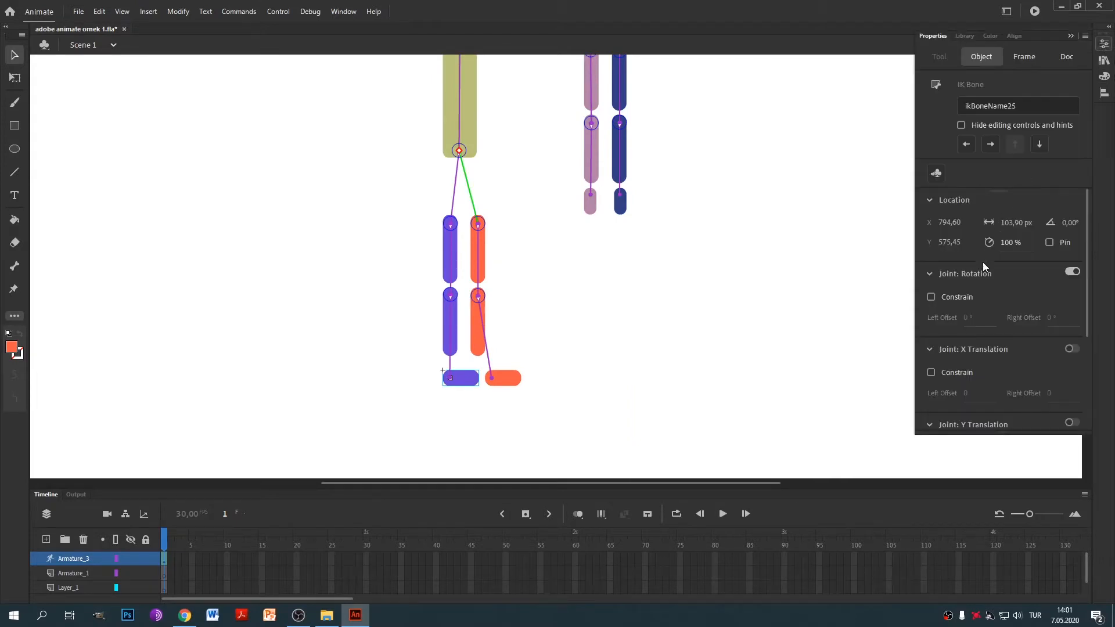
{"action": "left_click", "coordinate": [1073, 271]}
{"action": "left_click", "coordinate": [456, 180]}
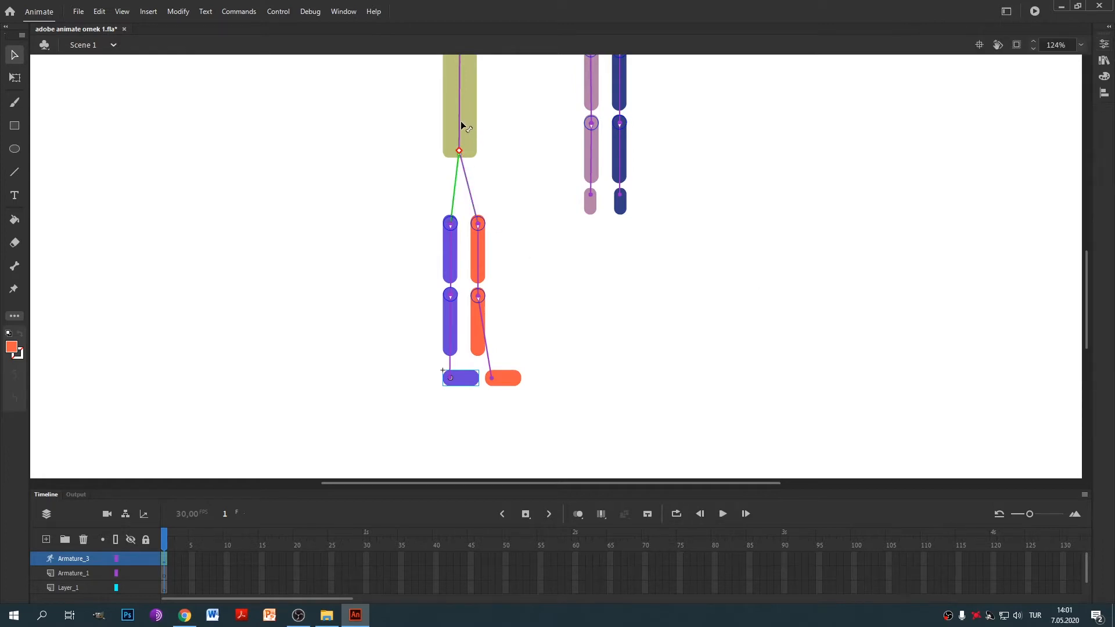
{"action": "scroll", "coordinate": [552, 204], "scroll_direction": "down", "scroll_amount": 2}
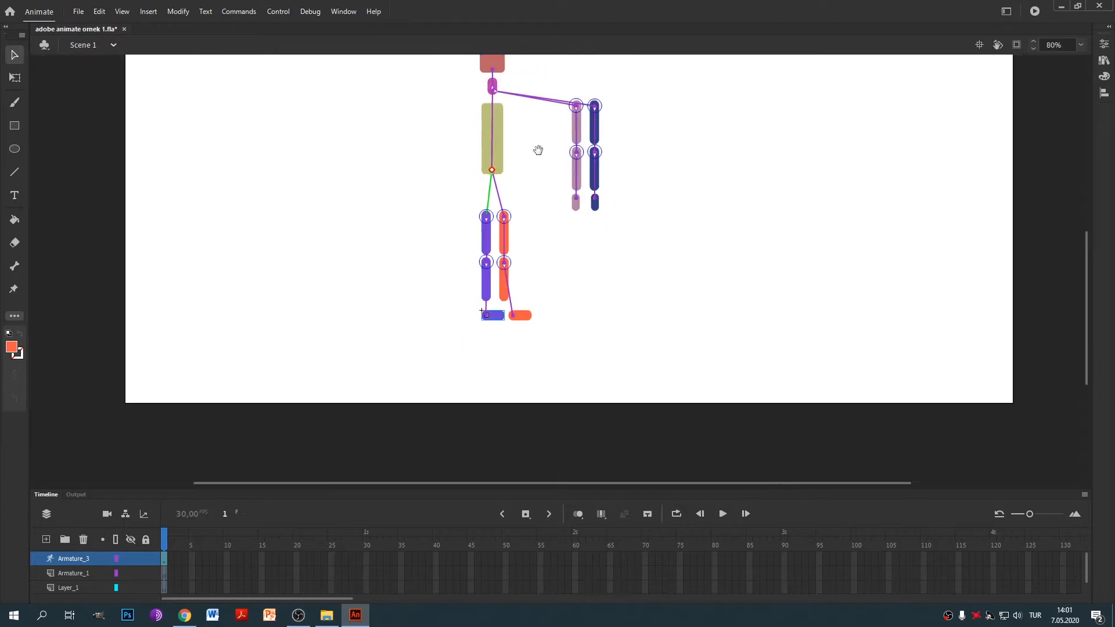
Bring the figure's upper body into view and test-swing the pink arm.
{"action": "left_click_drag", "start_coordinate": [538, 150], "coordinate": [511, 212]}
{"action": "scroll", "coordinate": [516, 214], "scroll_direction": "up", "scroll_amount": 2}
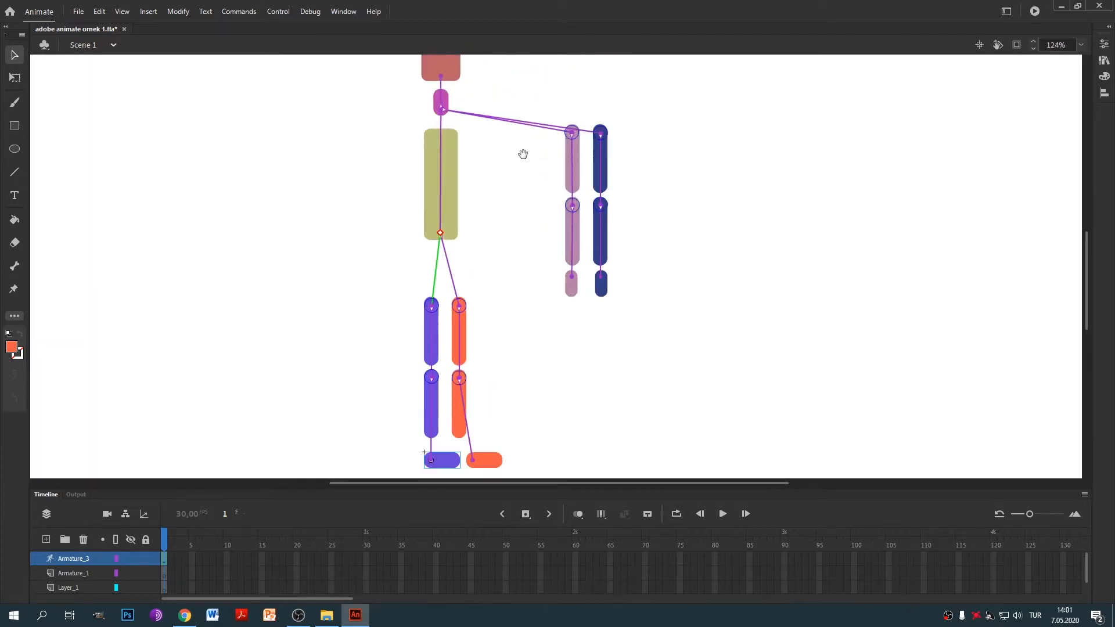
{"action": "left_click_drag", "start_coordinate": [523, 153], "coordinate": [510, 213]}
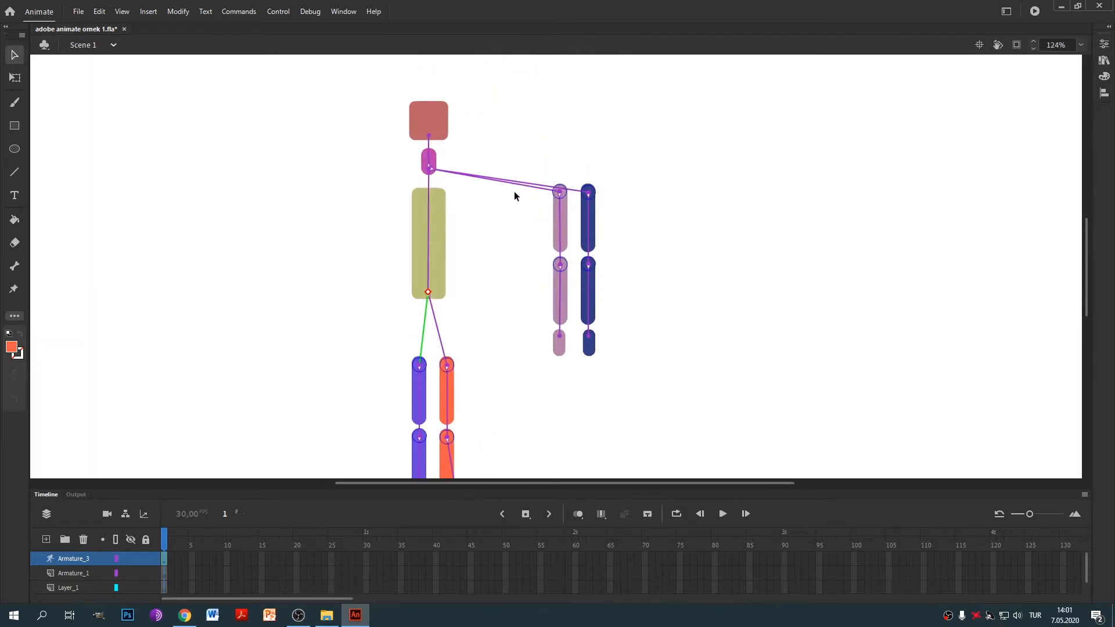
{"action": "left_click", "coordinate": [560, 229]}
{"action": "left_click_drag", "start_coordinate": [560, 234], "coordinate": [574, 132]}
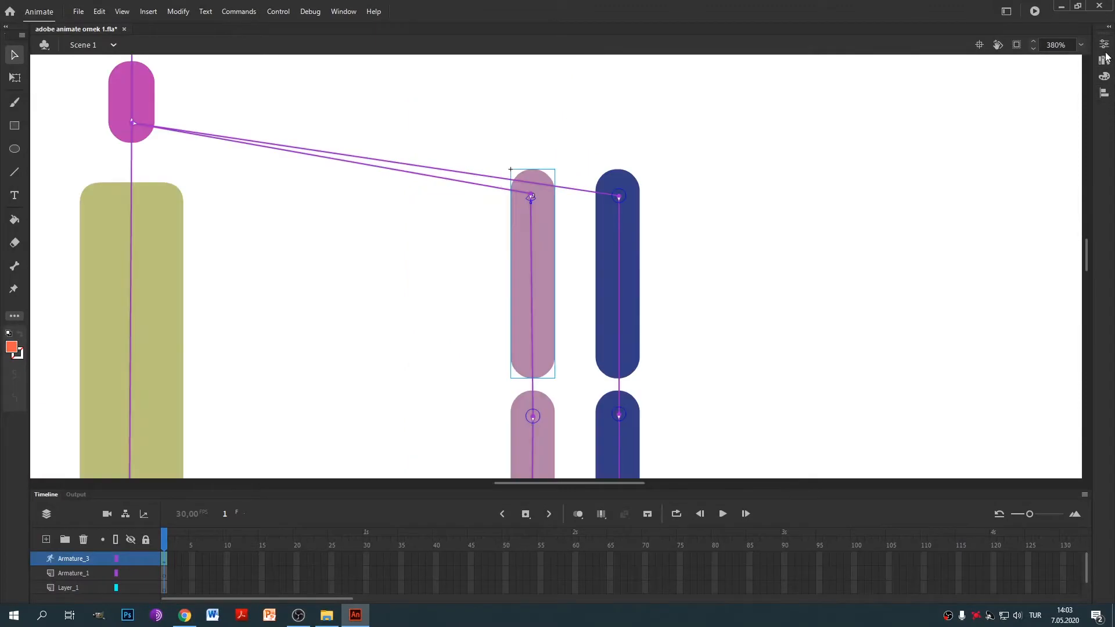
Enable rotation constraint on the pink upper-arm bone, edit its left limit, and test-swing it.
{"action": "left_click", "coordinate": [530, 226]}
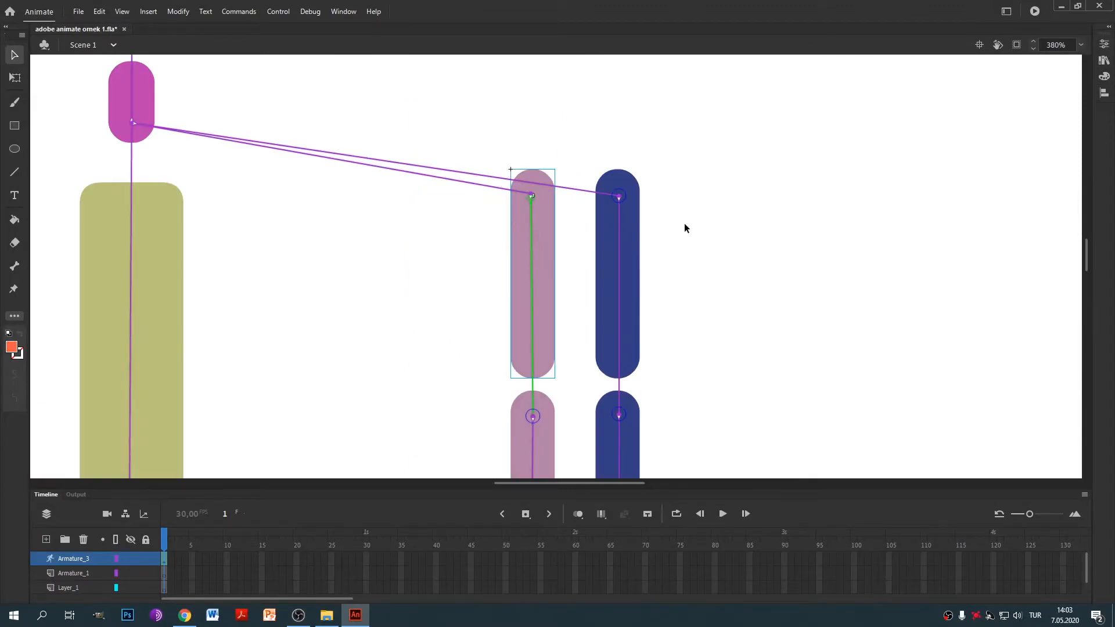
{"action": "left_click", "coordinate": [1104, 45]}
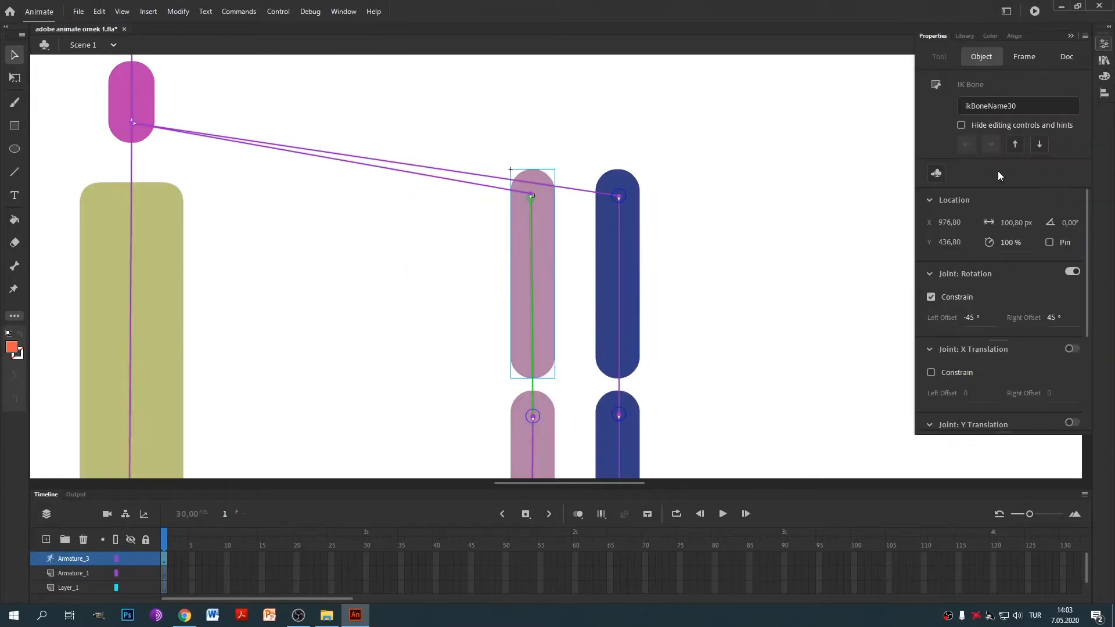
{"action": "left_click", "coordinate": [968, 304]}
{"action": "left_click", "coordinate": [975, 320]}
{"action": "key", "text": "Right"}
{"action": "key", "text": "BackSpace"}
{"action": "key", "text": "BackSpace"}
{"action": "type", "text": "90"}
{"action": "left_click_drag", "start_coordinate": [556, 303], "coordinate": [778, 91]}
{"action": "key", "text": "ctrl+z"}
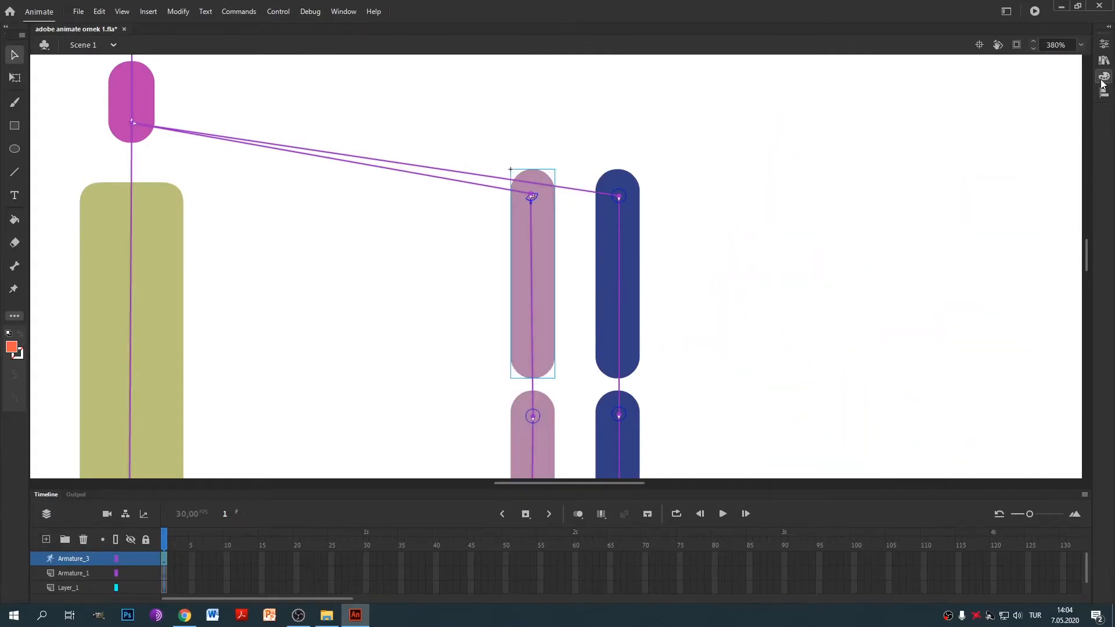
Widen the pink upper arm's left rotation limit to -180° and test-swing the arm again.
{"action": "left_click", "coordinate": [1105, 46]}
{"action": "left_click", "coordinate": [532, 295]}
{"action": "left_click", "coordinate": [1104, 45]}
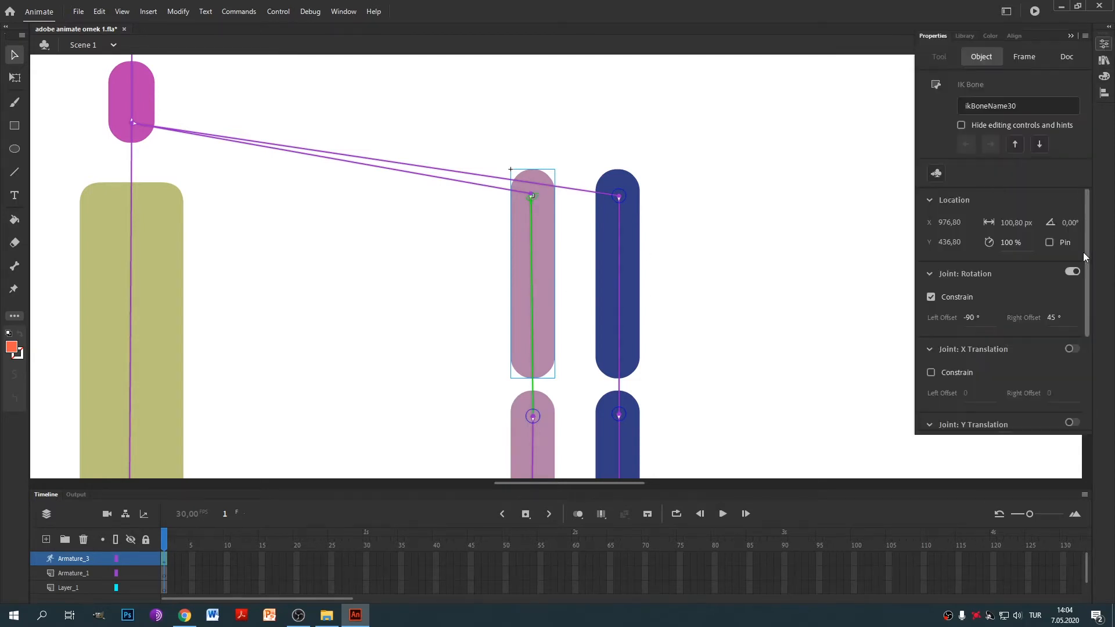
{"action": "left_click", "coordinate": [970, 318]}
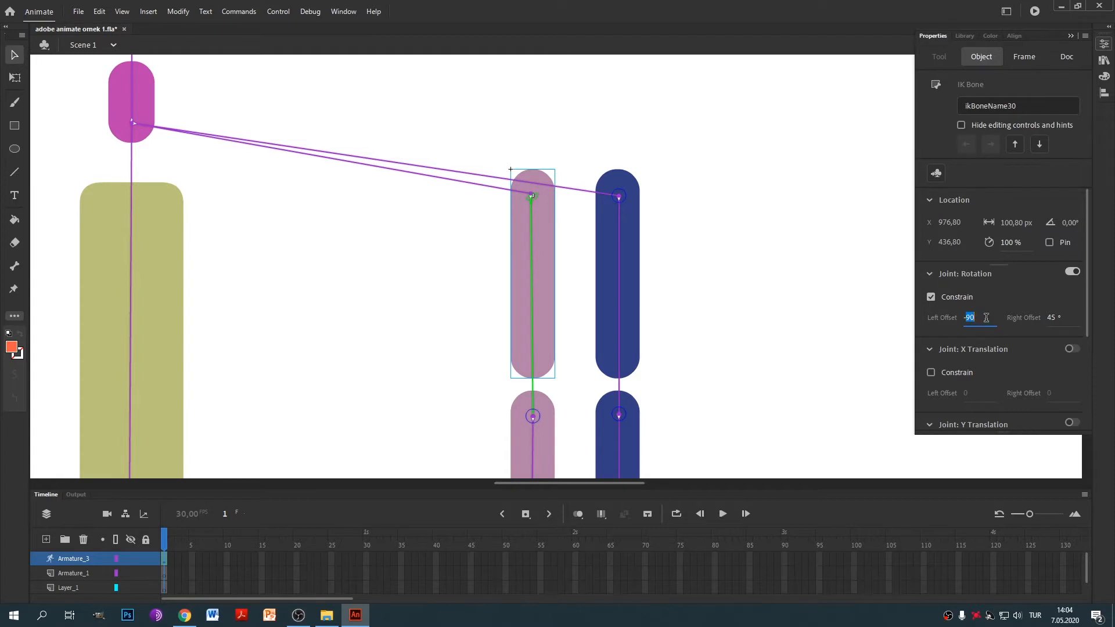
{"action": "type", "text": "-180"}
{"action": "left_click_drag", "start_coordinate": [549, 319], "coordinate": [243, 369]}
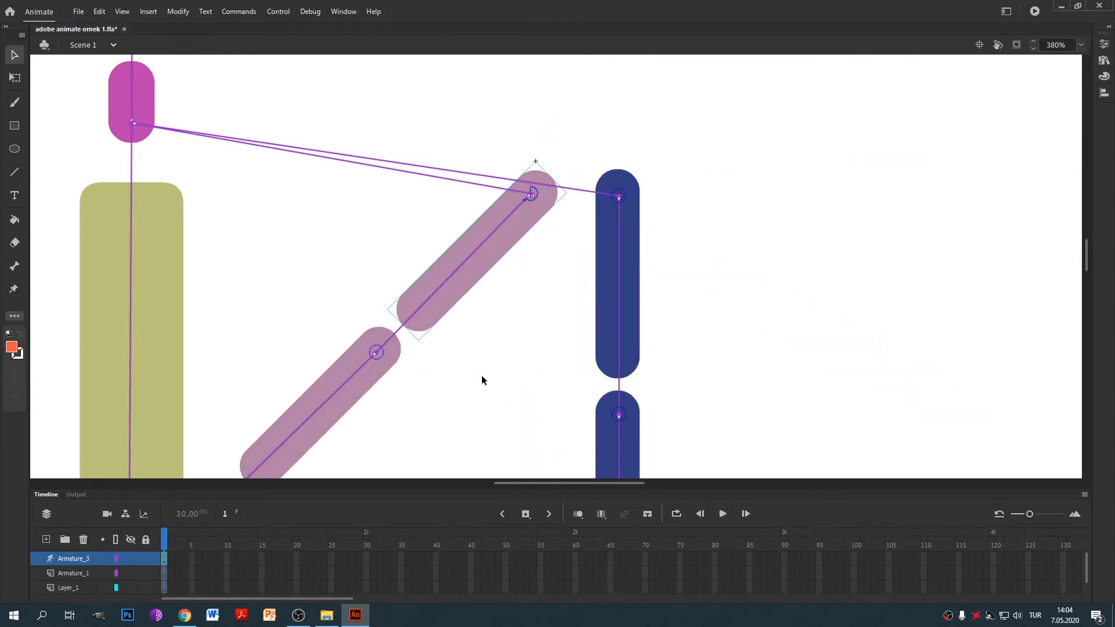
{"action": "key", "text": "ctrl+z"}
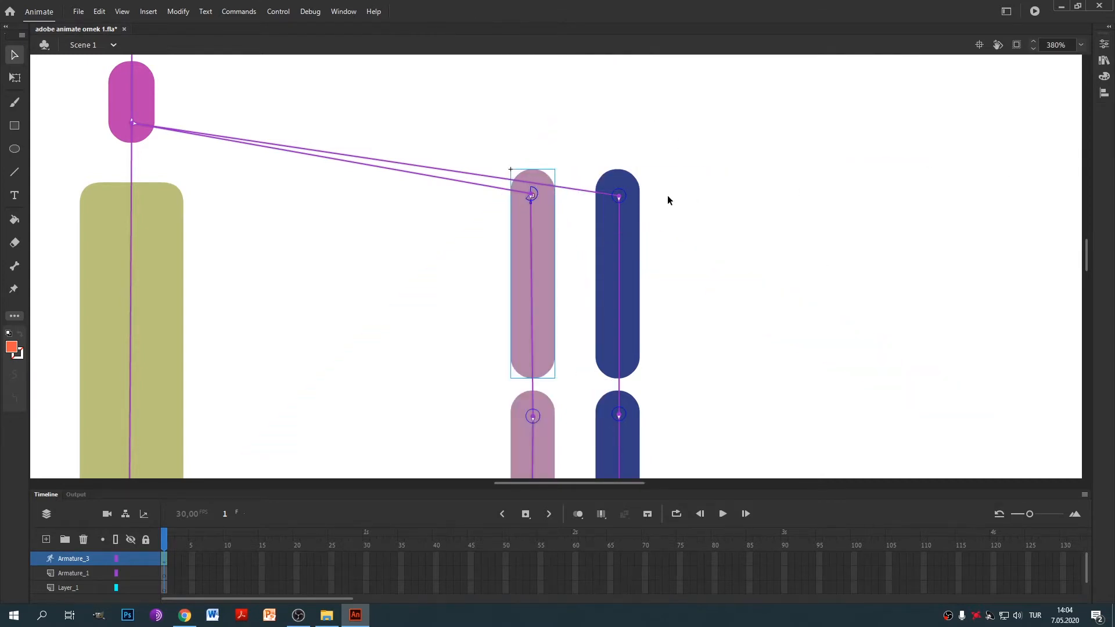
Constrain the blue upper-arm bone's rotation with a -180° left offset.
{"action": "left_click", "coordinate": [625, 258]}
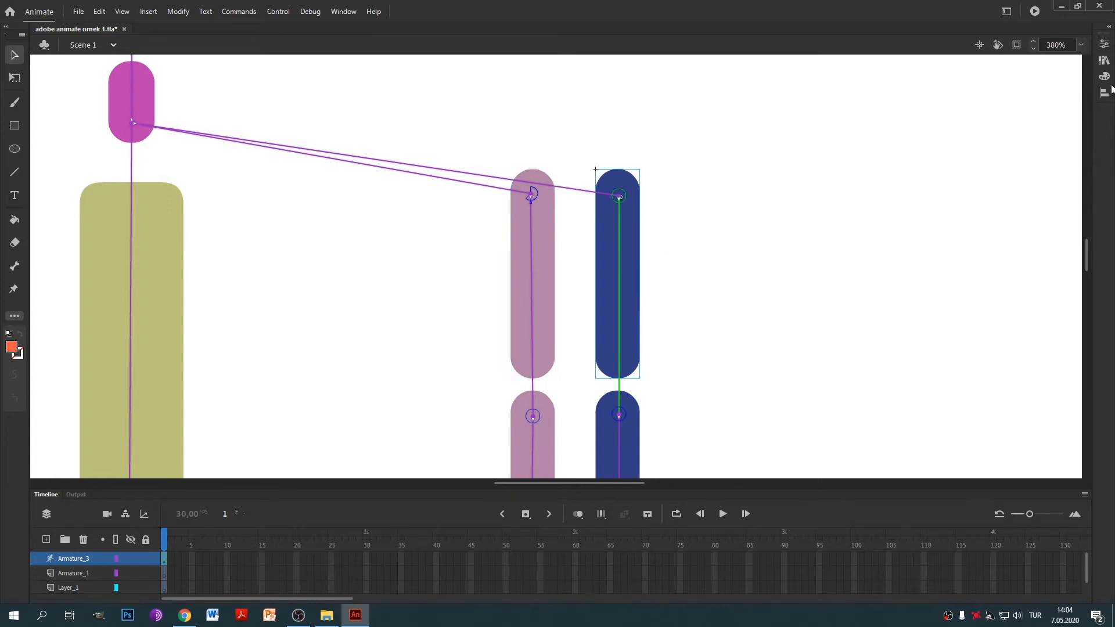
{"action": "left_click", "coordinate": [1104, 44]}
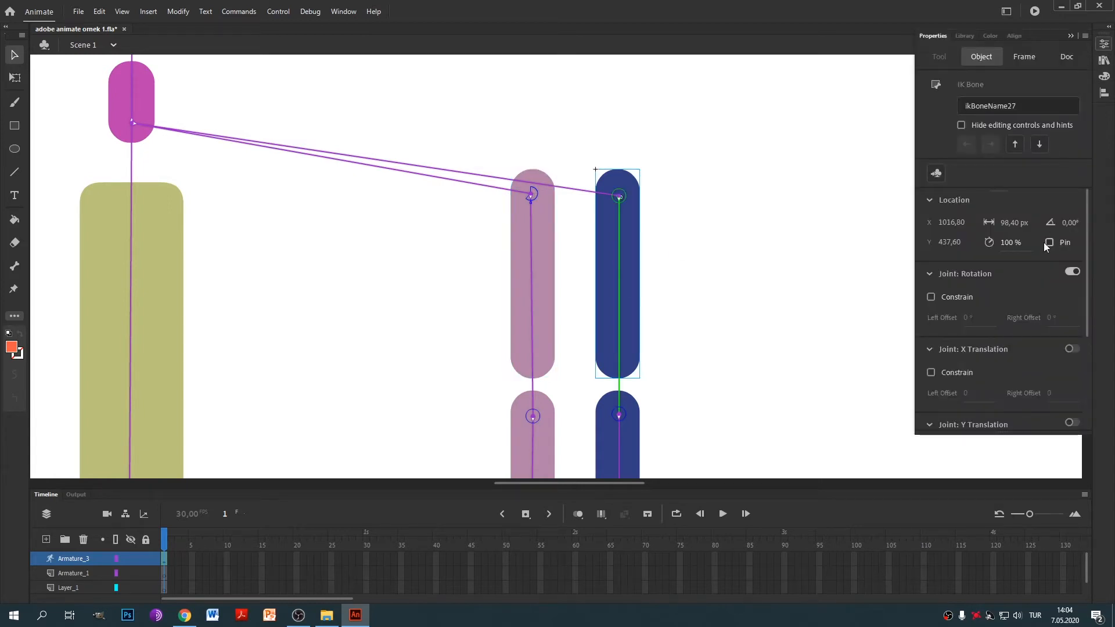
{"action": "left_click", "coordinate": [932, 298]}
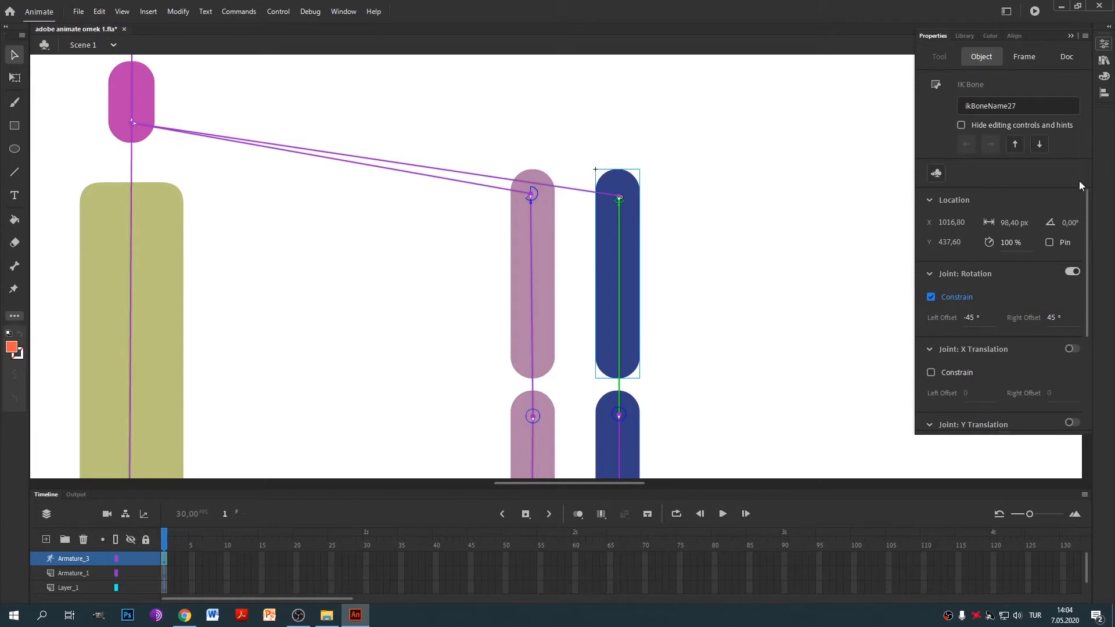
{"action": "left_click", "coordinate": [975, 318]}
{"action": "type", "text": "90"}
{"action": "key", "text": "BackSpace"}
{"action": "key", "text": "BackSpace"}
{"action": "type", "text": "180"}
{"action": "left_click", "coordinate": [721, 270]}
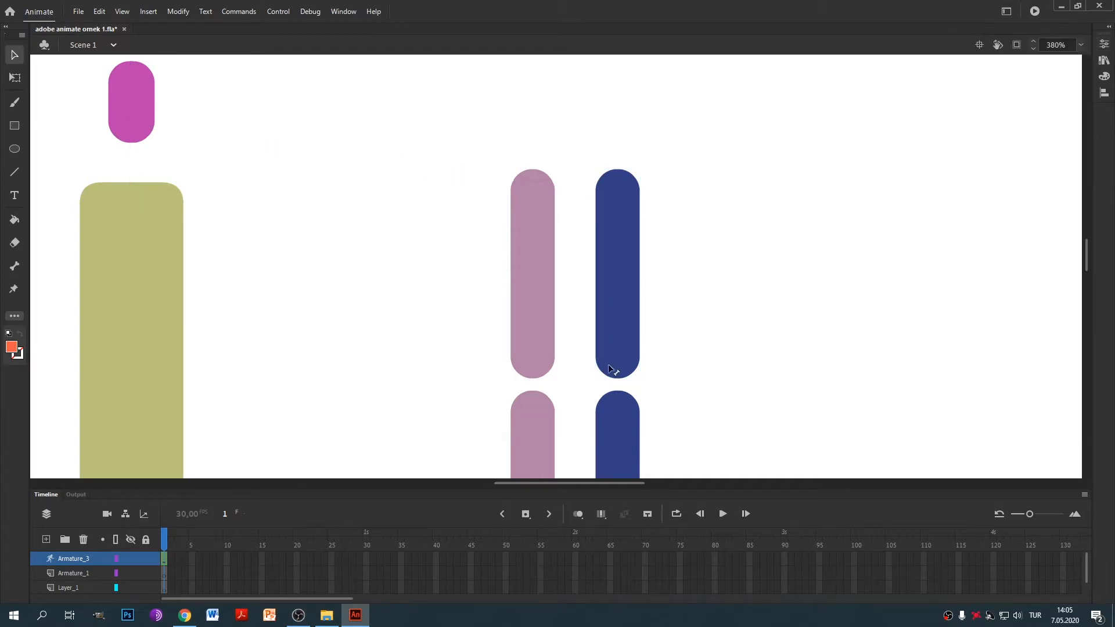
Bring the forearms into view and test-bend the pink forearm.
{"action": "left_click", "coordinate": [625, 214]}
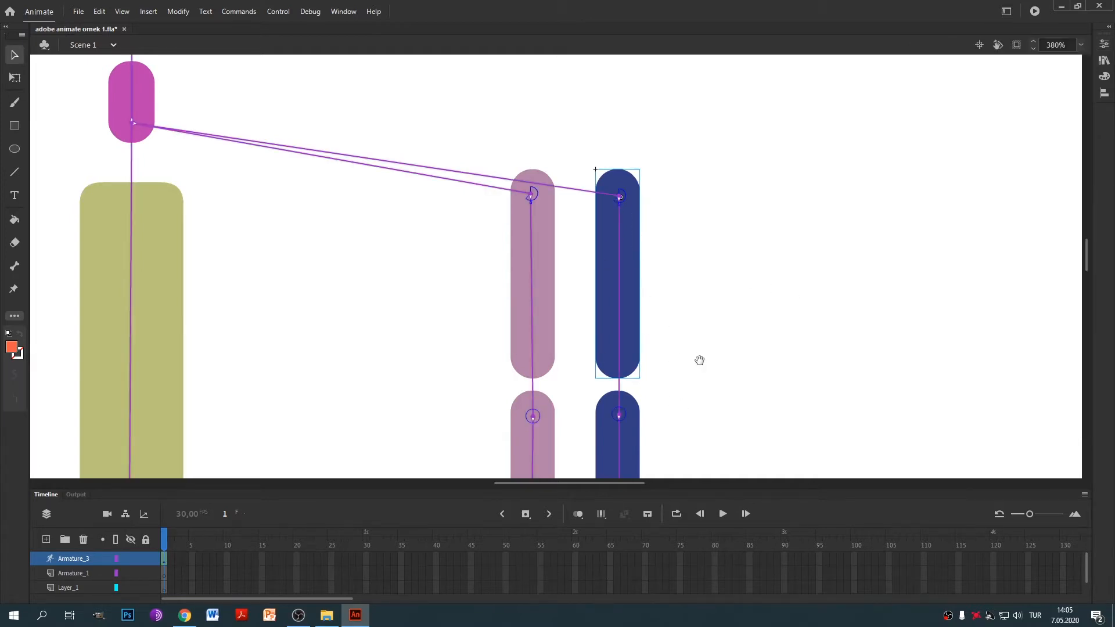
{"action": "left_click_drag", "start_coordinate": [699, 361], "coordinate": [677, 190]}
{"action": "left_click", "coordinate": [525, 302]}
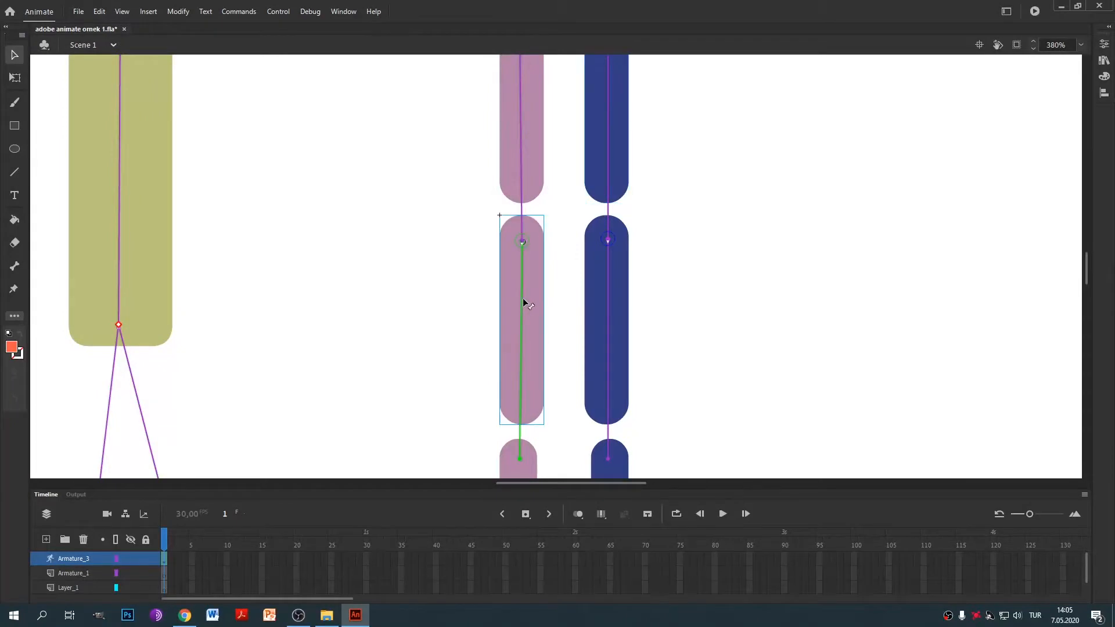
{"action": "left_click_drag", "start_coordinate": [521, 332], "coordinate": [440, 276]}
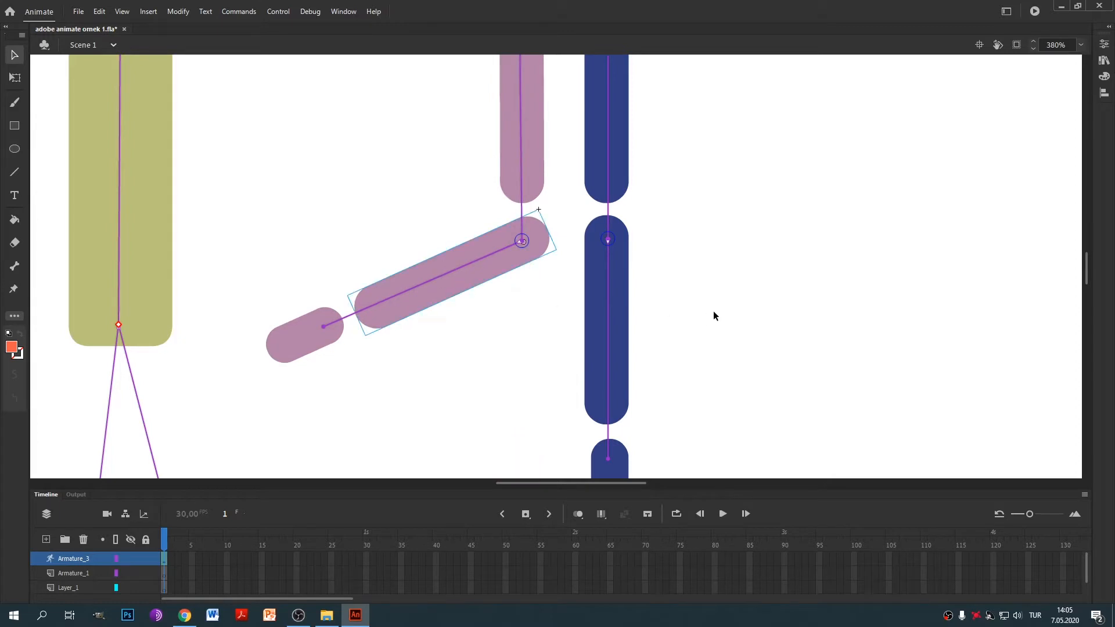
{"action": "key", "text": "ctrl+z"}
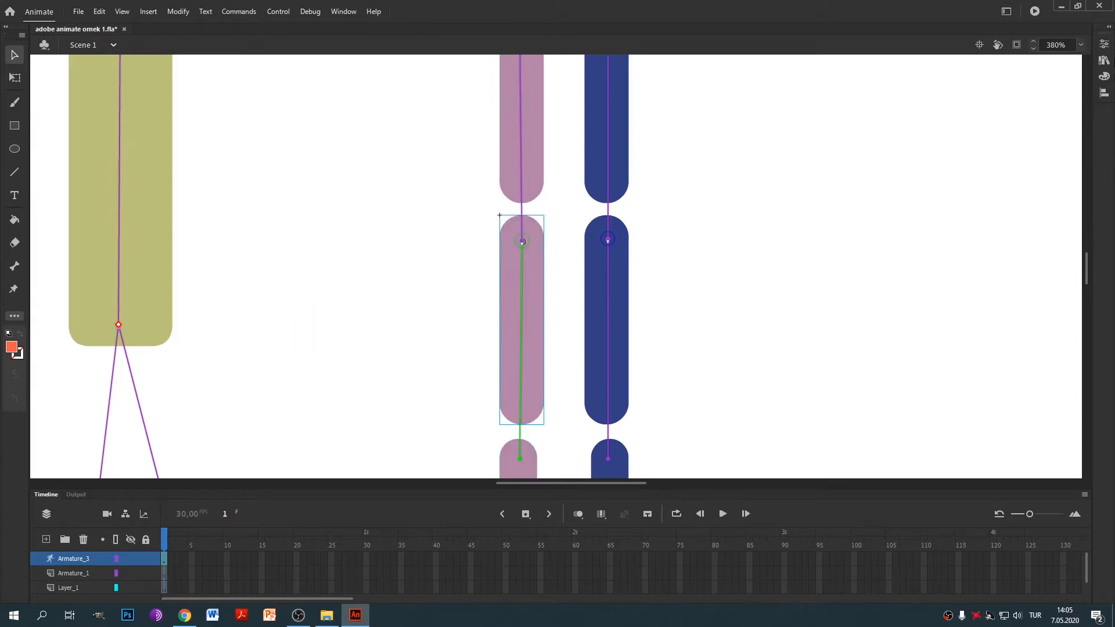
Limit the pink elbow to a 0° right and -135° left offset, then test-bend it.
{"action": "left_click", "coordinate": [1104, 44]}
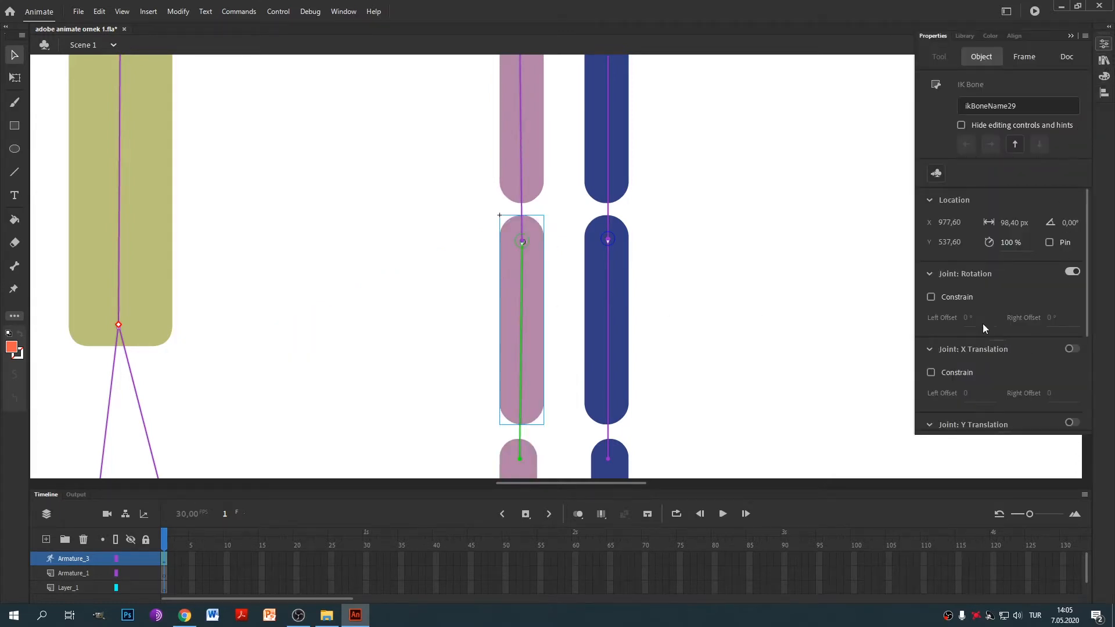
{"action": "left_click", "coordinate": [1049, 318]}
{"action": "type", "text": "0"}
{"action": "left_click", "coordinate": [976, 319]}
{"action": "left_click", "coordinate": [990, 323]}
{"action": "key", "text": "BackSpace"}
{"action": "key", "text": "BackSpace"}
{"action": "type", "text": "1"}
{"action": "left_click", "coordinate": [805, 289]}
{"action": "left_click_drag", "start_coordinate": [527, 374], "coordinate": [419, 294]}
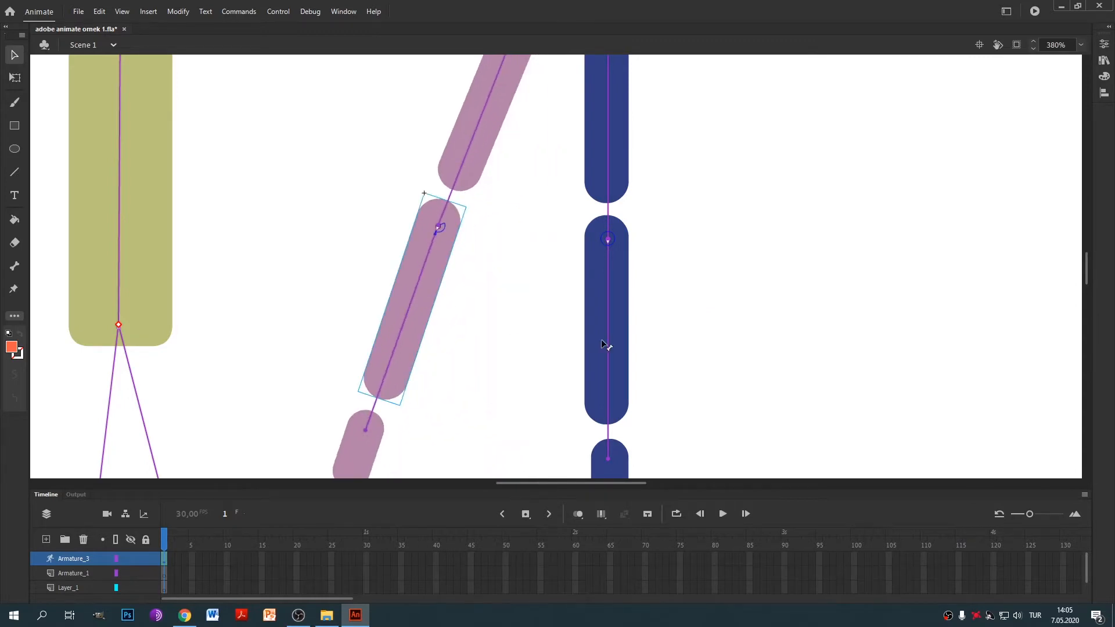
Constrain the blue forearm bone's rotation with a 0° right and -135° left offset.
{"action": "key", "text": "ctrl+z"}
{"action": "left_click", "coordinate": [607, 277]}
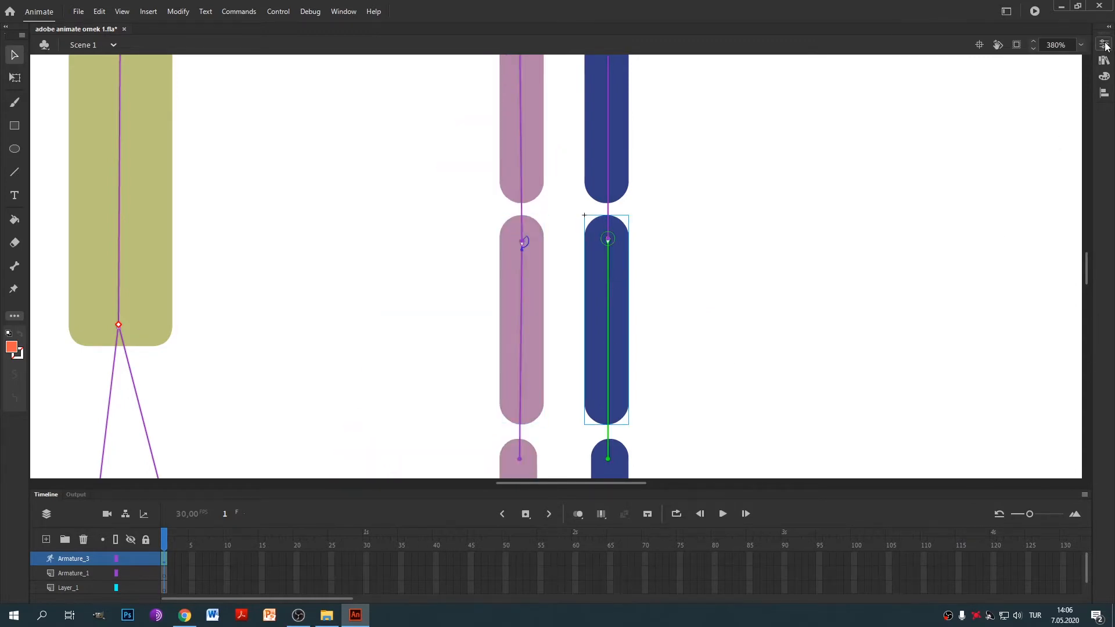
{"action": "left_click", "coordinate": [1105, 45]}
{"action": "left_click", "coordinate": [931, 297]}
{"action": "left_click", "coordinate": [1060, 319]}
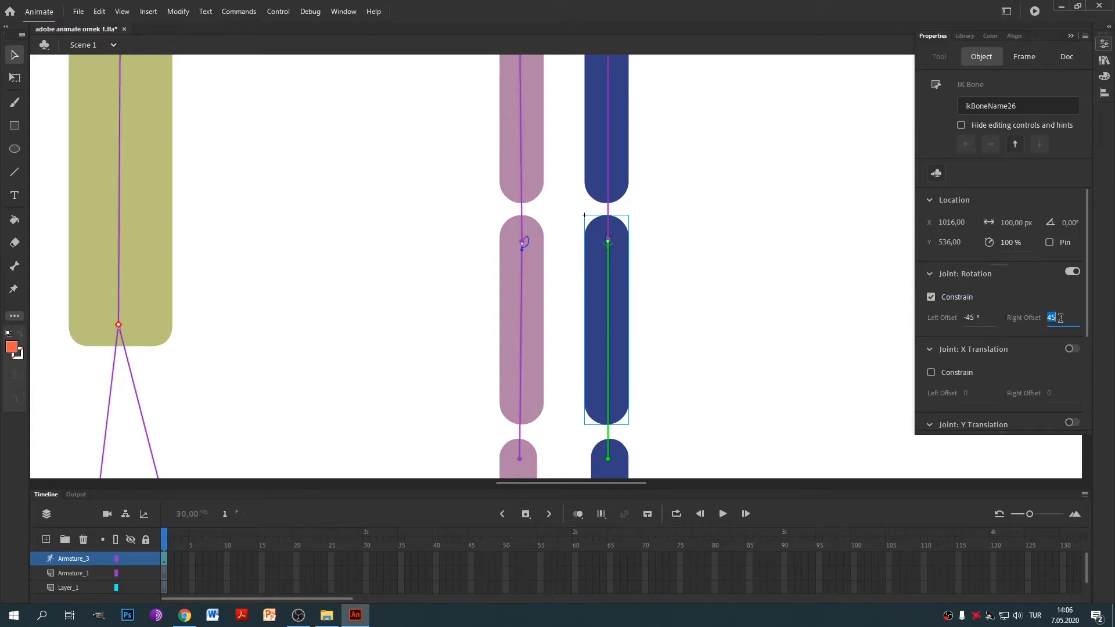
{"action": "type", "text": "0"}
{"action": "left_click", "coordinate": [981, 318]}
{"action": "type", "text": "135"}
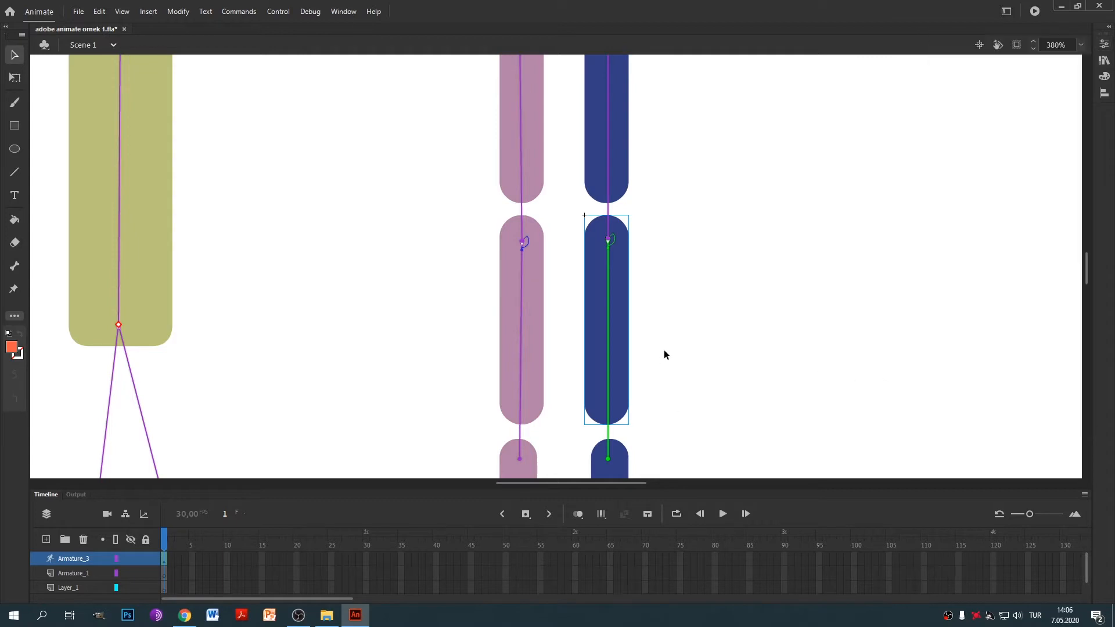
{"action": "left_click", "coordinate": [664, 350]}
Select the blue hand piece and inspect its properties.
{"action": "left_click", "coordinate": [610, 457]}
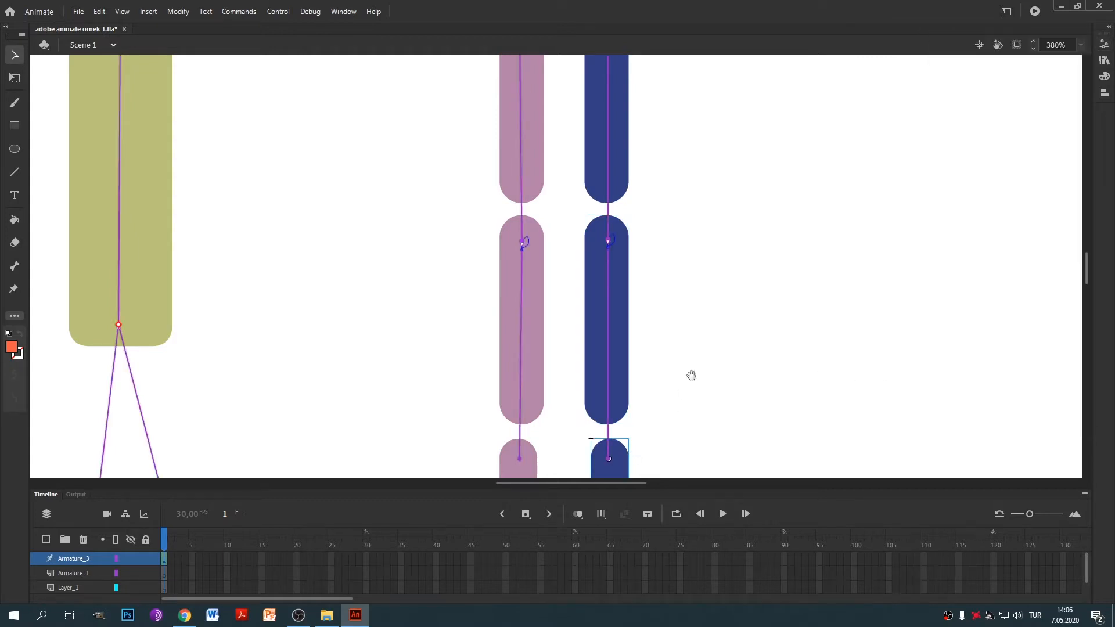
{"action": "scroll", "coordinate": [690, 375], "scroll_direction": "down", "scroll_amount": 3}
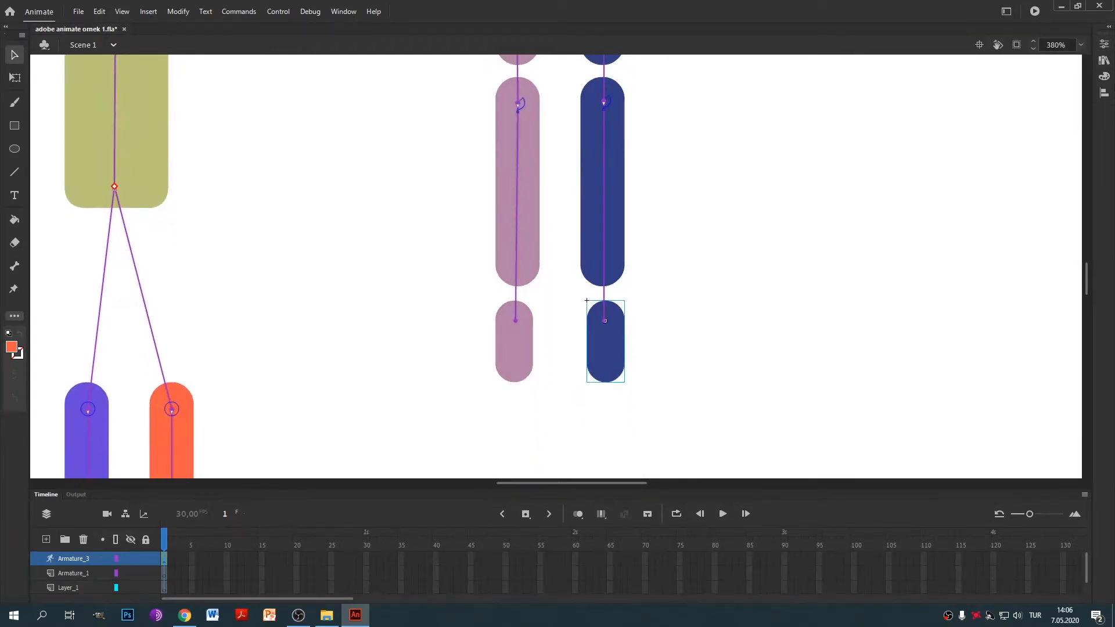
{"action": "left_click", "coordinate": [1104, 44]}
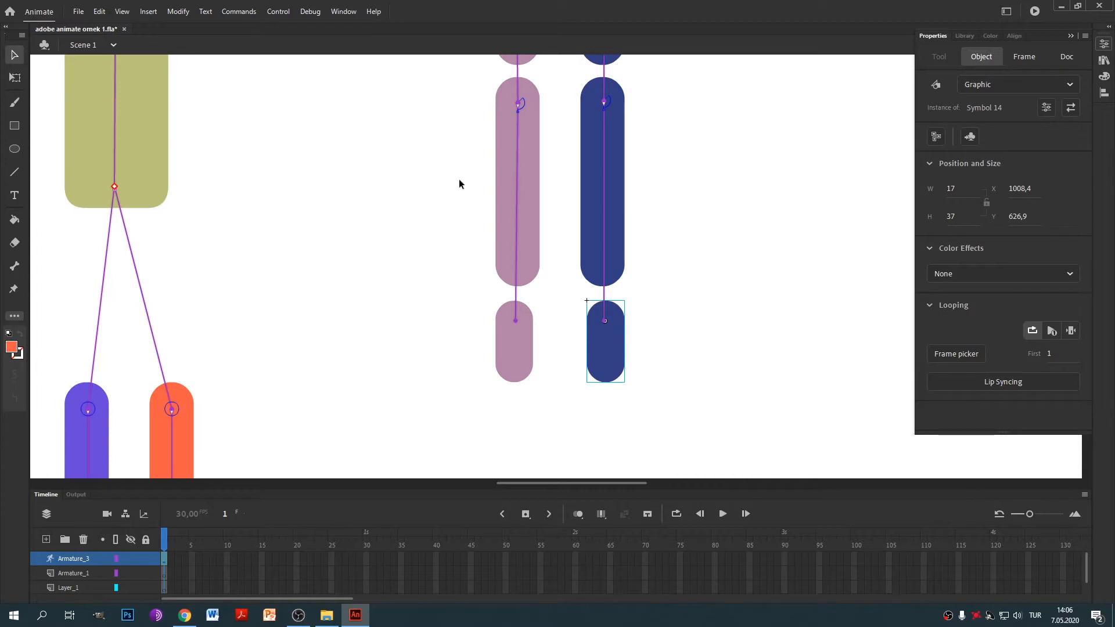
{"action": "scroll", "coordinate": [463, 306], "scroll_direction": "down", "scroll_amount": 5}
{"action": "scroll", "coordinate": [473, 247], "scroll_direction": "up", "scroll_amount": 5}
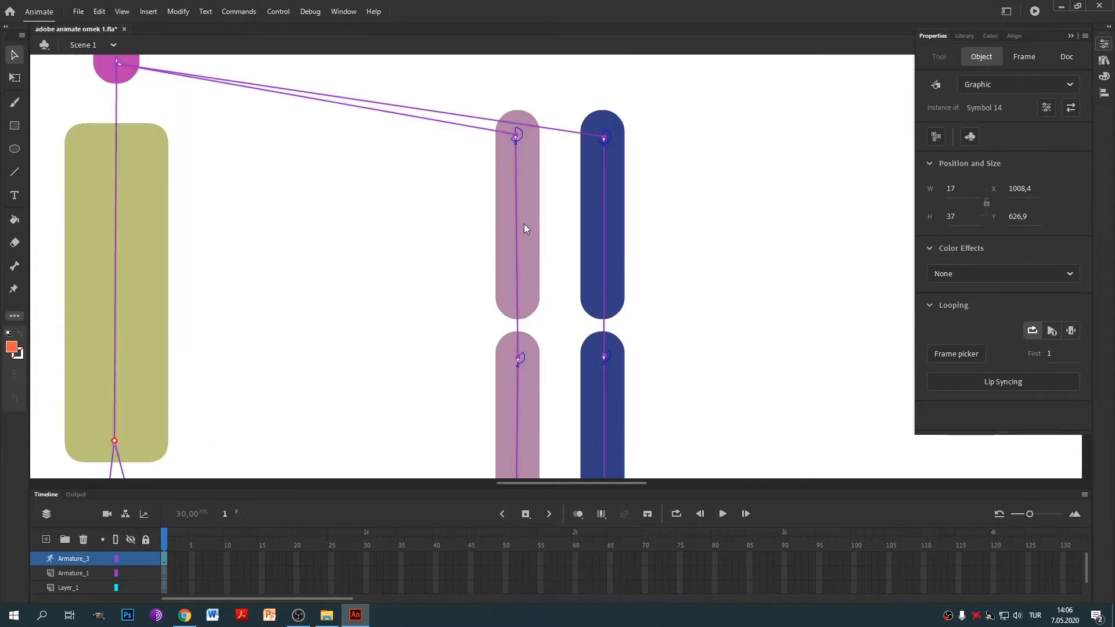
{"action": "scroll", "coordinate": [525, 229], "scroll_direction": "down", "scroll_amount": 3}
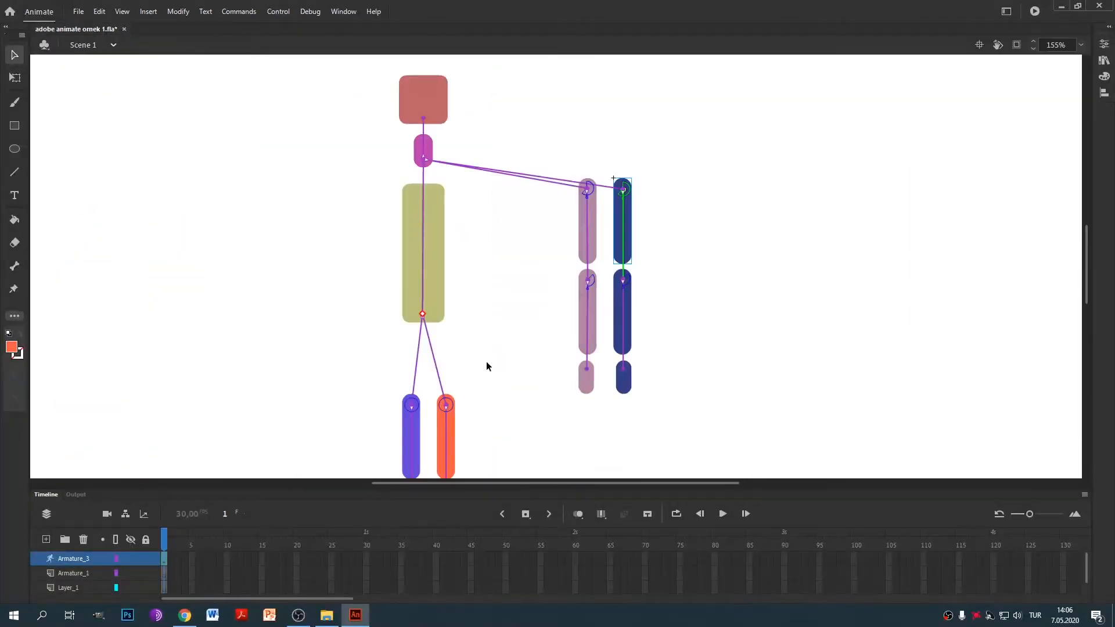
Bring the legs into view and test-pose the orange leg.
{"action": "key", "text": "space"}
{"action": "left_click_drag", "start_coordinate": [489, 373], "coordinate": [526, 269]}
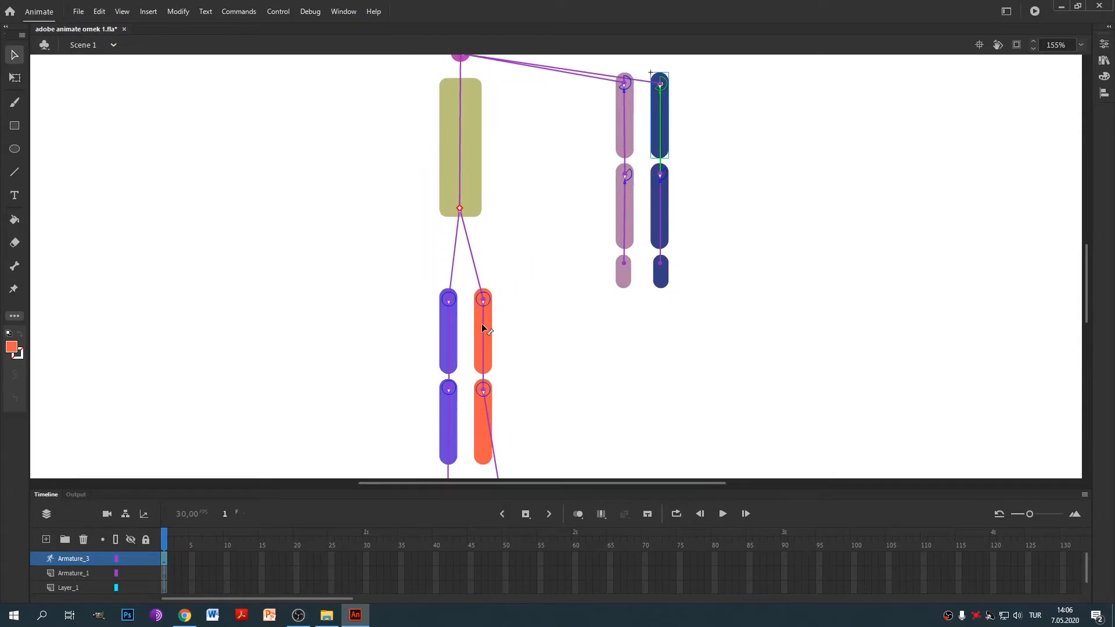
{"action": "scroll", "coordinate": [523, 290], "scroll_direction": "down", "scroll_amount": 4}
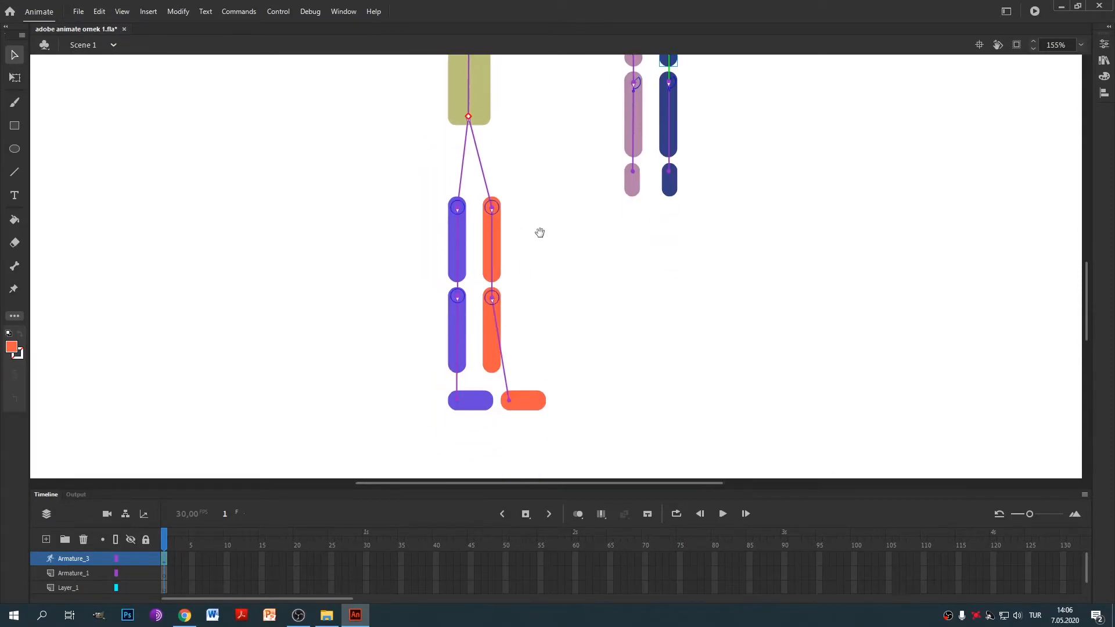
{"action": "left_click", "coordinate": [492, 247]}
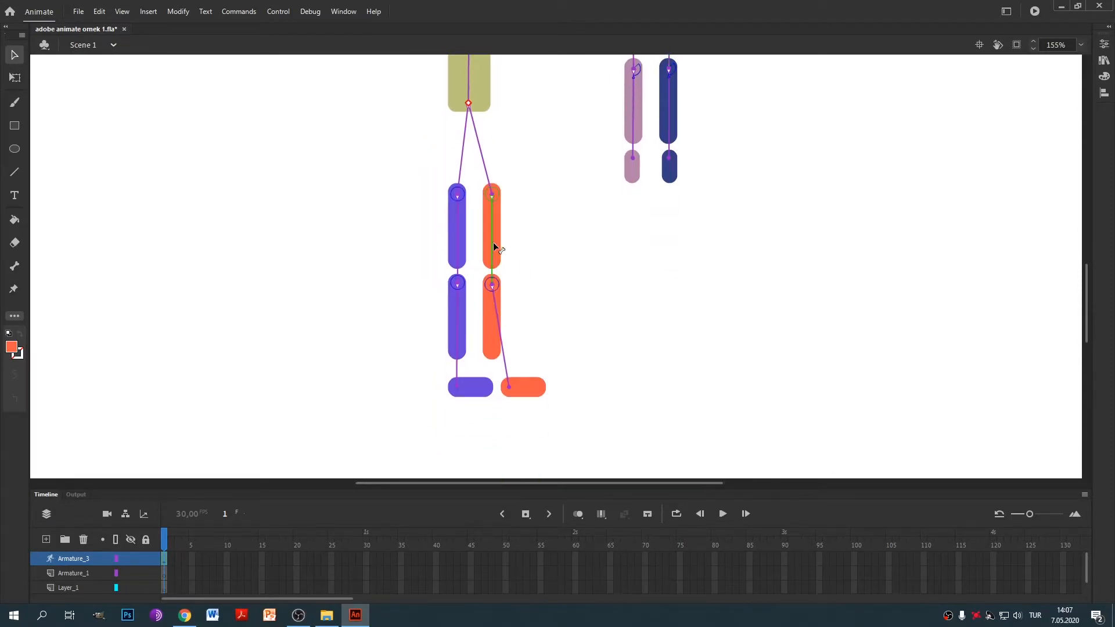
{"action": "left_click_drag", "start_coordinate": [492, 276], "coordinate": [460, 289]}
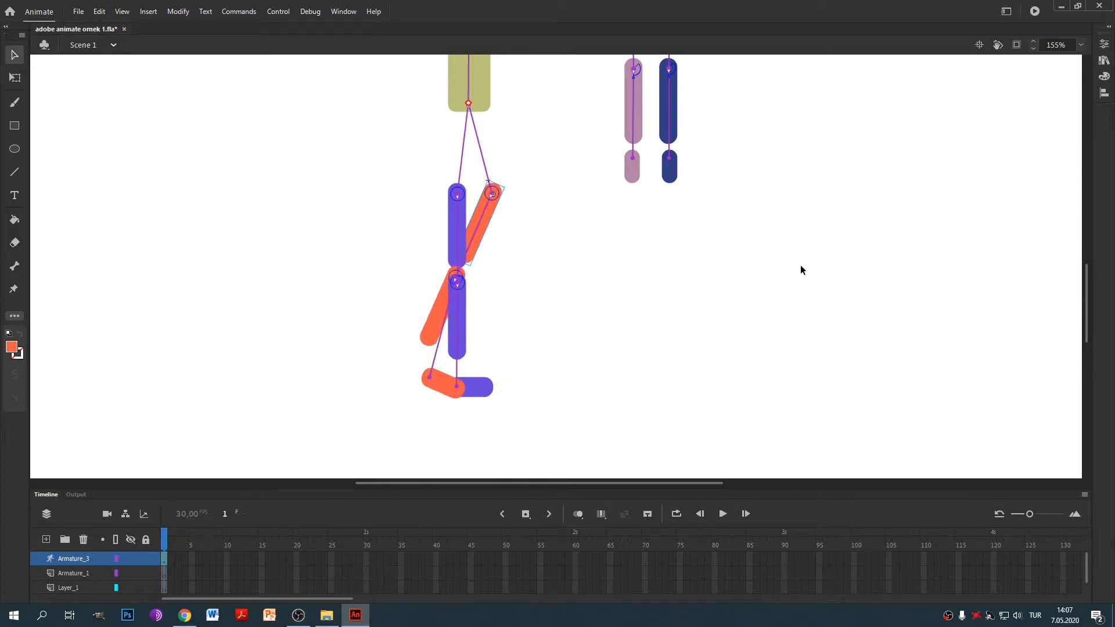
{"action": "key", "text": "ctrl+z"}
{"action": "left_click", "coordinate": [1104, 44]}
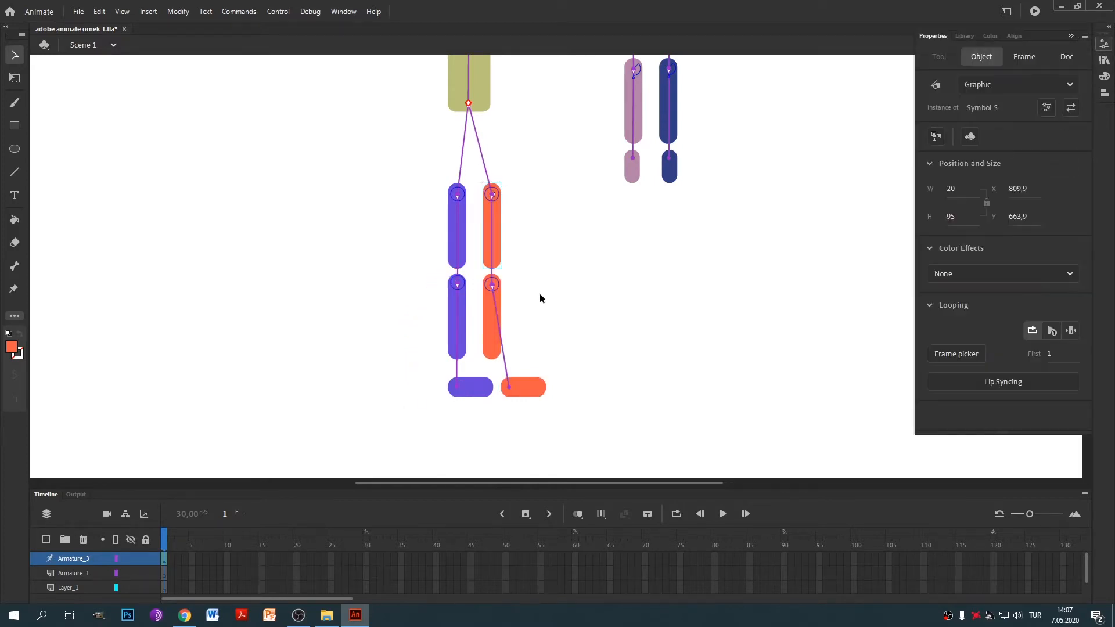
Set the orange thigh bone's left rotation limit to -90°.
{"action": "left_click", "coordinate": [491, 225]}
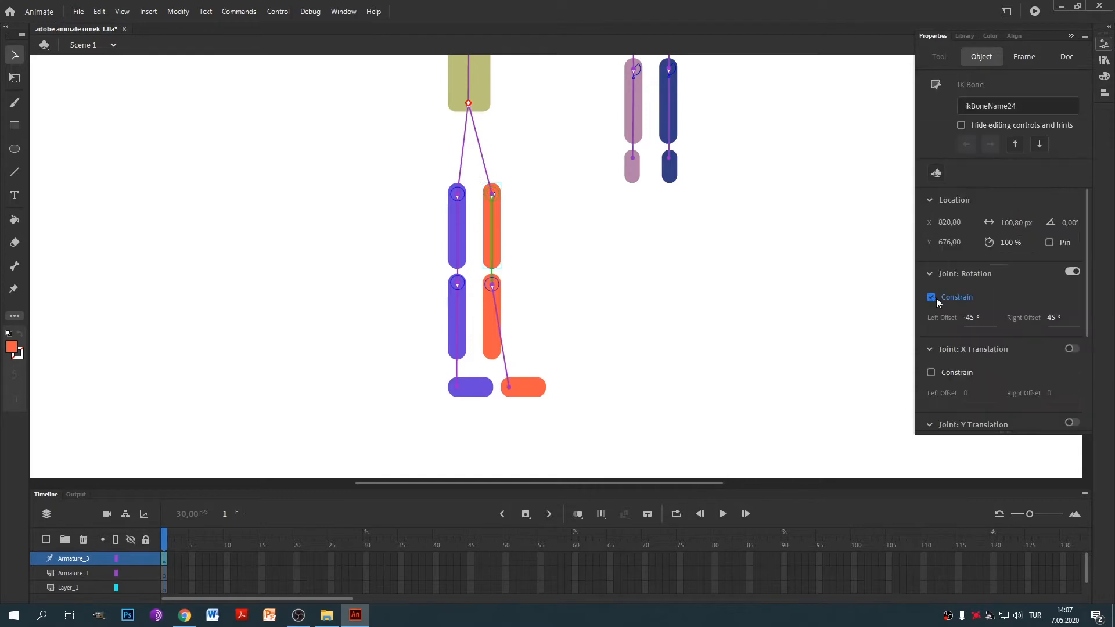
{"action": "left_click", "coordinate": [971, 317]}
{"action": "key", "text": "Right"}
{"action": "key", "text": "BackSpace"}
{"action": "key", "text": "BackSpace"}
{"action": "type", "text": "69"}
{"action": "left_click", "coordinate": [1054, 318]}
Constrain the purple thigh bone's rotation with a -90° left limit.
{"action": "left_click", "coordinate": [458, 230]}
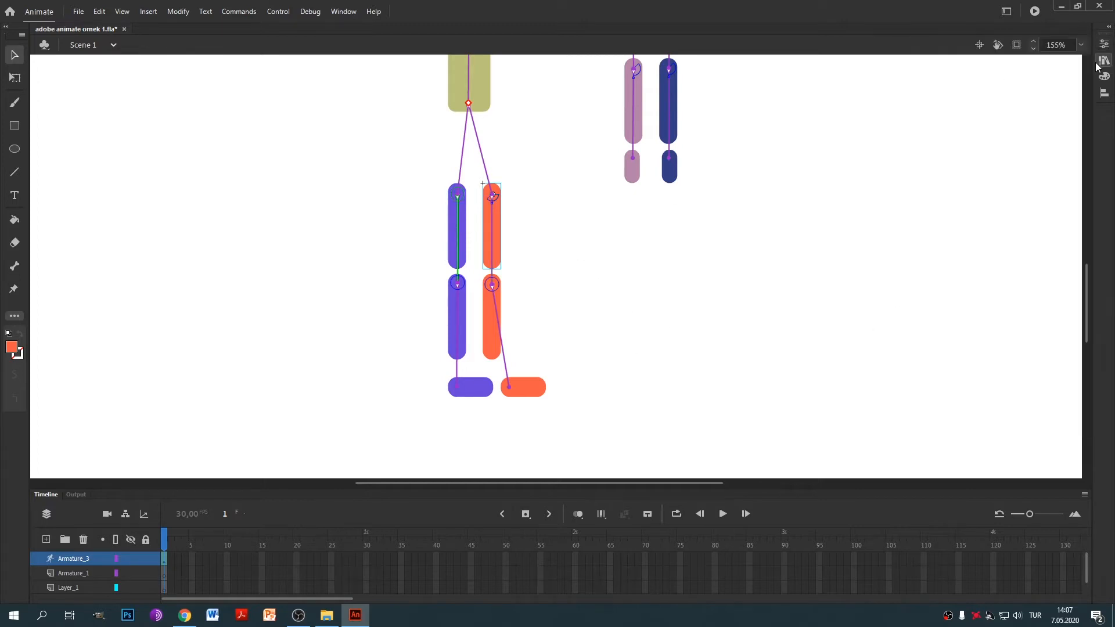
{"action": "left_click", "coordinate": [932, 297]}
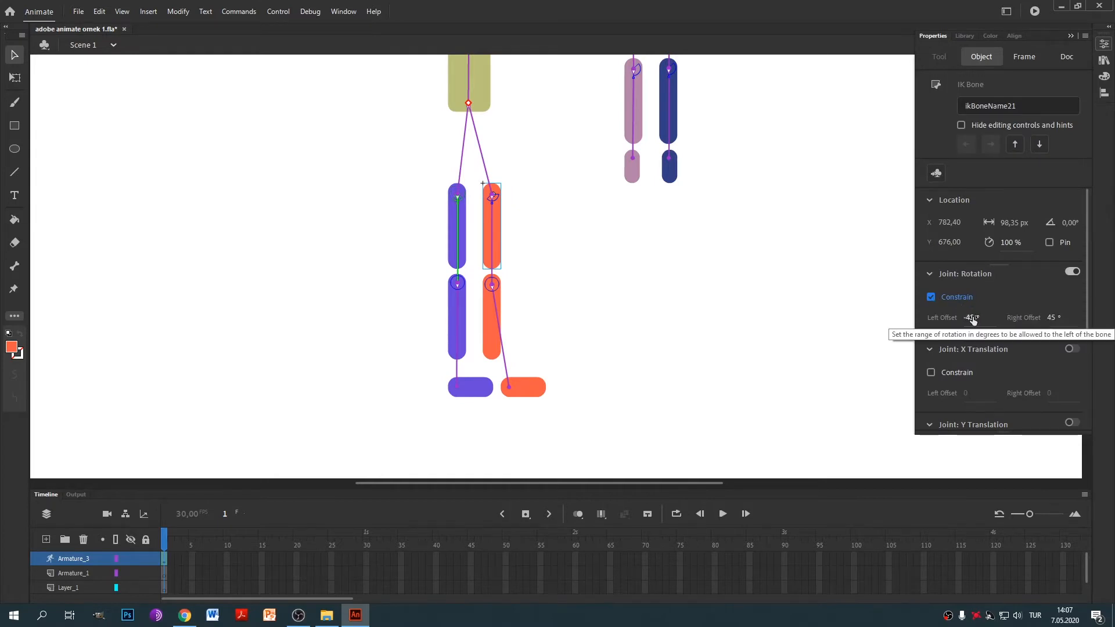
{"action": "left_click", "coordinate": [974, 318]}
{"action": "type", "text": "-90"}
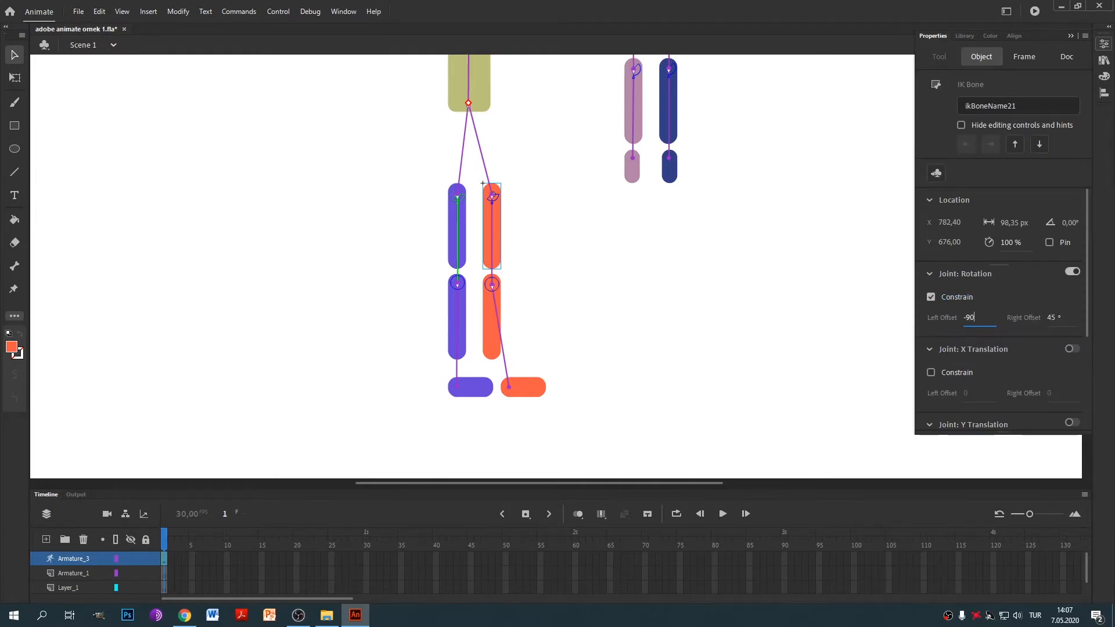
{"action": "left_click", "coordinate": [1057, 319]}
Constrain the purple knee to a 135° right and 0° left limit, then test-bend it.
{"action": "left_click", "coordinate": [571, 334]}
{"action": "left_click", "coordinate": [463, 319]}
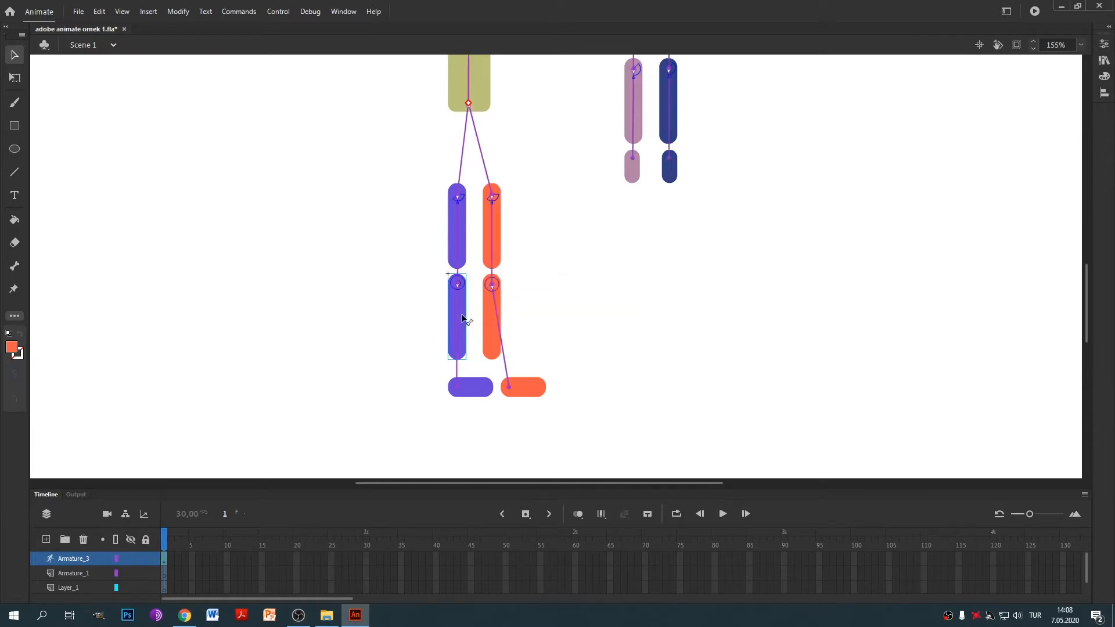
{"action": "left_click", "coordinate": [458, 319]}
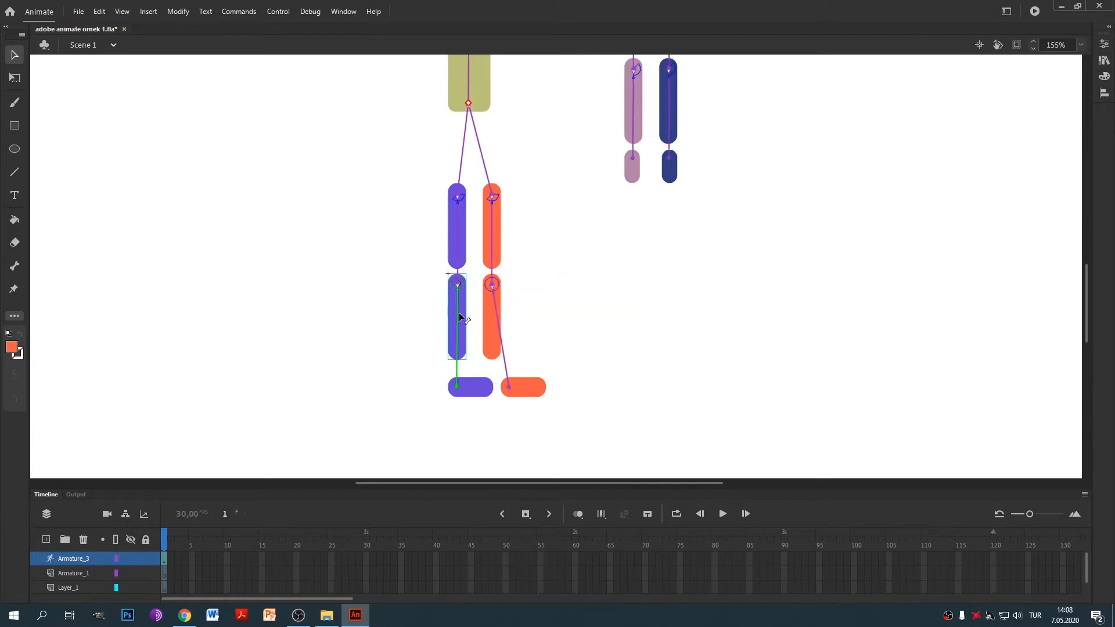
{"action": "left_click", "coordinate": [1104, 44]}
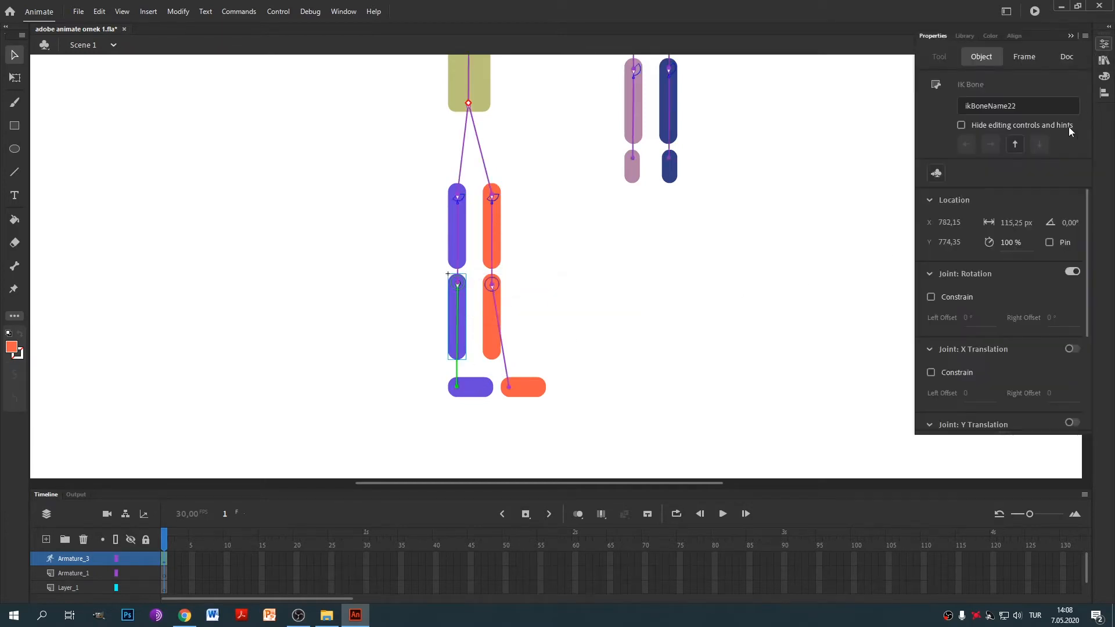
{"action": "left_click", "coordinate": [931, 297]}
{"action": "left_click", "coordinate": [1054, 321]}
{"action": "type", "text": "135"}
{"action": "left_click", "coordinate": [970, 318]}
{"action": "type", "text": "0"}
{"action": "left_click_drag", "start_coordinate": [473, 367], "coordinate": [587, 441]}
{"action": "key", "text": "ctrl+z"}
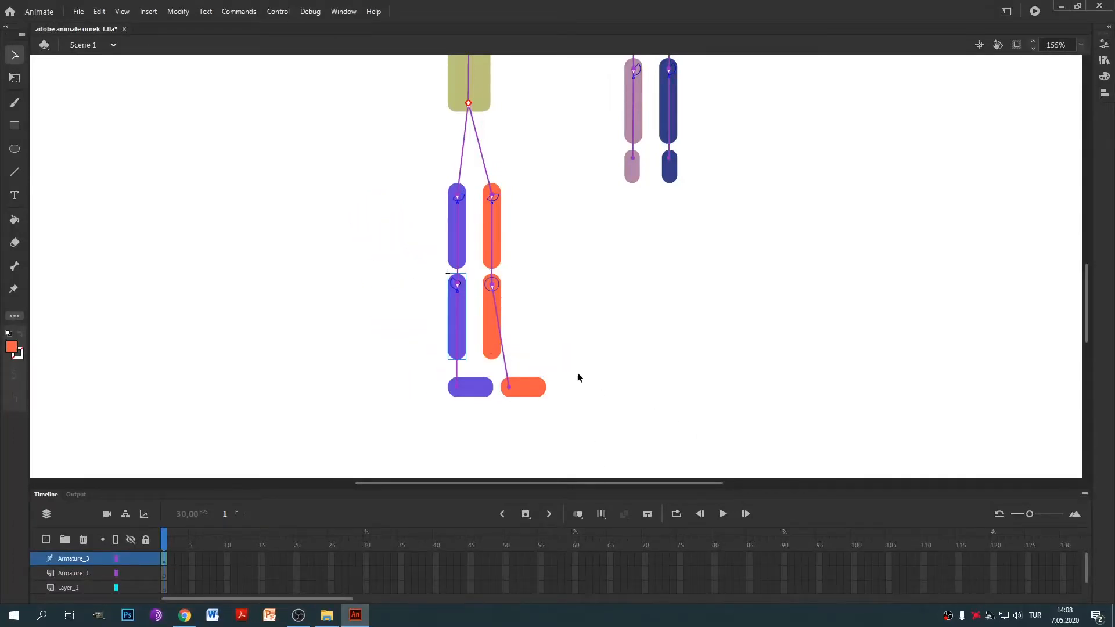
Marquee-select the purple leg with its foot and move it up and left.
{"action": "left_click_drag", "start_coordinate": [402, 158], "coordinate": [468, 419]}
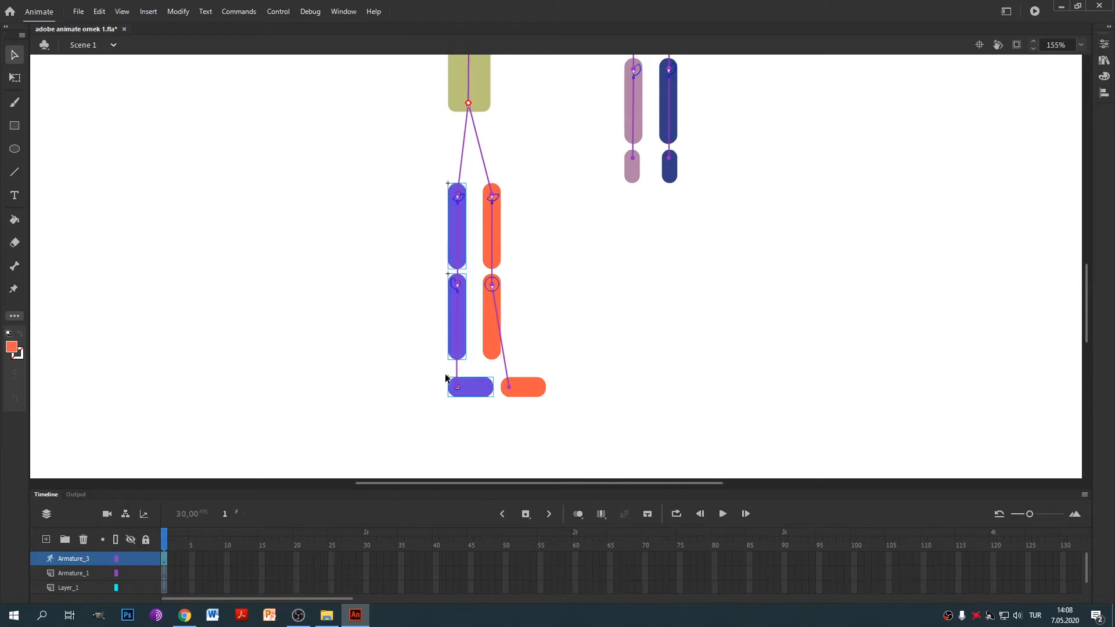
{"action": "left_click_drag", "start_coordinate": [549, 167], "coordinate": [491, 369]}
{"action": "left_click_drag", "start_coordinate": [409, 155], "coordinate": [463, 427]}
{"action": "left_click_drag", "start_coordinate": [460, 250], "coordinate": [405, 233]}
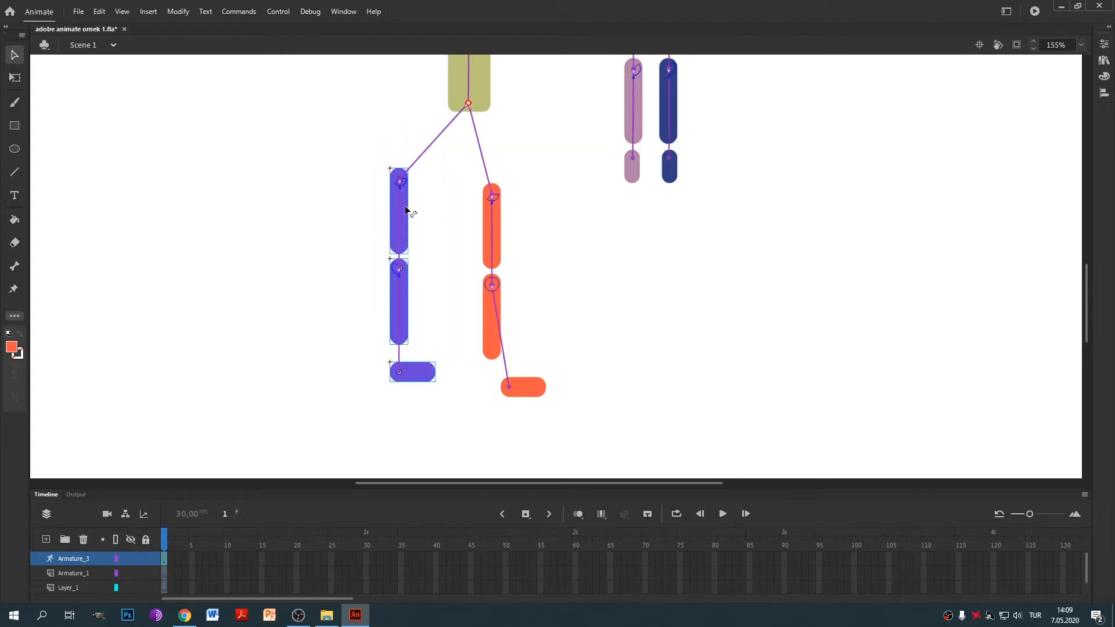
Tuck the orange foot up directly under its leg.
{"action": "left_click", "coordinate": [522, 392]}
{"action": "left_click_drag", "start_coordinate": [524, 389], "coordinate": [507, 375]}
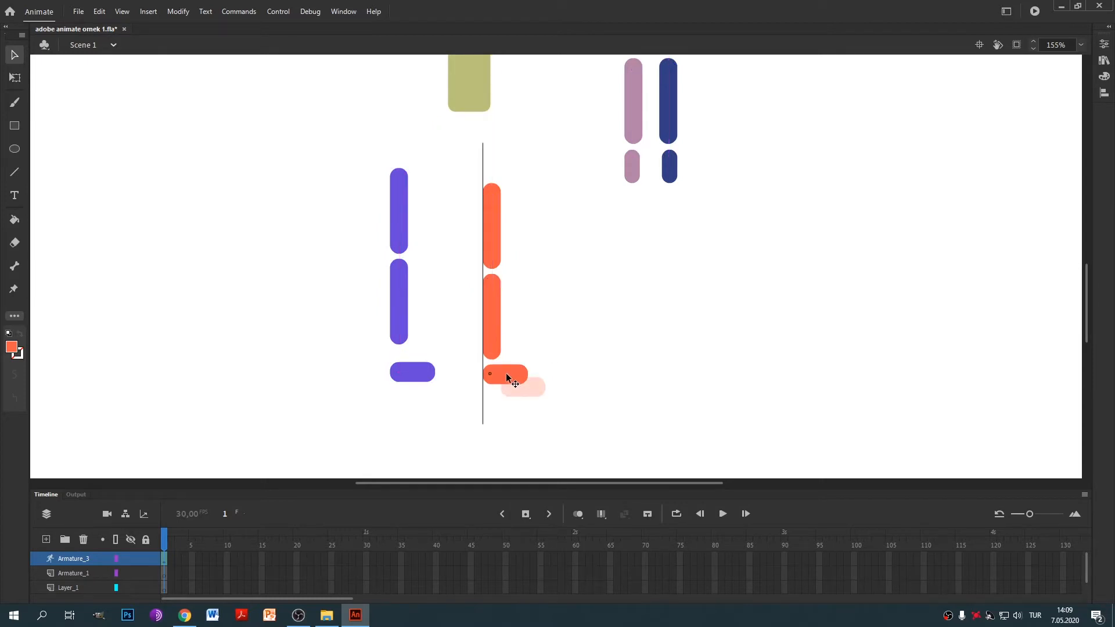
{"action": "left_click_drag", "start_coordinate": [506, 374], "coordinate": [507, 374]}
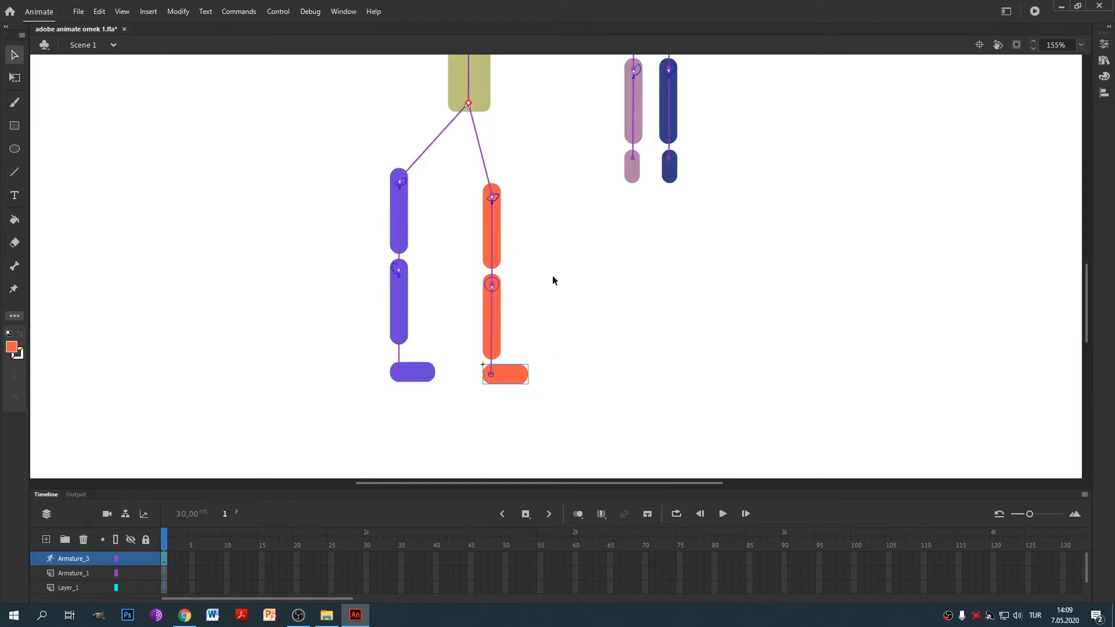
Enable rotation constraint on the orange lower-leg bone and edit its left limit.
{"action": "left_click", "coordinate": [491, 346]}
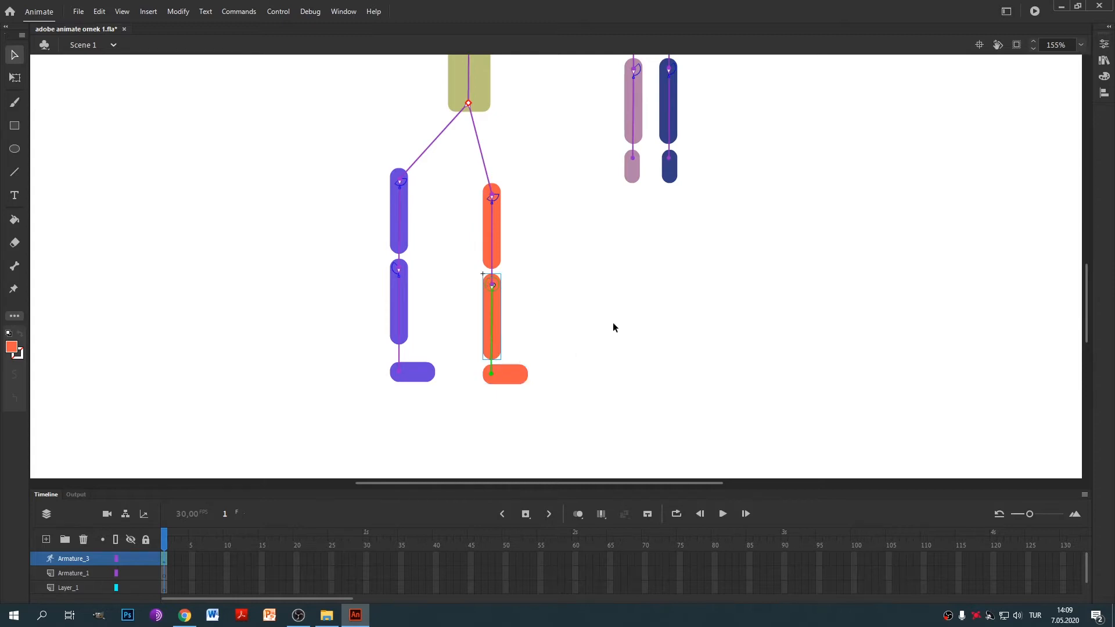
{"action": "left_click", "coordinate": [1104, 44]}
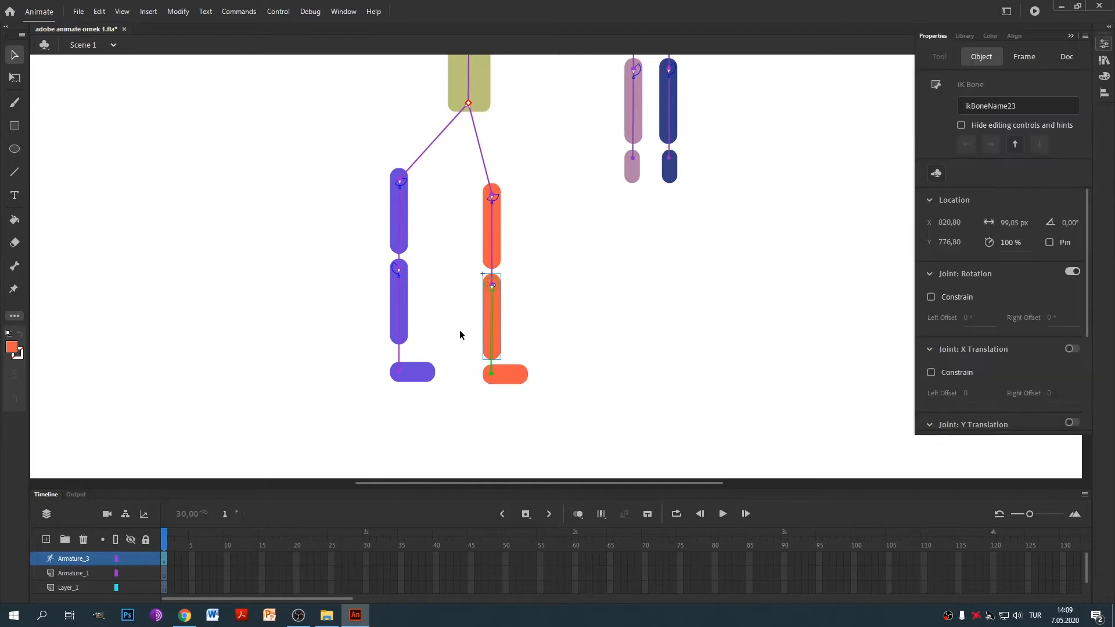
{"action": "left_click", "coordinate": [931, 296]}
{"action": "left_click", "coordinate": [971, 317]}
{"action": "key", "text": "Right"}
{"action": "type", "text": "90"}
{"action": "left_click", "coordinate": [810, 330]}
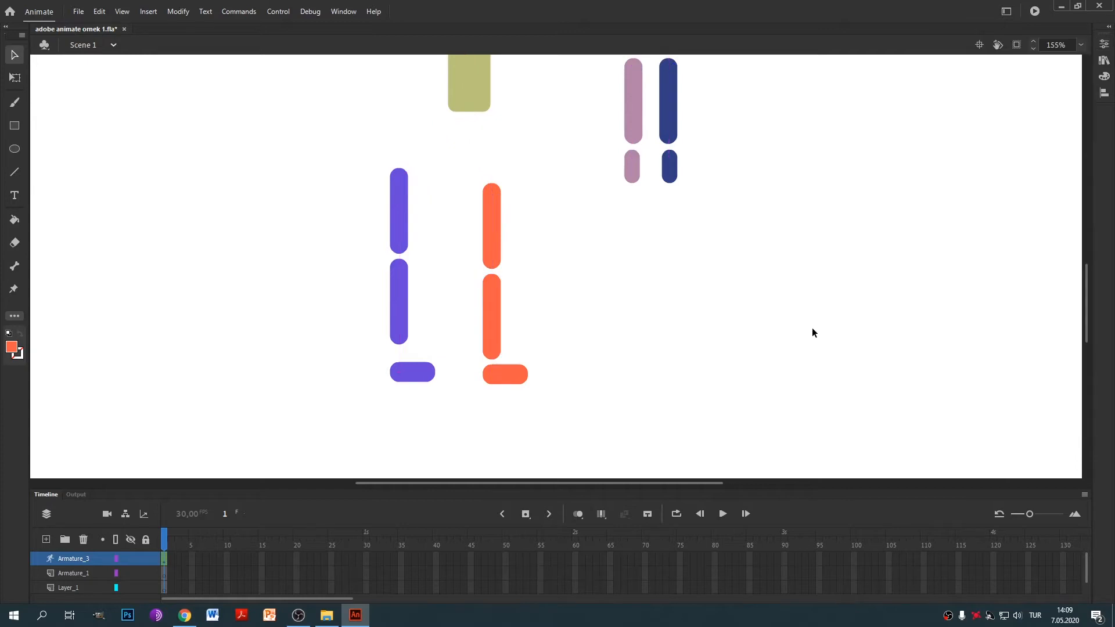
Set the orange knee to 0° left and 45° right limits, then test-bend the shin.
{"action": "left_click", "coordinate": [492, 296]}
{"action": "left_click", "coordinate": [1106, 61]}
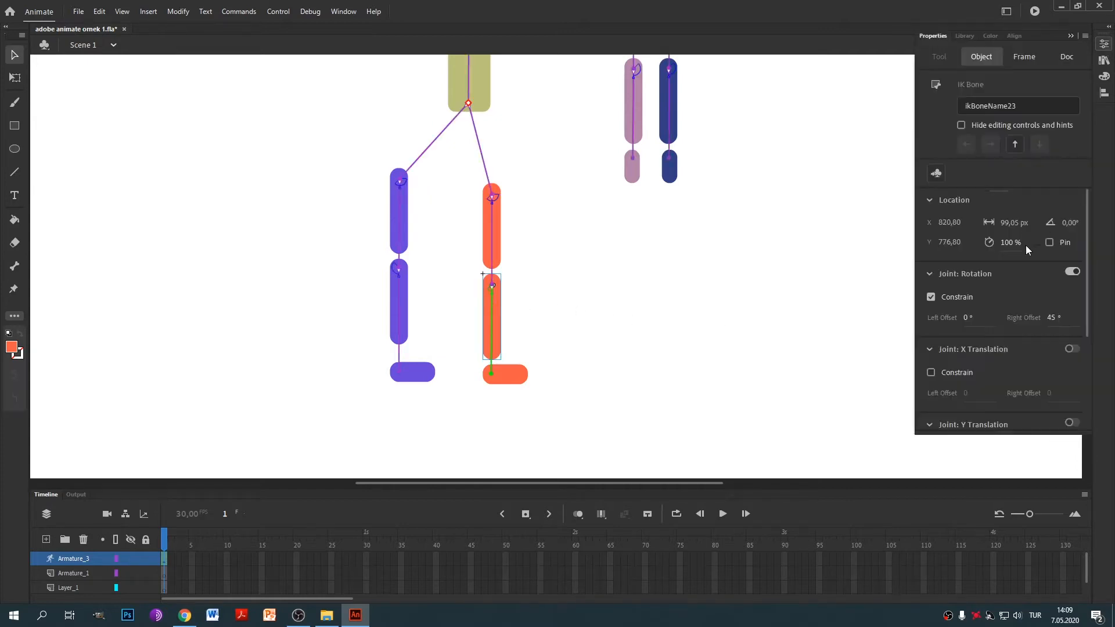
{"action": "left_click", "coordinate": [1051, 317]}
{"action": "left_click", "coordinate": [618, 352]}
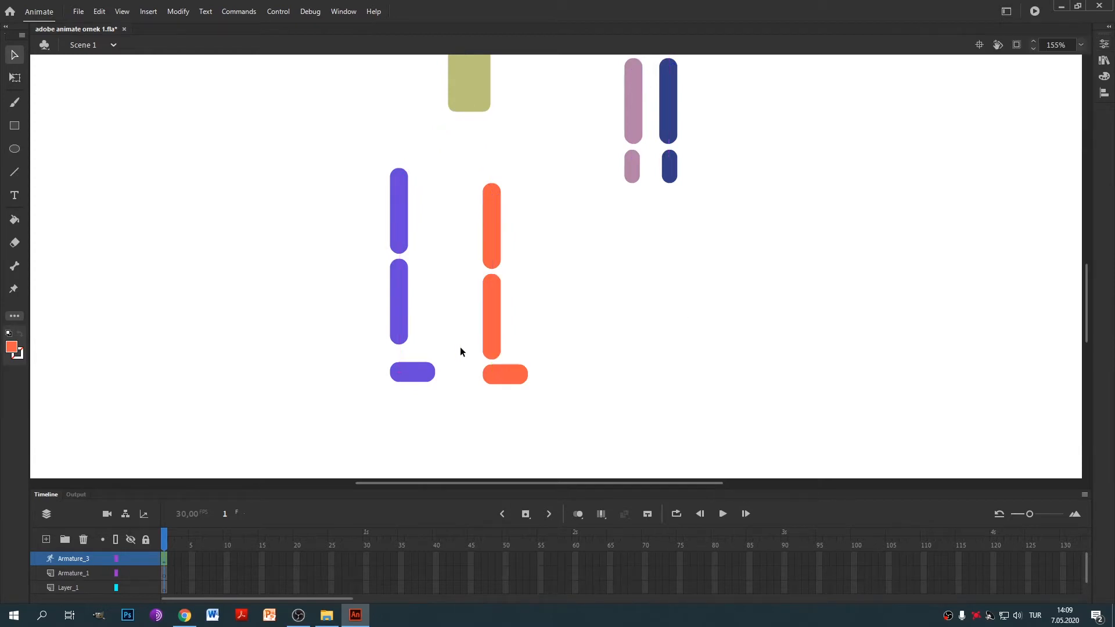
{"action": "left_click_drag", "start_coordinate": [491, 348], "coordinate": [635, 373]}
{"action": "key", "text": "ctrl+z"}
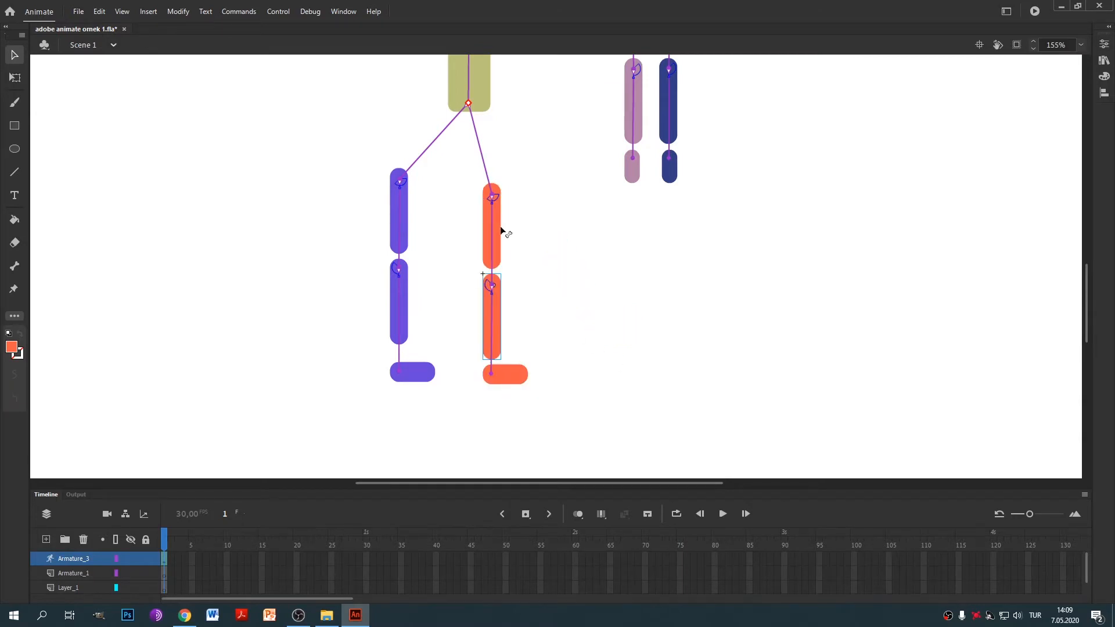
Test the red head's pivot with trial tilts, then drag it down closer to the neck.
{"action": "scroll", "coordinate": [503, 232], "scroll_direction": "up", "scroll_amount": 5}
{"action": "left_click_drag", "start_coordinate": [483, 148], "coordinate": [515, 158]}
{"action": "key", "text": "ctrl+z"}
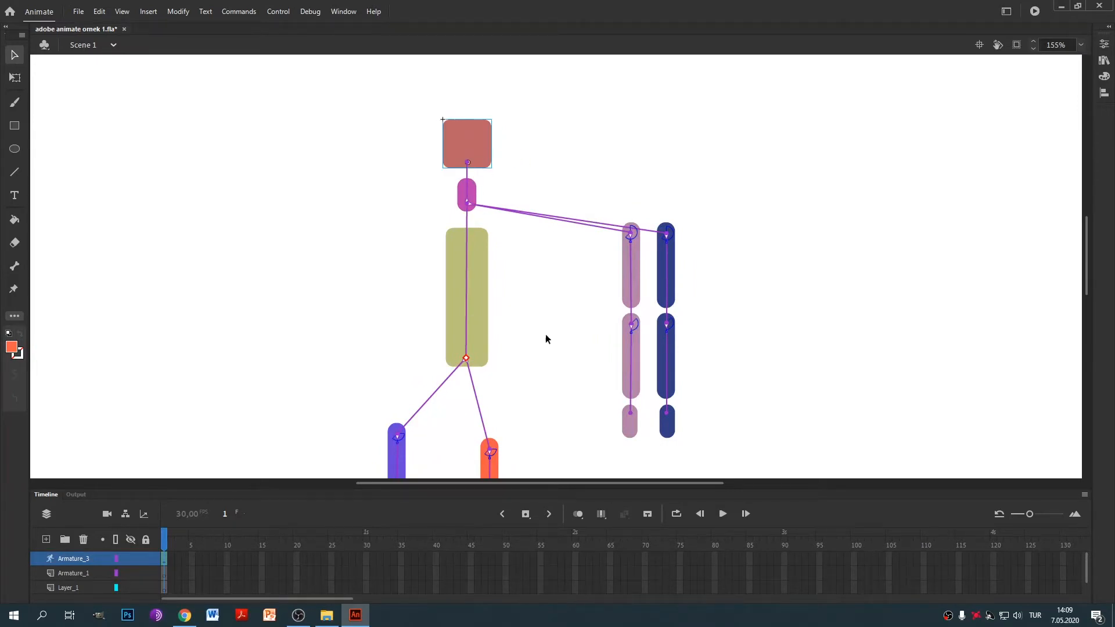
{"action": "scroll", "coordinate": [546, 302], "scroll_direction": "down", "scroll_amount": 2}
{"action": "scroll", "coordinate": [563, 282], "scroll_direction": "down", "scroll_amount": 3}
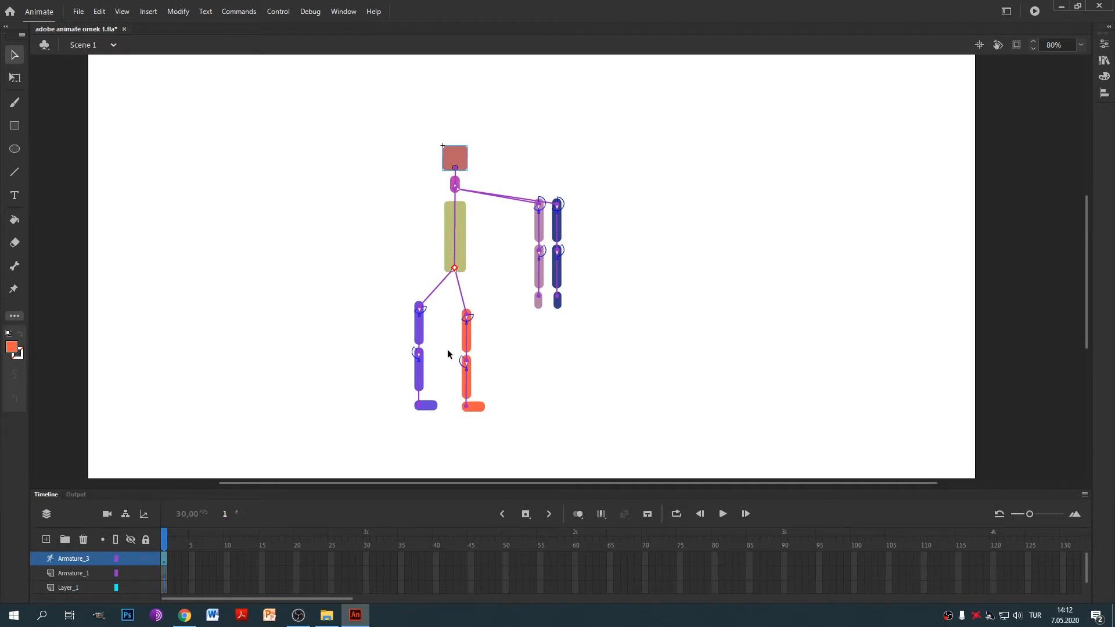
{"action": "scroll", "coordinate": [553, 273], "scroll_direction": "up", "scroll_amount": 3}
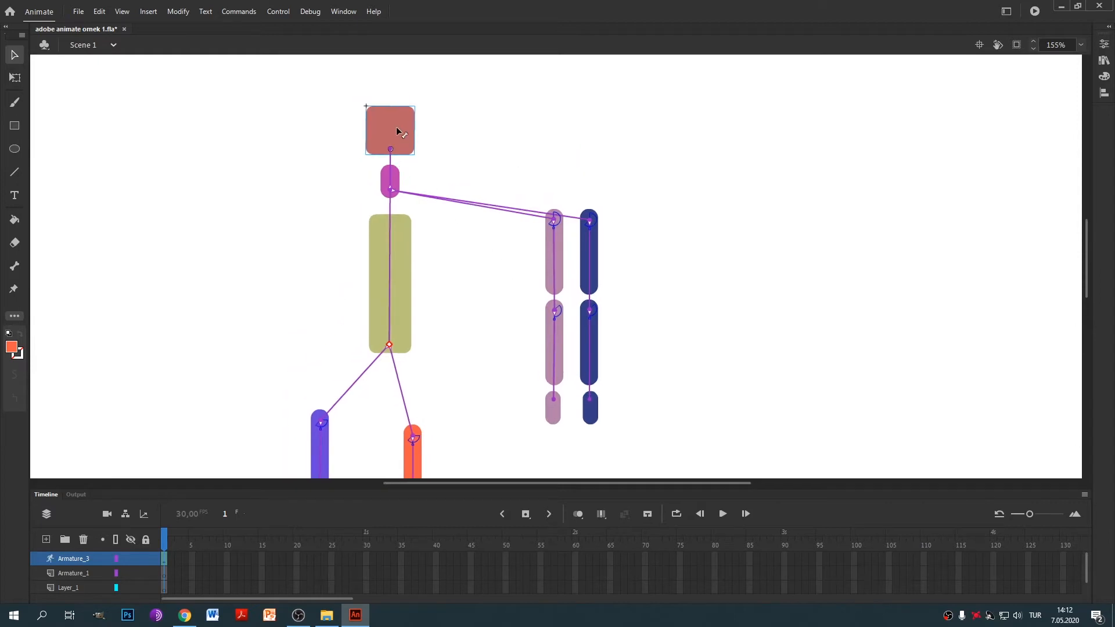
{"action": "left_click_drag", "start_coordinate": [391, 126], "coordinate": [401, 142]}
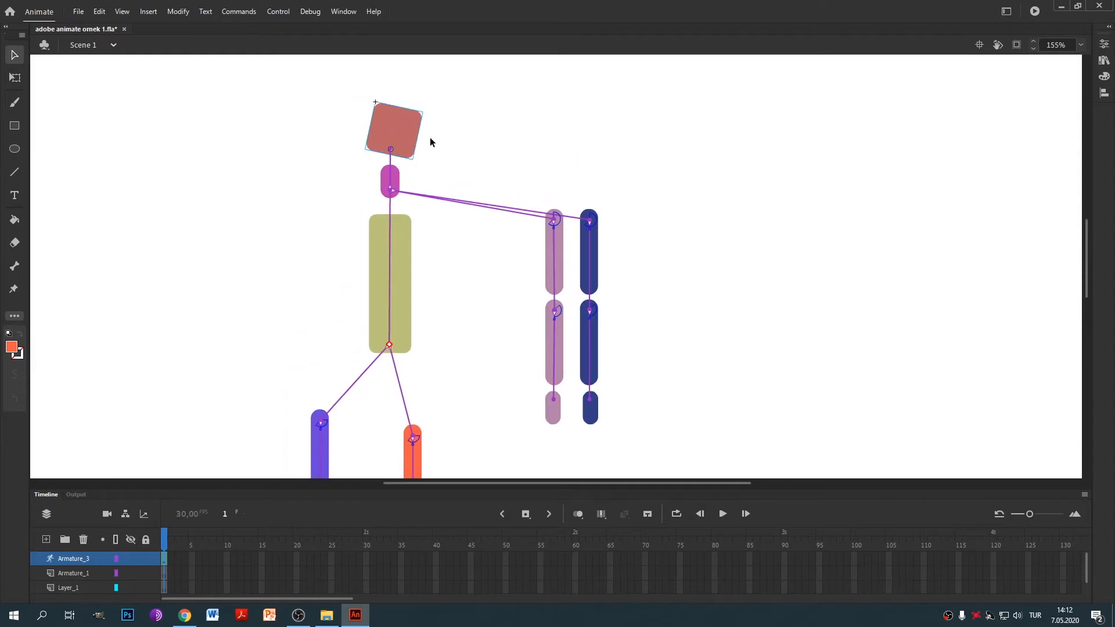
{"action": "key", "text": "ctrl+z"}
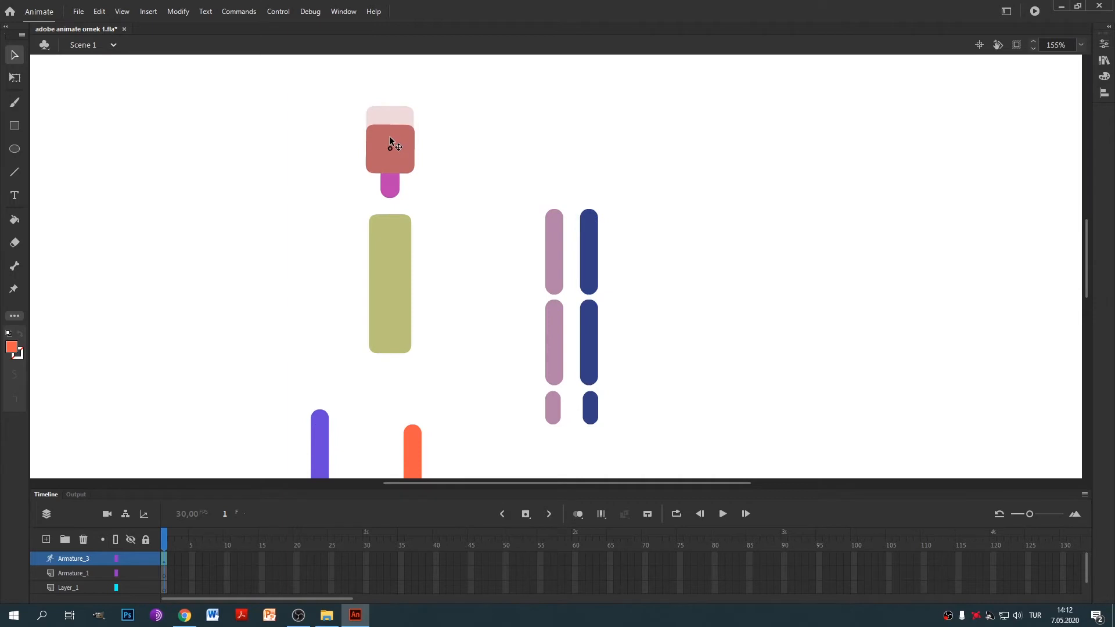
{"action": "left_click_drag", "start_coordinate": [389, 135], "coordinate": [436, 105]}
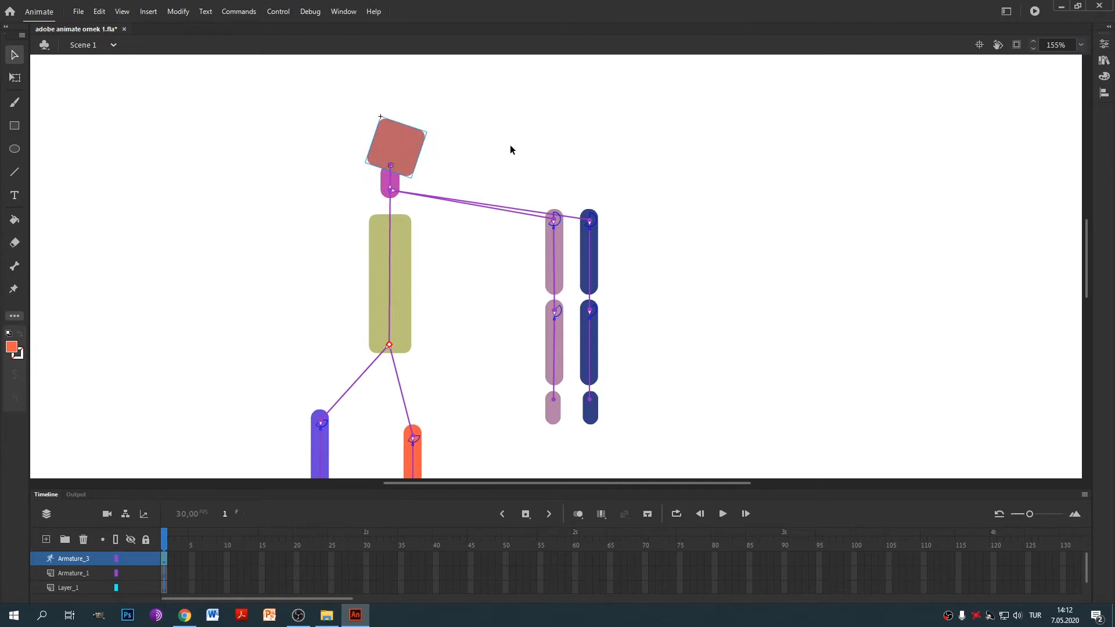
Undo the head tilt and move the head and neck down onto the torso.
{"action": "key", "text": "ctrl+z"}
{"action": "left_click_drag", "start_coordinate": [463, 290], "coordinate": [514, 225]}
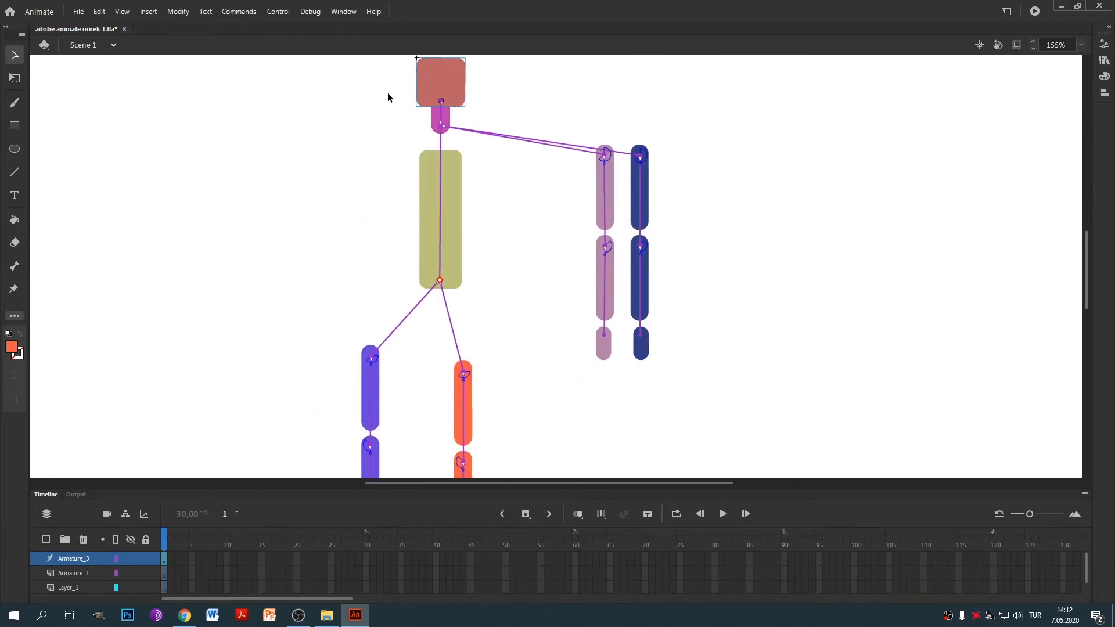
{"action": "left_click_drag", "start_coordinate": [374, 71], "coordinate": [470, 137]}
{"action": "left_click_drag", "start_coordinate": [443, 77], "coordinate": [442, 102]}
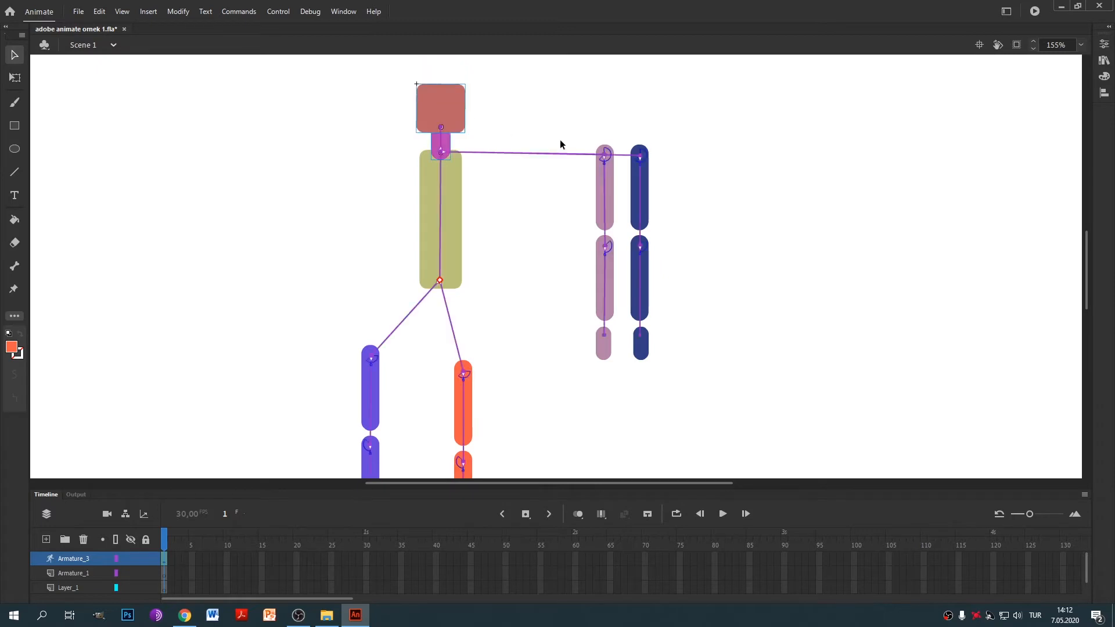
Move the pink and blue lower arms up against the upper arms.
{"action": "left_click", "coordinate": [605, 267]}
{"action": "left_click", "coordinate": [642, 267], "text": "shift"}
{"action": "left_click_drag", "start_coordinate": [649, 268], "coordinate": [647, 266]}
{"action": "key", "text": "ctrl+z"}
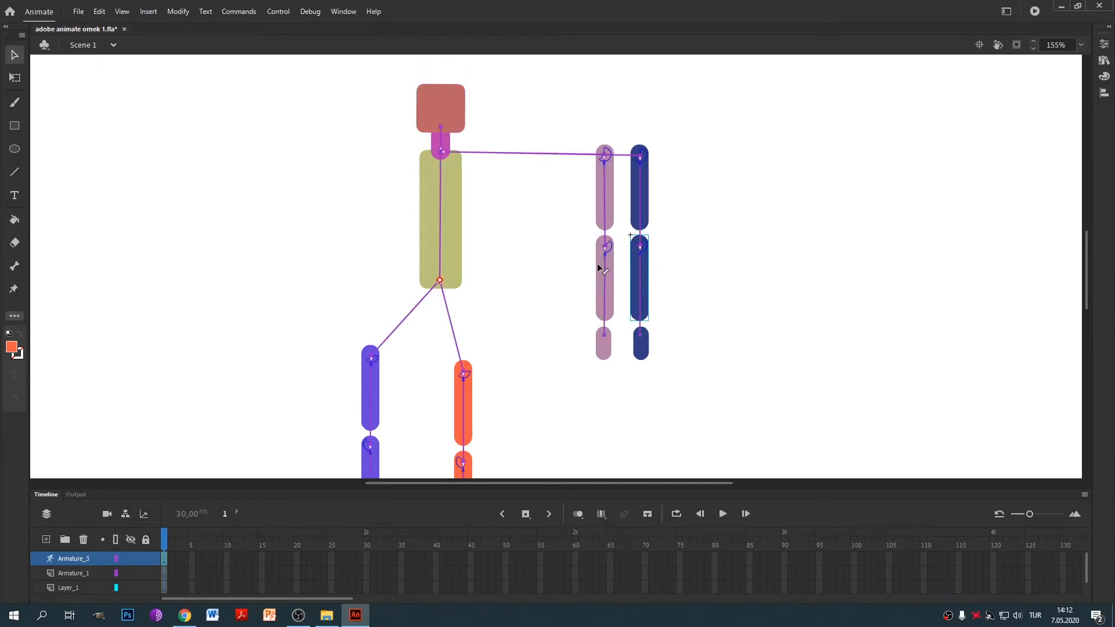
{"action": "left_click", "coordinate": [608, 269]}
{"action": "left_click_drag", "start_coordinate": [646, 272], "coordinate": [645, 251]}
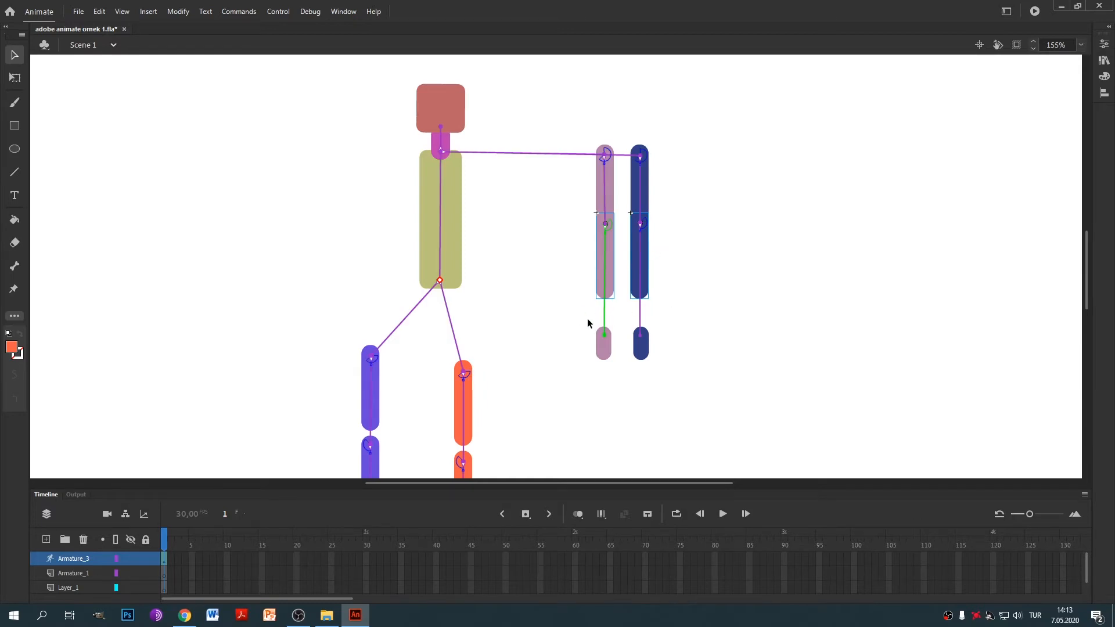
Marquee-select both hands and move them up under the forearm ends.
{"action": "left_click", "coordinate": [668, 348]}
{"action": "left_click_drag", "start_coordinate": [554, 317], "coordinate": [736, 397]}
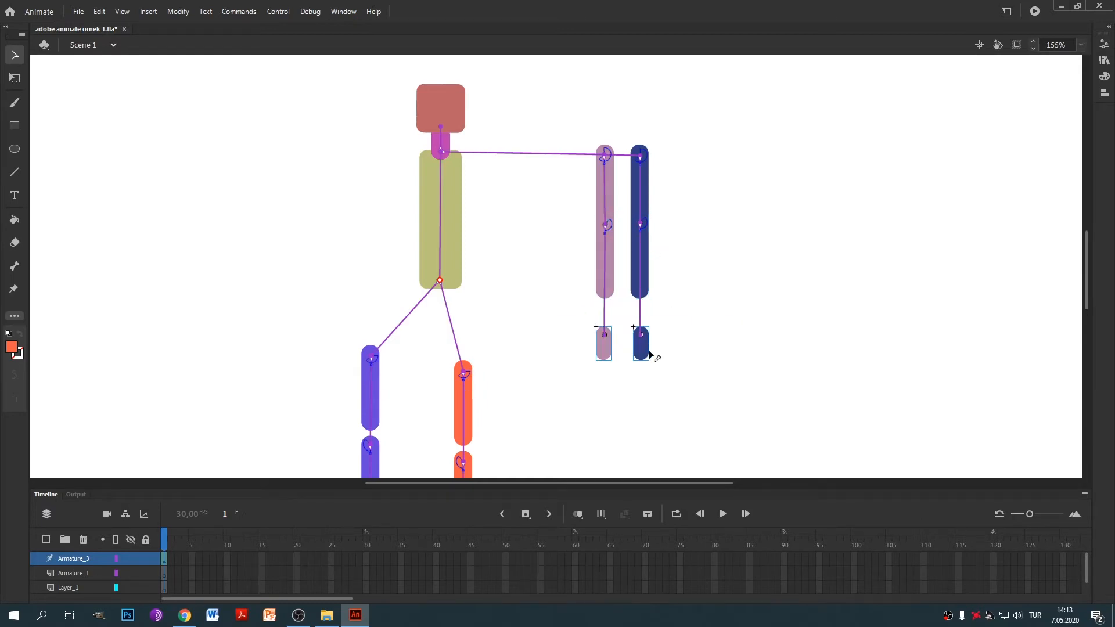
{"action": "left_click_drag", "start_coordinate": [643, 356], "coordinate": [640, 308]}
Align the three pink arm segments on one vertical center line.
{"action": "scroll", "coordinate": [641, 317], "scroll_direction": "up", "scroll_amount": 4}
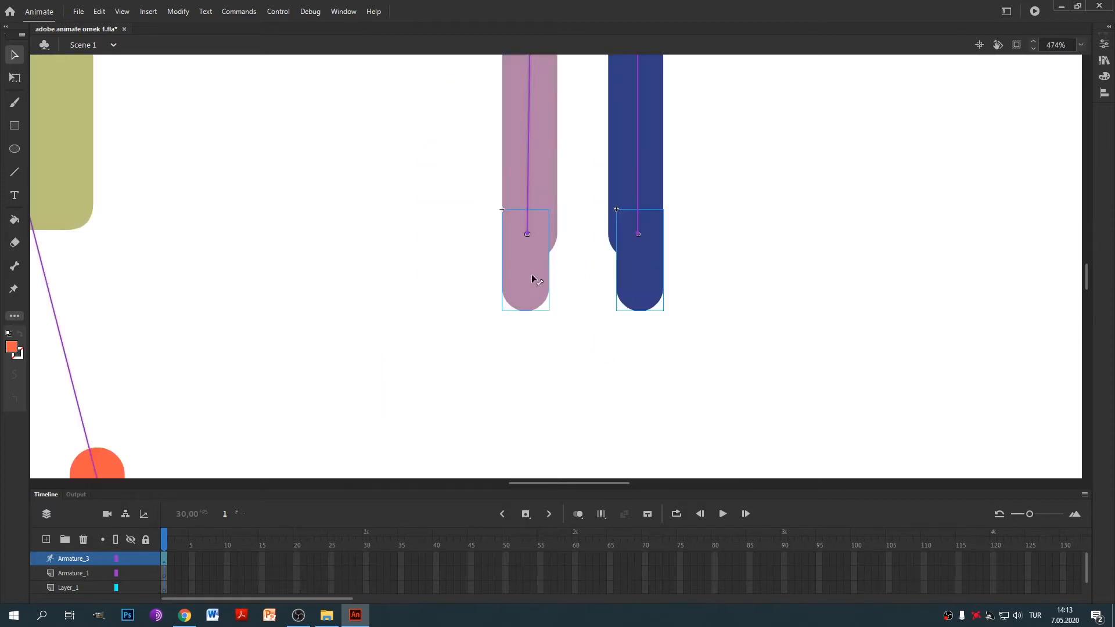
{"action": "scroll", "coordinate": [639, 256], "scroll_direction": "down", "scroll_amount": 4}
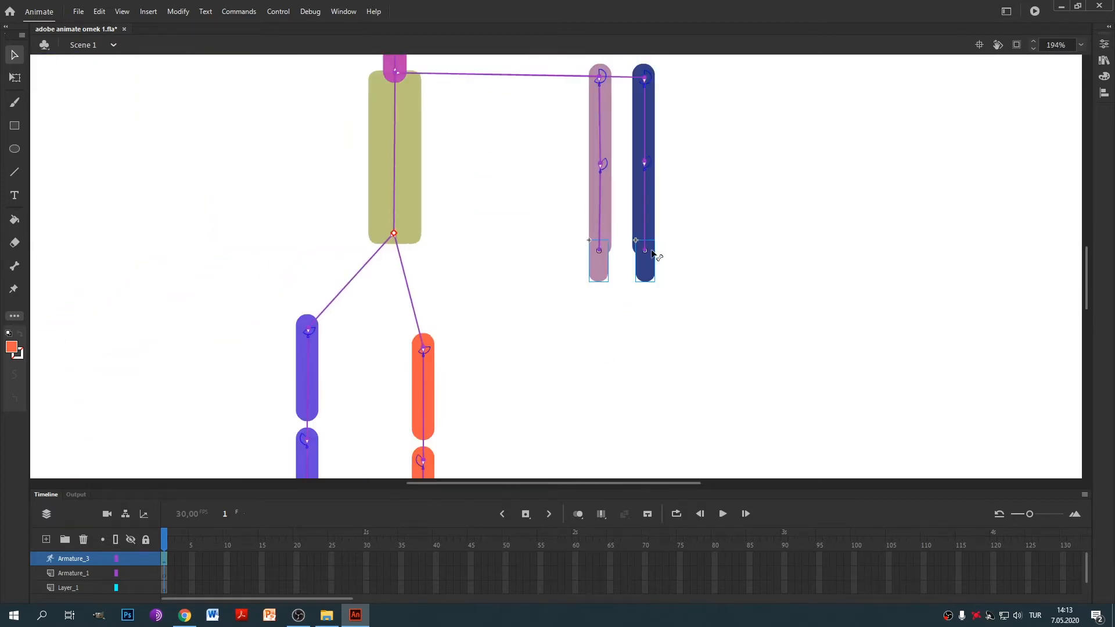
{"action": "left_click_drag", "start_coordinate": [557, 63], "coordinate": [616, 336]}
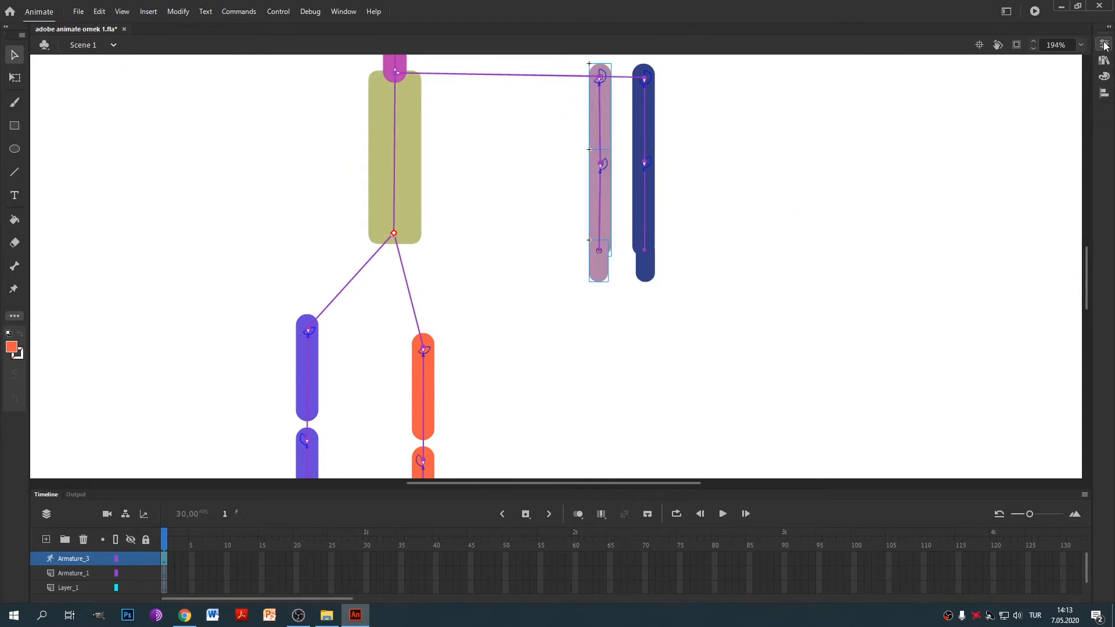
{"action": "left_click", "coordinate": [1104, 92]}
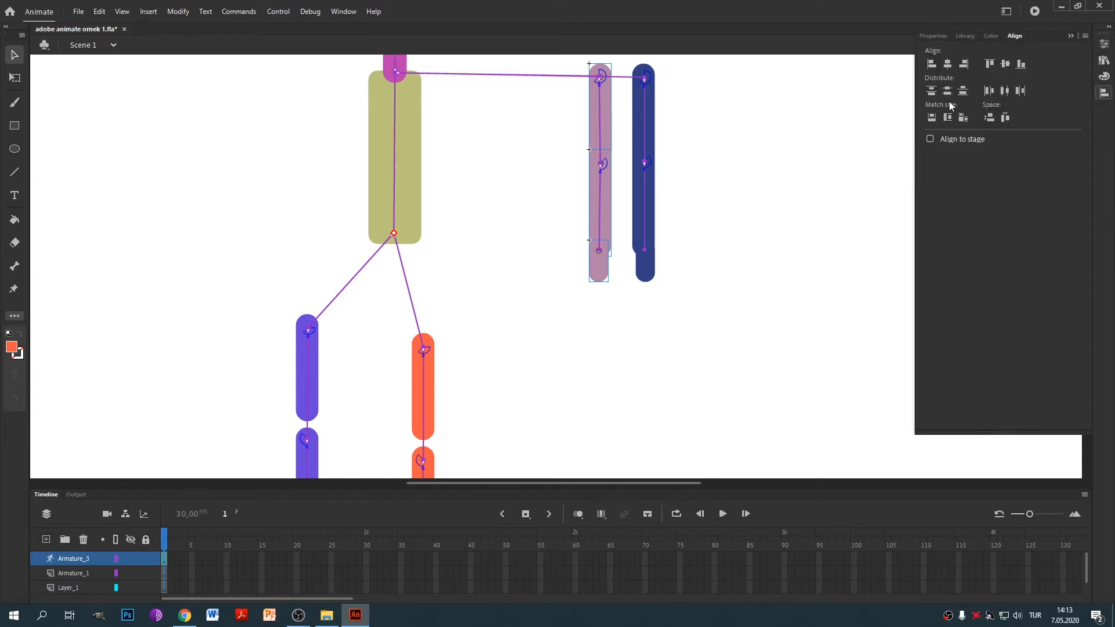
{"action": "left_click", "coordinate": [948, 65]}
Center-align the dark blue arm segments into a vertical column with Align horizontal center.
{"action": "left_click_drag", "start_coordinate": [680, 62], "coordinate": [622, 324]}
{"action": "left_click", "coordinate": [1106, 61]}
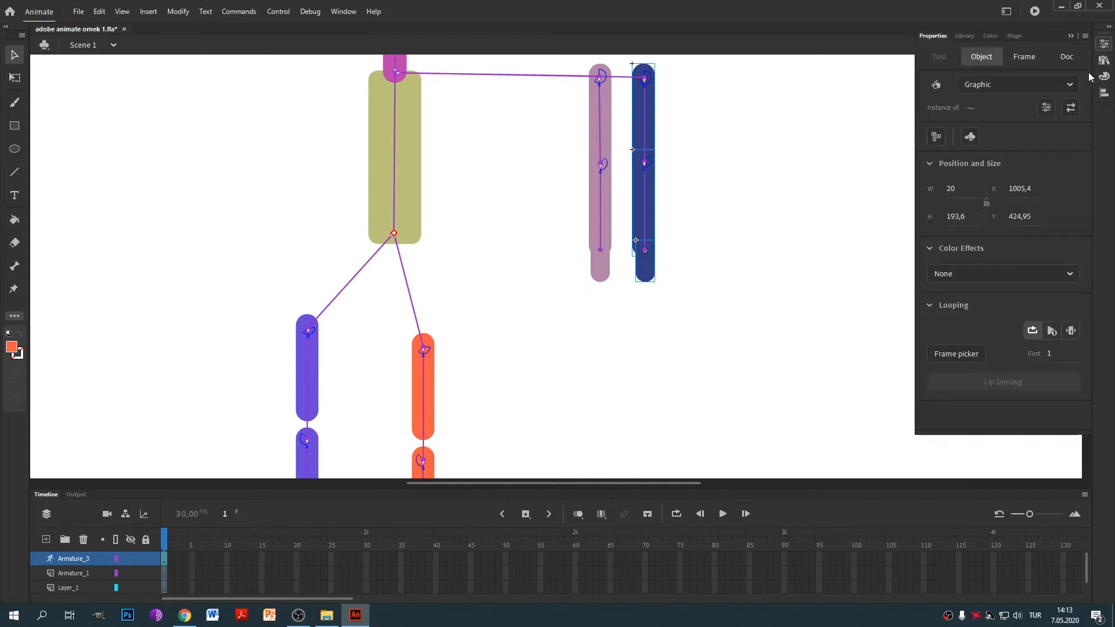
{"action": "left_click", "coordinate": [1105, 94]}
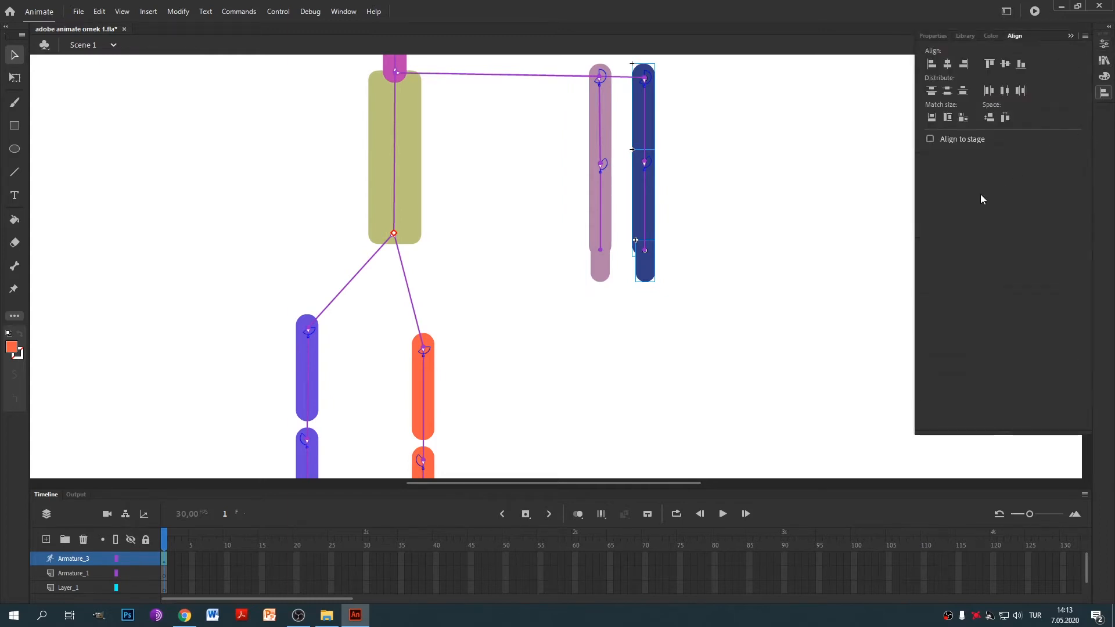
{"action": "left_click", "coordinate": [948, 67]}
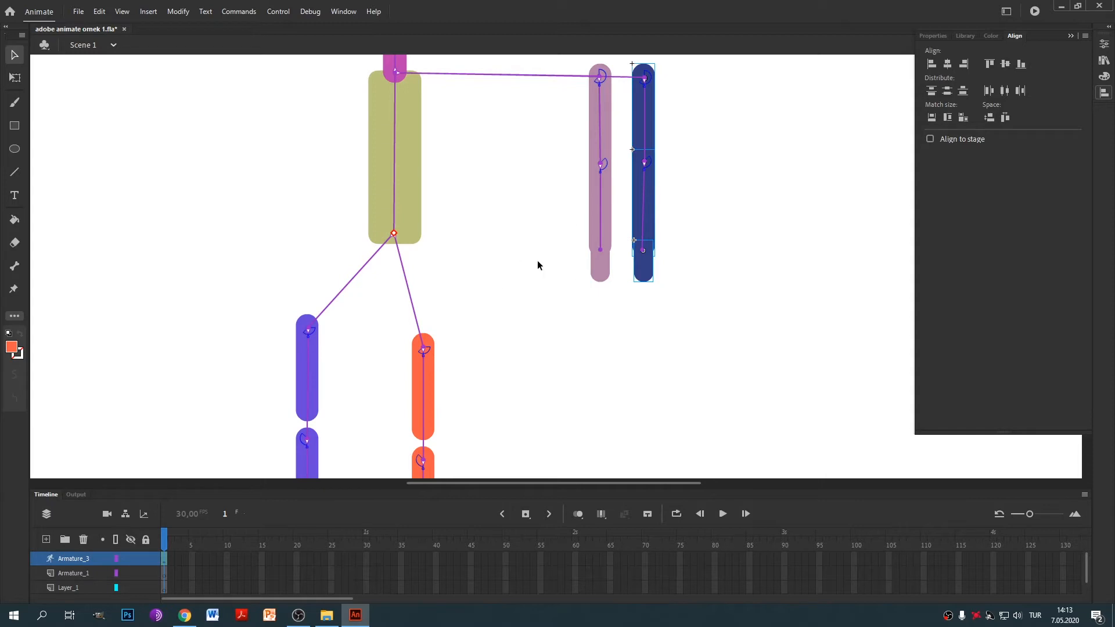
{"action": "left_click_drag", "start_coordinate": [502, 275], "coordinate": [699, 111]}
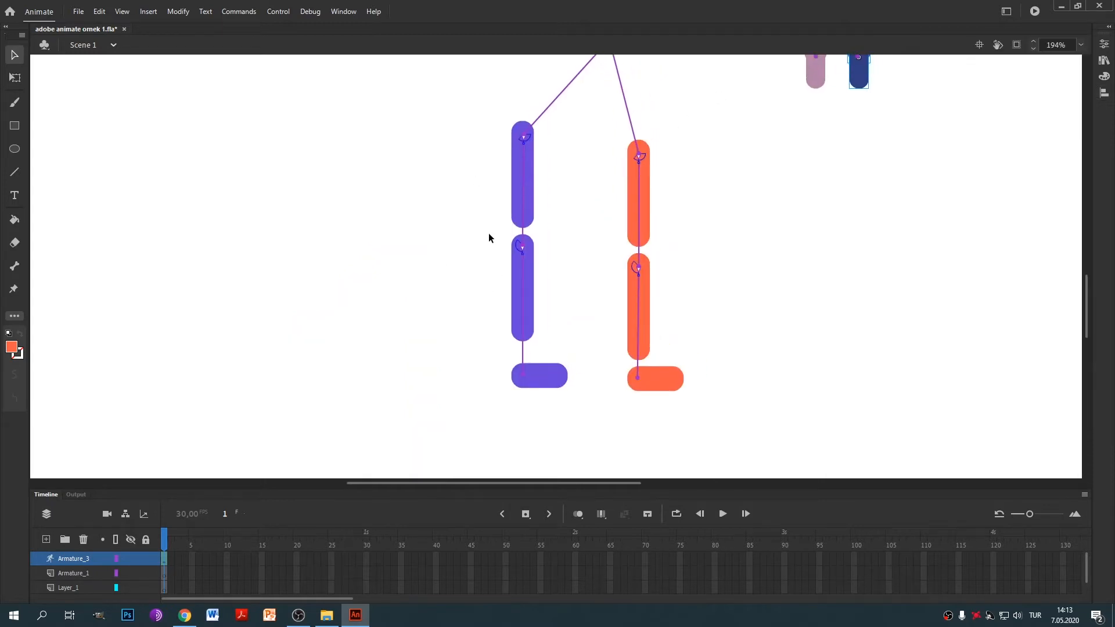
Raise the orange leg about 33 px and move both shin segments up against the thighs.
{"action": "left_click_drag", "start_coordinate": [489, 238], "coordinate": [559, 347]}
{"action": "left_click_drag", "start_coordinate": [604, 112], "coordinate": [712, 416]}
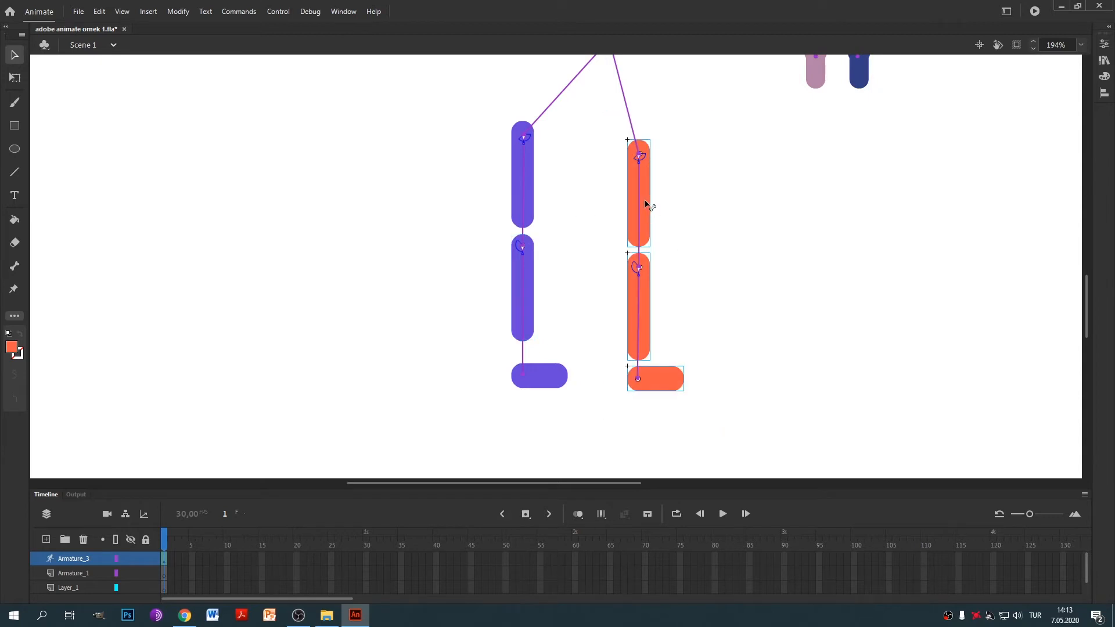
{"action": "left_click_drag", "start_coordinate": [650, 208], "coordinate": [642, 190]}
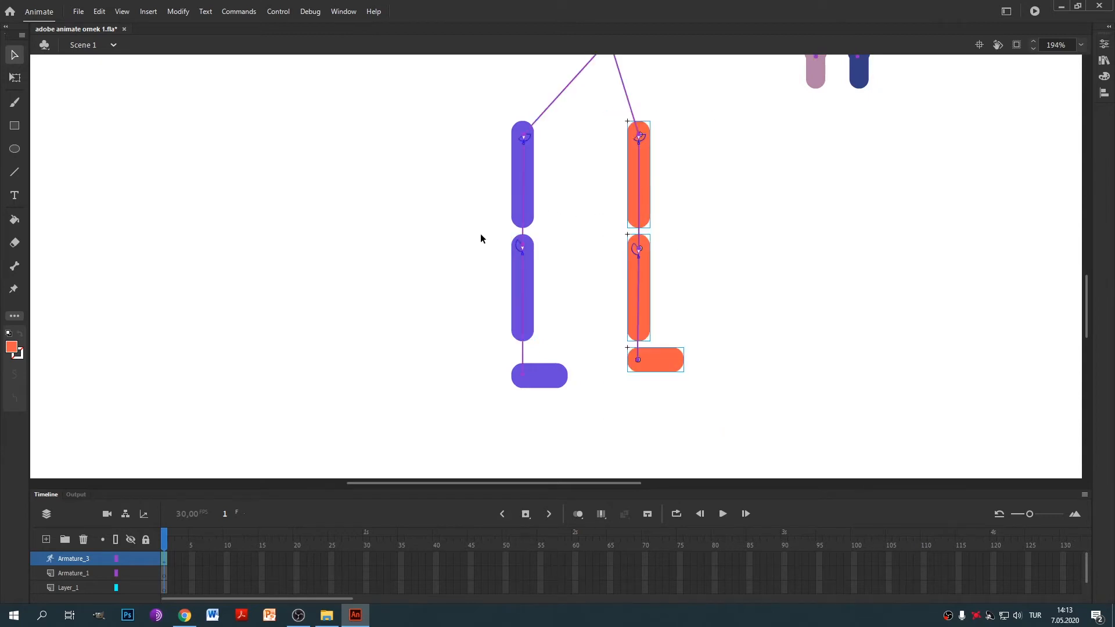
{"action": "left_click_drag", "start_coordinate": [456, 235], "coordinate": [771, 339]}
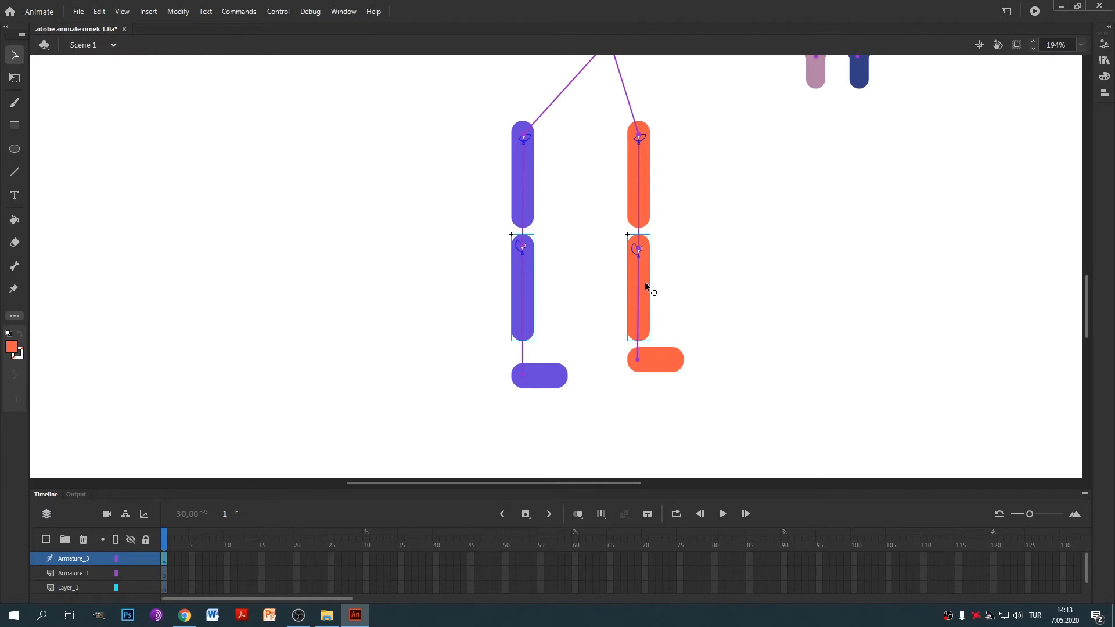
{"action": "left_click_drag", "start_coordinate": [645, 283], "coordinate": [644, 264]}
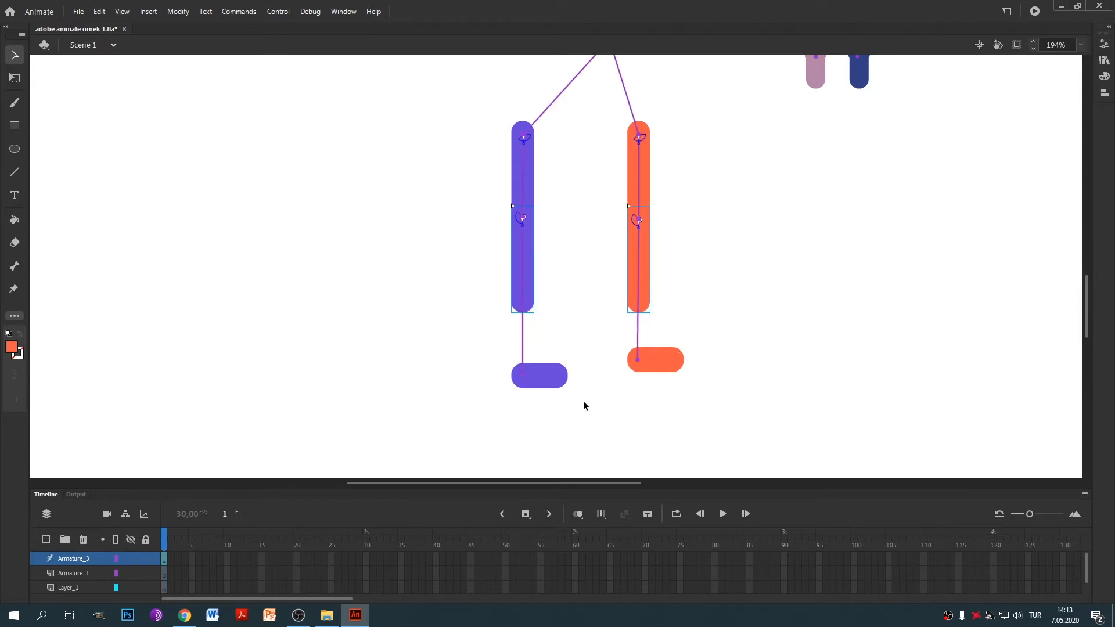
Move both feet up to the leg bottoms, undoing the test bends.
{"action": "left_click_drag", "start_coordinate": [537, 379], "coordinate": [558, 361]}
{"action": "key", "text": "ctrl+z"}
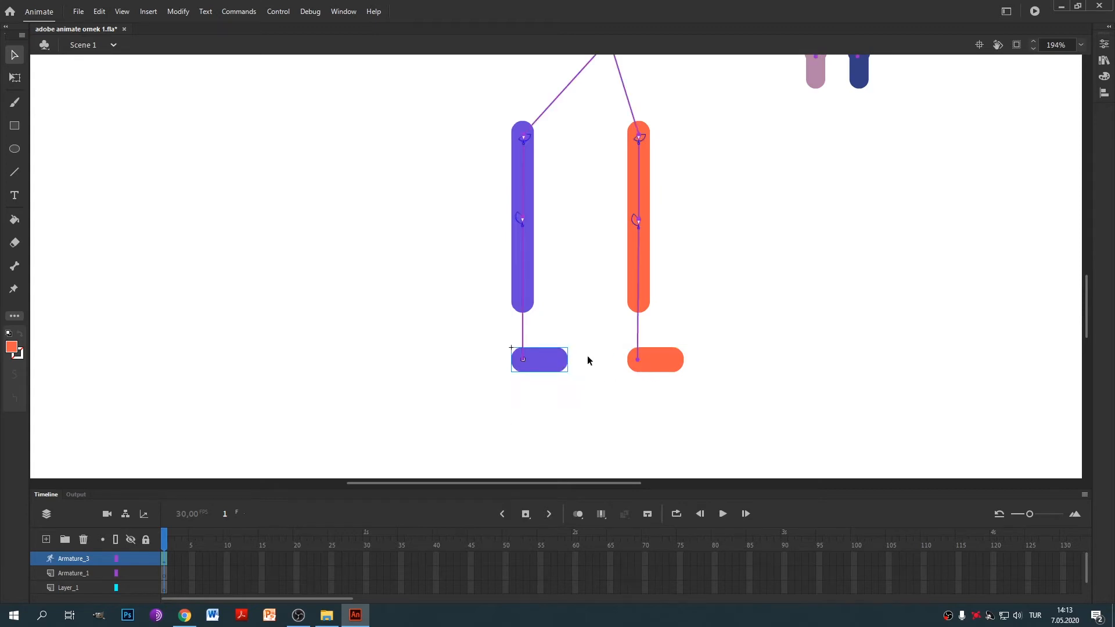
{"action": "left_click_drag", "start_coordinate": [744, 341], "coordinate": [478, 399]}
{"action": "left_click_drag", "start_coordinate": [562, 350], "coordinate": [591, 283]}
{"action": "key", "text": "ctrl+z"}
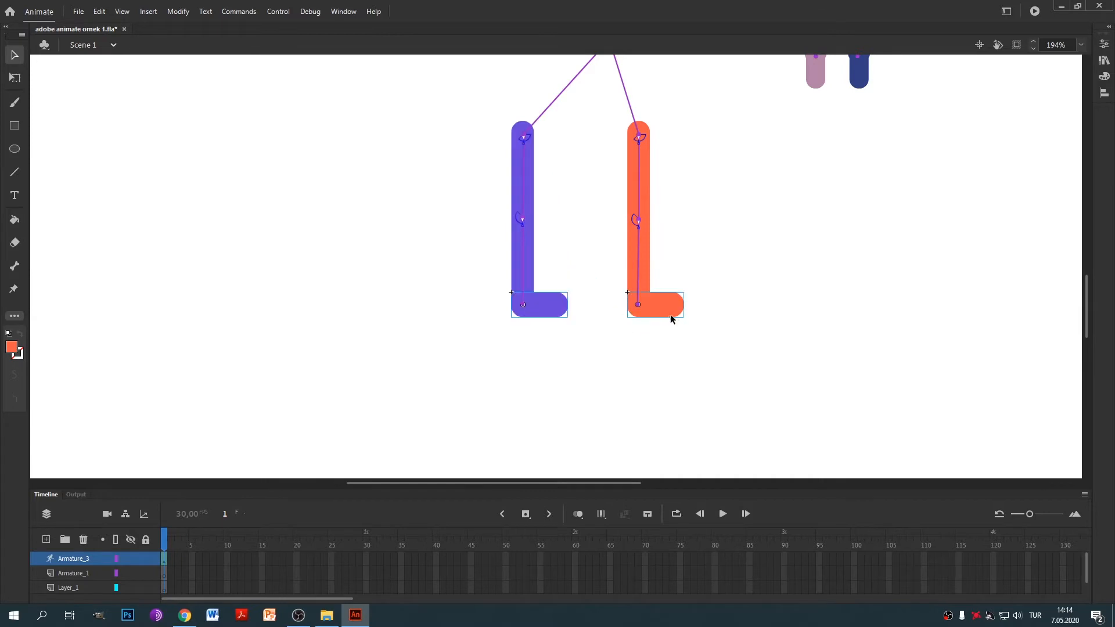
{"action": "left_click_drag", "start_coordinate": [670, 316], "coordinate": [686, 294]}
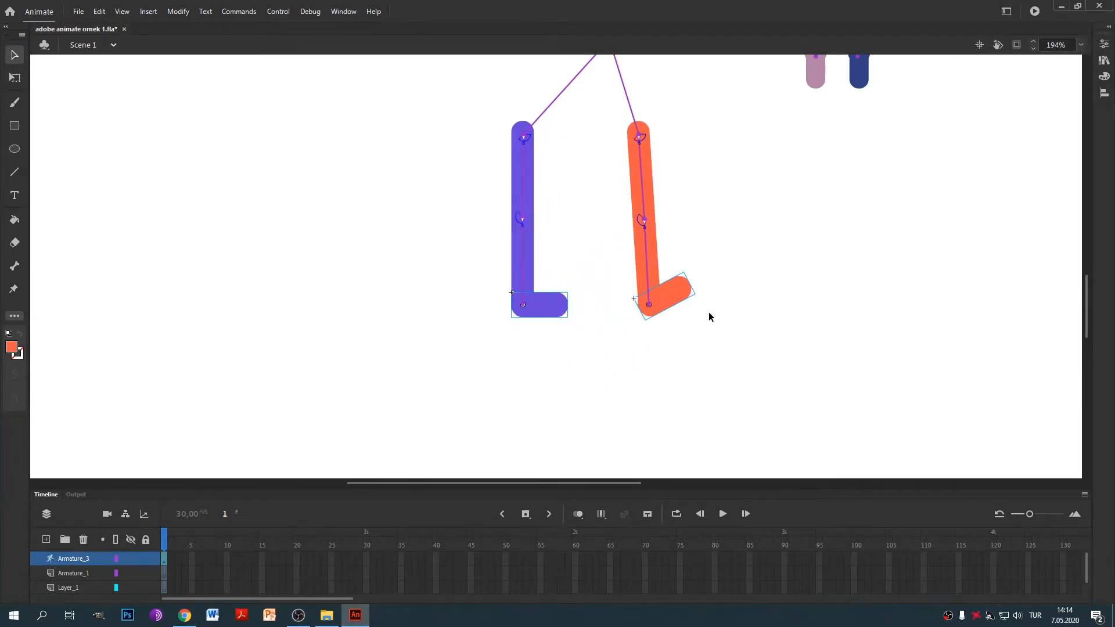
{"action": "key", "text": "ctrl+z"}
Select both arms and move them onto the torso.
{"action": "key", "text": "space"}
{"action": "left_click_drag", "start_coordinate": [713, 63], "coordinate": [556, 340]}
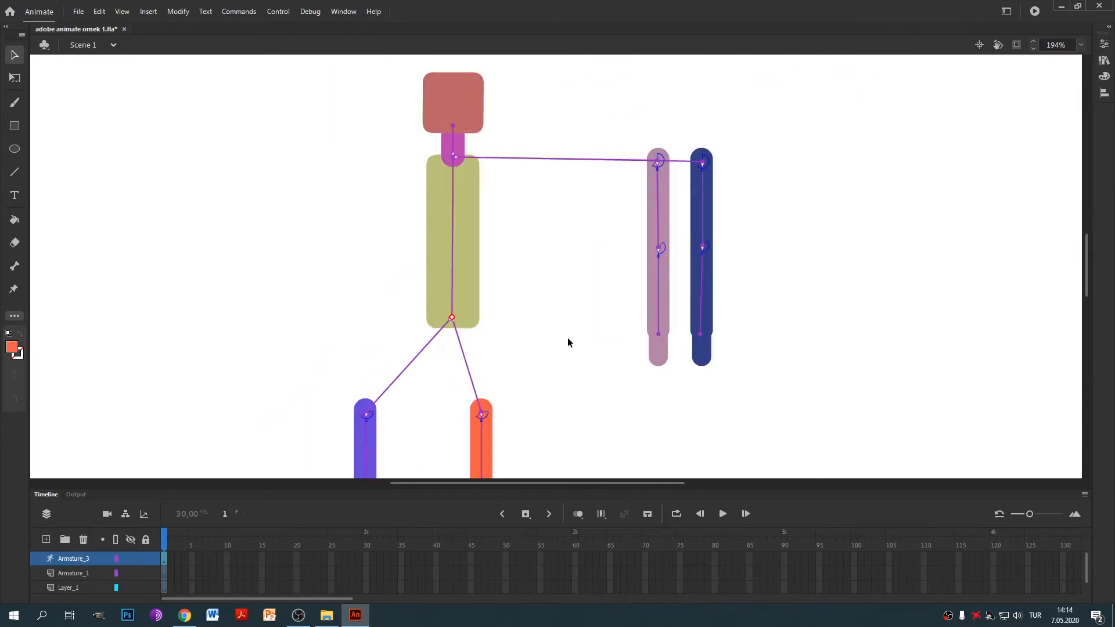
{"action": "left_click_drag", "start_coordinate": [553, 75], "coordinate": [785, 414]}
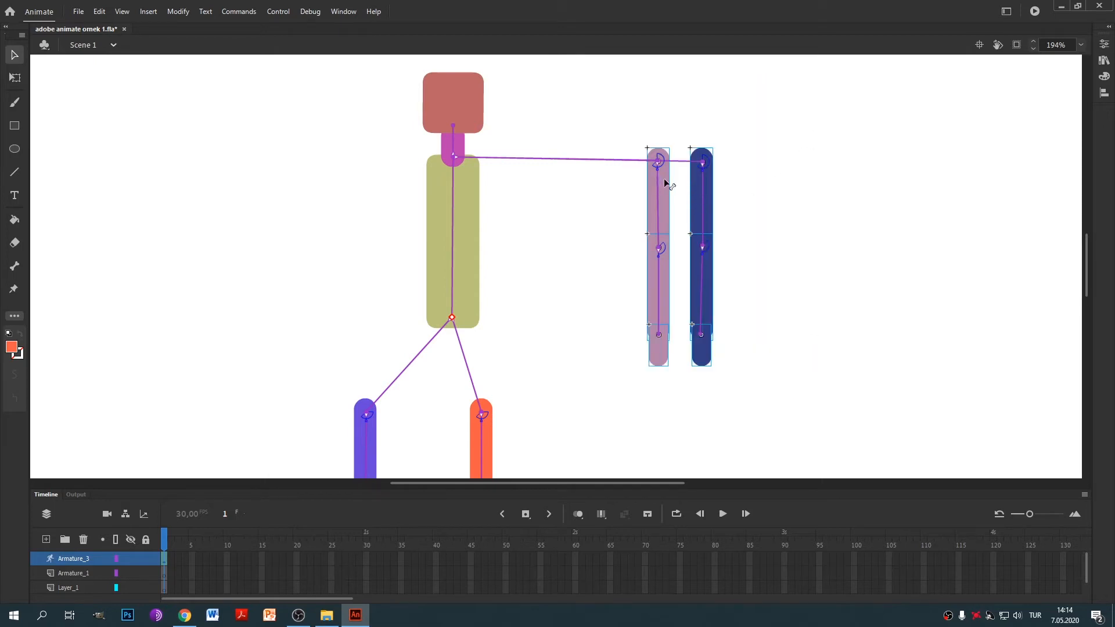
{"action": "left_click_drag", "start_coordinate": [658, 179], "coordinate": [456, 196]}
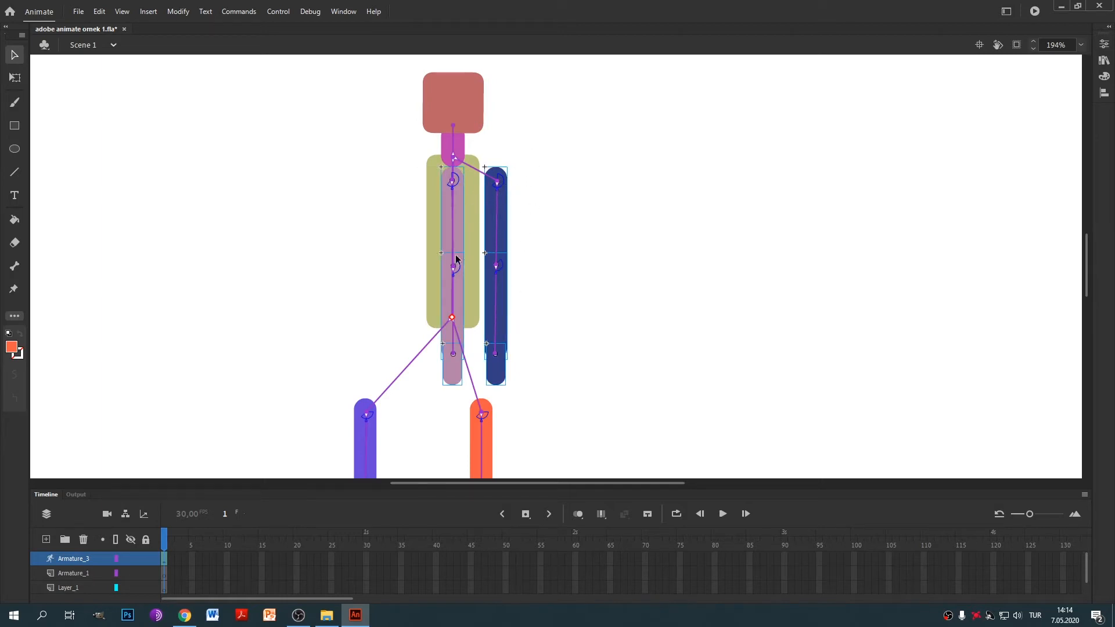
Shift both arms left onto the torso below the neck, undoing the test poses.
{"action": "left_click_drag", "start_coordinate": [457, 197], "coordinate": [455, 194]}
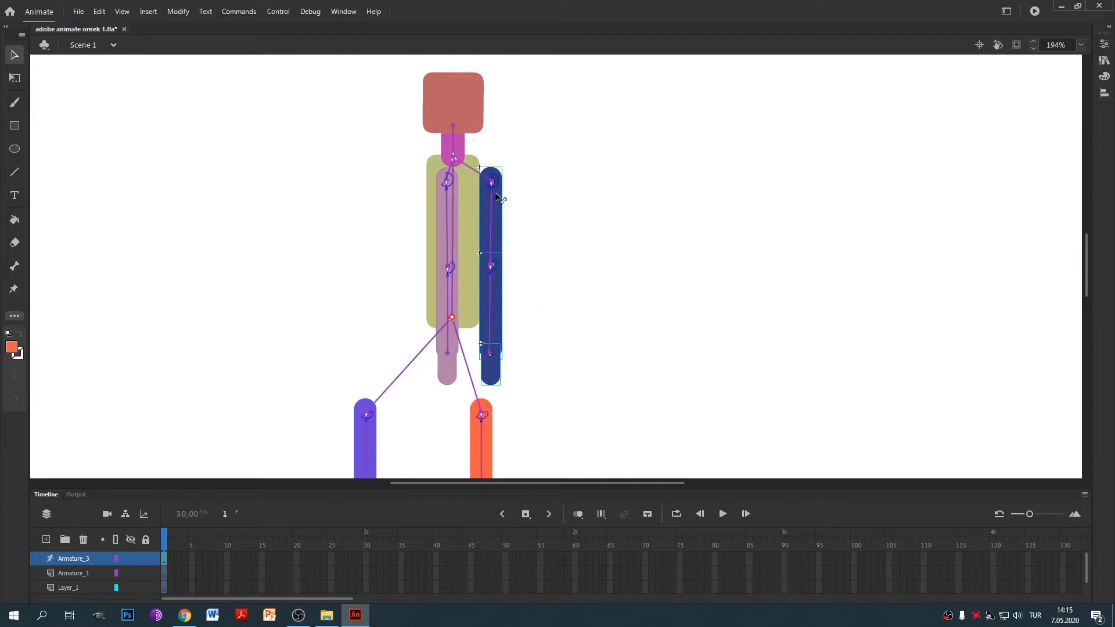
{"action": "left_click_drag", "start_coordinate": [498, 197], "coordinate": [470, 191]}
{"action": "left_click_drag", "start_coordinate": [461, 375], "coordinate": [679, 370]}
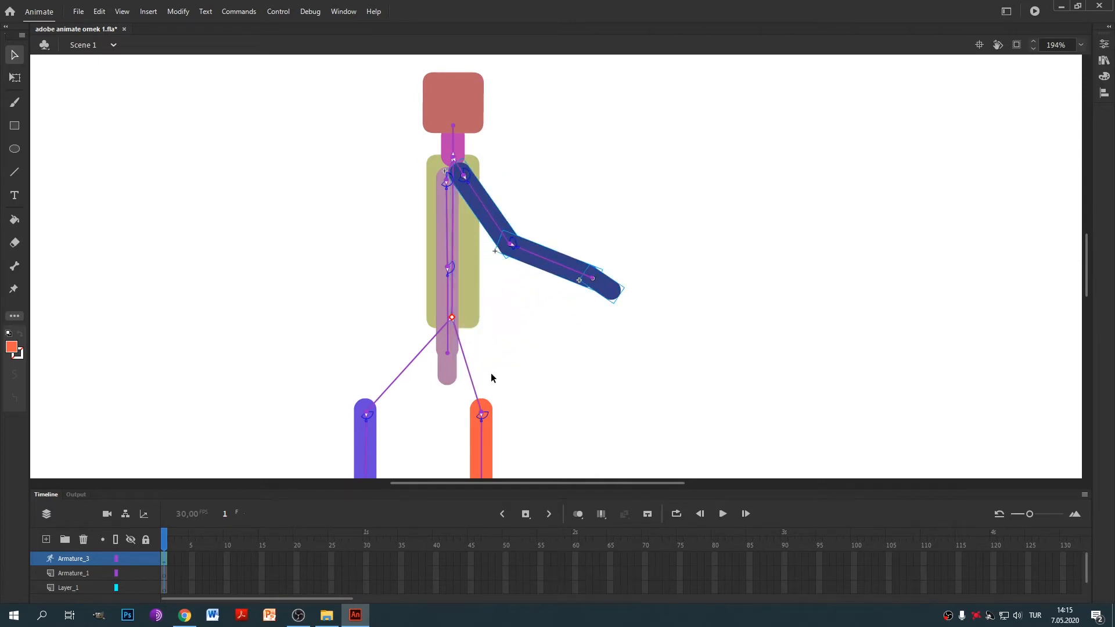
{"action": "left_click_drag", "start_coordinate": [451, 378], "coordinate": [326, 354]}
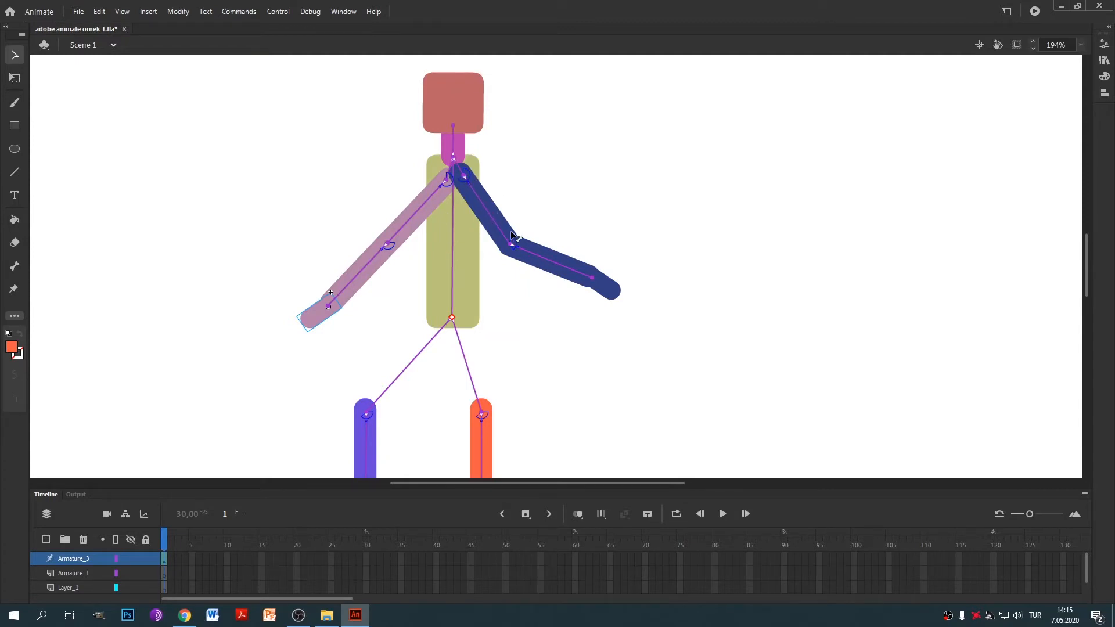
{"action": "key", "text": "ctrl+z"}
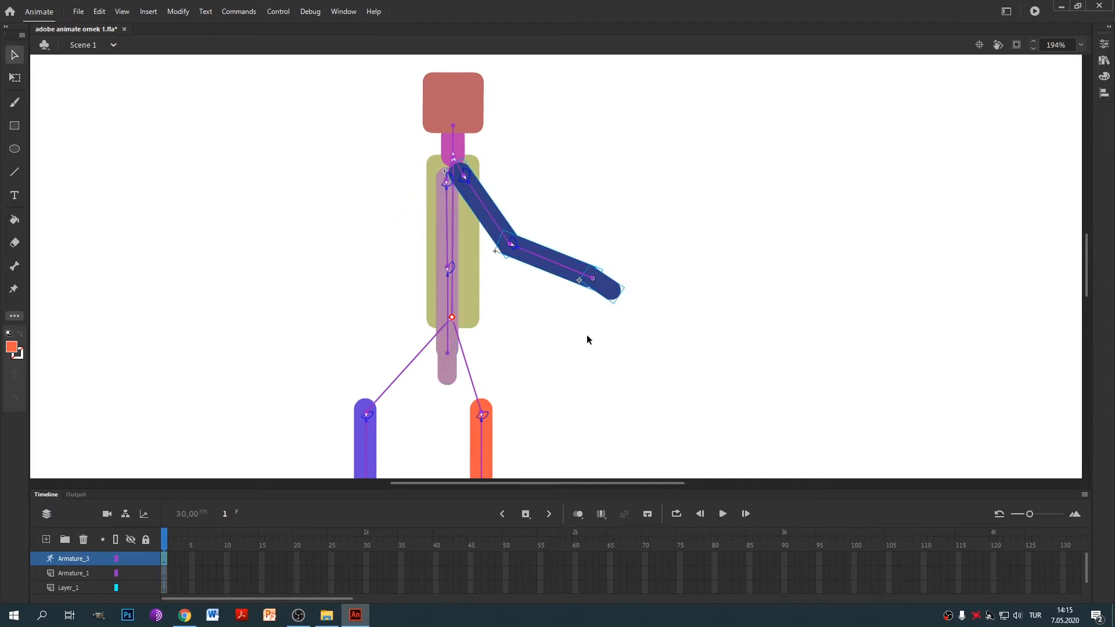
{"action": "key", "text": "ctrl+z"}
Move the whole orange leg up and left under the torso's lower end.
{"action": "left_click_drag", "start_coordinate": [555, 298], "coordinate": [564, 157]}
{"action": "left_click_drag", "start_coordinate": [453, 256], "coordinate": [566, 467]}
{"action": "left_click_drag", "start_coordinate": [494, 308], "coordinate": [456, 212]}
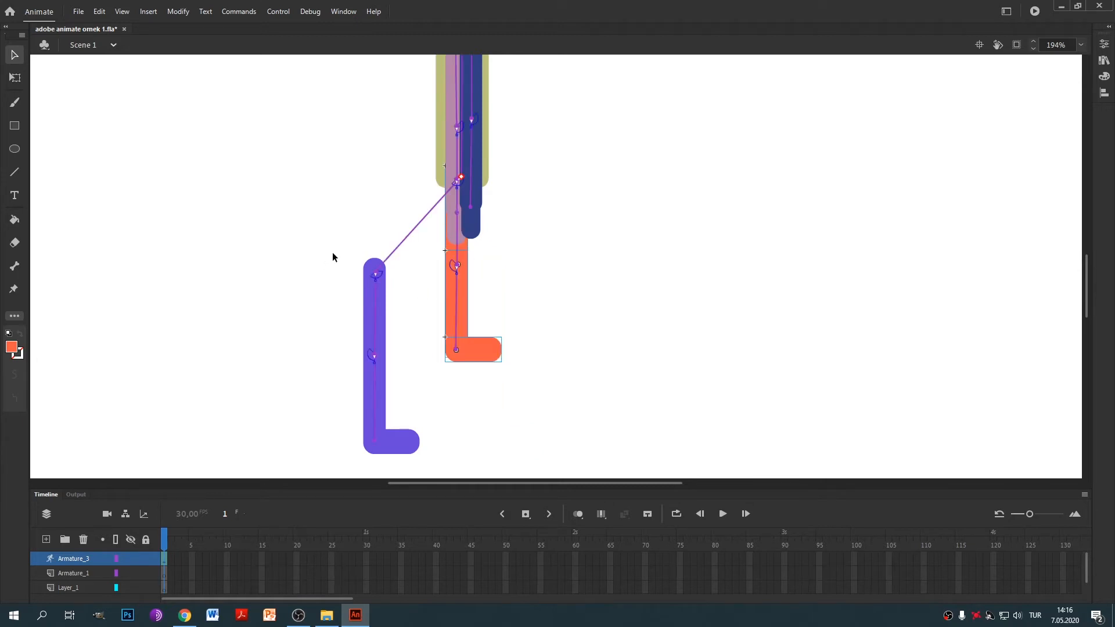
Move the purple leg beside the orange leg under the torso, then test-bend and undo.
{"action": "left_click_drag", "start_coordinate": [341, 246], "coordinate": [430, 473]}
{"action": "left_click_drag", "start_coordinate": [381, 316], "coordinate": [471, 208]}
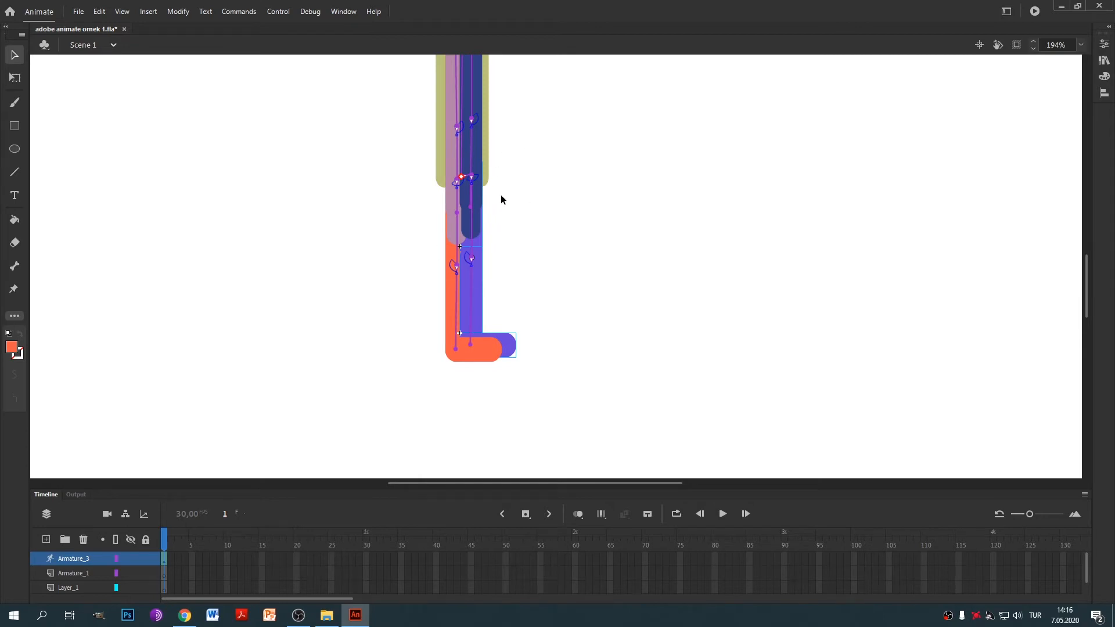
{"action": "scroll", "coordinate": [568, 302], "scroll_direction": "down", "scroll_amount": 4}
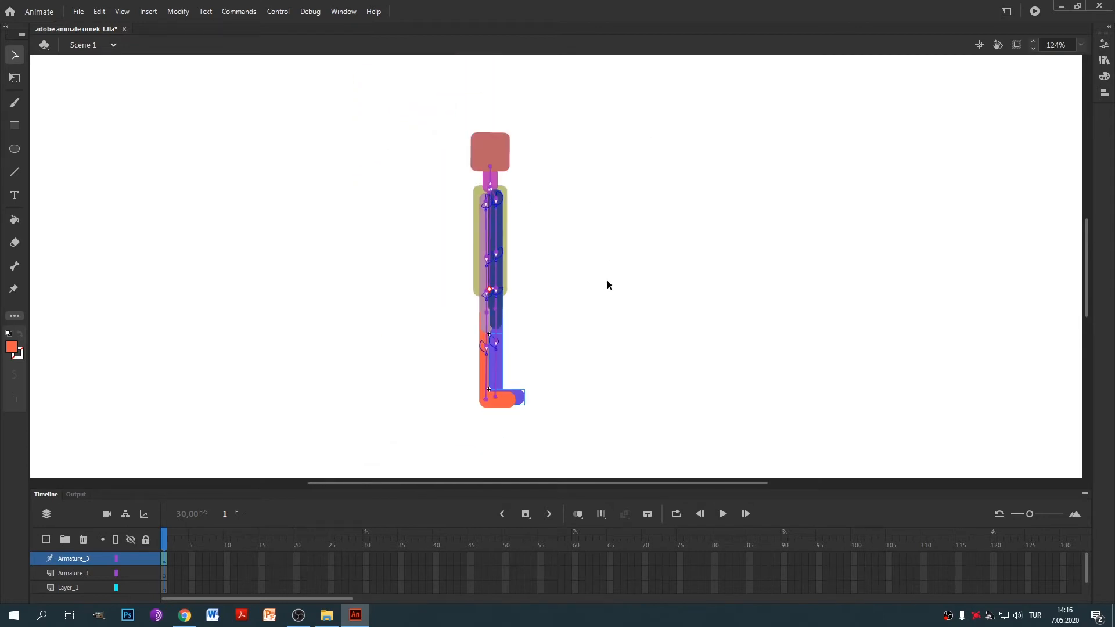
{"action": "scroll", "coordinate": [625, 305], "scroll_direction": "up", "scroll_amount": 1}
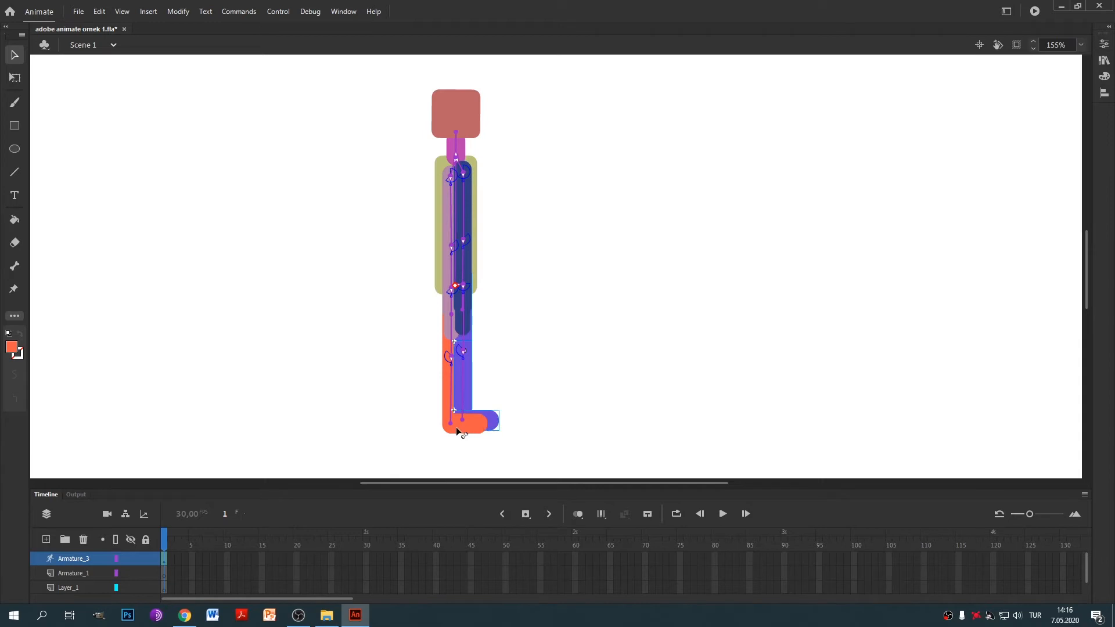
{"action": "left_click_drag", "start_coordinate": [456, 429], "coordinate": [391, 444]}
{"action": "key", "text": "ctrl+z"}
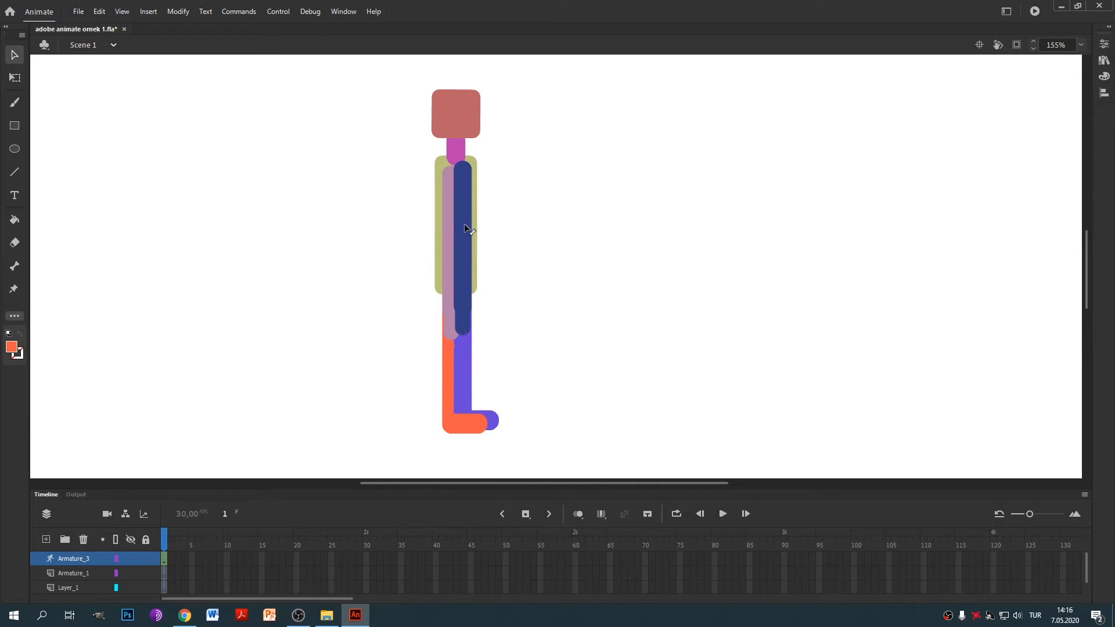
Send the armature and the blue leg to the back of the stacking order.
{"action": "left_click", "coordinate": [465, 225]}
{"action": "right_click", "coordinate": [465, 228]}
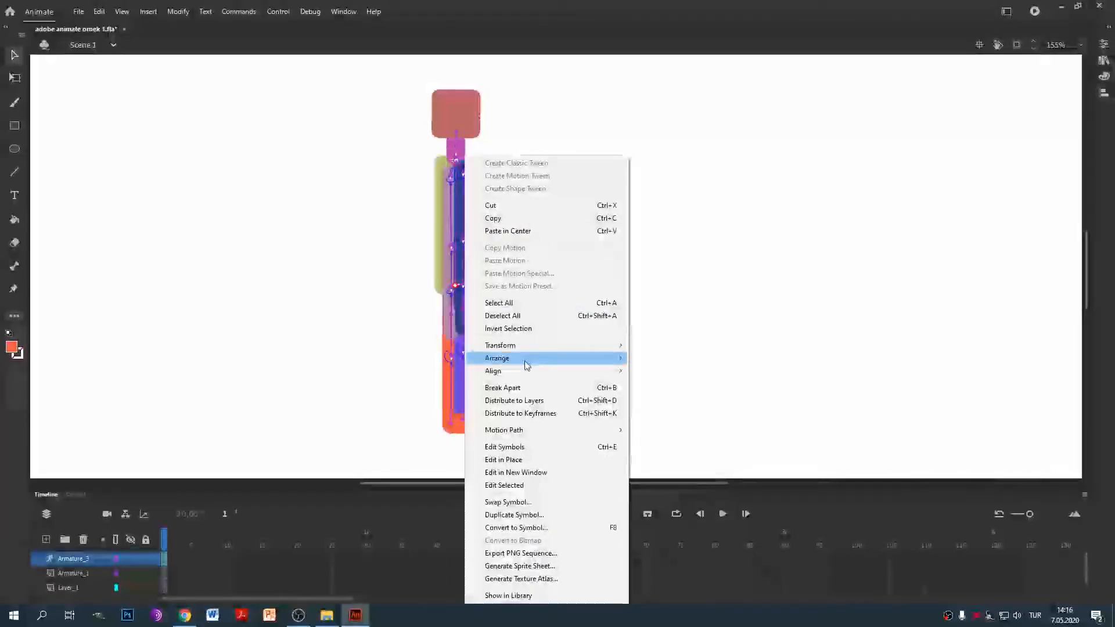
{"action": "mouse_move", "coordinate": [604, 359]}
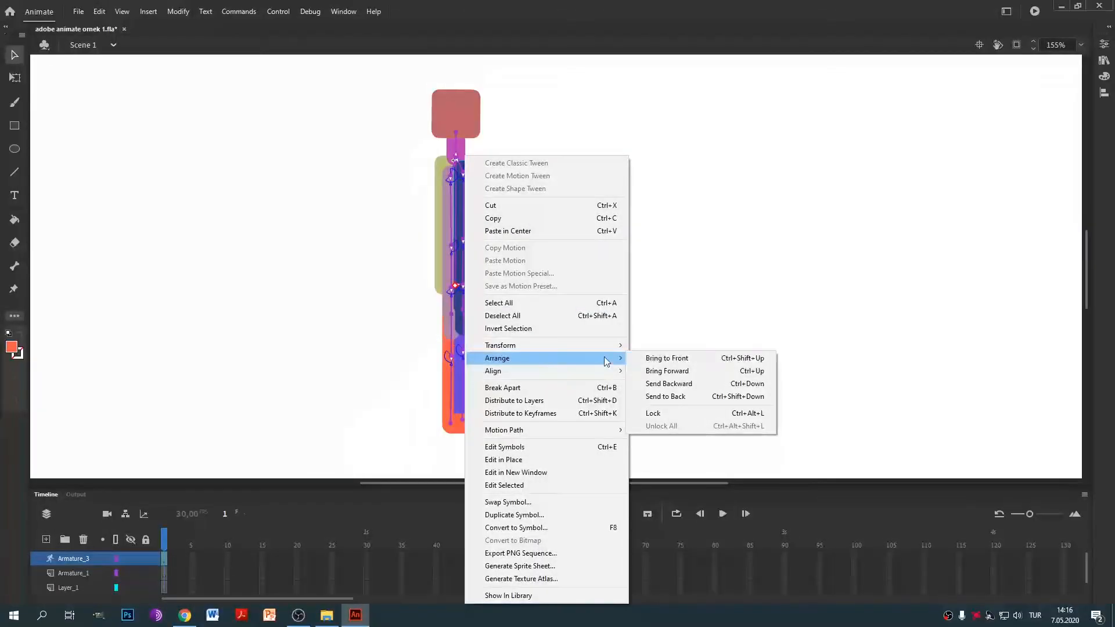
{"action": "left_click", "coordinate": [703, 395]}
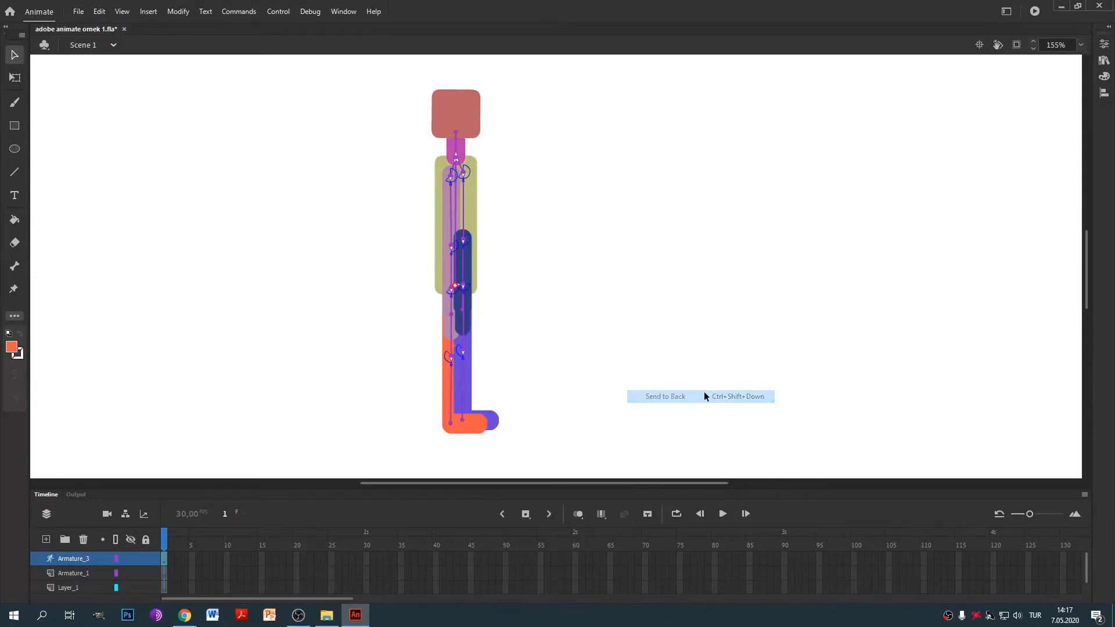
{"action": "right_click", "coordinate": [468, 273]}
{"action": "mouse_move", "coordinate": [573, 375]}
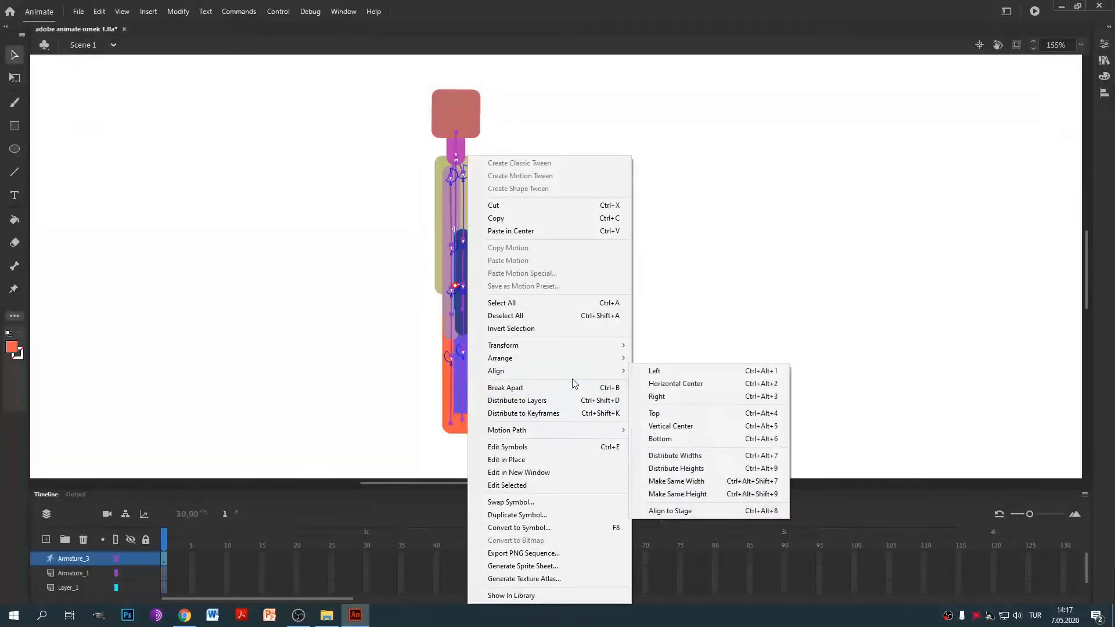
{"action": "mouse_move", "coordinate": [572, 355]}
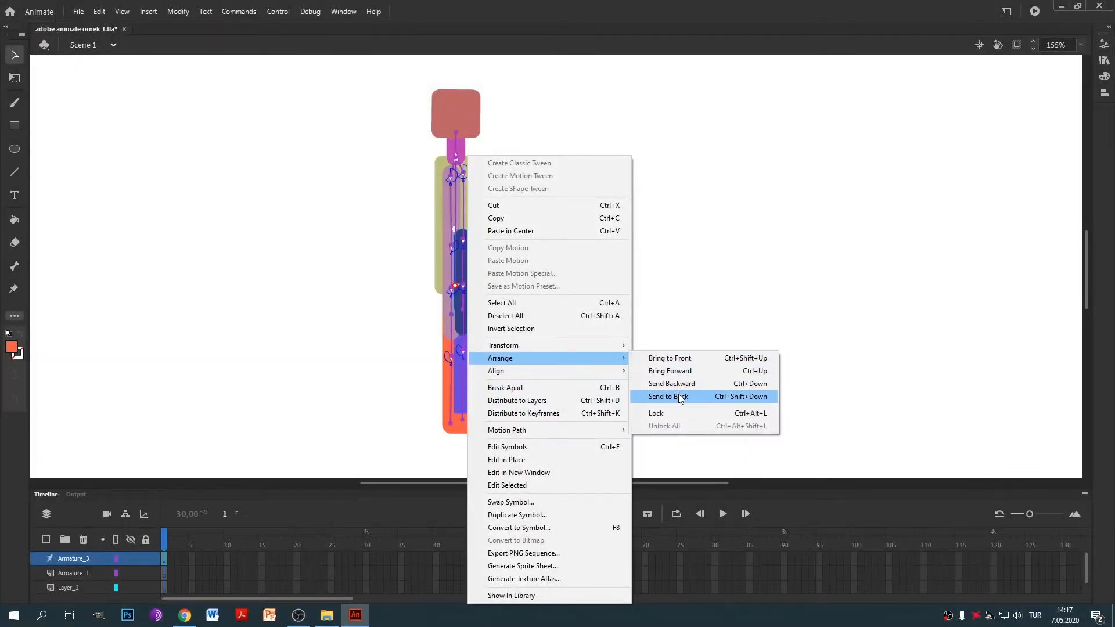
{"action": "left_click", "coordinate": [679, 395]}
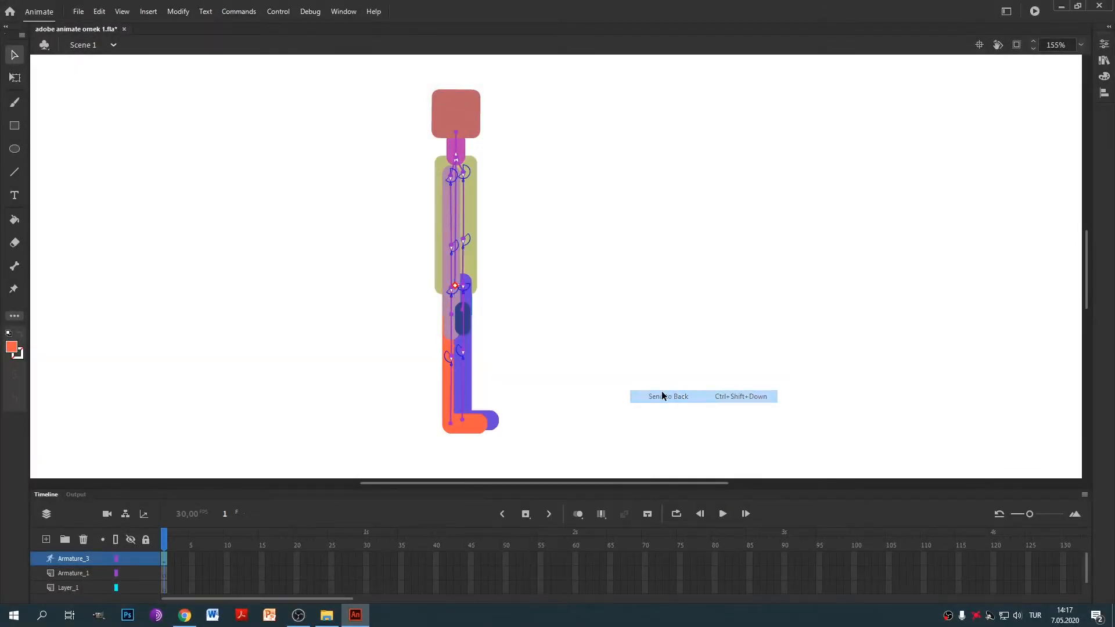
Send the dark-blue arm behind the body.
{"action": "right_click", "coordinate": [468, 320]}
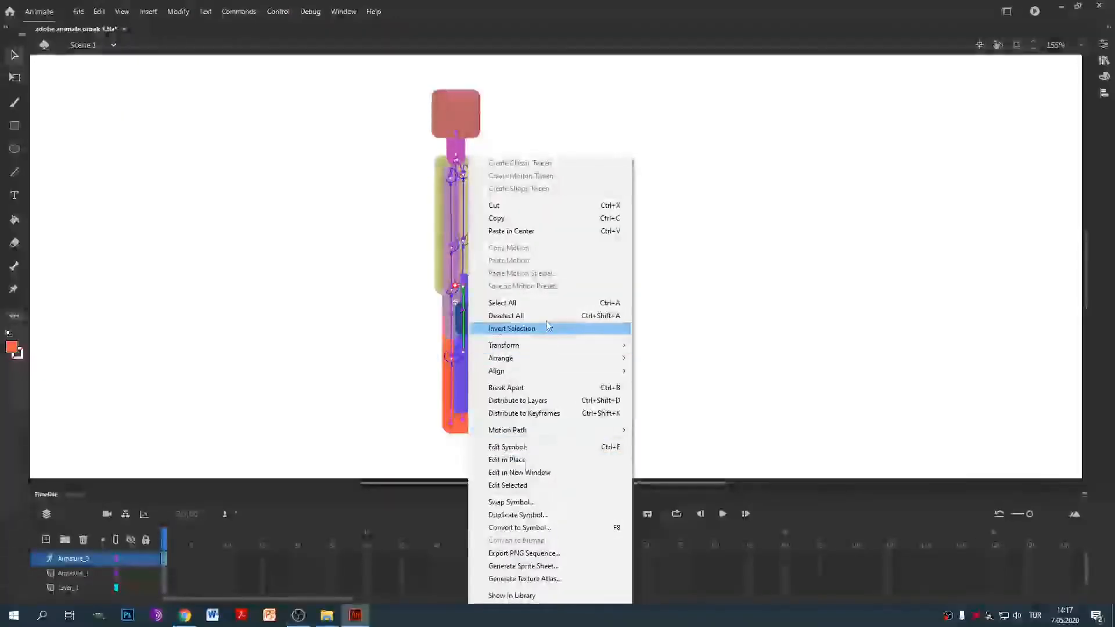
{"action": "mouse_move", "coordinate": [540, 366]}
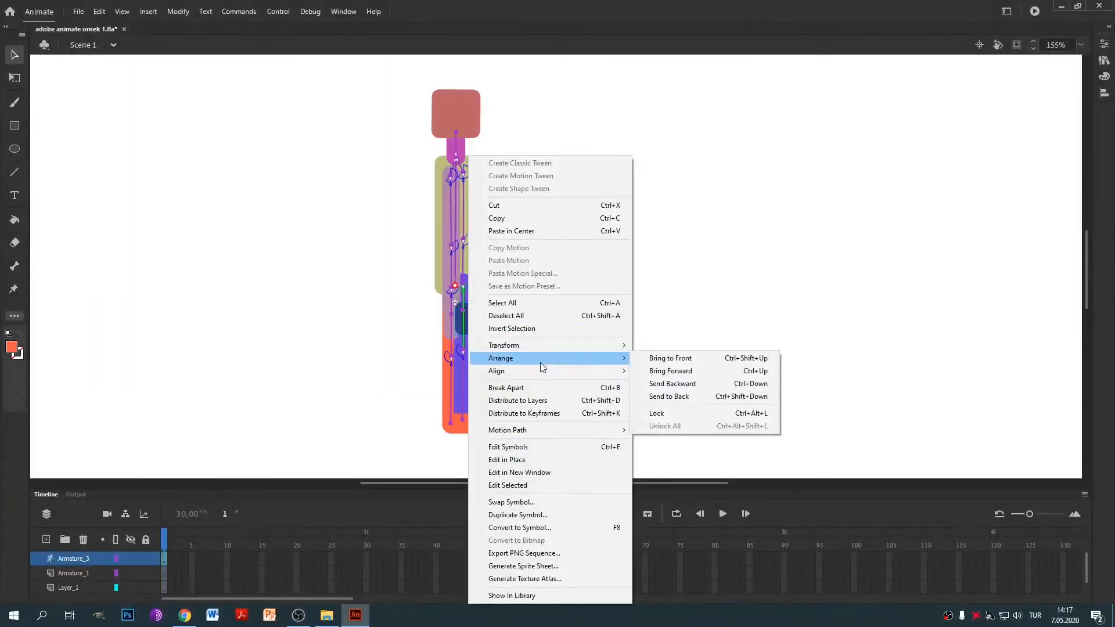
{"action": "left_click", "coordinate": [765, 242]}
{"action": "left_click_drag", "start_coordinate": [486, 328], "coordinate": [515, 323]}
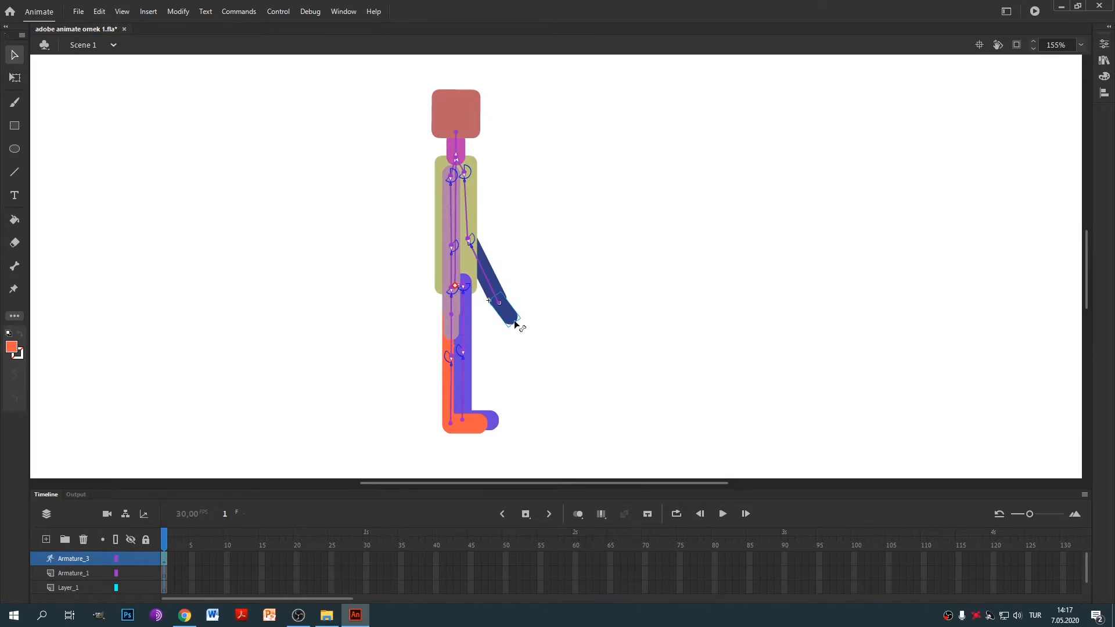
{"action": "right_click", "coordinate": [516, 323]}
{"action": "mouse_move", "coordinate": [622, 361]}
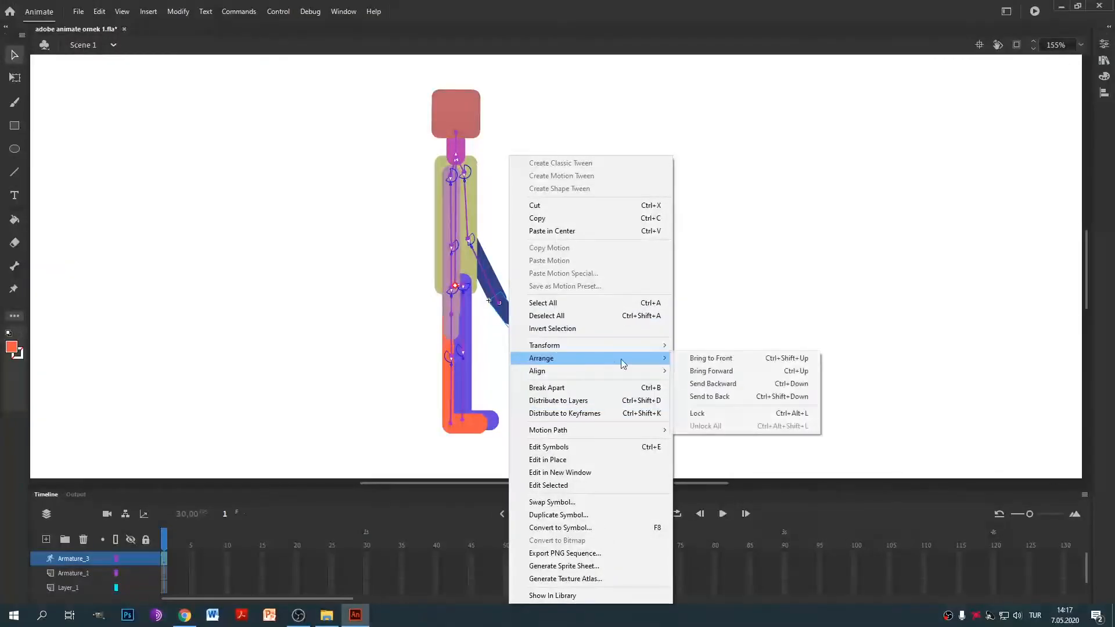
{"action": "left_click", "coordinate": [731, 396]}
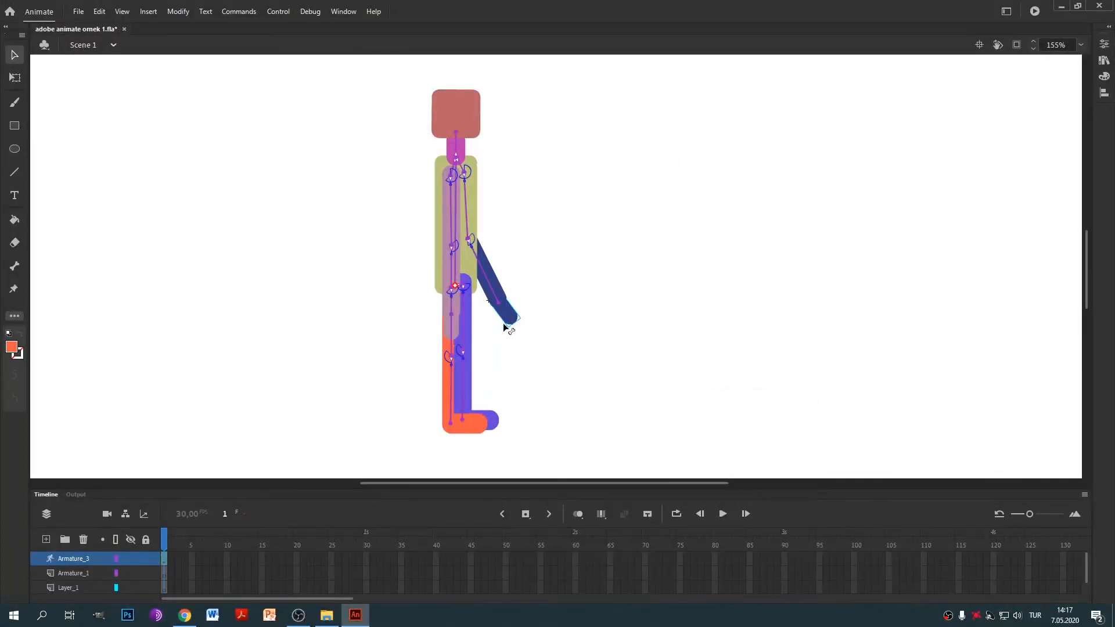
Pose the dark-blue arm raised up-right, bent at the elbow, and the mauve arm down-left.
{"action": "left_click_drag", "start_coordinate": [505, 328], "coordinate": [194, 267]}
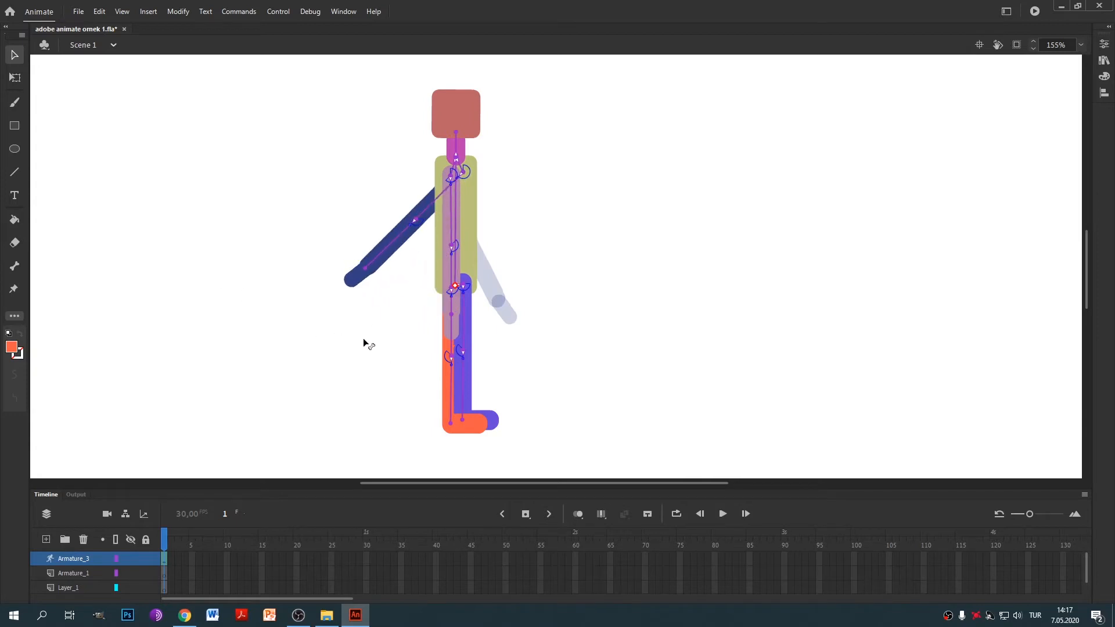
{"action": "left_click_drag", "start_coordinate": [364, 341], "coordinate": [204, 327]}
{"action": "left_click_drag", "start_coordinate": [621, 372], "coordinate": [576, 107]}
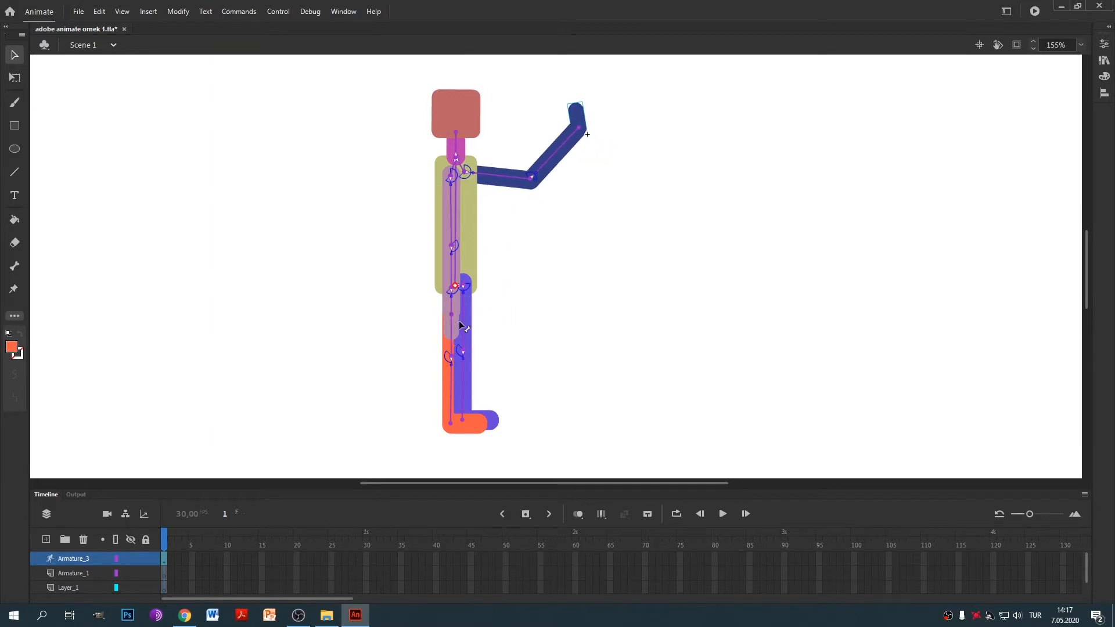
{"action": "left_click_drag", "start_coordinate": [465, 326], "coordinate": [341, 328]}
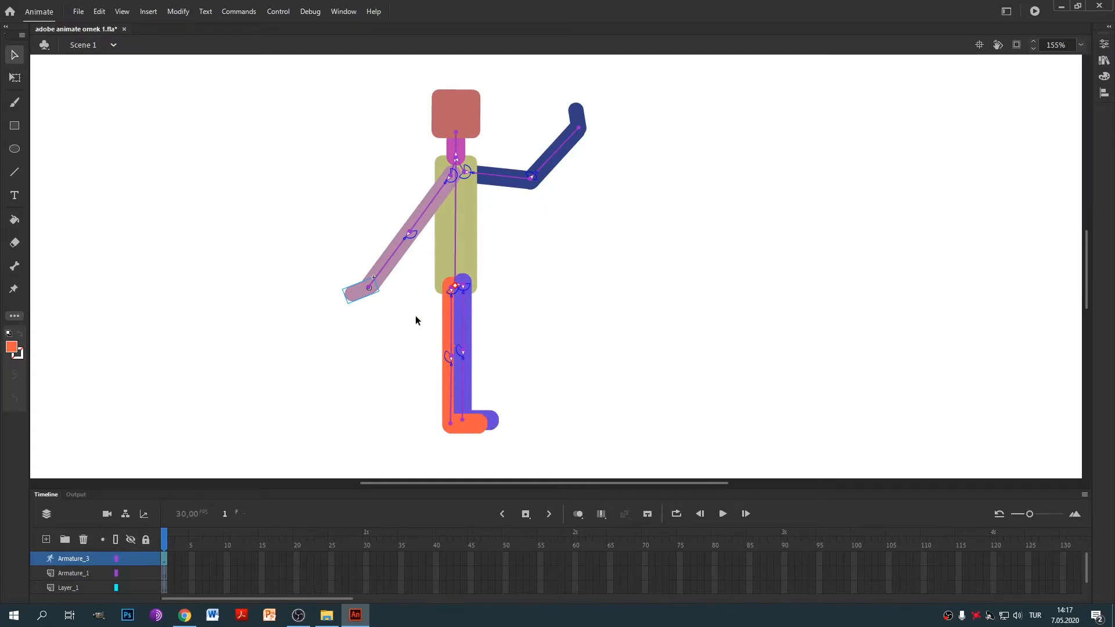
{"action": "left_click_drag", "start_coordinate": [412, 308], "coordinate": [535, 458]}
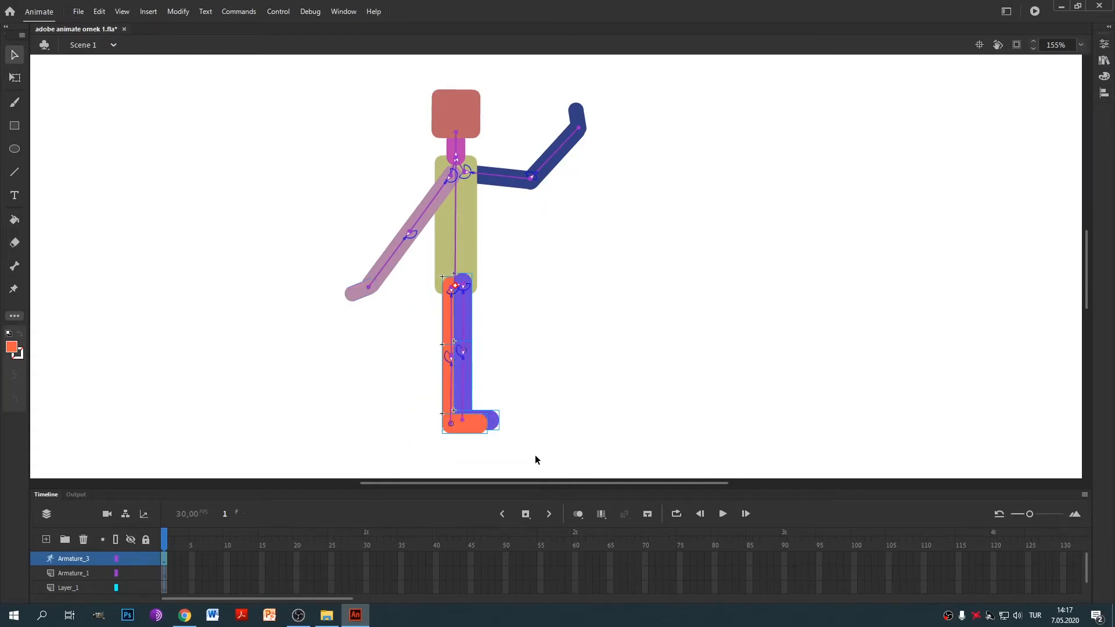
Send the selected leg shapes backward and test the order by swinging the blue foot down.
{"action": "right_click", "coordinate": [465, 319]}
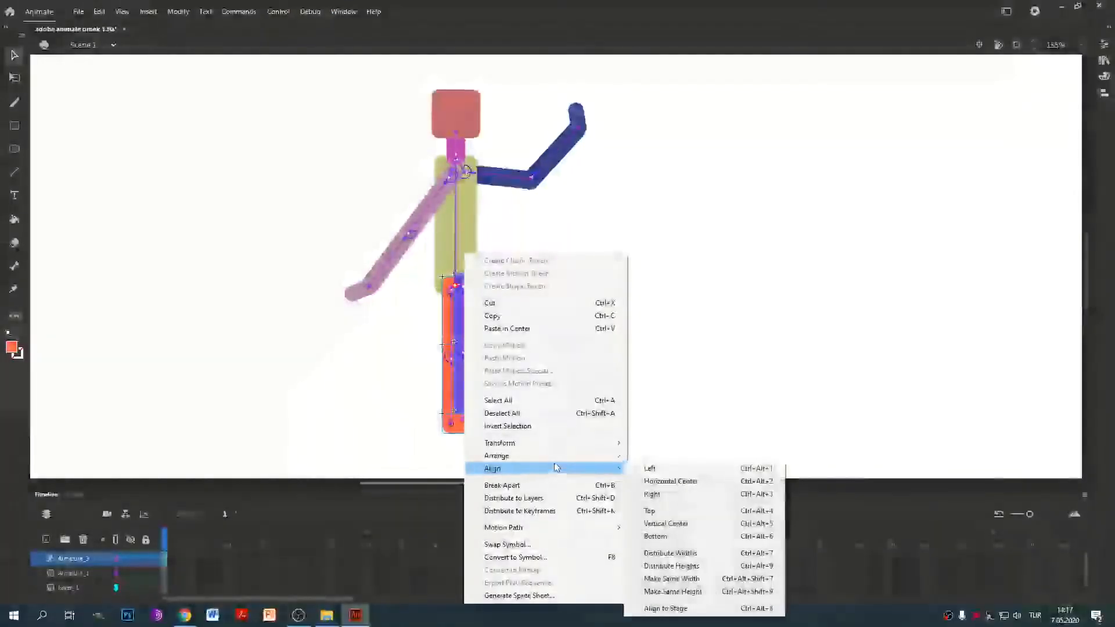
{"action": "mouse_move", "coordinate": [556, 458]}
{"action": "left_click", "coordinate": [665, 494]}
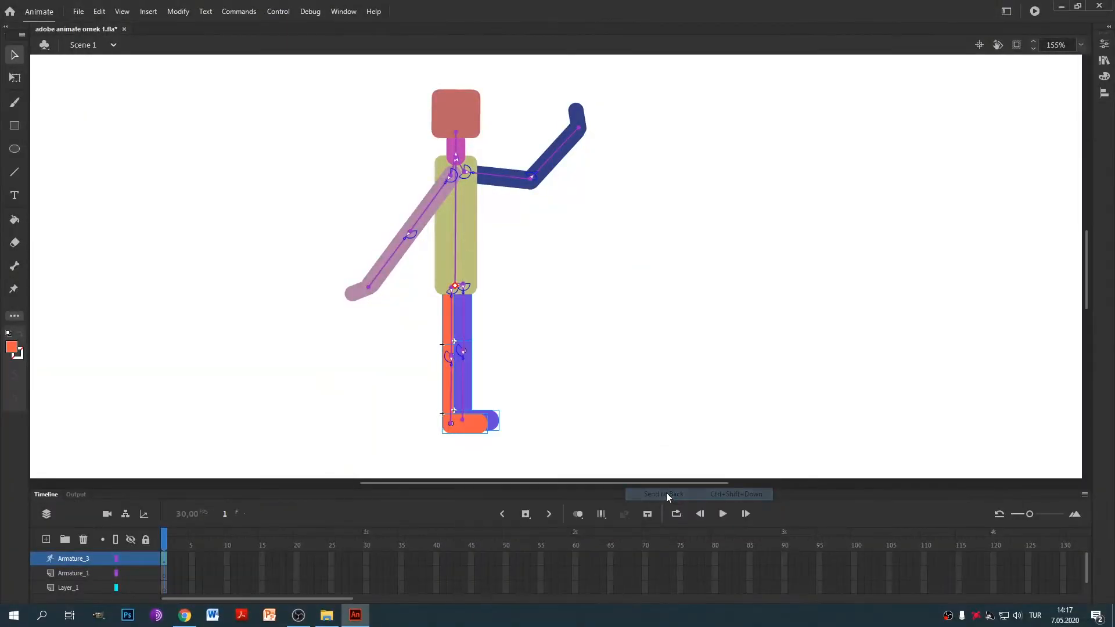
{"action": "right_click", "coordinate": [471, 382]}
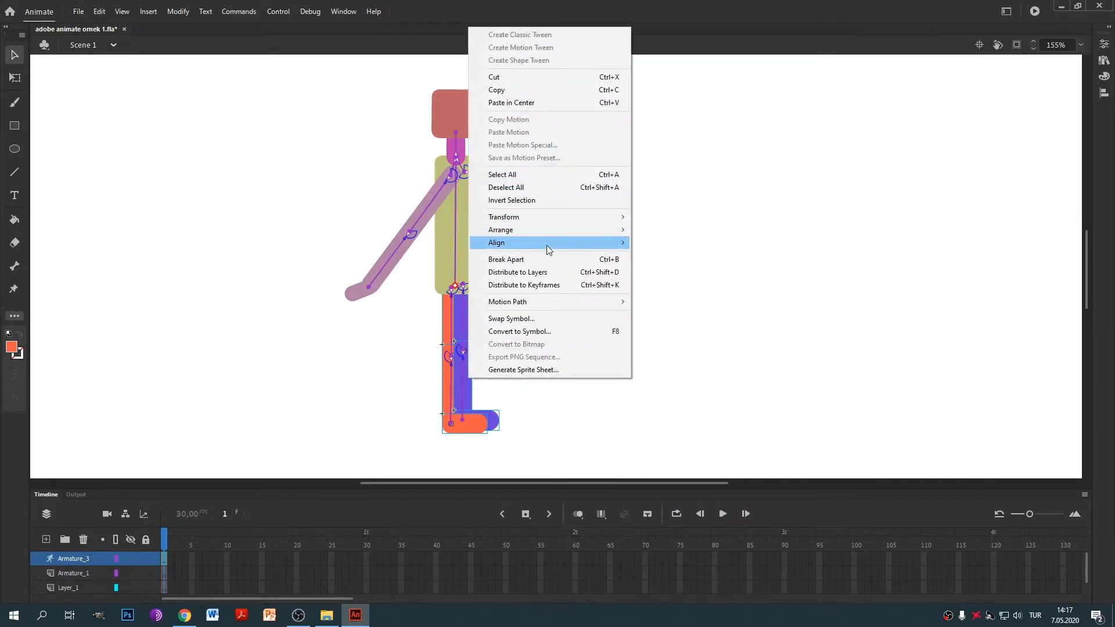
{"action": "left_click", "coordinate": [685, 257]}
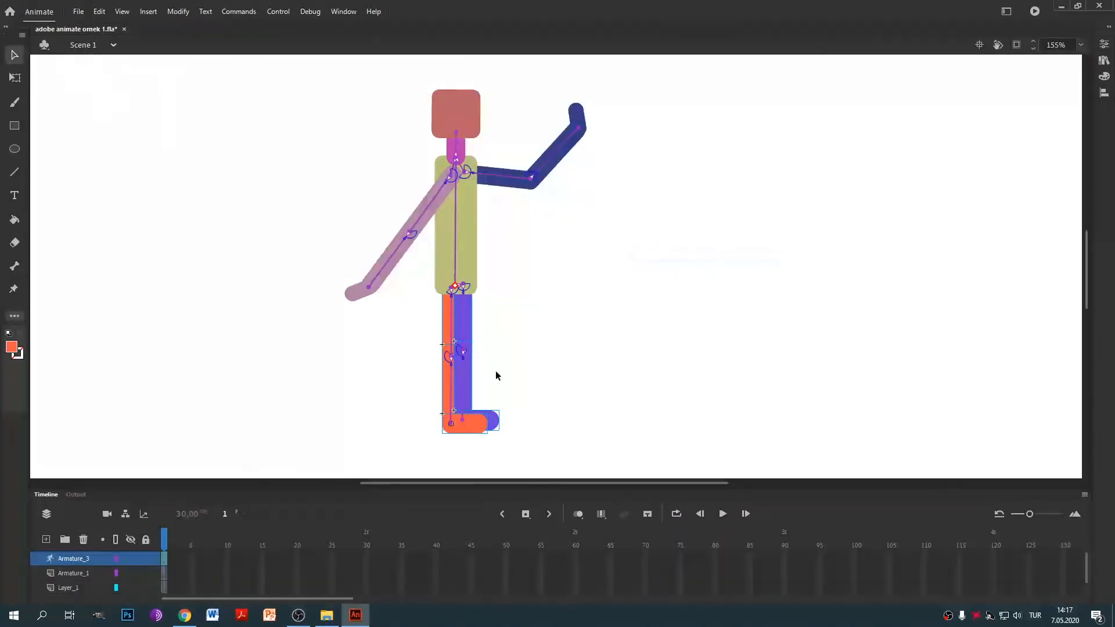
{"action": "left_click_drag", "start_coordinate": [490, 428], "coordinate": [451, 483]}
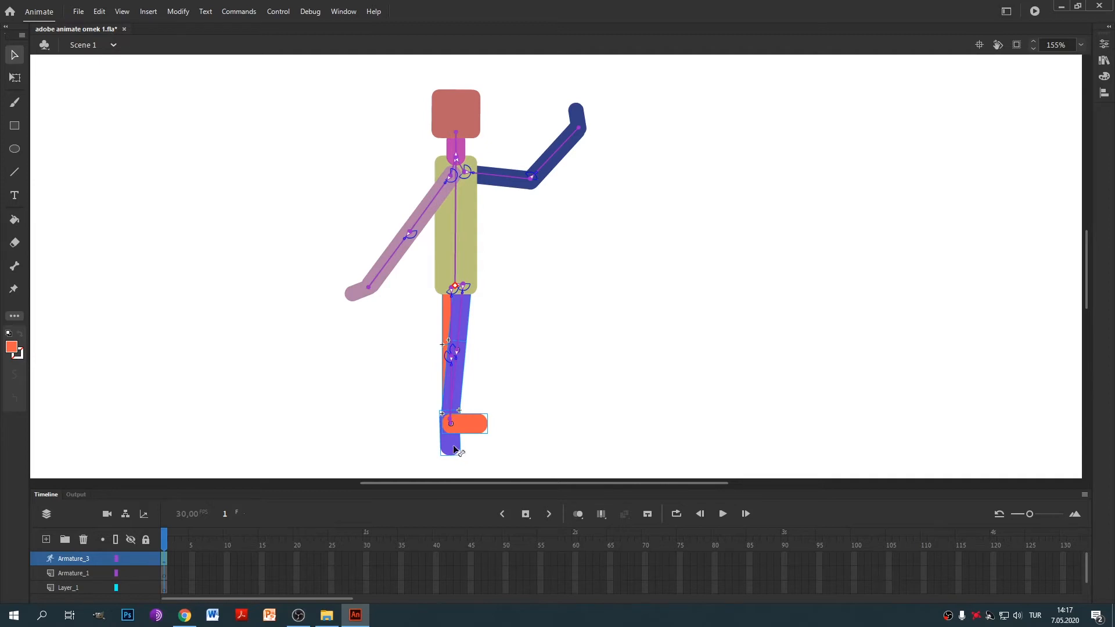
Put the blue lower leg and foot behind the orange leg.
{"action": "left_click", "coordinate": [542, 329]}
{"action": "left_click", "coordinate": [451, 443]}
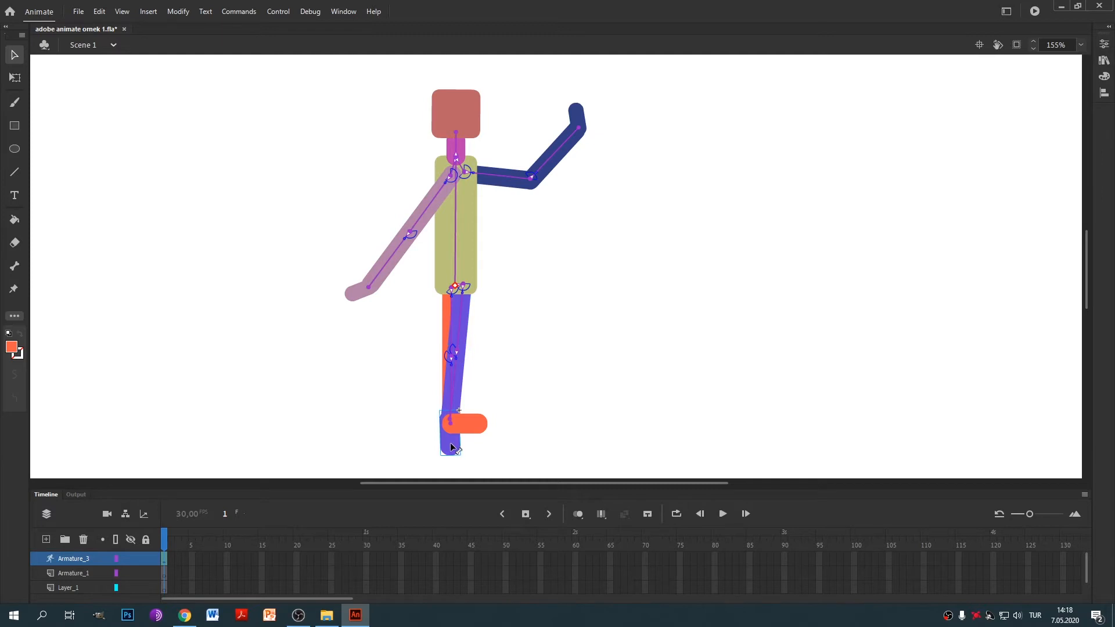
{"action": "right_click", "coordinate": [462, 385]}
{"action": "mouse_move", "coordinate": [535, 360]}
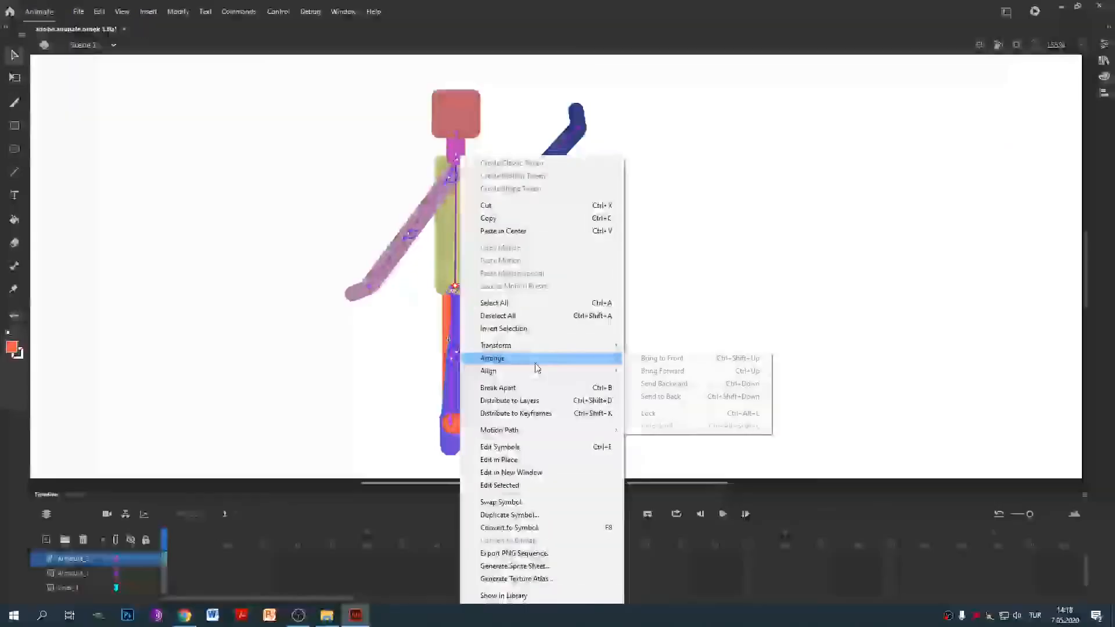
{"action": "left_click", "coordinate": [685, 387]}
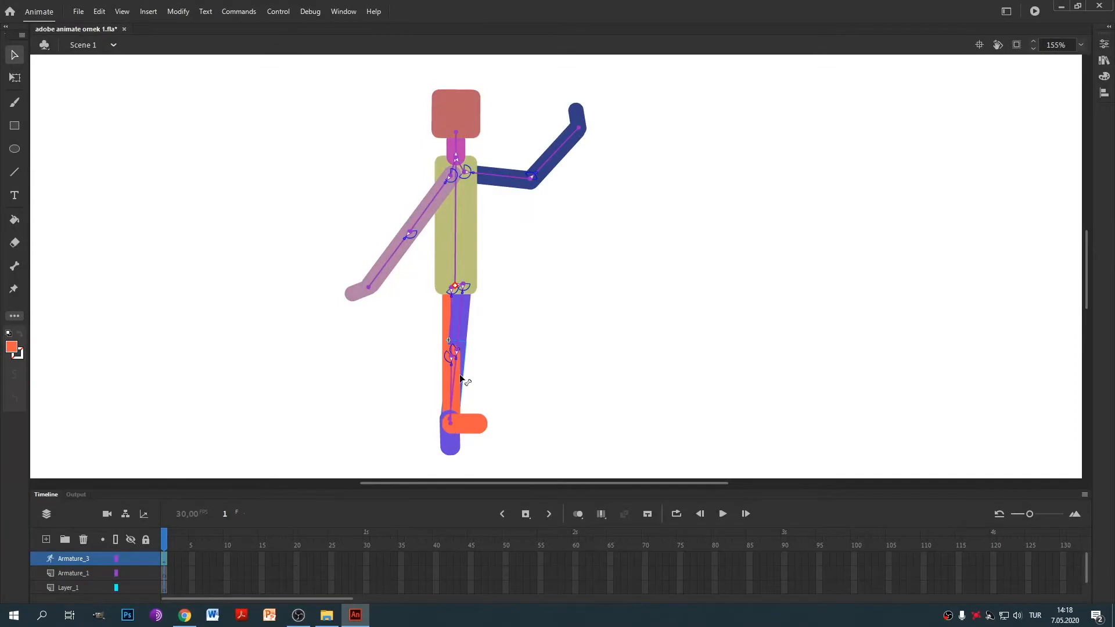
Send the remaining leg parts one step backward, then to the back.
{"action": "right_click", "coordinate": [462, 322]}
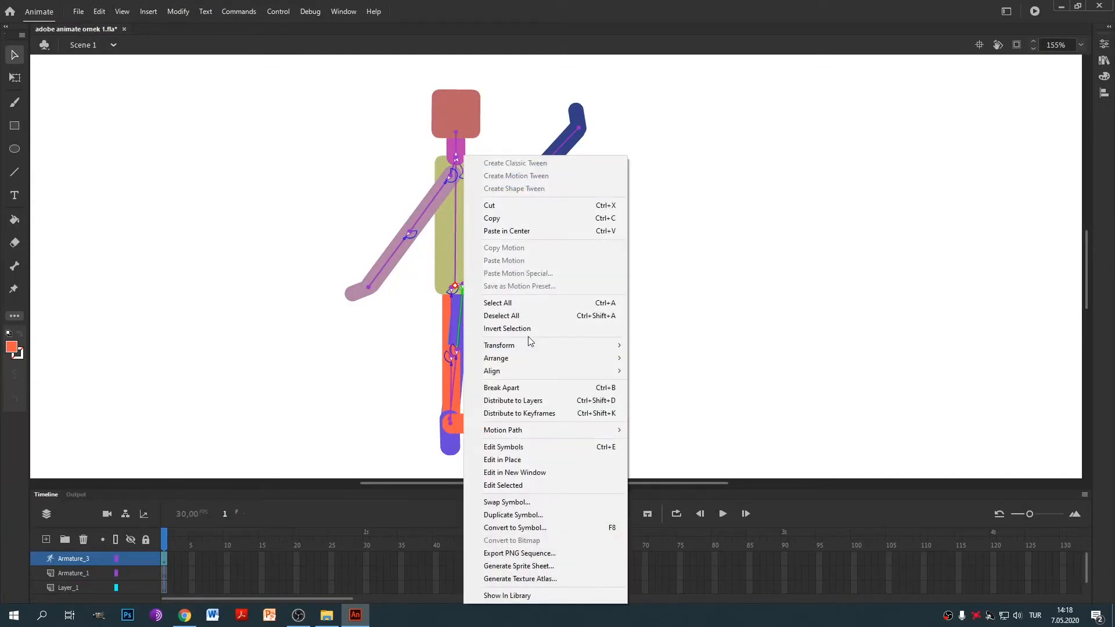
{"action": "mouse_move", "coordinate": [543, 360]}
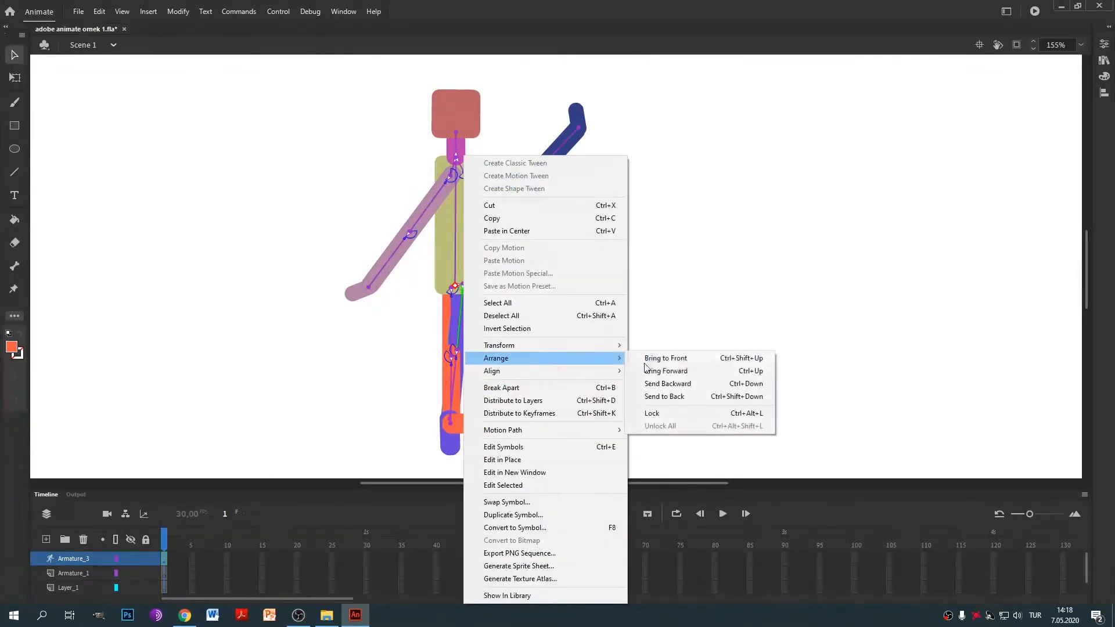
{"action": "left_click", "coordinate": [690, 386]}
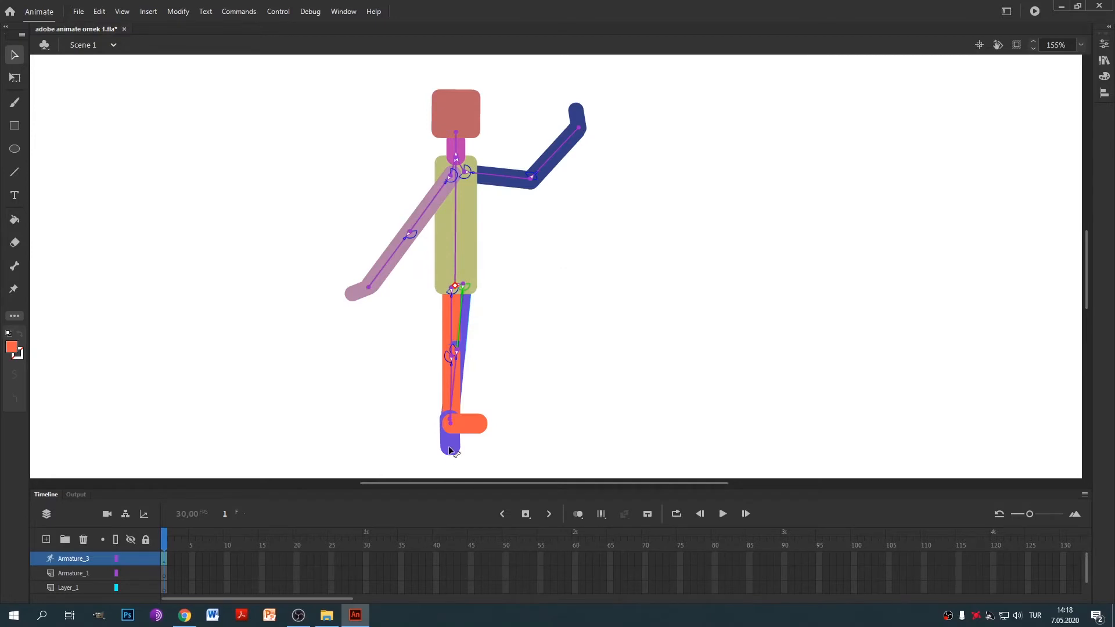
{"action": "left_click", "coordinate": [465, 349]}
{"action": "right_click", "coordinate": [463, 357]}
{"action": "mouse_move", "coordinate": [528, 359]}
{"action": "left_click", "coordinate": [679, 397]}
Return the blue foot beside the orange foot and lower the dark-blue arm beside the body.
{"action": "left_click_drag", "start_coordinate": [458, 455], "coordinate": [491, 420]}
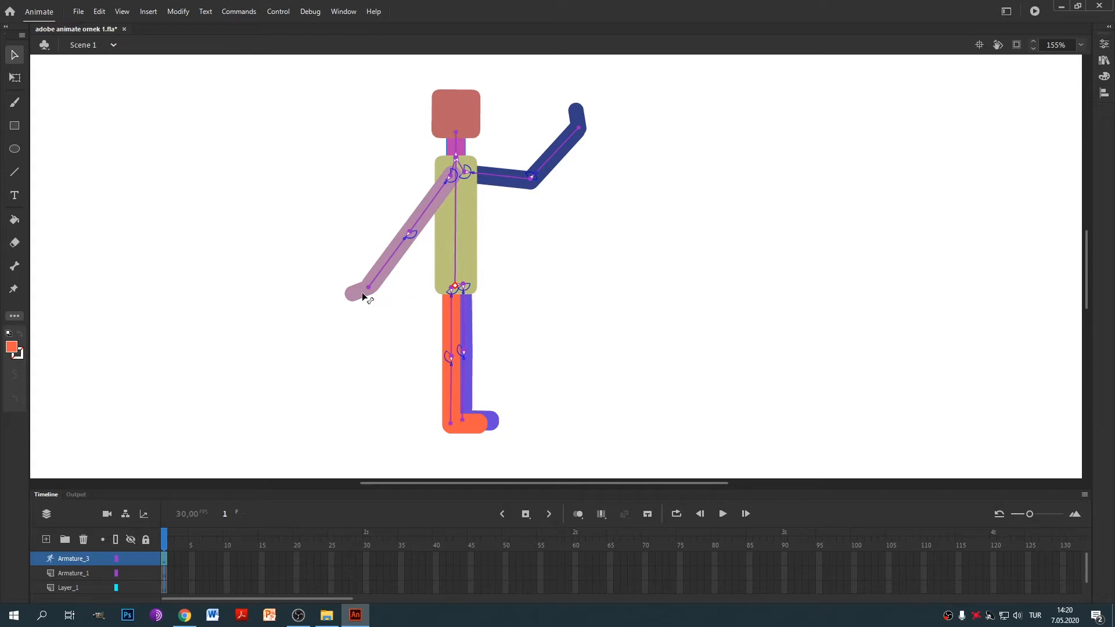
{"action": "left_click_drag", "start_coordinate": [363, 296], "coordinate": [323, 335]}
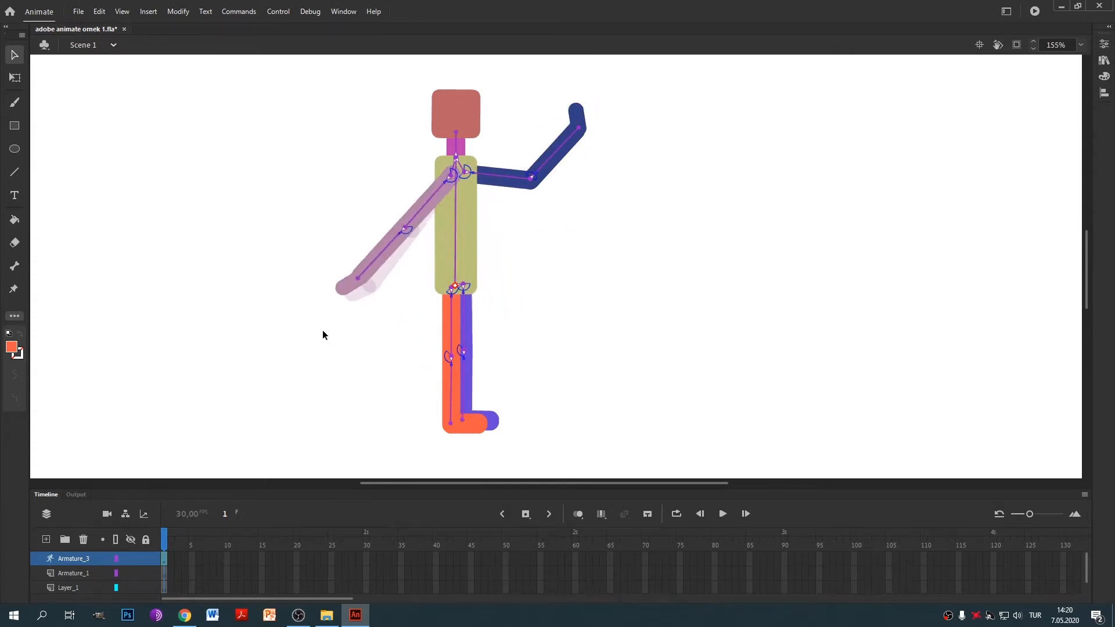
{"action": "left_click_drag", "start_coordinate": [577, 116], "coordinate": [583, 253]}
Pull the dark-blue arm down alongside the torso by its forearm and hand.
{"action": "left_click", "coordinate": [555, 237]}
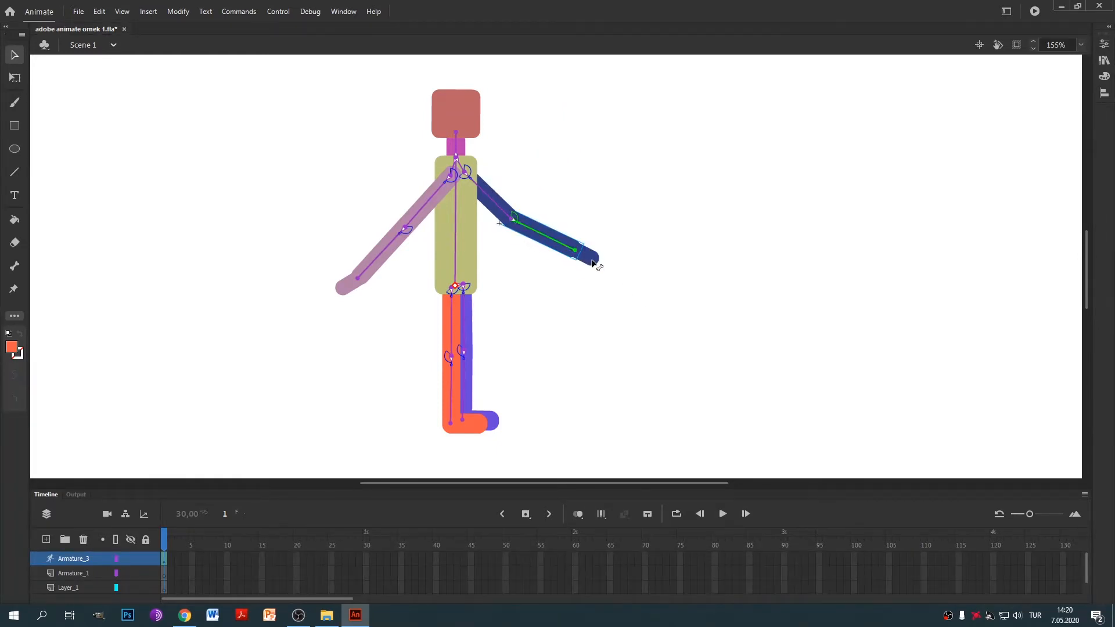
{"action": "left_click_drag", "start_coordinate": [627, 177], "coordinate": [523, 348]}
{"action": "left_click_drag", "start_coordinate": [589, 257], "coordinate": [252, 55]}
{"action": "right_click", "coordinate": [571, 254]}
{"action": "left_click", "coordinate": [591, 172]}
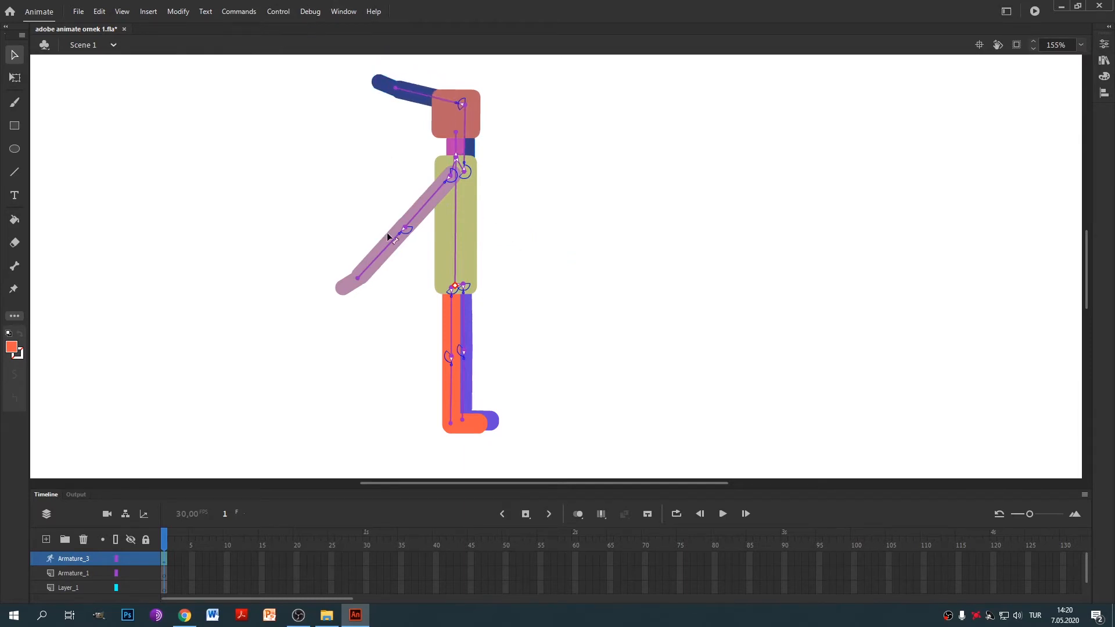
Swing the dark-blue arm out horizontally right and the mauve arm down to the right.
{"action": "left_click_drag", "start_coordinate": [347, 287], "coordinate": [673, 329]}
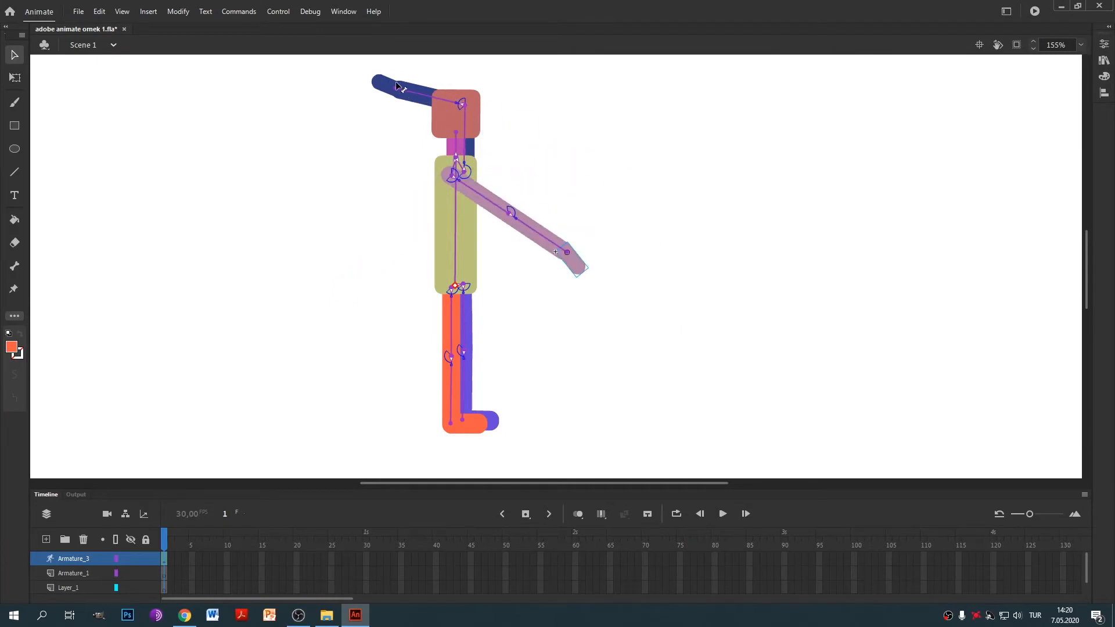
{"action": "left_click_drag", "start_coordinate": [409, 80], "coordinate": [749, 209]}
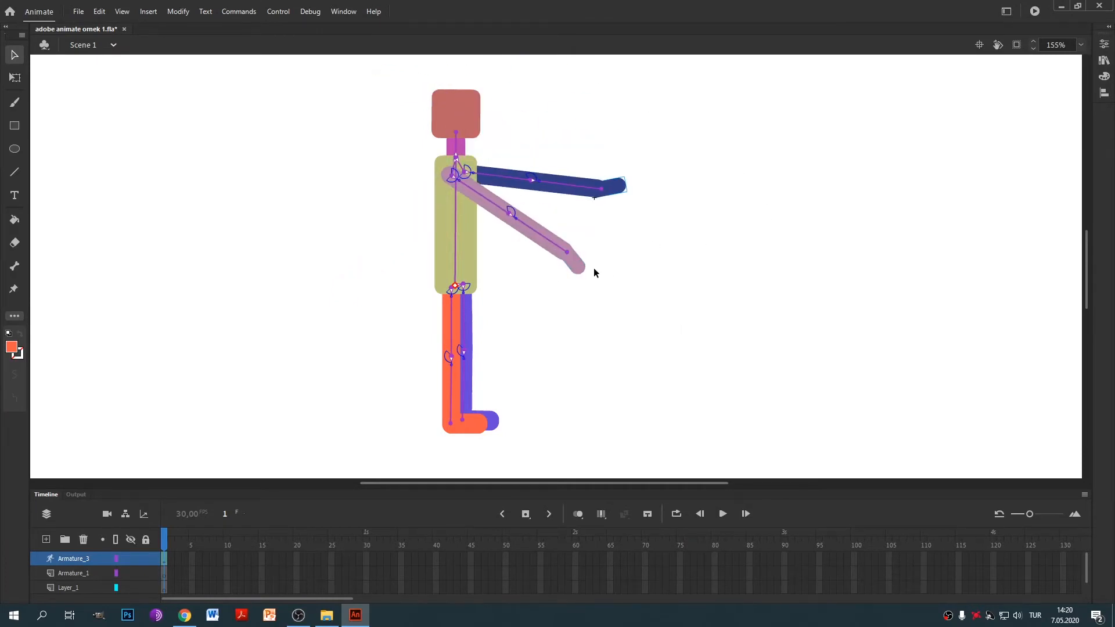
{"action": "left_click_drag", "start_coordinate": [568, 278], "coordinate": [241, 334]}
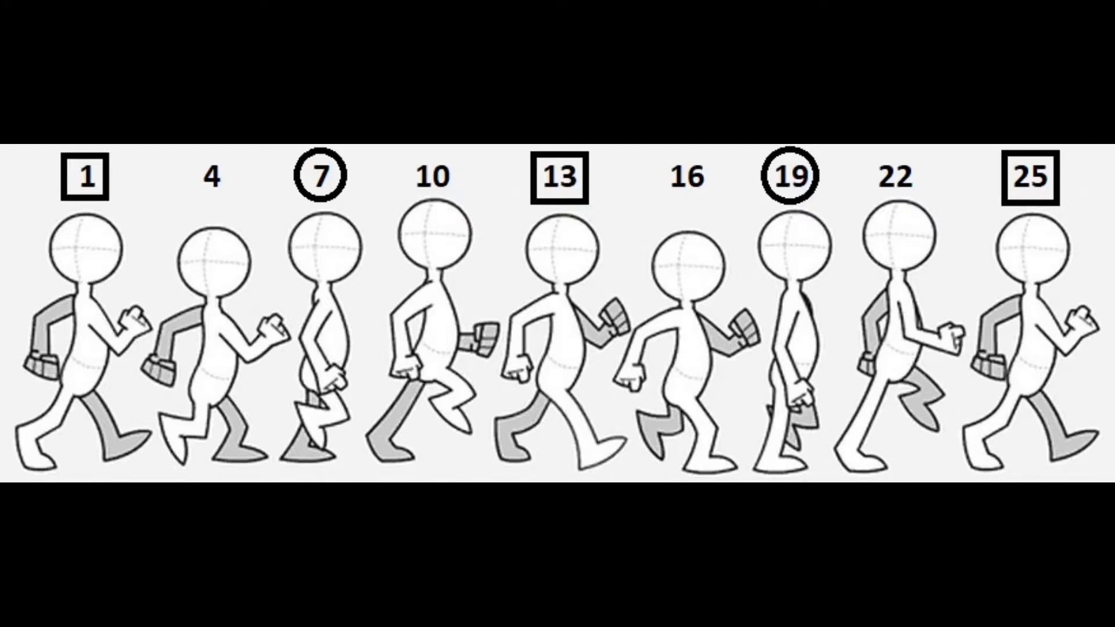
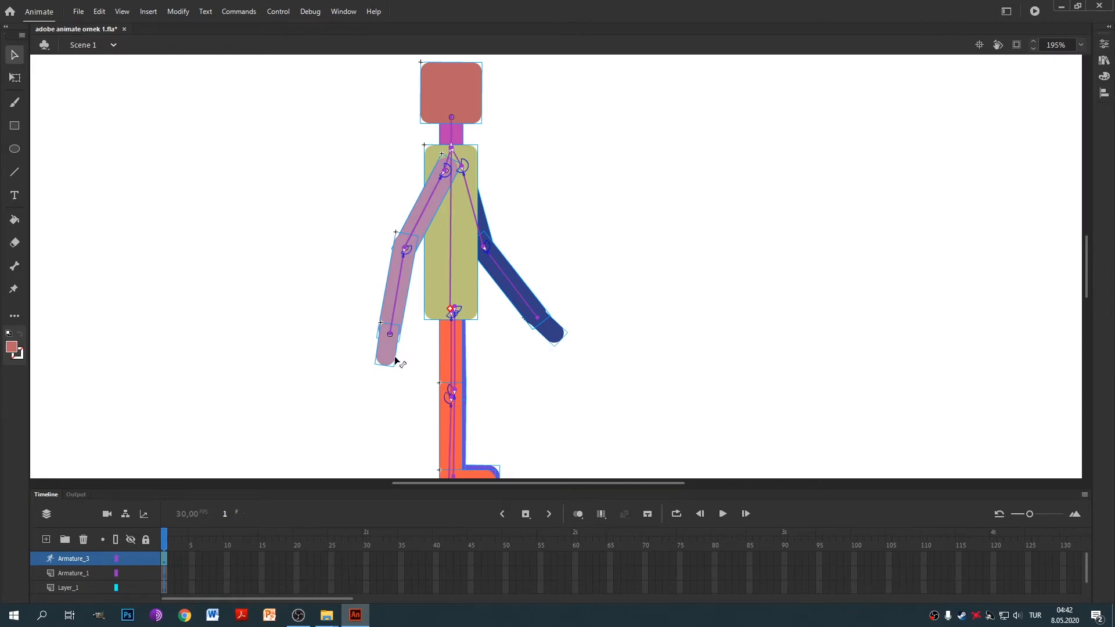
Move the pink hand down-left, line the dark-blue hand up with its forearm, and swing that arm down-right.
{"action": "left_click_drag", "start_coordinate": [393, 359], "coordinate": [385, 373]}
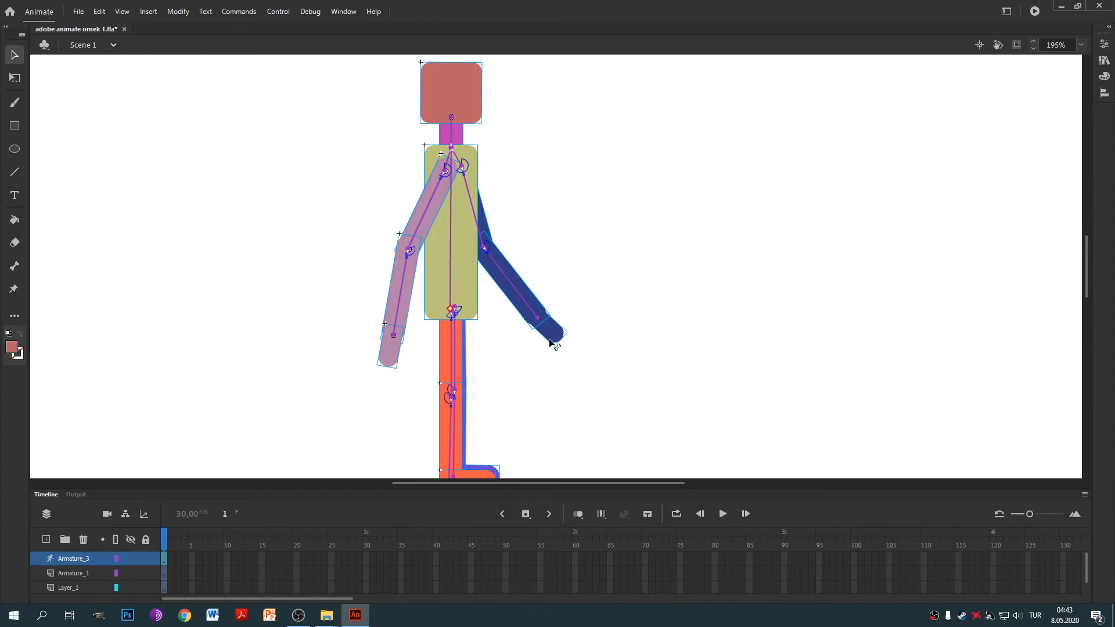
{"action": "left_click_drag", "start_coordinate": [556, 339], "coordinate": [551, 344]}
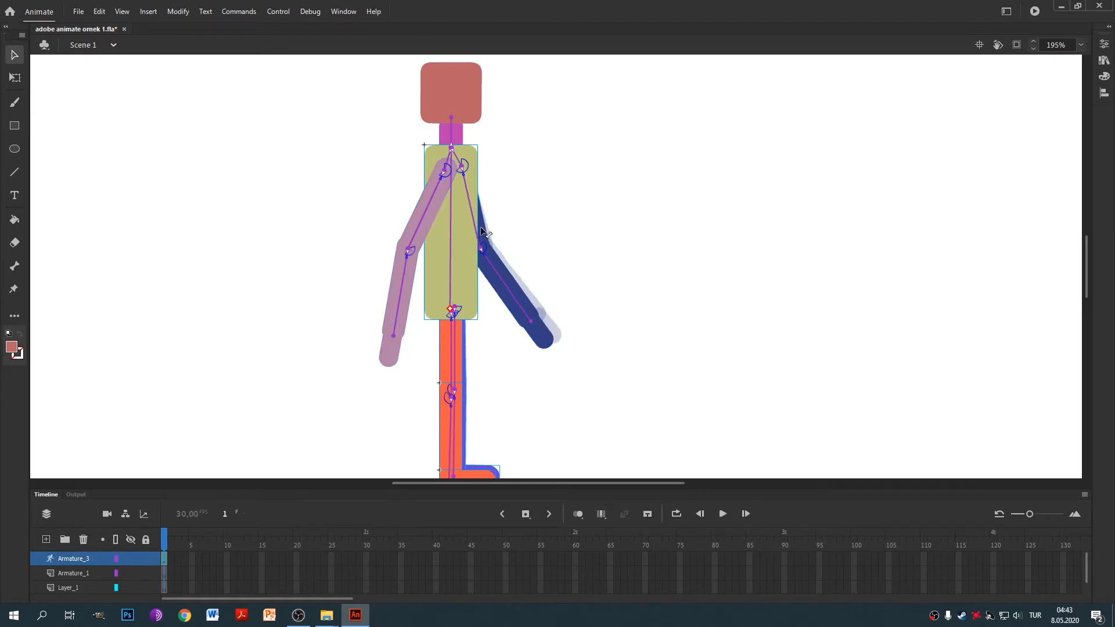
{"action": "left_click_drag", "start_coordinate": [488, 230], "coordinate": [495, 270]}
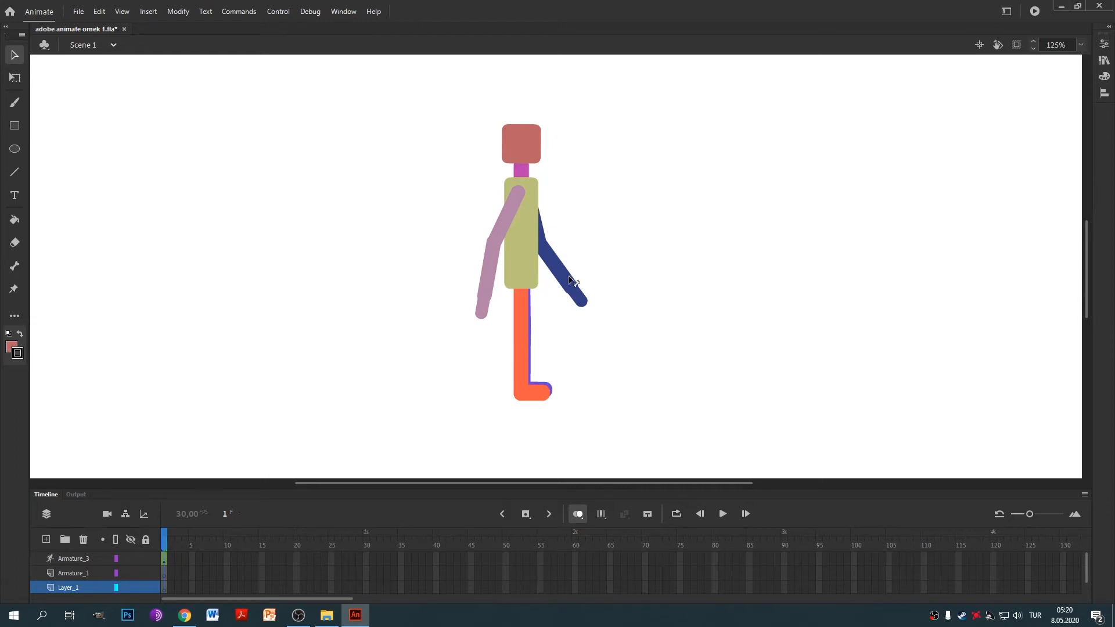
Reveal the figure's bones and swing the purple leg out into a walking stride.
{"action": "left_click", "coordinate": [534, 305]}
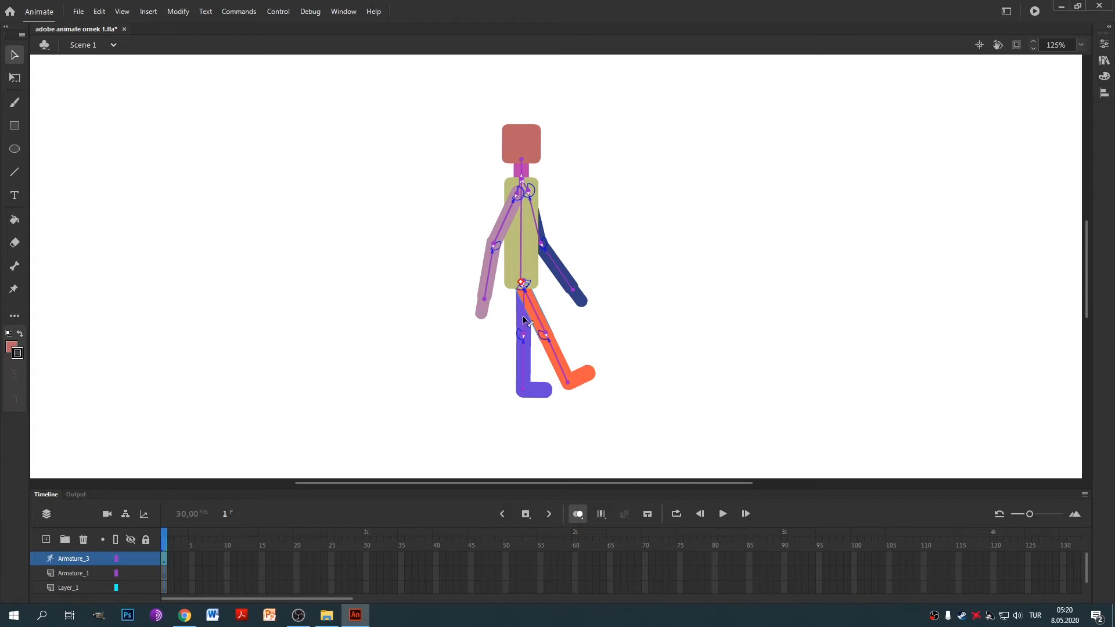
{"action": "mouse_move", "coordinate": [521, 319]}
{"action": "left_mouse_down"}
{"action": "mouse_move", "coordinate": [503, 319]}
{"action": "mouse_move", "coordinate": [540, 316]}
{"action": "left_mouse_up"}
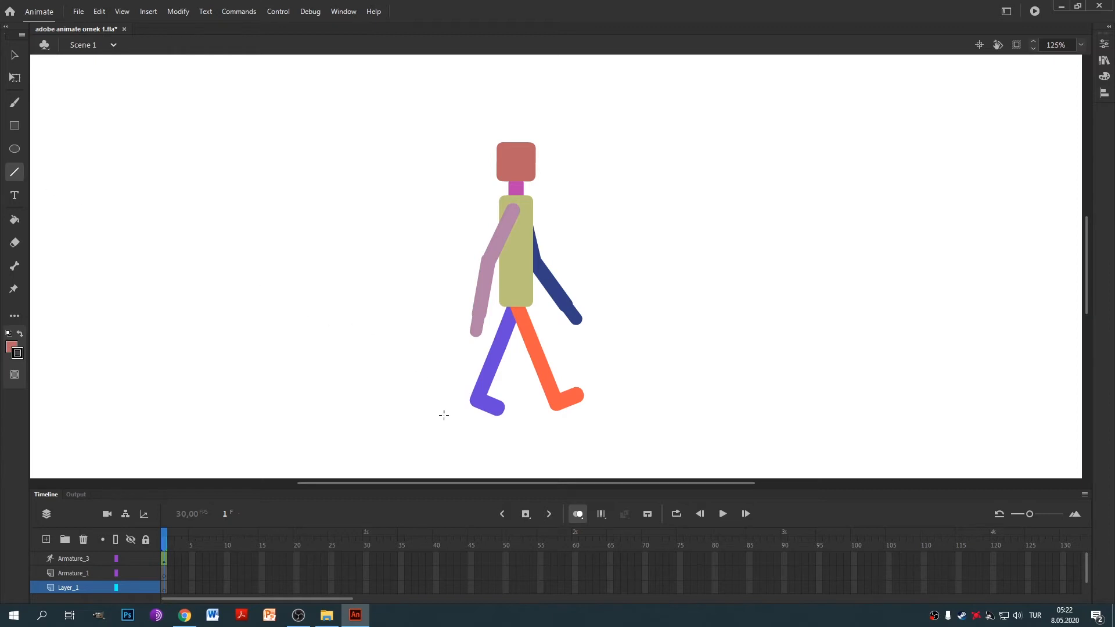
Draw a horizontal ground line under the figure's feet, redrawing it after undoing the first attempt.
{"action": "left_click_drag", "start_coordinate": [449, 416], "coordinate": [634, 415]}
{"action": "key", "text": "ctrl+z"}
{"action": "left_click_drag", "start_coordinate": [459, 413], "coordinate": [679, 486]}
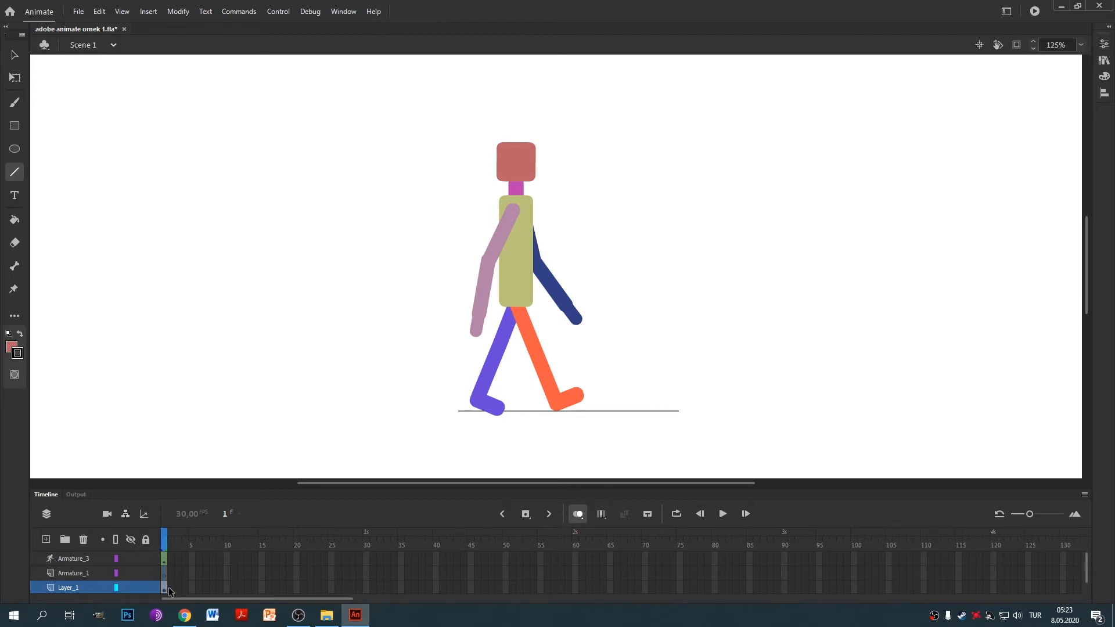
Extend Layer_1 to frame 25 with Insert Frame.
{"action": "left_click_drag", "start_coordinate": [168, 589], "coordinate": [244, 589]}
{"action": "right_click", "coordinate": [329, 589]}
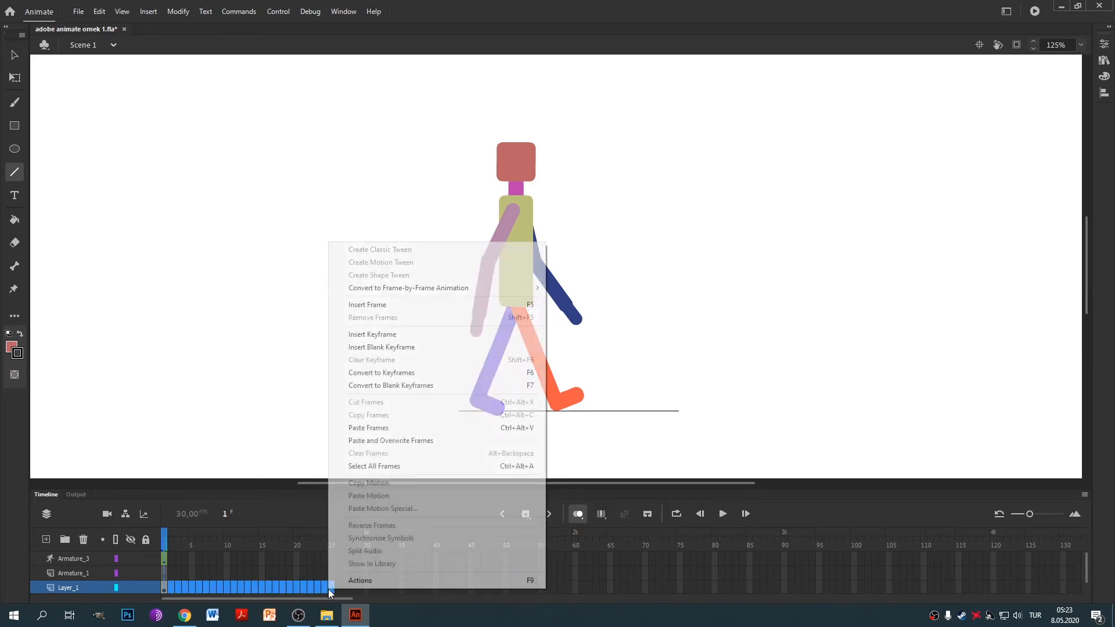
{"action": "left_click", "coordinate": [403, 304]}
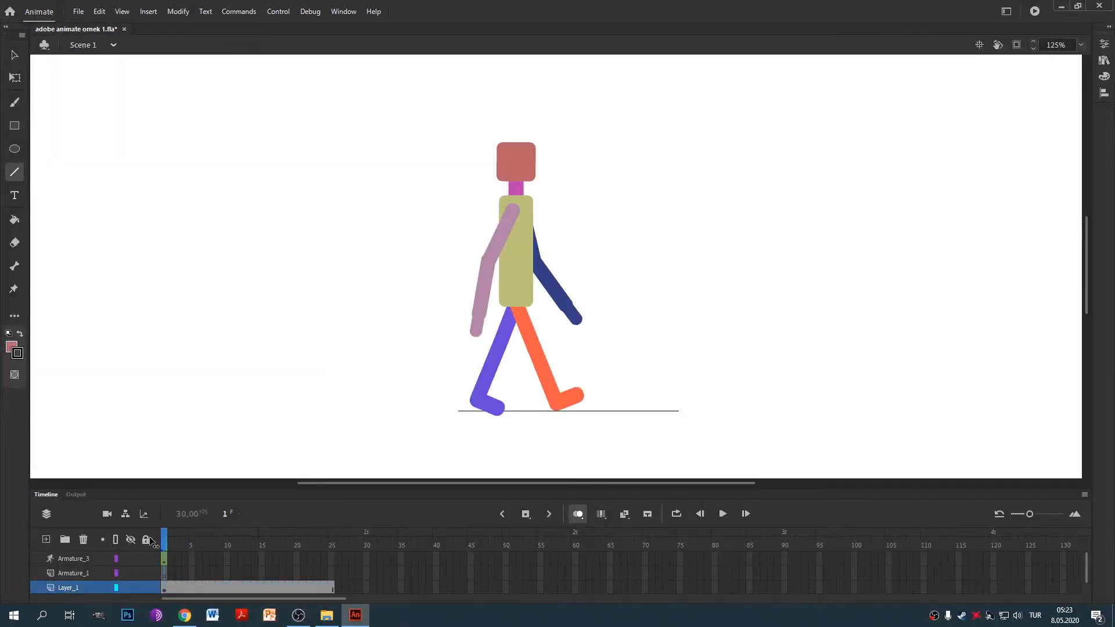
{"action": "mouse_move", "coordinate": [165, 545]}
{"action": "left_mouse_down"}
{"action": "mouse_move", "coordinate": [331, 546]}
{"action": "mouse_move", "coordinate": [144, 548]}
{"action": "left_mouse_up"}
Extend both armature layers to frame 25 as well.
{"action": "left_click_drag", "start_coordinate": [166, 562], "coordinate": [332, 574]}
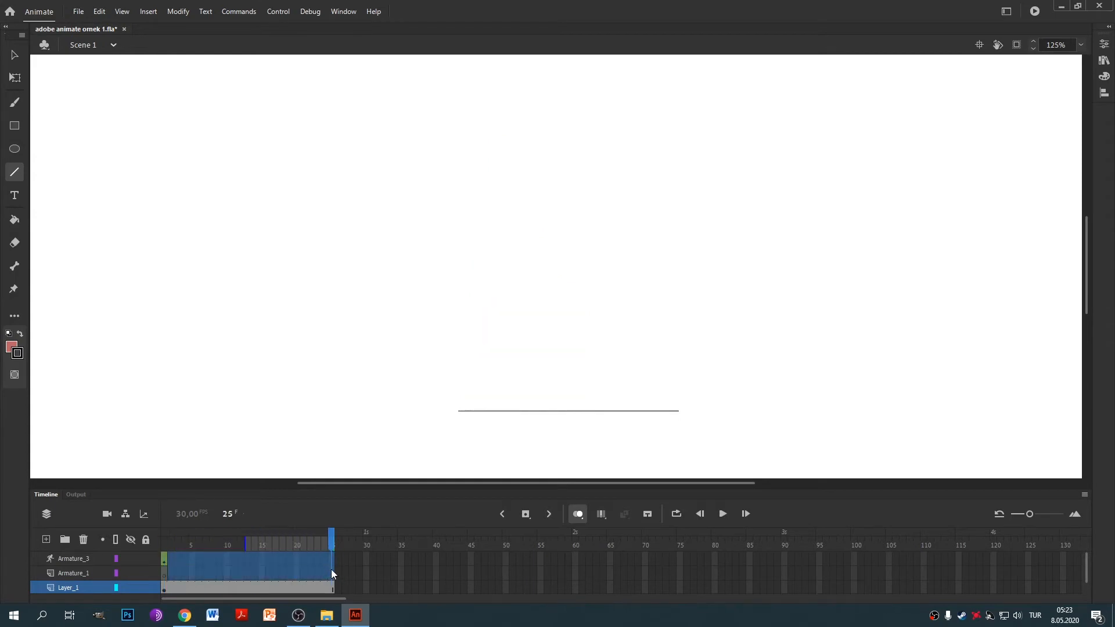
{"action": "right_click", "coordinate": [331, 563]}
{"action": "left_click", "coordinate": [428, 387]}
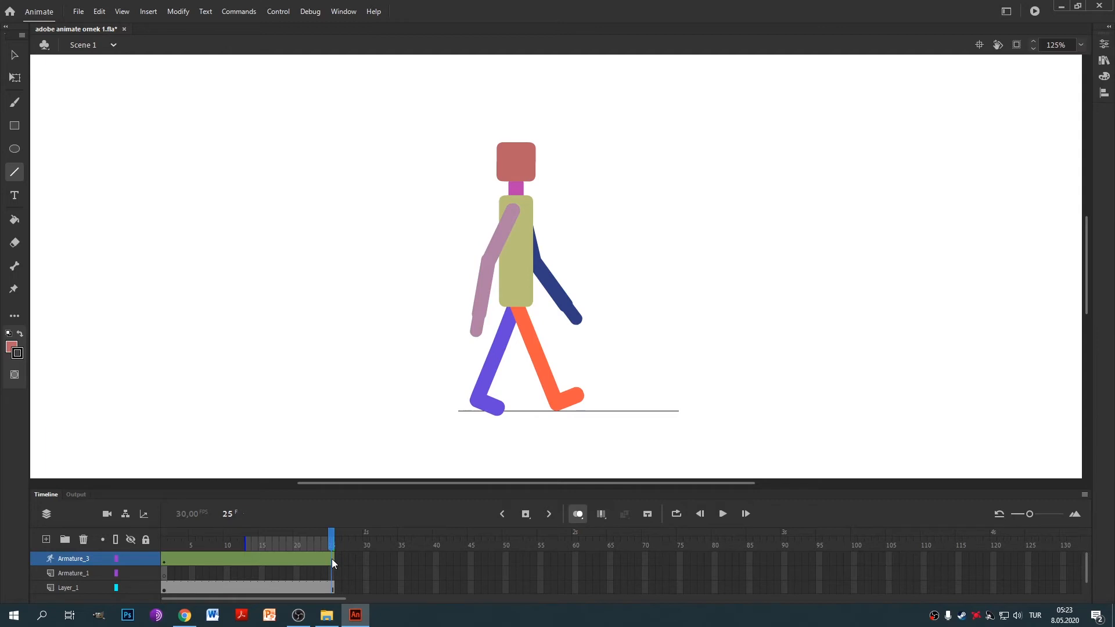
Copy the frame 1 pose of Armature_3.
{"action": "left_click", "coordinate": [165, 559]}
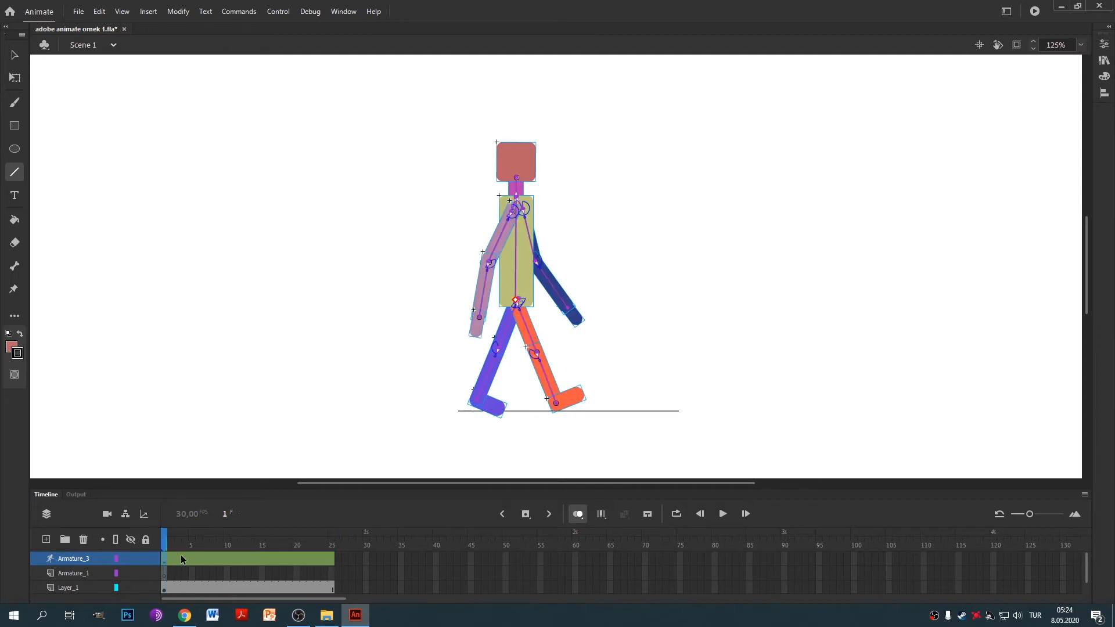
{"action": "right_click", "coordinate": [165, 560]}
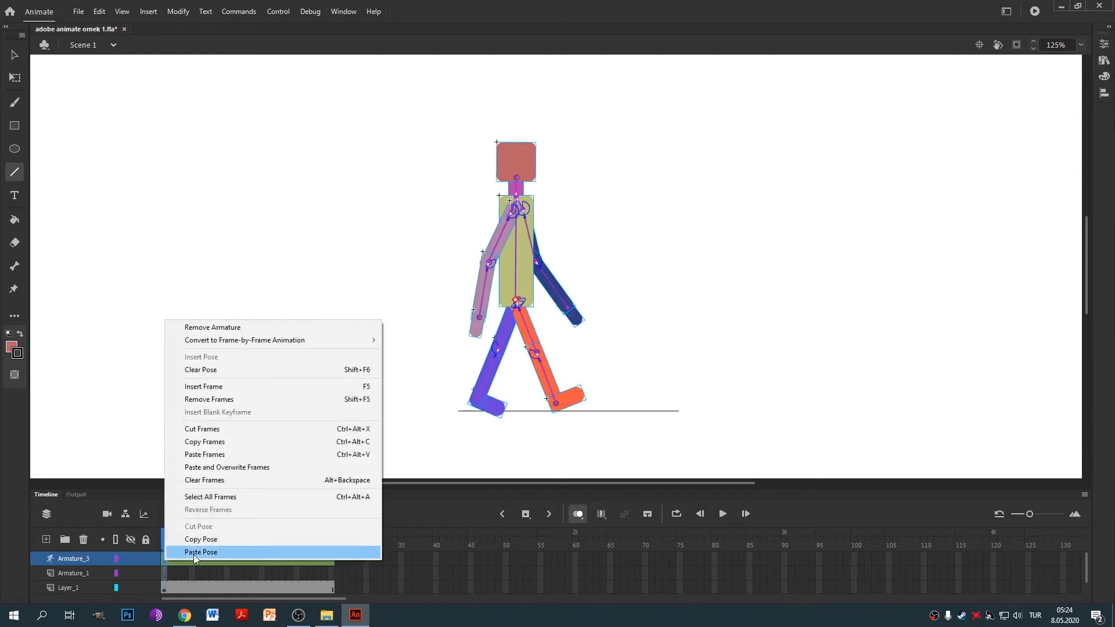
{"action": "left_click", "coordinate": [201, 539]}
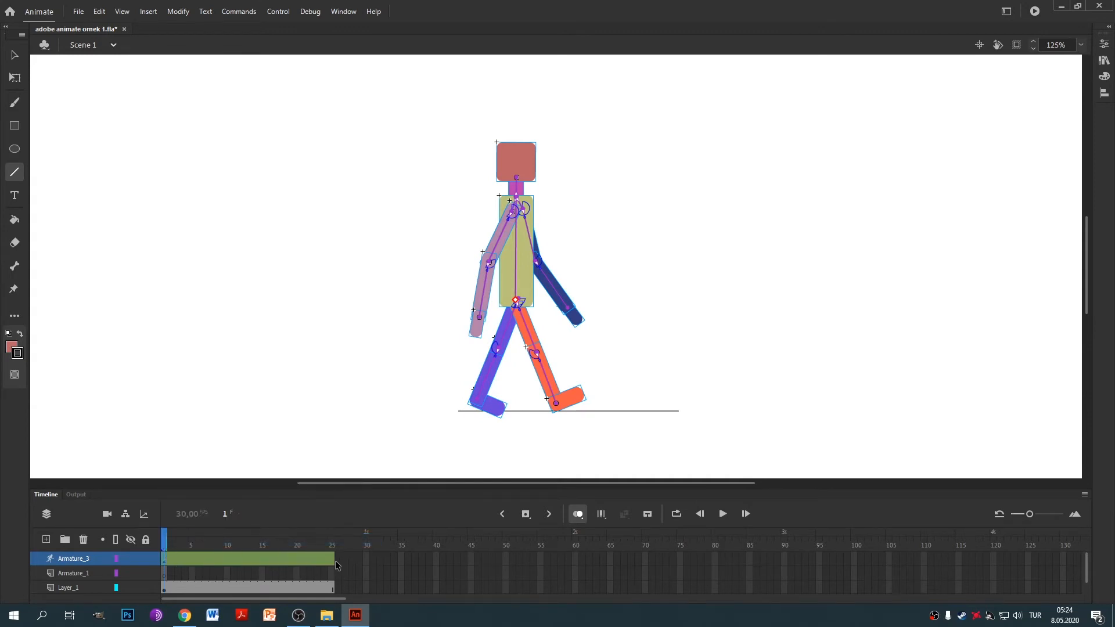
{"action": "right_click", "coordinate": [165, 561]}
Paste the frame 1 pose into frame 25 of Armature_3 and preview the motion.
{"action": "left_click", "coordinate": [333, 562]}
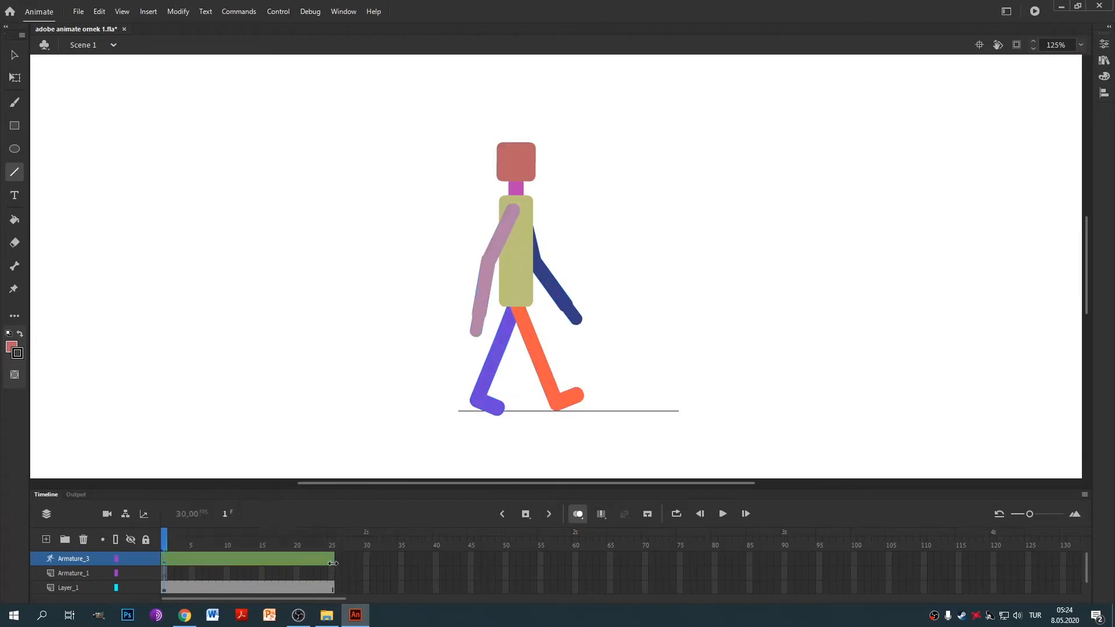
{"action": "right_click", "coordinate": [332, 562]}
{"action": "left_click", "coordinate": [354, 548]}
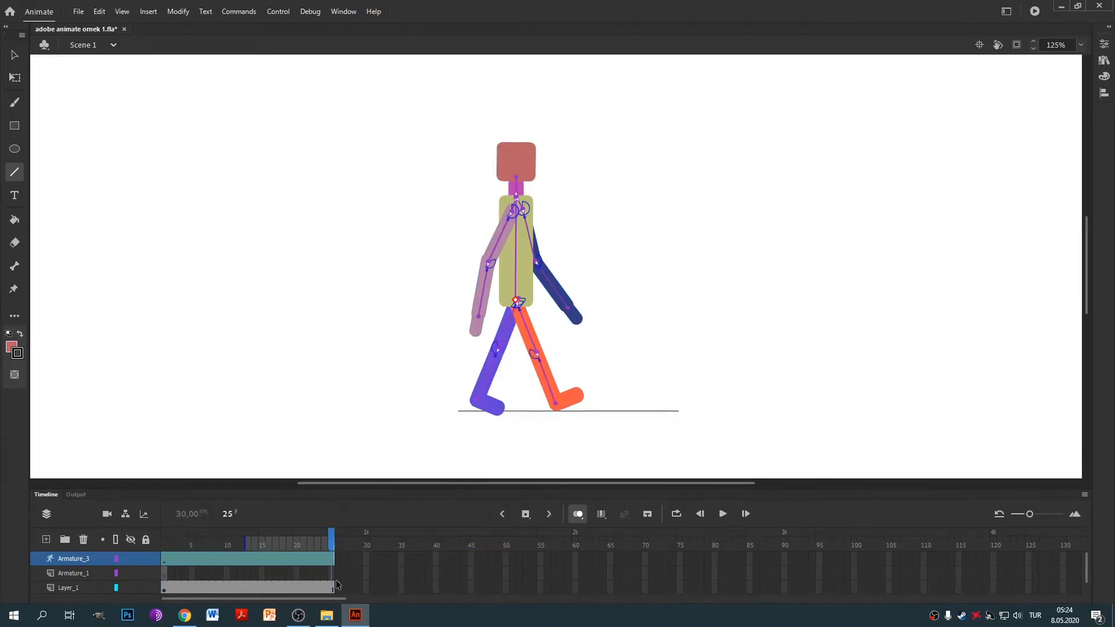
{"action": "left_click", "coordinate": [331, 573]}
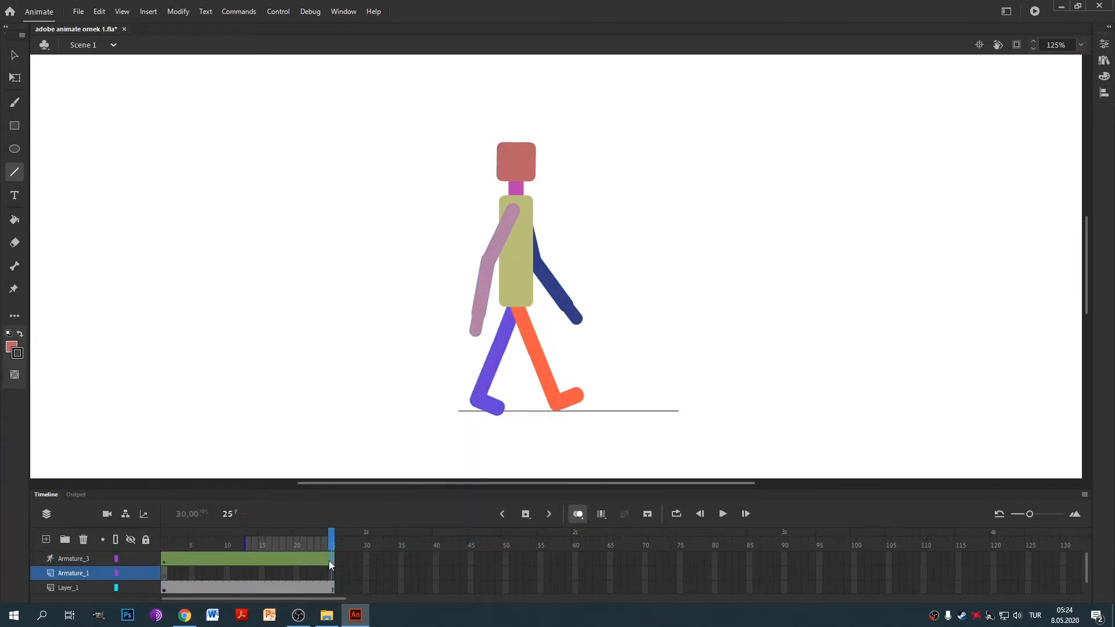
{"action": "left_click", "coordinate": [330, 559]}
{"action": "right_click", "coordinate": [333, 558]}
{"action": "left_click", "coordinate": [377, 549]}
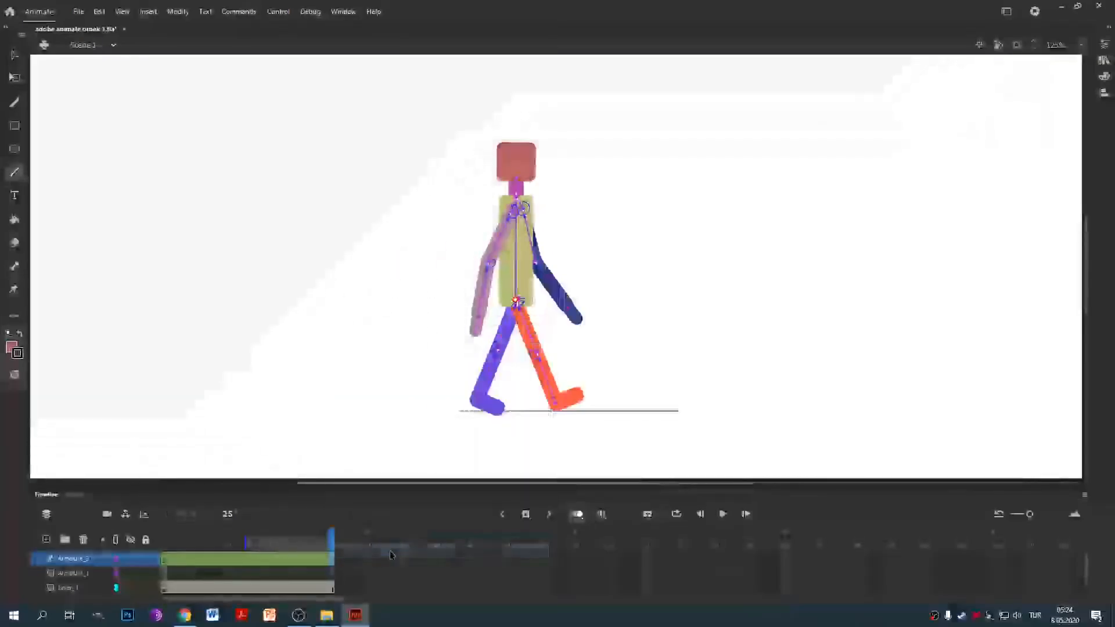
{"action": "left_click_drag", "start_coordinate": [336, 535], "coordinate": [250, 551]}
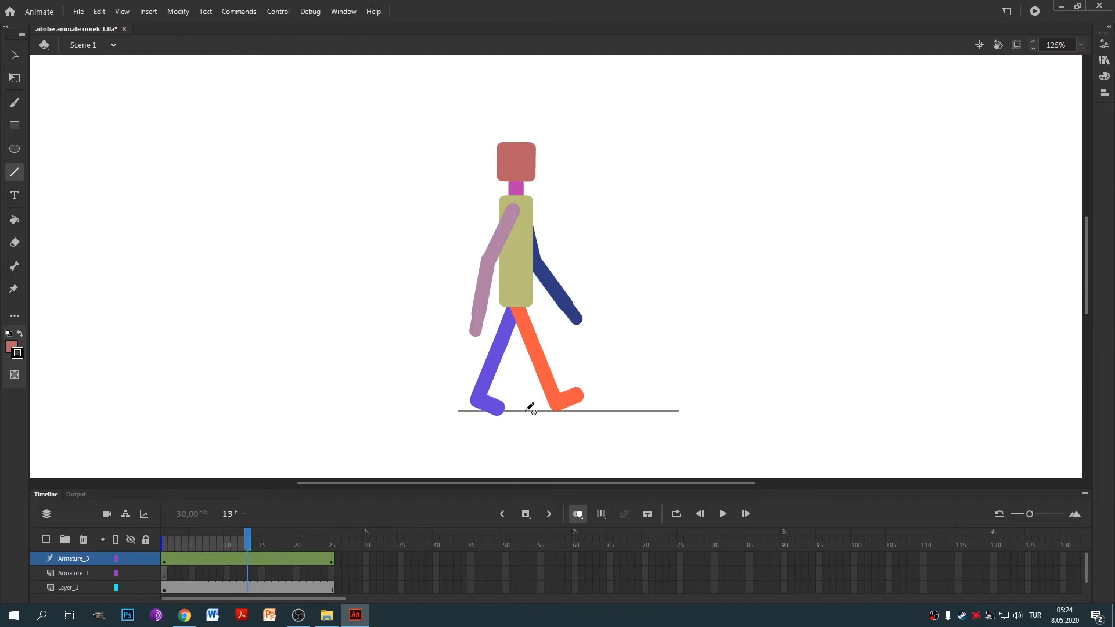
At frame 13, swing the orange leg to the left into the mirrored stride.
{"action": "key", "text": "v"}
{"action": "left_click", "coordinate": [531, 336]}
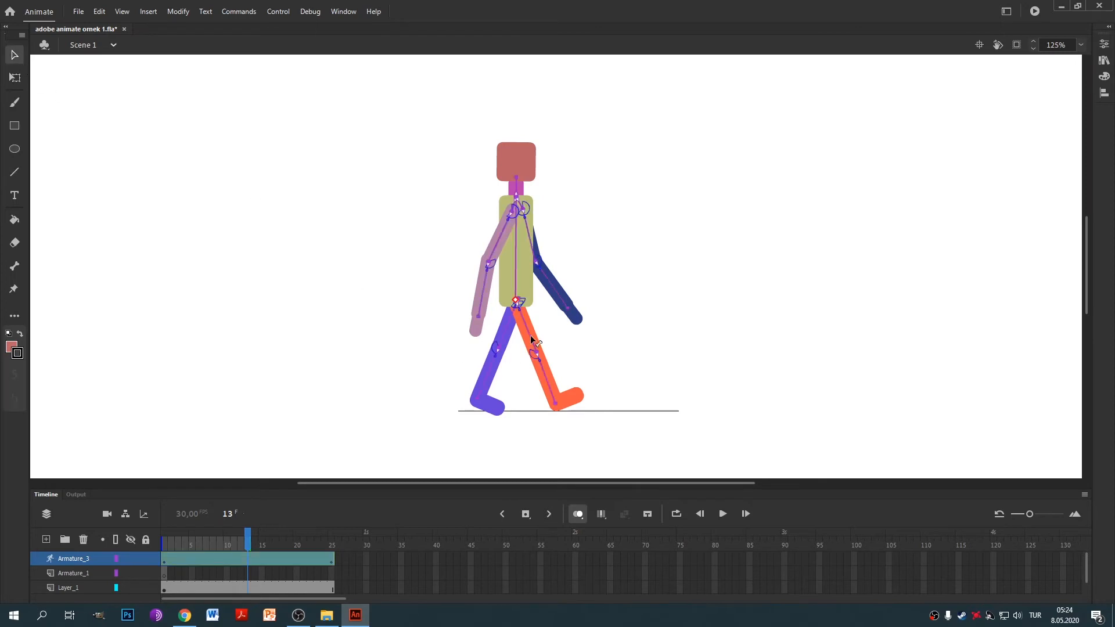
{"action": "left_click_drag", "start_coordinate": [528, 335], "coordinate": [503, 345]}
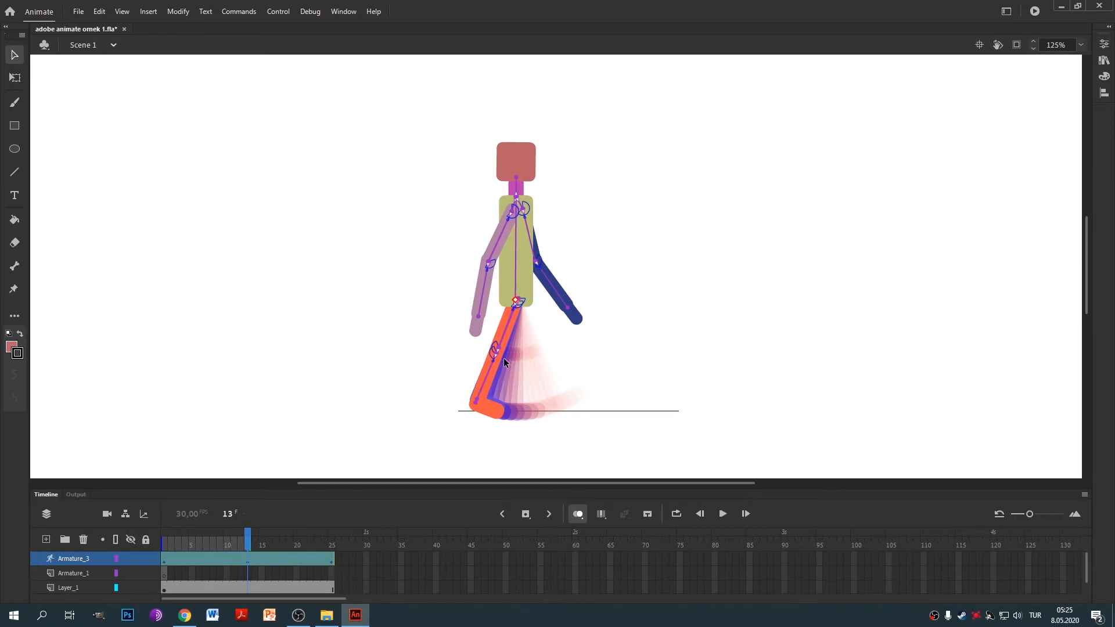
{"action": "left_click_drag", "start_coordinate": [504, 353], "coordinate": [511, 353]}
{"action": "left_click_drag", "start_coordinate": [511, 358], "coordinate": [546, 351]}
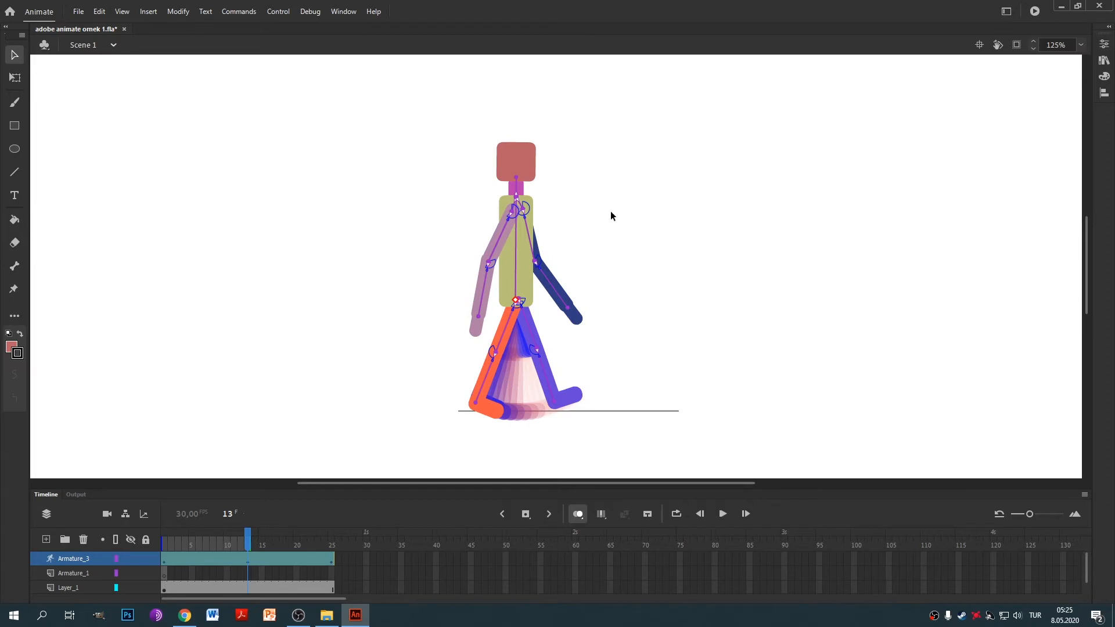
Swap the arms at frame 13, pink arm back to the right and dark-blue arm left.
{"action": "left_click_drag", "start_coordinate": [498, 243], "coordinate": [522, 247]}
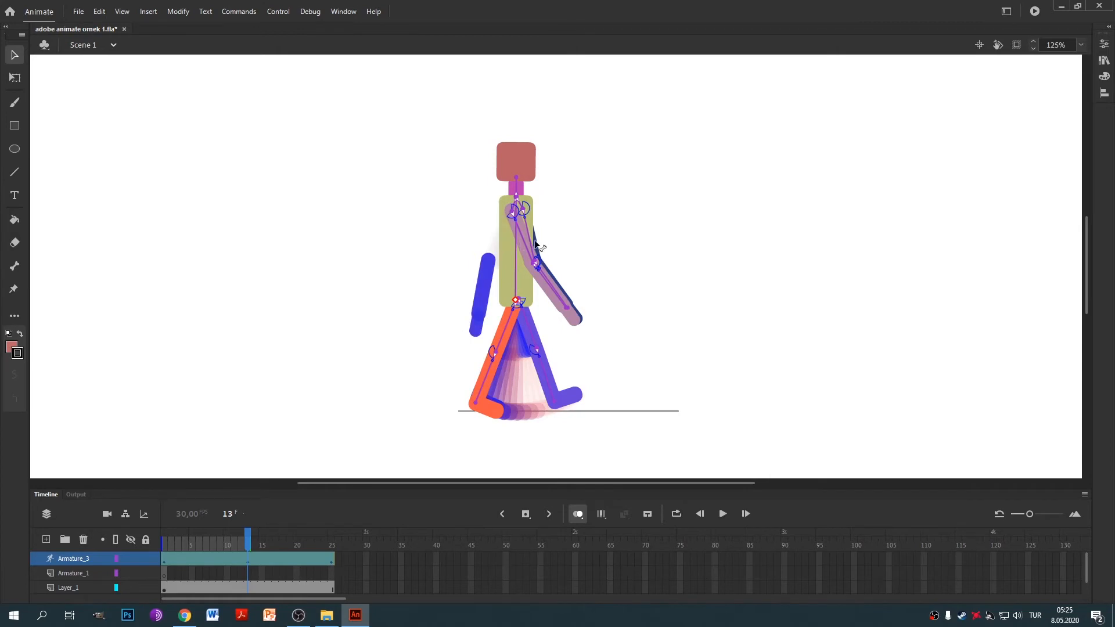
{"action": "left_click_drag", "start_coordinate": [533, 242], "coordinate": [497, 255]}
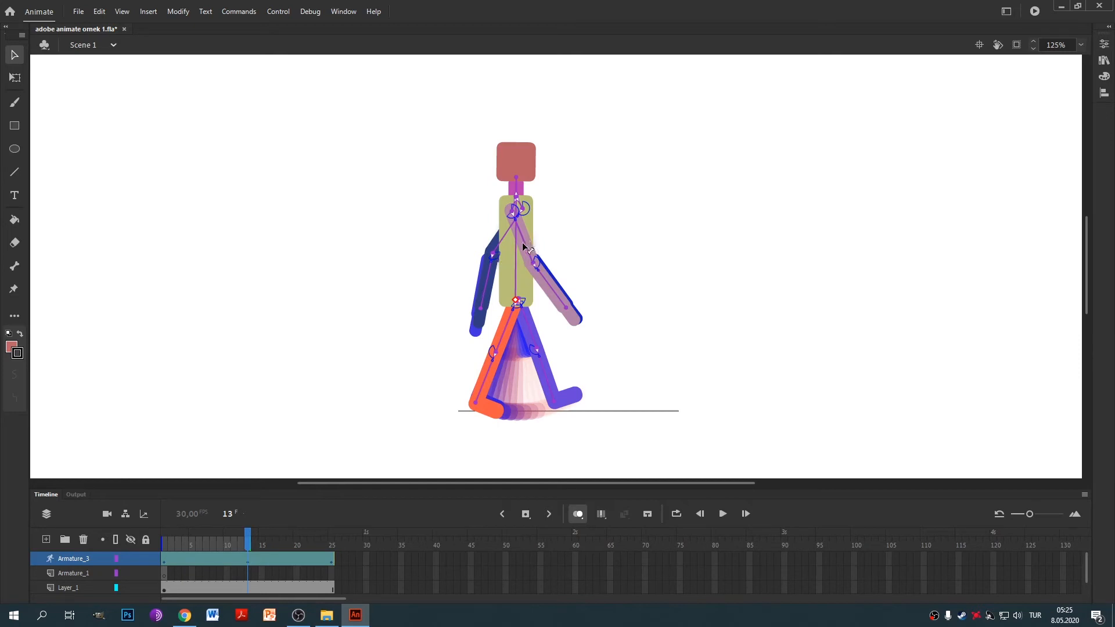
{"action": "left_click_drag", "start_coordinate": [522, 243], "coordinate": [532, 249]}
{"action": "mouse_move", "coordinate": [251, 540]}
{"action": "left_mouse_down"}
{"action": "mouse_move", "coordinate": [181, 544]}
{"action": "mouse_move", "coordinate": [332, 563]}
{"action": "mouse_move", "coordinate": [180, 568]}
{"action": "mouse_move", "coordinate": [331, 573]}
{"action": "mouse_move", "coordinate": [262, 571]}
{"action": "left_mouse_up"}
{"action": "mouse_move", "coordinate": [176, 546]}
{"action": "left_mouse_down"}
{"action": "mouse_move", "coordinate": [325, 549]}
{"action": "mouse_move", "coordinate": [174, 559]}
{"action": "left_mouse_up"}
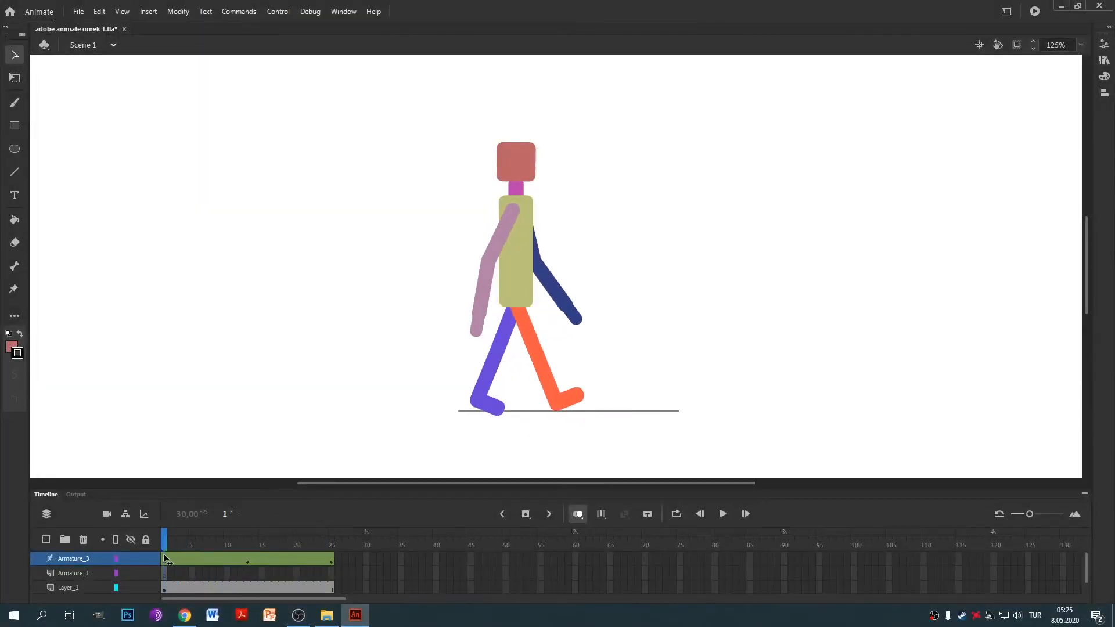
Scrub through the walk to frame 7, where the legs pass together, and test bending a leg.
{"action": "left_click_drag", "start_coordinate": [196, 549], "coordinate": [206, 573]}
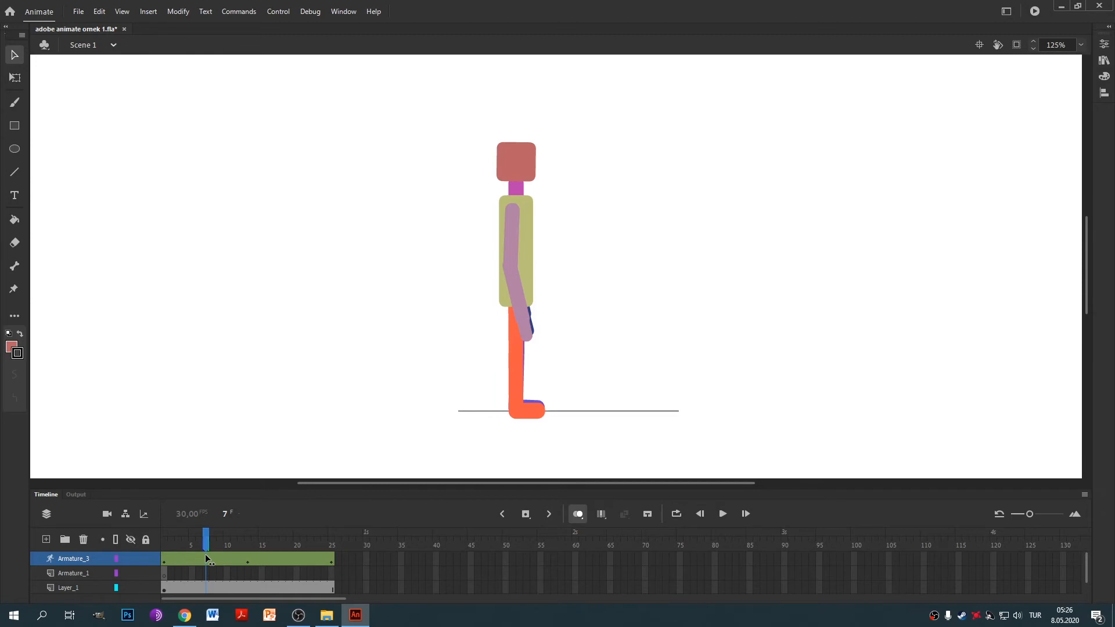
{"action": "left_click_drag", "start_coordinate": [207, 555], "coordinate": [203, 555]}
{"action": "mouse_move", "coordinate": [206, 539]}
{"action": "left_mouse_down"}
{"action": "mouse_move", "coordinate": [135, 546]}
{"action": "mouse_move", "coordinate": [205, 559]}
{"action": "left_mouse_up"}
{"action": "left_click_drag", "start_coordinate": [519, 353], "coordinate": [517, 359]}
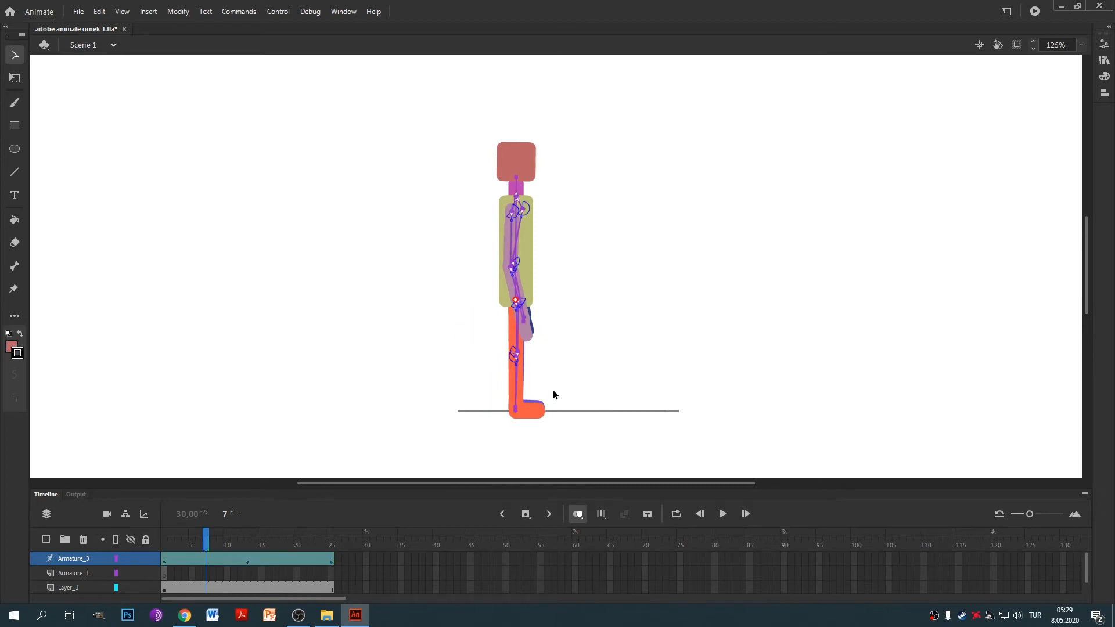
At frame 7, swing the purple leg back behind the orange leg, knee bent and foot lifted.
{"action": "scroll", "coordinate": [534, 386], "scroll_direction": "up", "scroll_amount": 2}
{"action": "scroll", "coordinate": [534, 386], "scroll_direction": "up", "scroll_amount": 4}
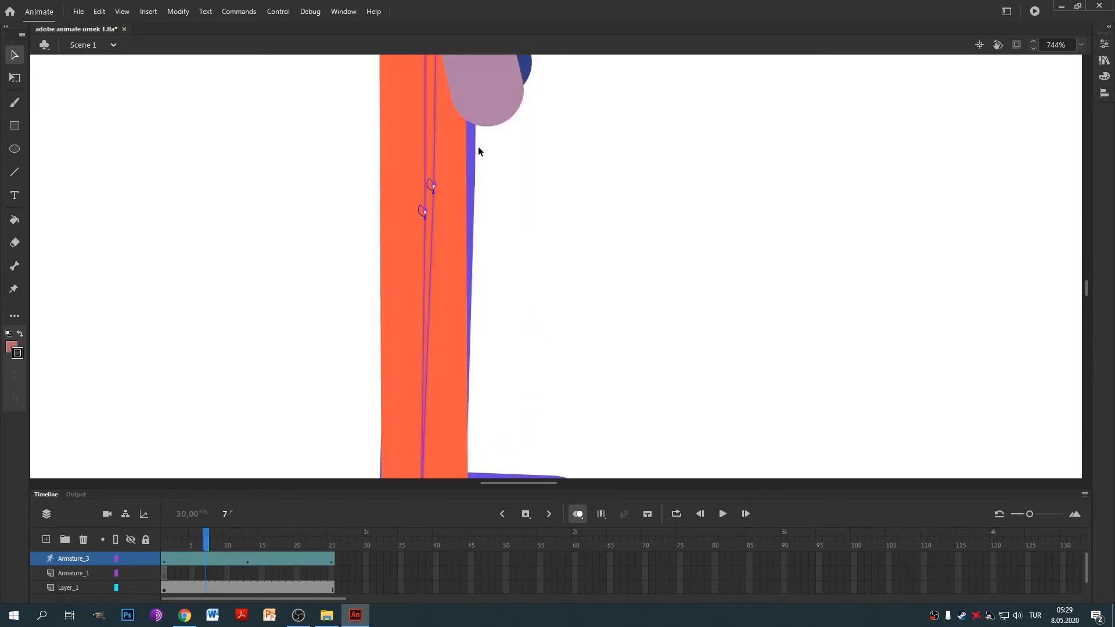
{"action": "left_click_drag", "start_coordinate": [457, 155], "coordinate": [381, 187]}
{"action": "left_click_drag", "start_coordinate": [360, 138], "coordinate": [437, 171]}
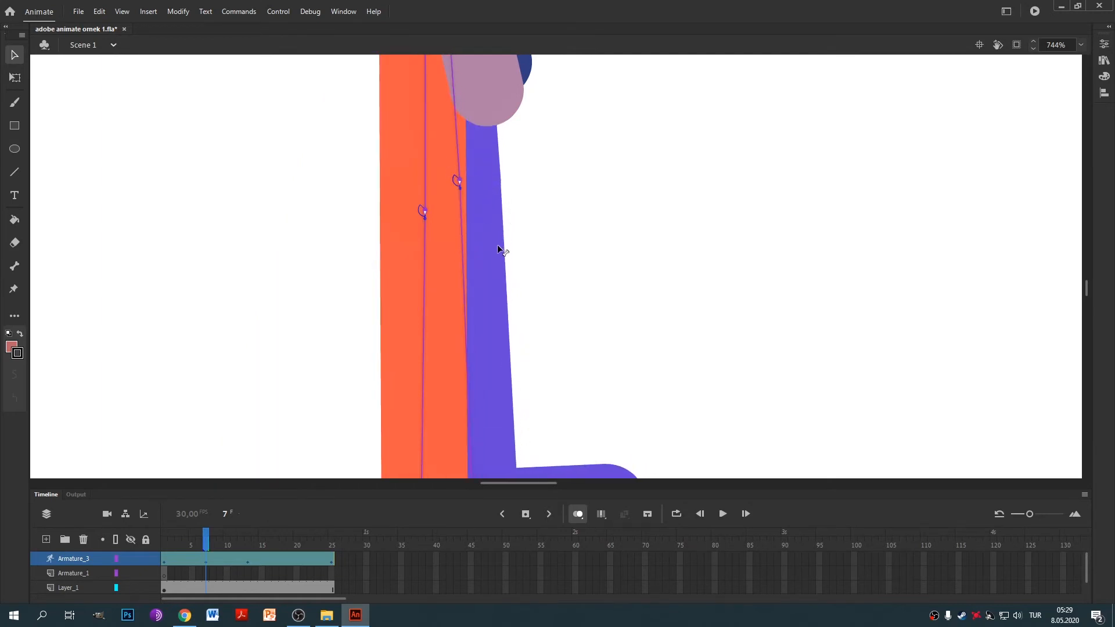
{"action": "left_click_drag", "start_coordinate": [488, 343], "coordinate": [400, 248]}
{"action": "scroll", "coordinate": [418, 284], "scroll_direction": "down", "scroll_amount": 6}
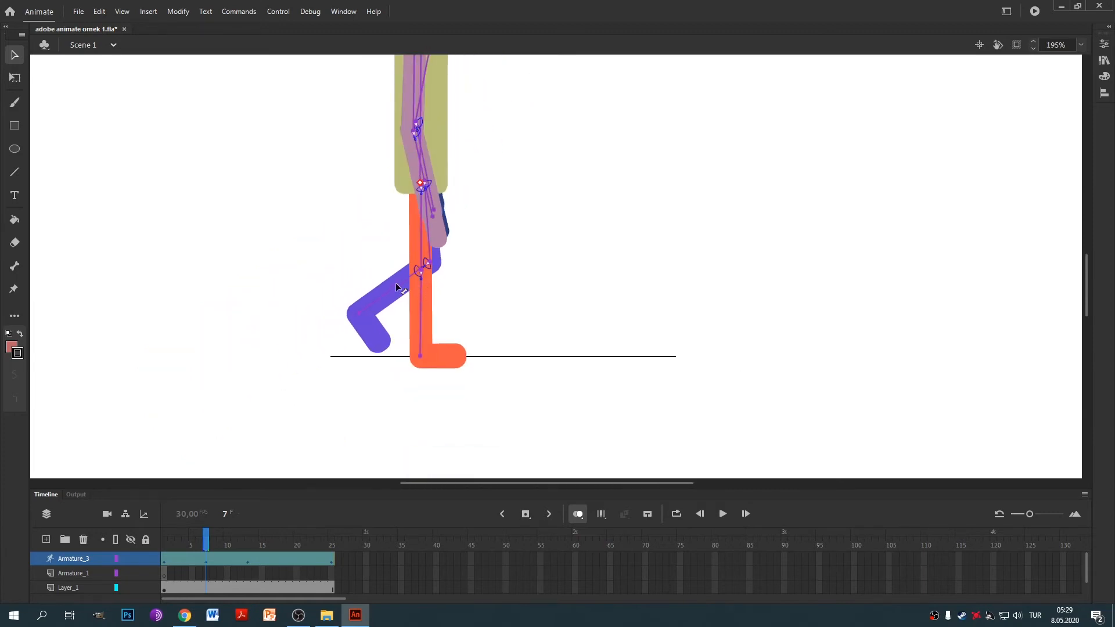
{"action": "left_click_drag", "start_coordinate": [399, 282], "coordinate": [400, 284]}
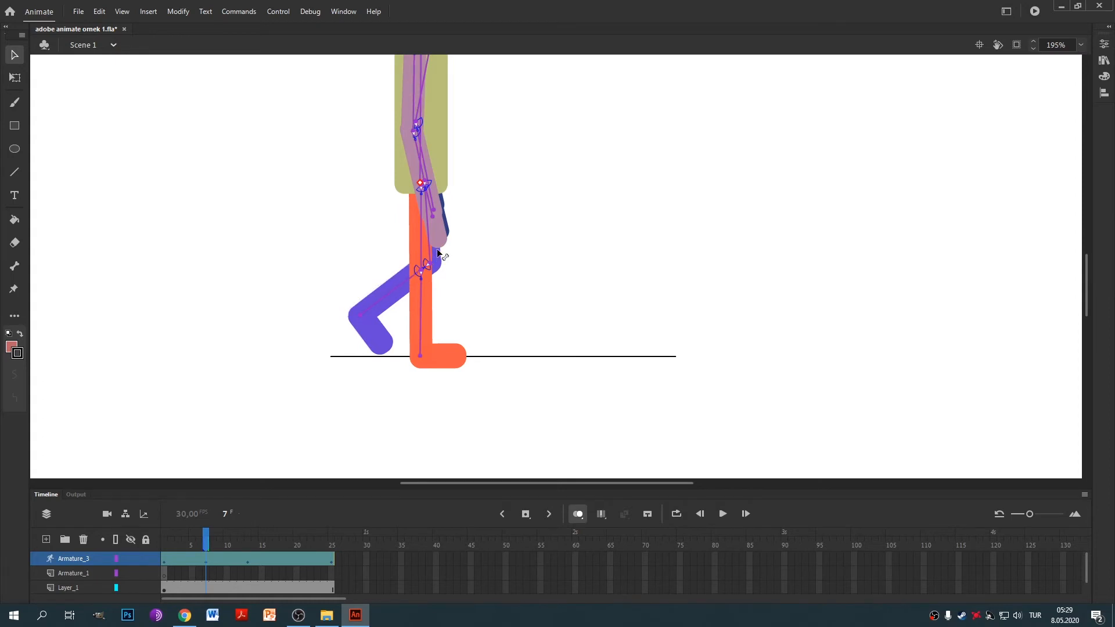
{"action": "left_click_drag", "start_coordinate": [437, 253], "coordinate": [440, 255]}
{"action": "left_click_drag", "start_coordinate": [397, 288], "coordinate": [395, 286]}
{"action": "scroll", "coordinate": [503, 315], "scroll_direction": "down", "scroll_amount": 2}
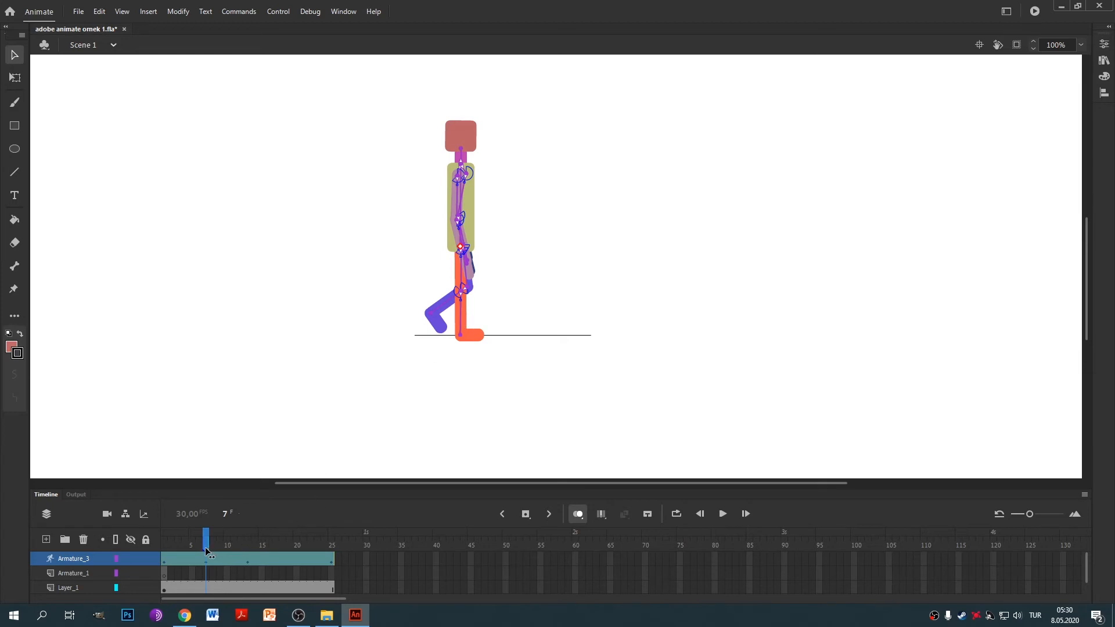
At frame 19, bend the orange leg's knee forward using onion-skin ghosts as reference.
{"action": "left_click_drag", "start_coordinate": [206, 550], "coordinate": [289, 553]}
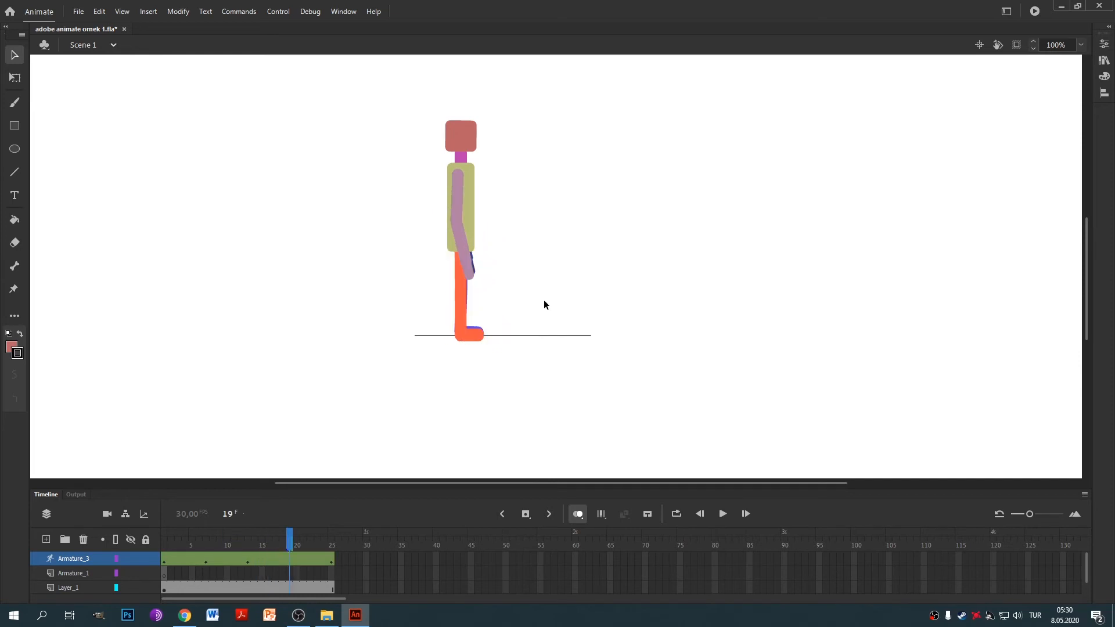
{"action": "left_click", "coordinate": [207, 540]}
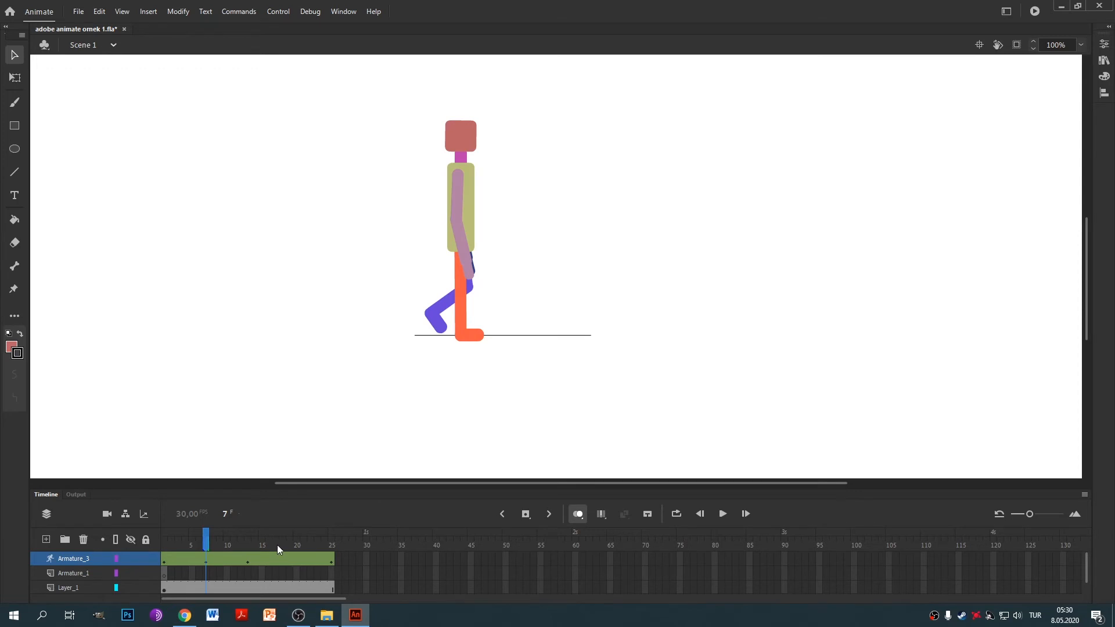
{"action": "left_click_drag", "start_coordinate": [277, 545], "coordinate": [289, 544]}
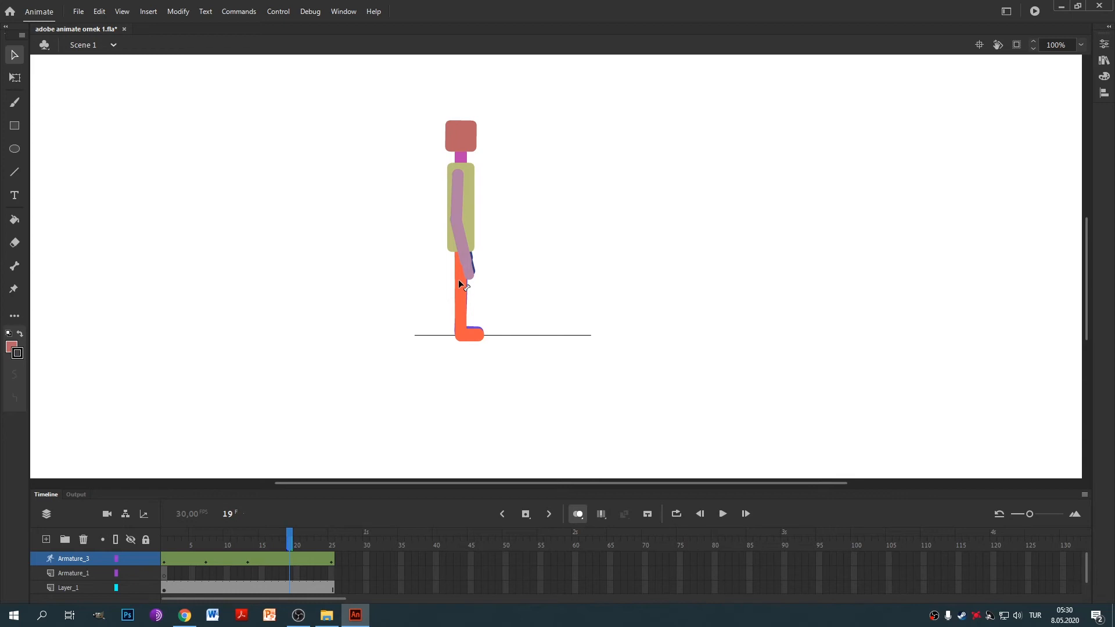
{"action": "left_click_drag", "start_coordinate": [463, 286], "coordinate": [460, 319]}
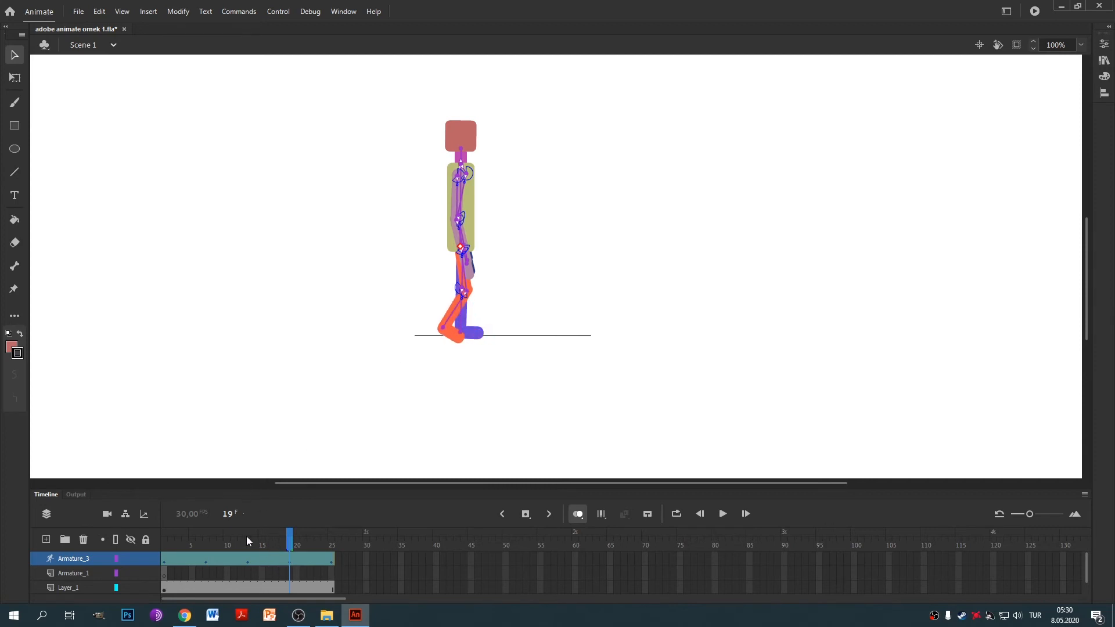
{"action": "left_click_drag", "start_coordinate": [282, 546], "coordinate": [204, 546]}
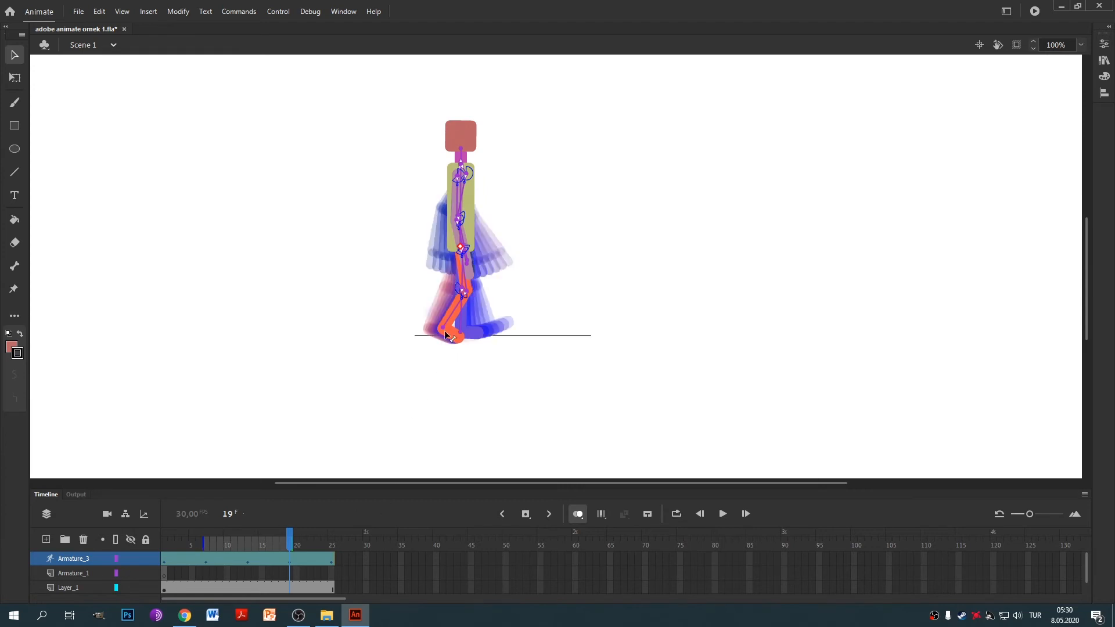
{"action": "scroll", "coordinate": [445, 336], "scroll_direction": "up", "scroll_amount": 3}
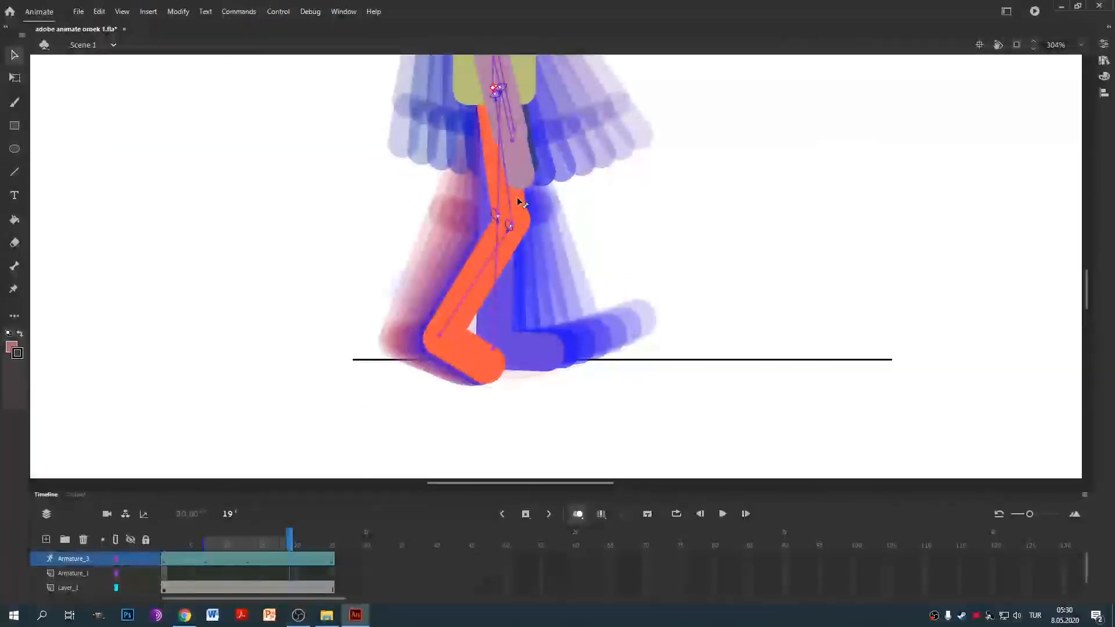
{"action": "left_click_drag", "start_coordinate": [516, 208], "coordinate": [472, 261]}
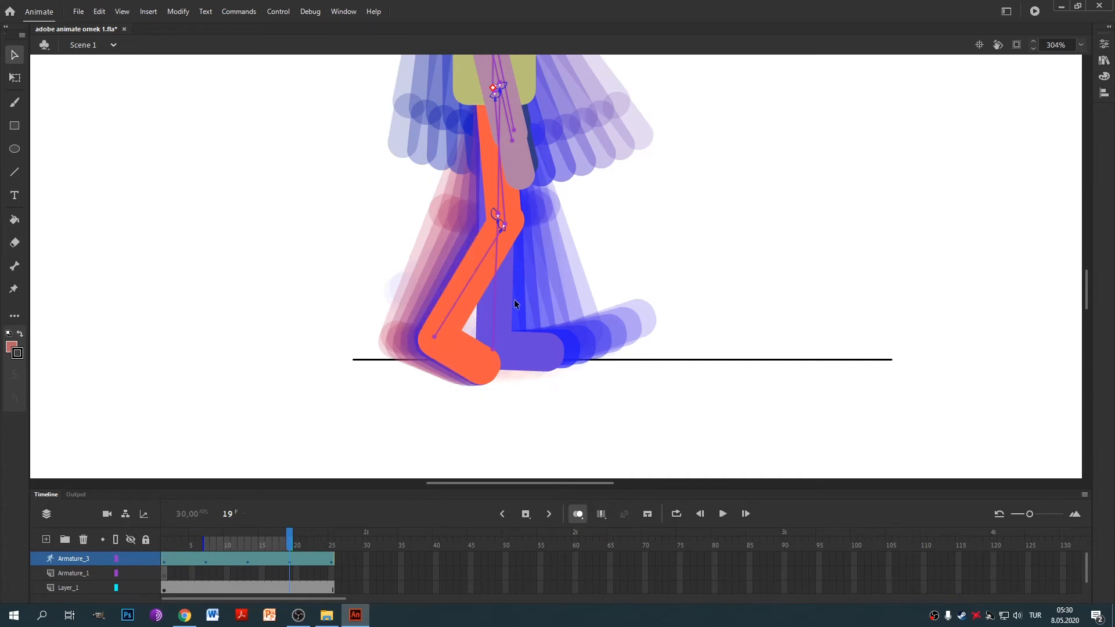
{"action": "left_click_drag", "start_coordinate": [203, 540], "coordinate": [289, 540]}
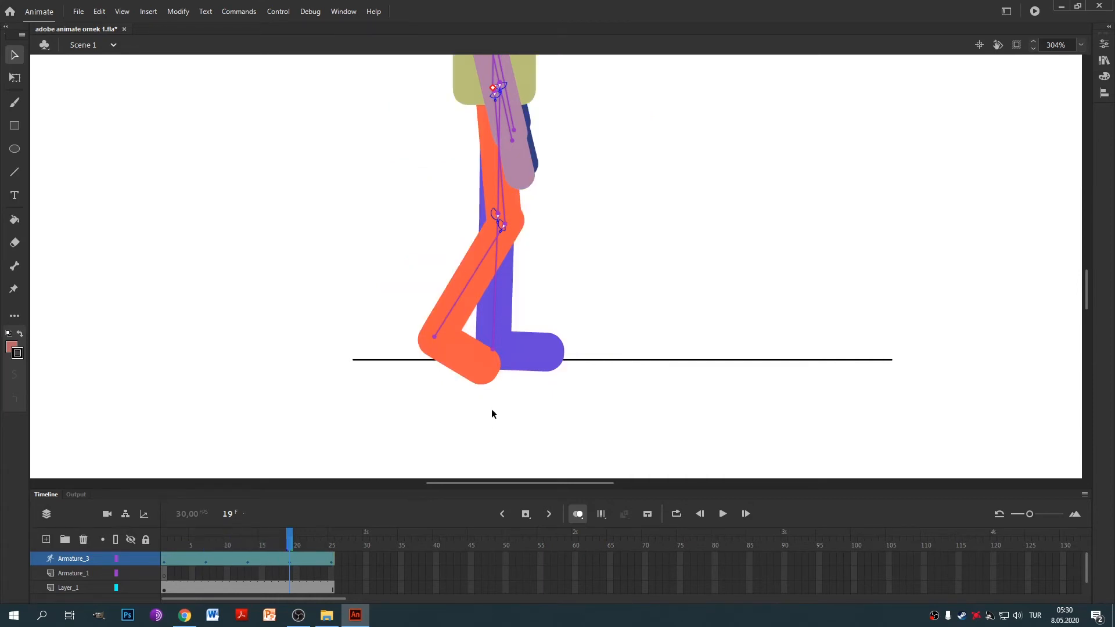
Zoom back to 100%, recentre the figure and scrub through the walk from frame 1.
{"action": "left_click", "coordinate": [206, 540]}
{"action": "key", "text": "ctrl+1"}
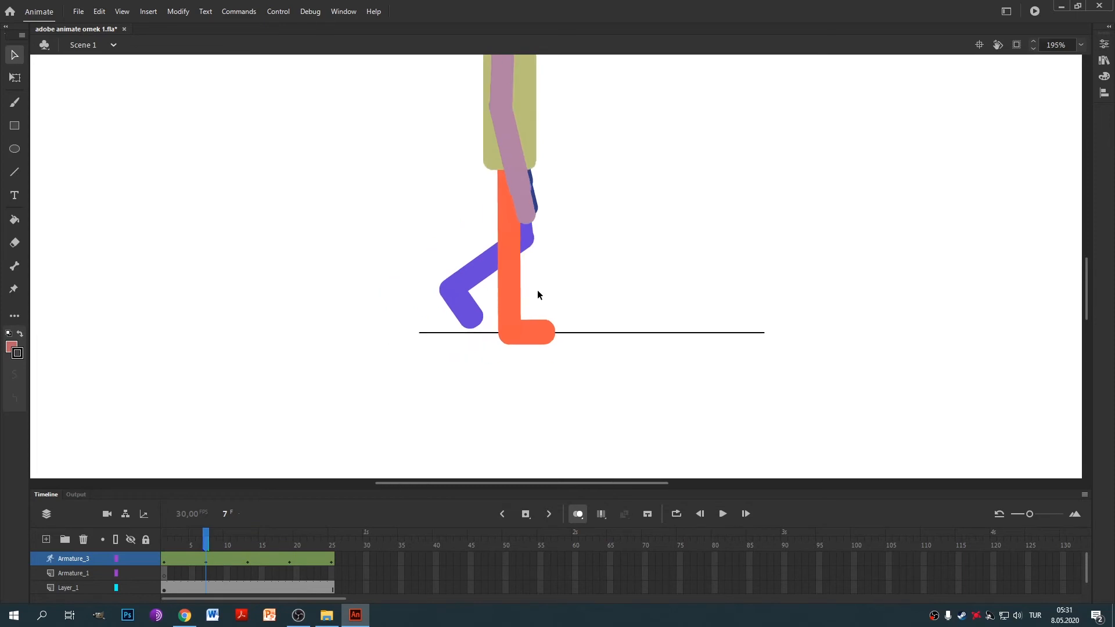
{"action": "left_click_drag", "start_coordinate": [573, 227], "coordinate": [536, 264]}
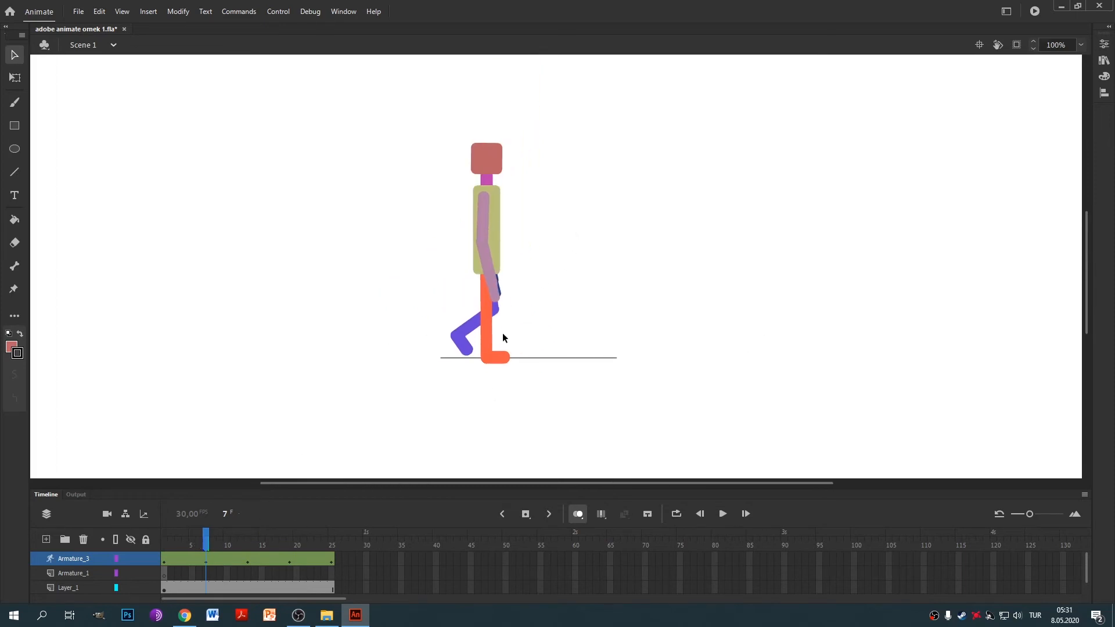
{"action": "left_click_drag", "start_coordinate": [206, 540], "coordinate": [314, 567]}
{"action": "left_click_drag", "start_coordinate": [336, 568], "coordinate": [200, 574]}
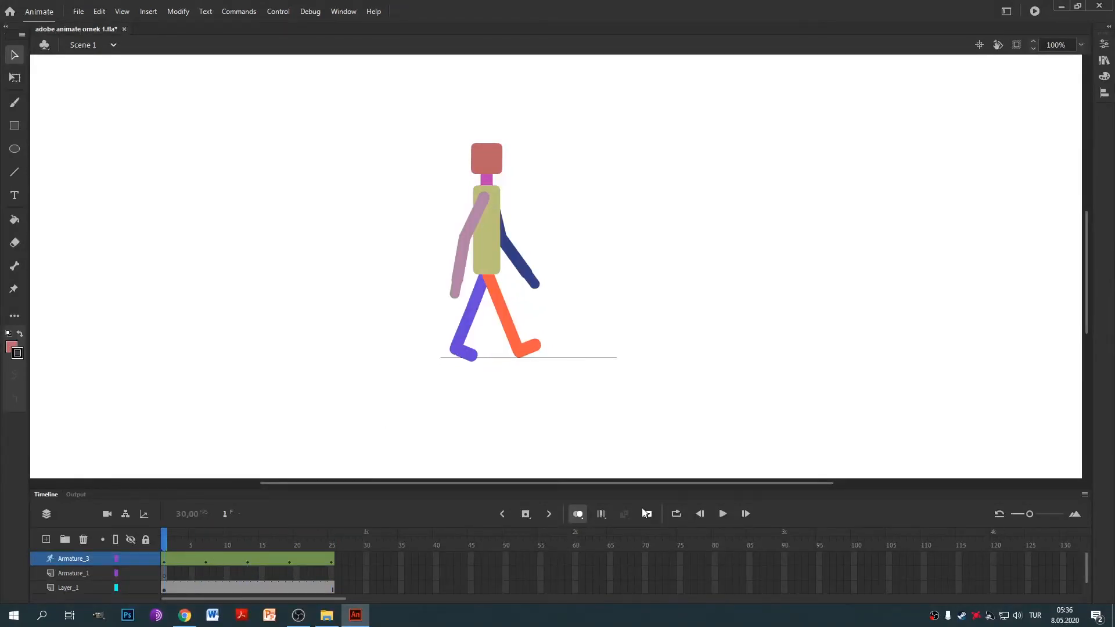
{"action": "left_click", "coordinate": [677, 515]}
{"action": "left_click_drag", "start_coordinate": [308, 534], "coordinate": [164, 534]}
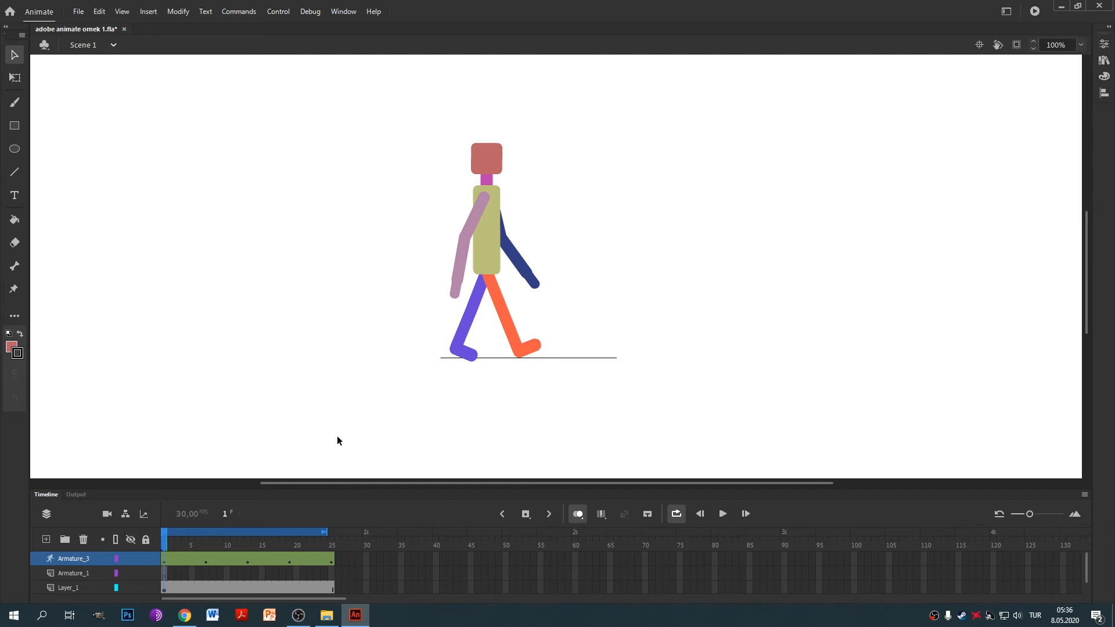
{"action": "key", "text": "Return"}
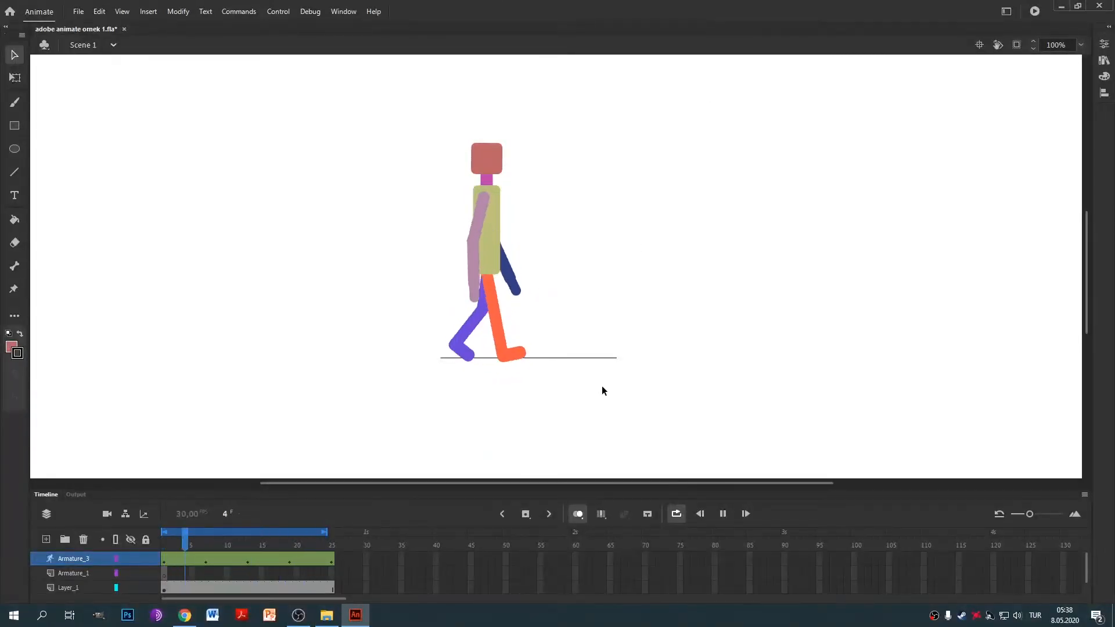
{"action": "left_click", "coordinate": [677, 514]}
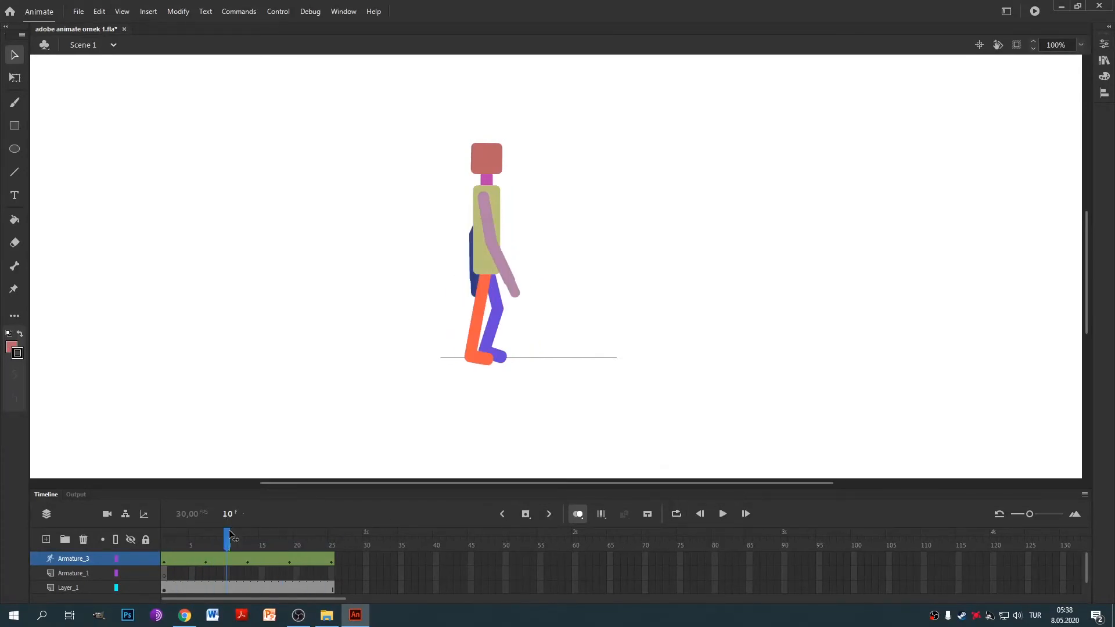
{"action": "left_click_drag", "start_coordinate": [230, 534], "coordinate": [171, 573]}
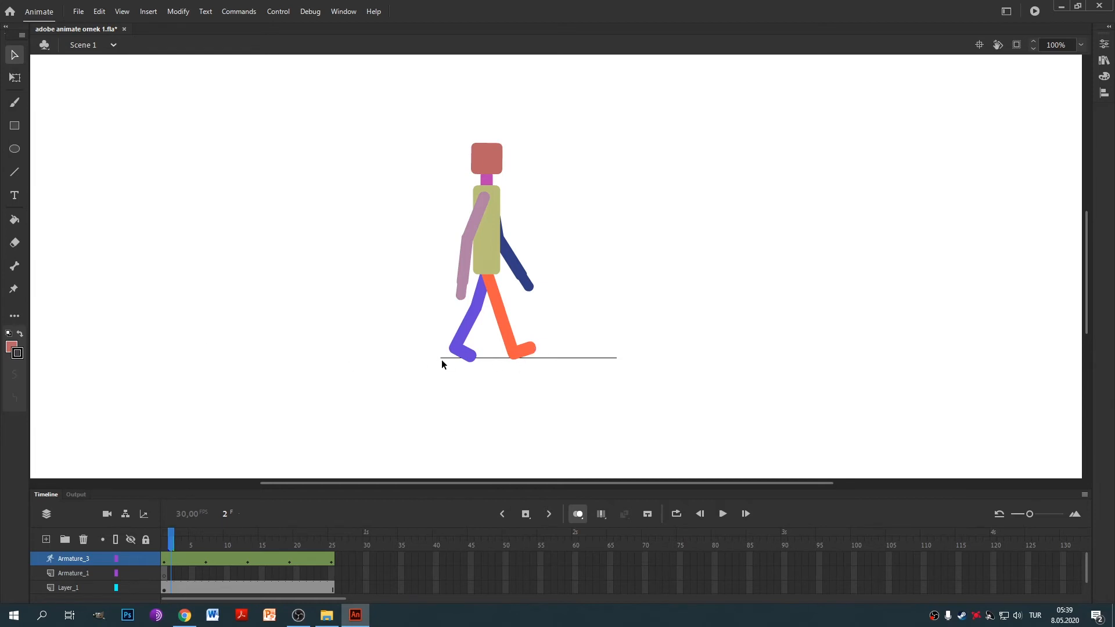
Rotate the feet flat onto the ground line: orange at frames 3 and 13, blue at frame 16.
{"action": "scroll", "coordinate": [530, 353], "scroll_direction": "up", "scroll_amount": 5}
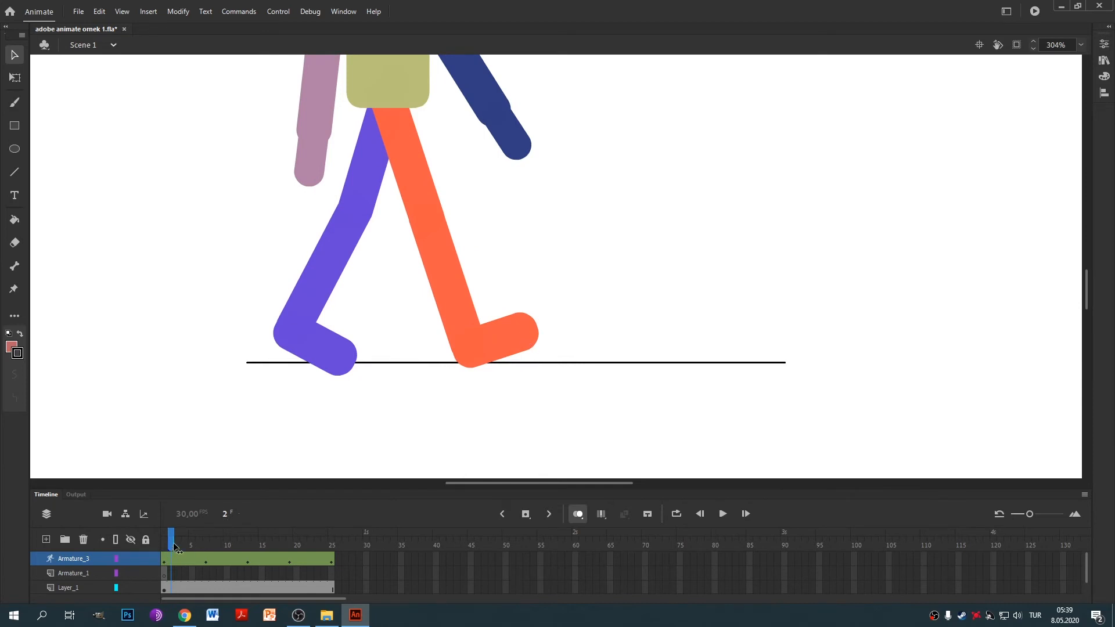
{"action": "left_click_drag", "start_coordinate": [171, 543], "coordinate": [176, 550]}
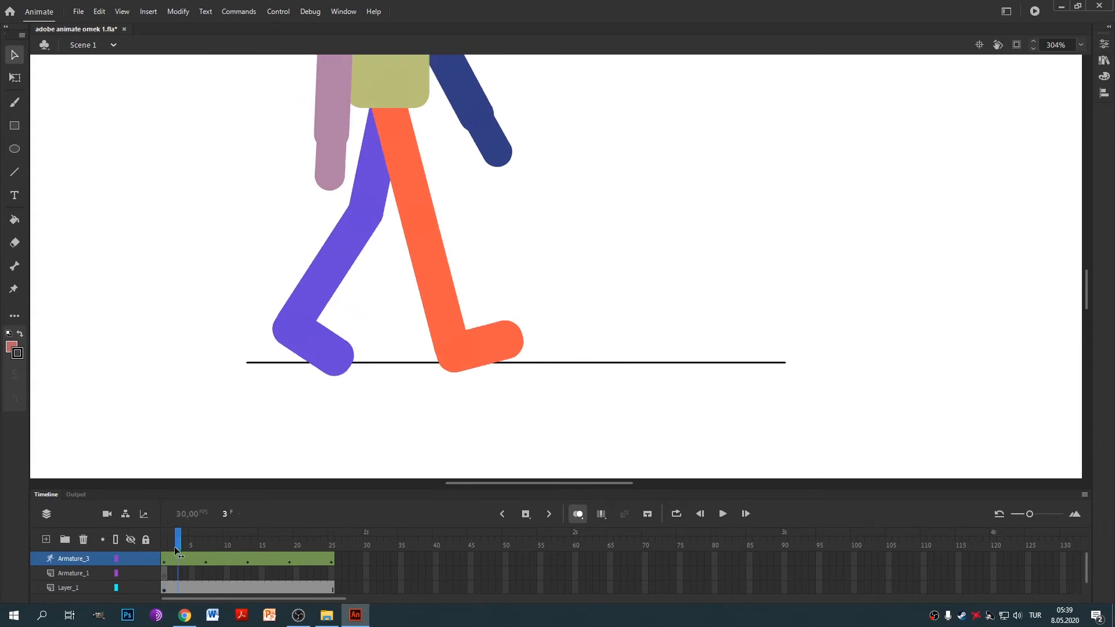
{"action": "left_click_drag", "start_coordinate": [510, 351], "coordinate": [521, 361]}
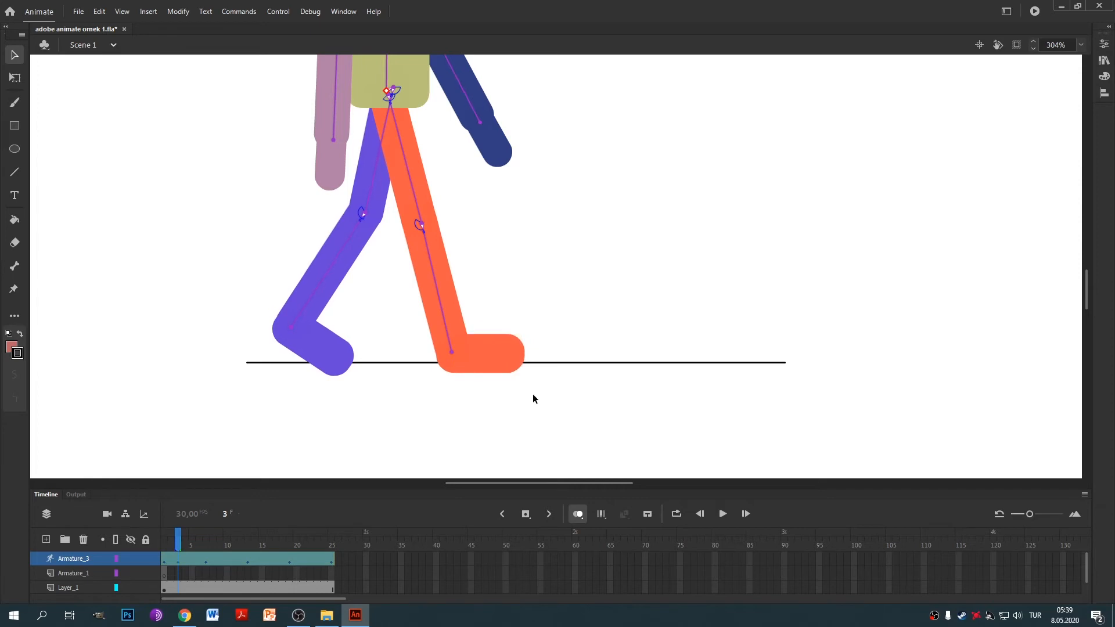
{"action": "left_click_drag", "start_coordinate": [178, 543], "coordinate": [246, 561]}
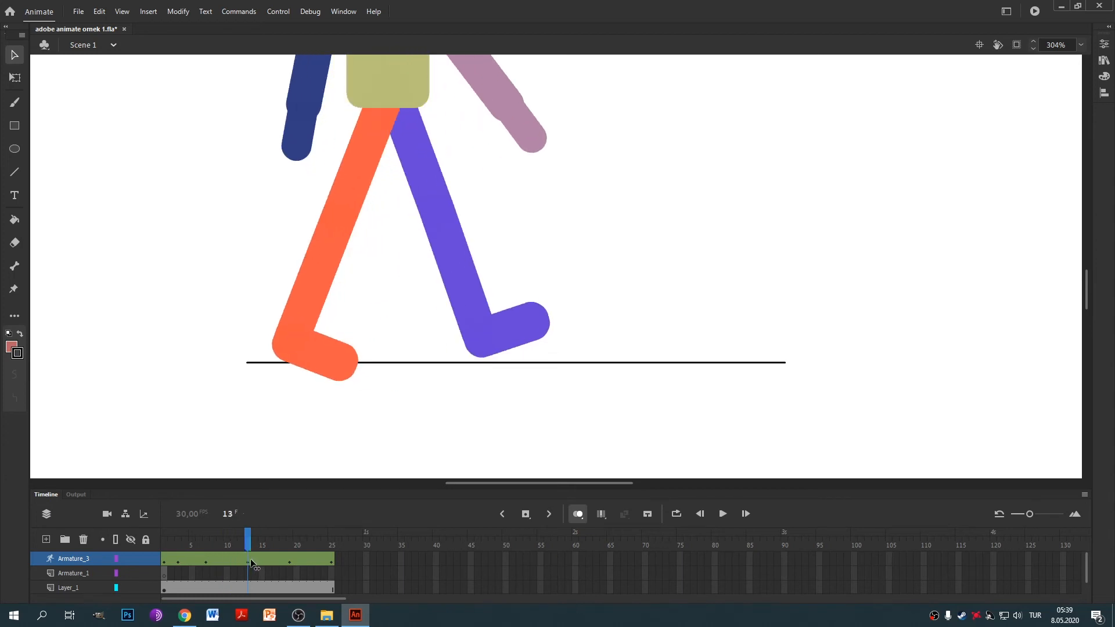
{"action": "left_click_drag", "start_coordinate": [252, 564], "coordinate": [249, 566]}
{"action": "left_click_drag", "start_coordinate": [344, 368], "coordinate": [355, 348]}
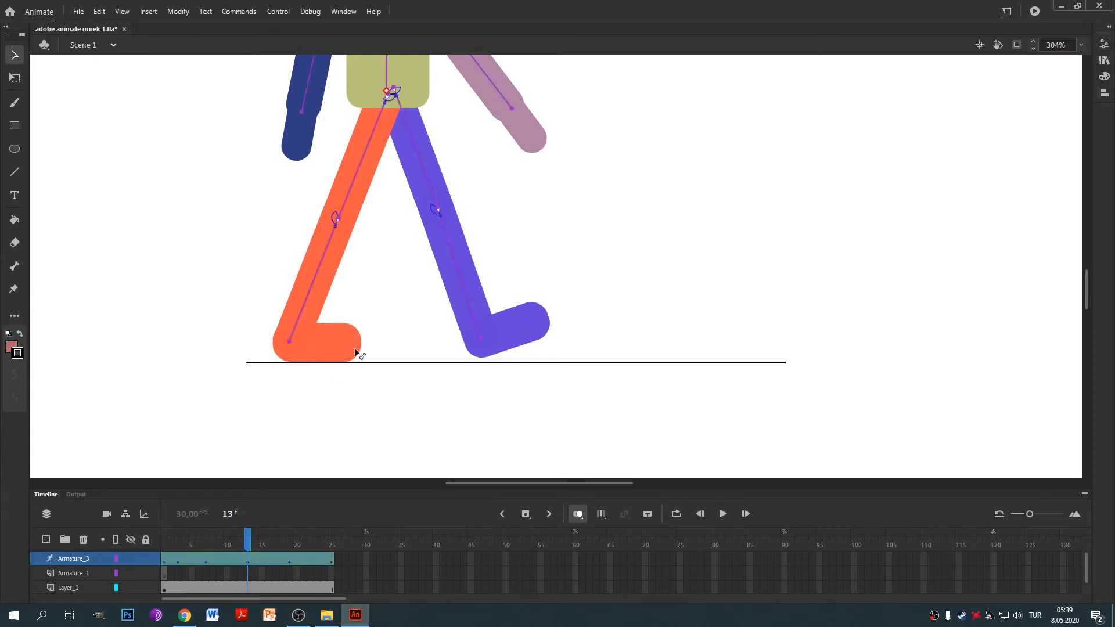
{"action": "left_click_drag", "start_coordinate": [249, 542], "coordinate": [266, 558]}
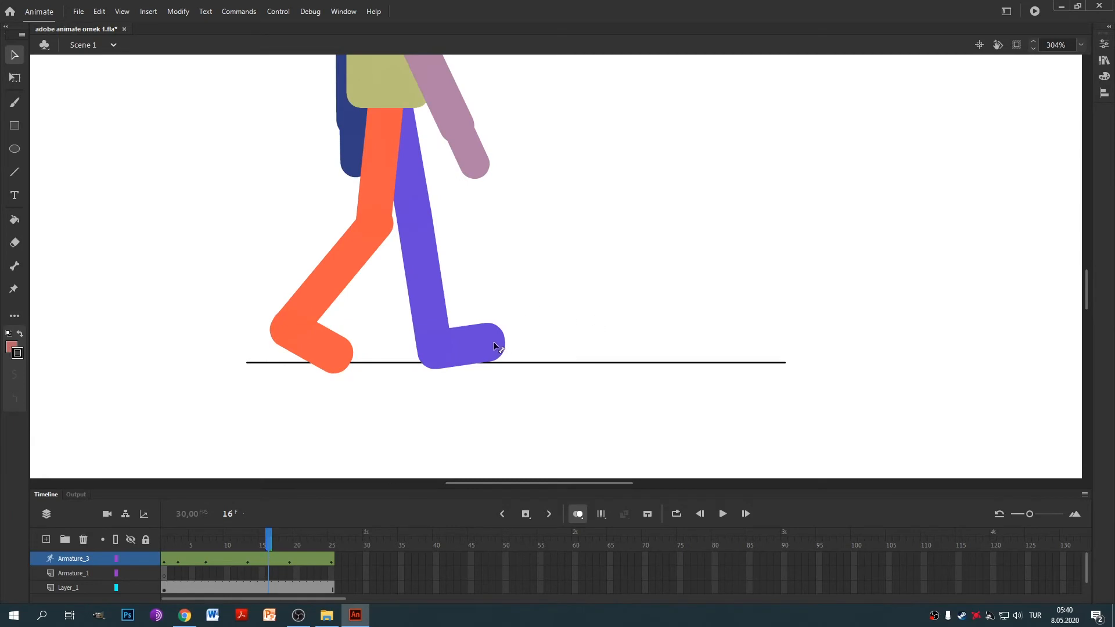
{"action": "left_click_drag", "start_coordinate": [498, 343], "coordinate": [501, 356]}
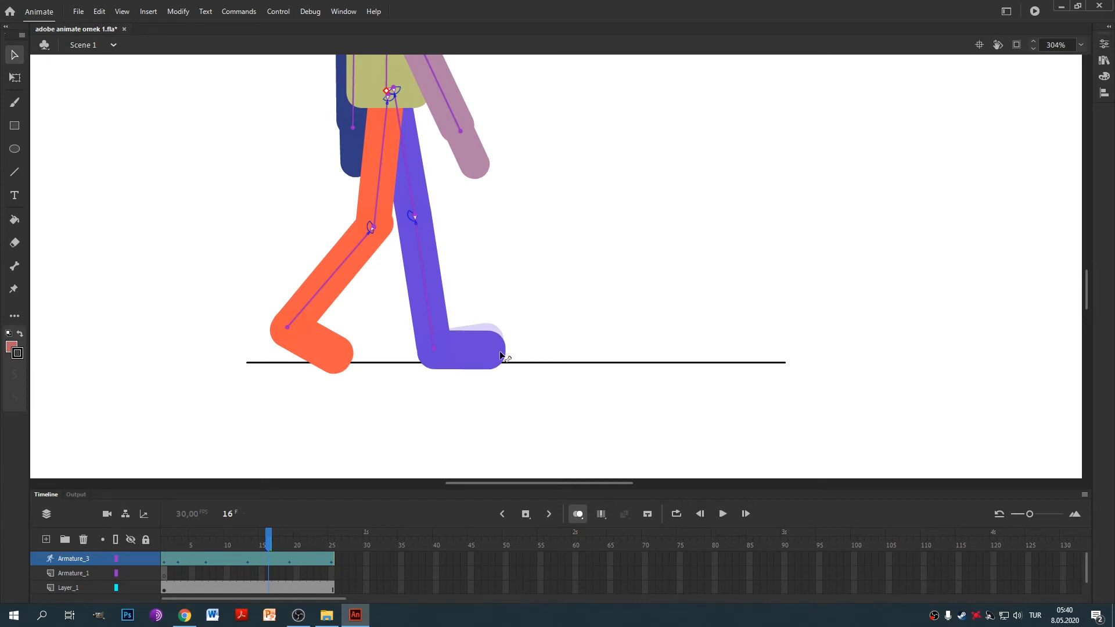
{"action": "left_click_drag", "start_coordinate": [500, 356], "coordinate": [501, 357]}
{"action": "left_click_drag", "start_coordinate": [270, 537], "coordinate": [331, 543]}
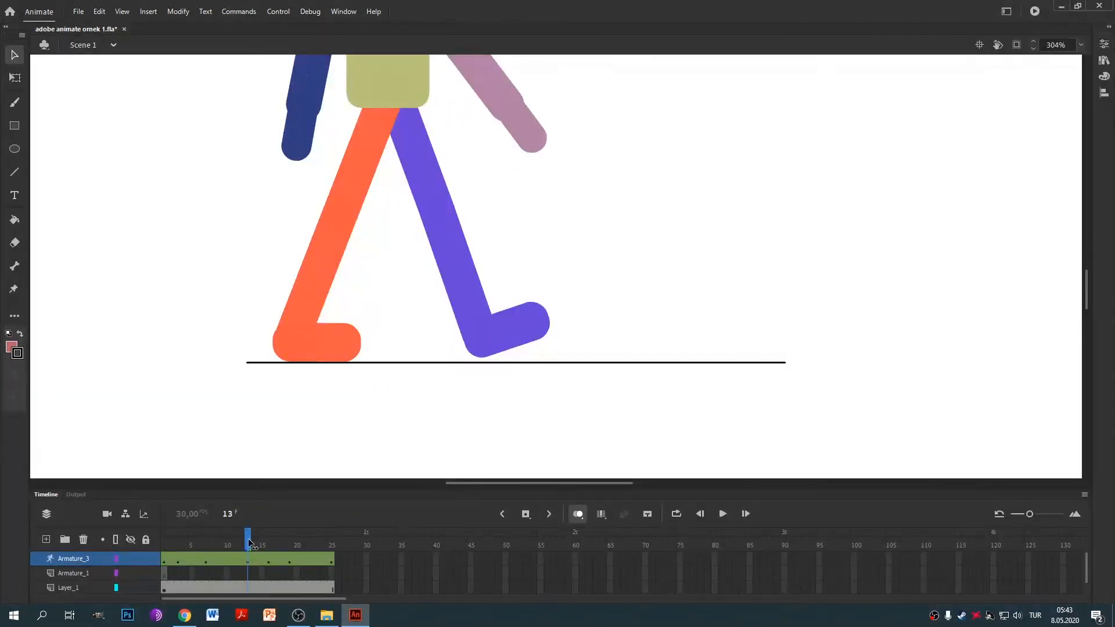
Lay the purple foot flat on the ground line at frame 25, preview, then at frame 1.
{"action": "left_click_drag", "start_coordinate": [250, 544], "coordinate": [271, 549]}
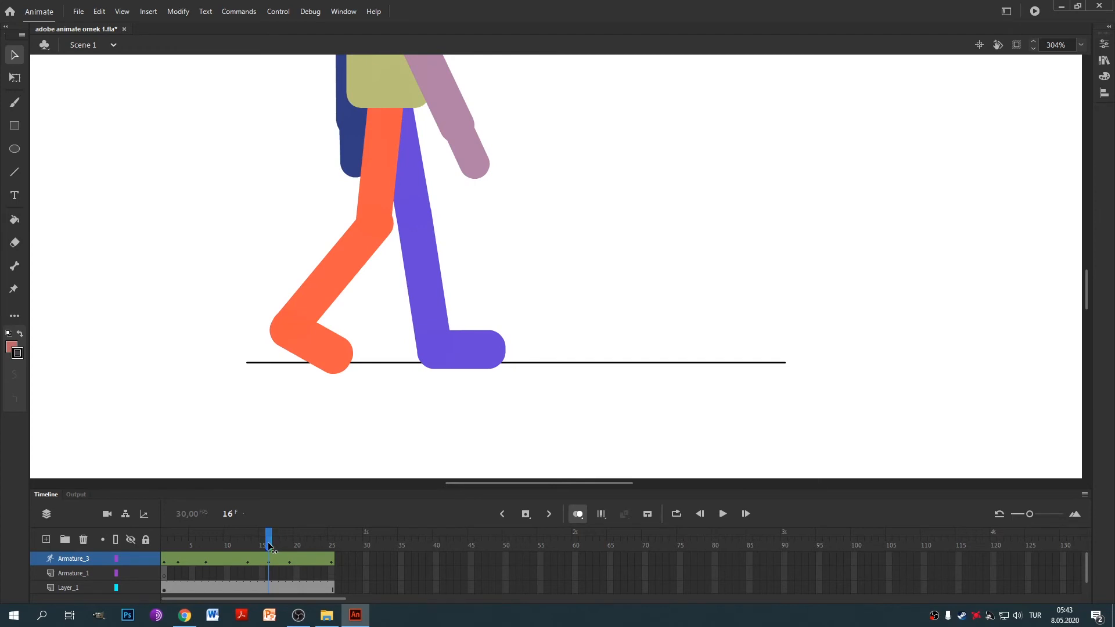
{"action": "left_click_drag", "start_coordinate": [269, 547], "coordinate": [332, 549]}
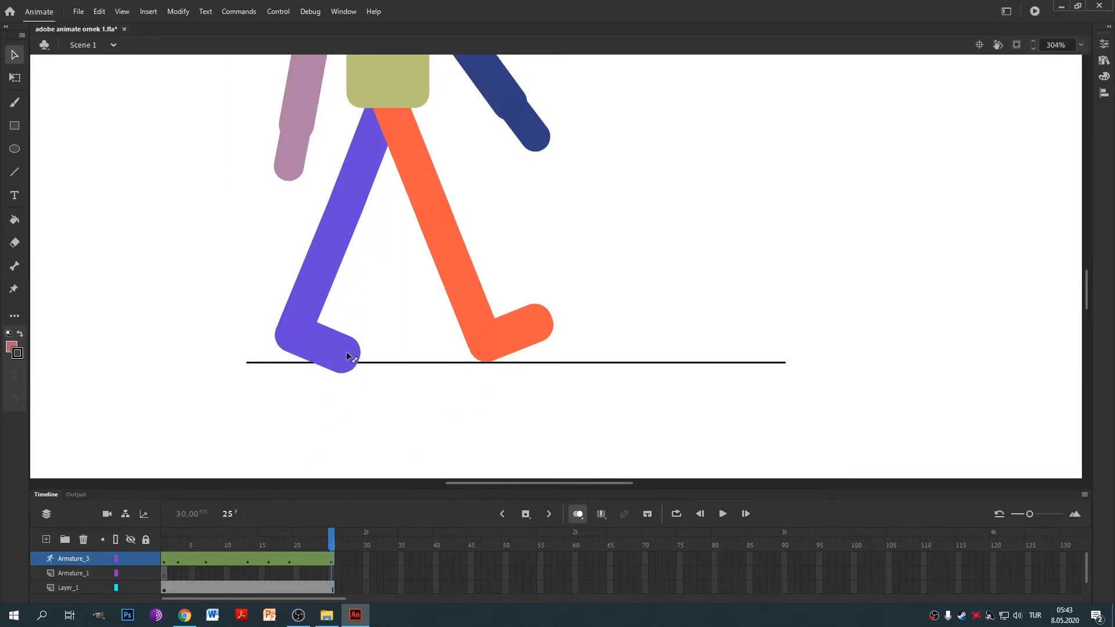
{"action": "left_click_drag", "start_coordinate": [325, 539], "coordinate": [334, 562]}
{"action": "left_click_drag", "start_coordinate": [360, 349], "coordinate": [364, 331]}
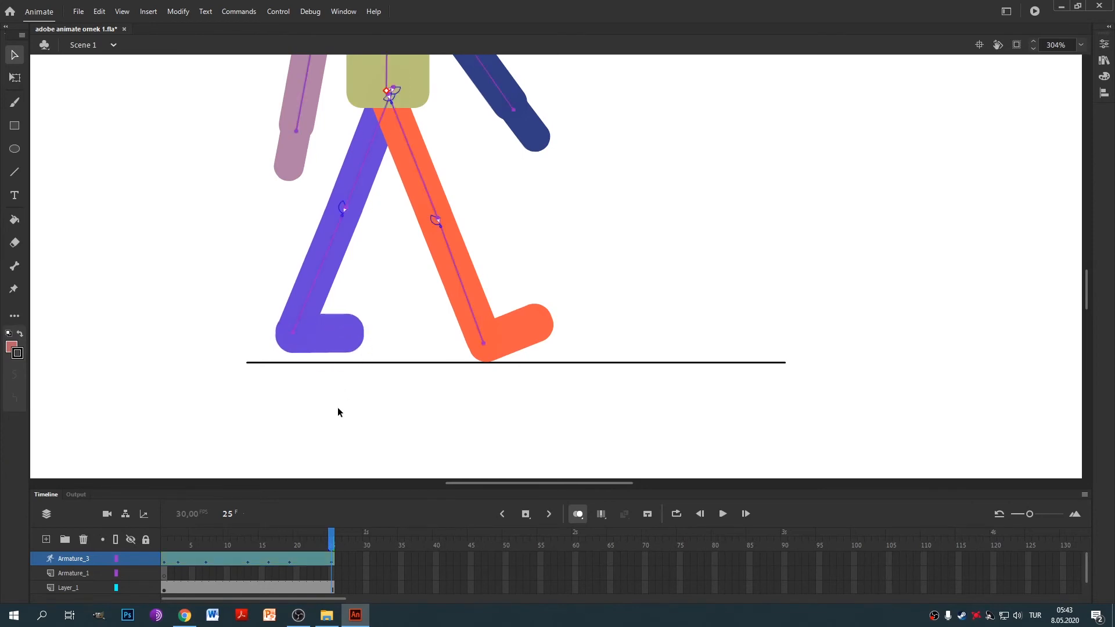
{"action": "key", "text": "Return"}
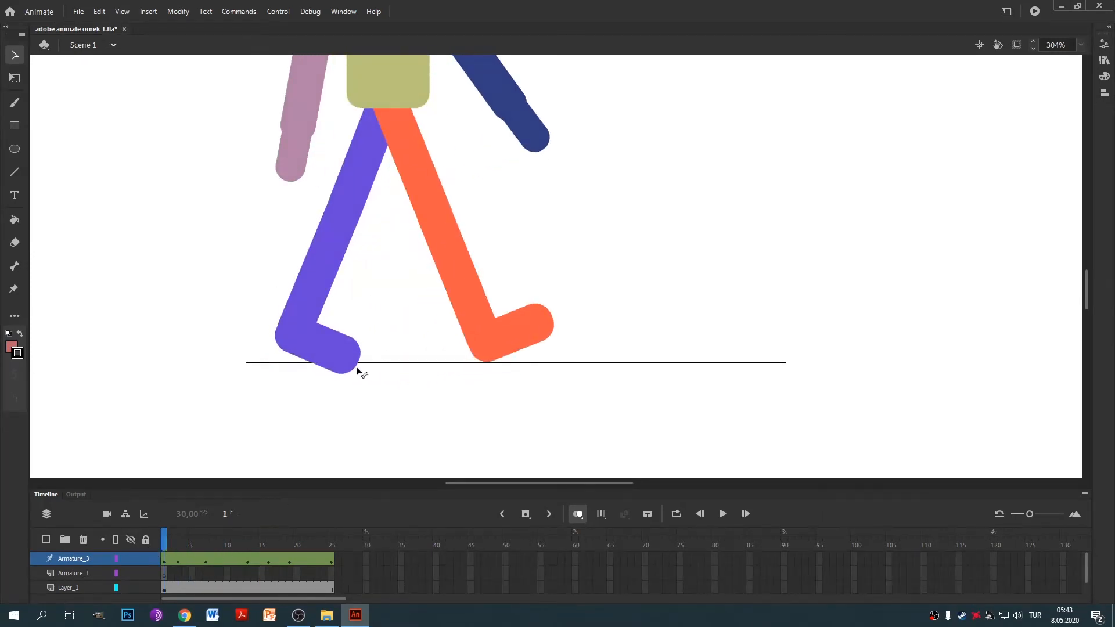
{"action": "left_click_drag", "start_coordinate": [354, 356], "coordinate": [360, 332]}
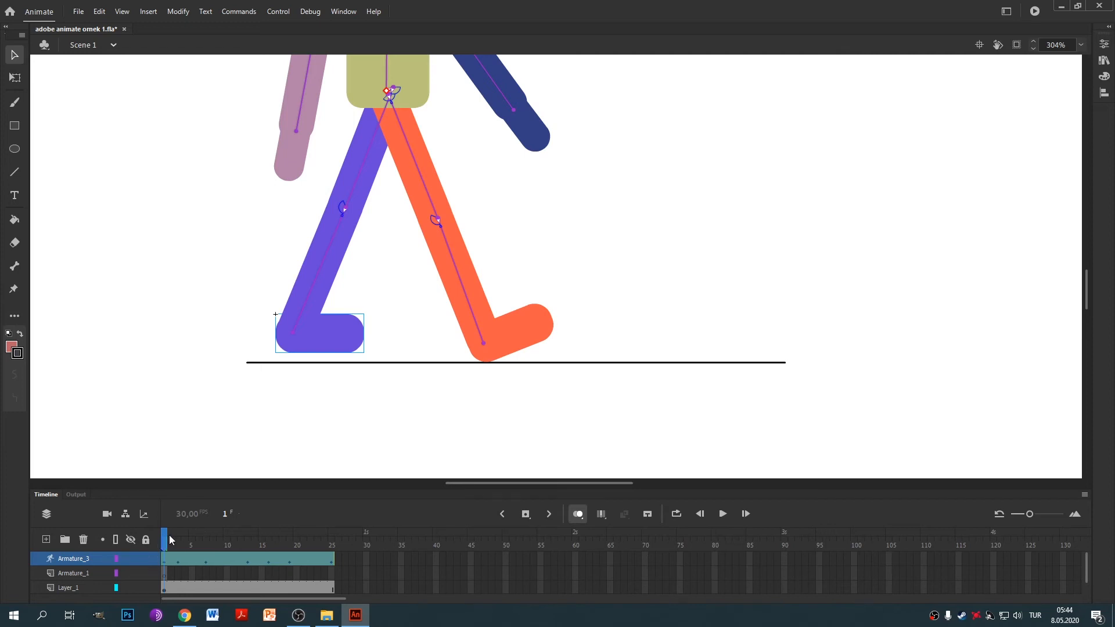
{"action": "mouse_move", "coordinate": [166, 541]}
{"action": "left_mouse_down"}
{"action": "mouse_move", "coordinate": [325, 541]}
{"action": "mouse_move", "coordinate": [168, 530]}
{"action": "left_mouse_up"}
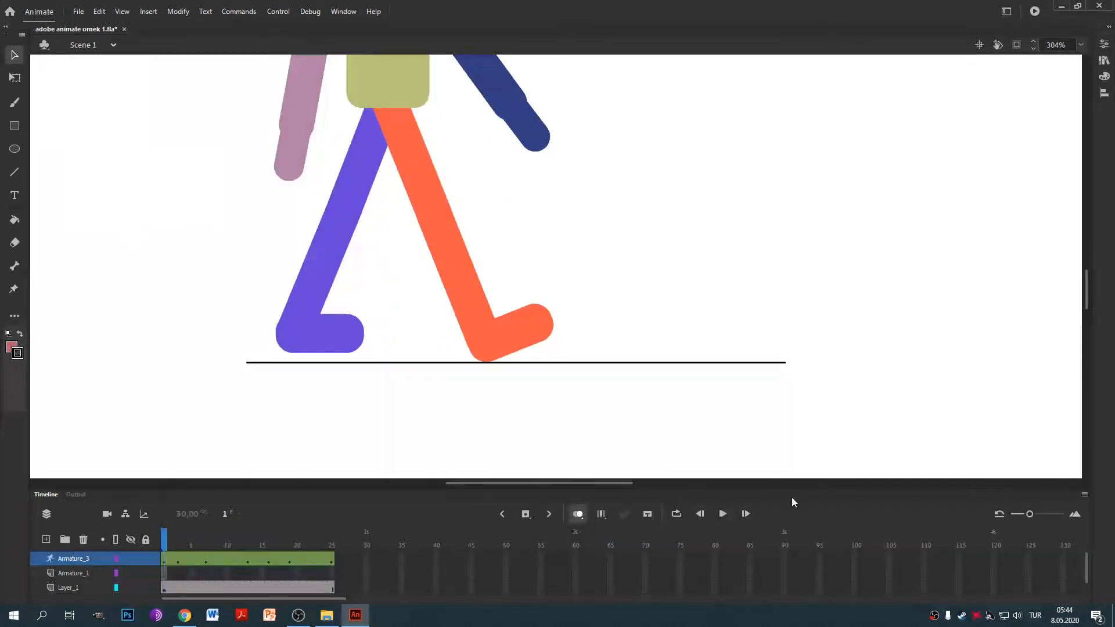
Turn on loop playback, zoom out to 156% to frame the figure, and play the walk.
{"action": "left_click", "coordinate": [676, 513]}
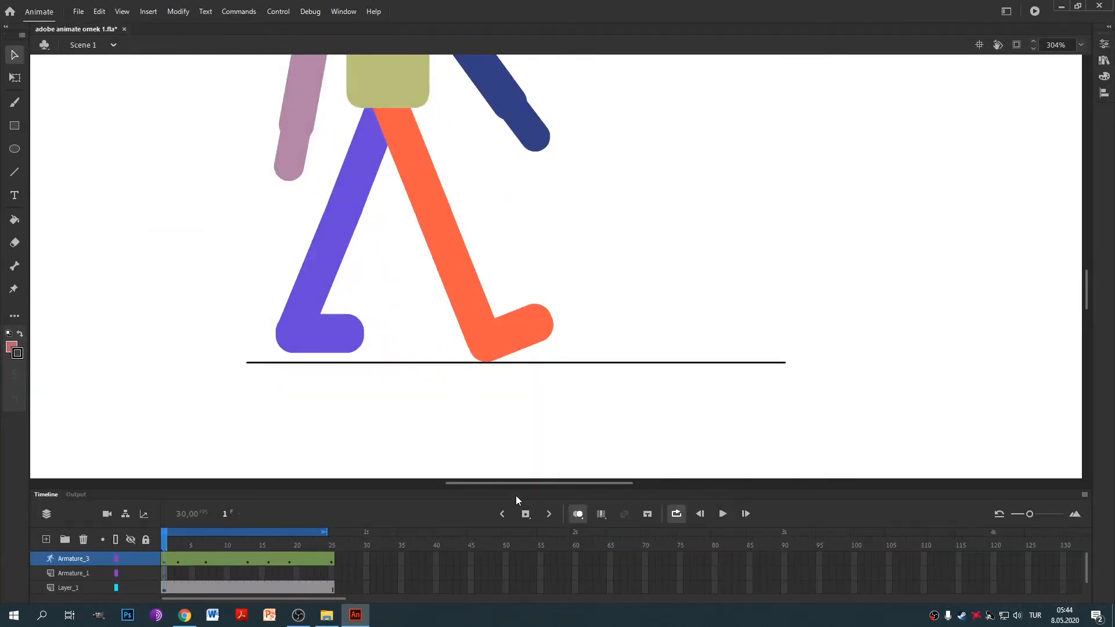
{"action": "scroll", "coordinate": [611, 250], "scroll_direction": "down", "scroll_amount": 3}
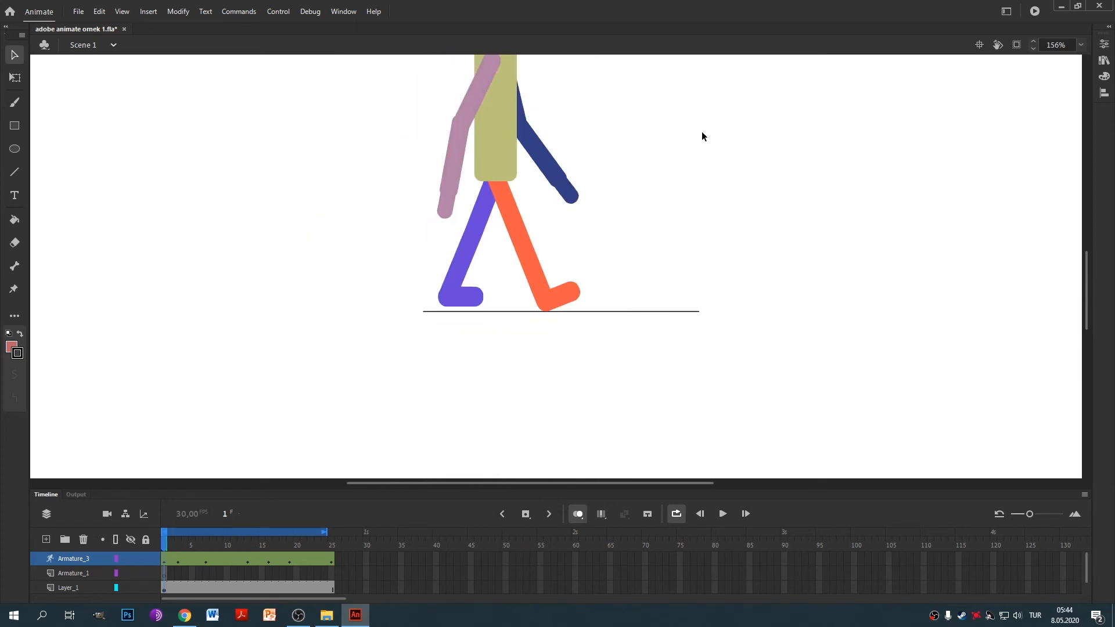
{"action": "left_click_drag", "start_coordinate": [702, 136], "coordinate": [644, 265]}
{"action": "key", "text": "Return"}
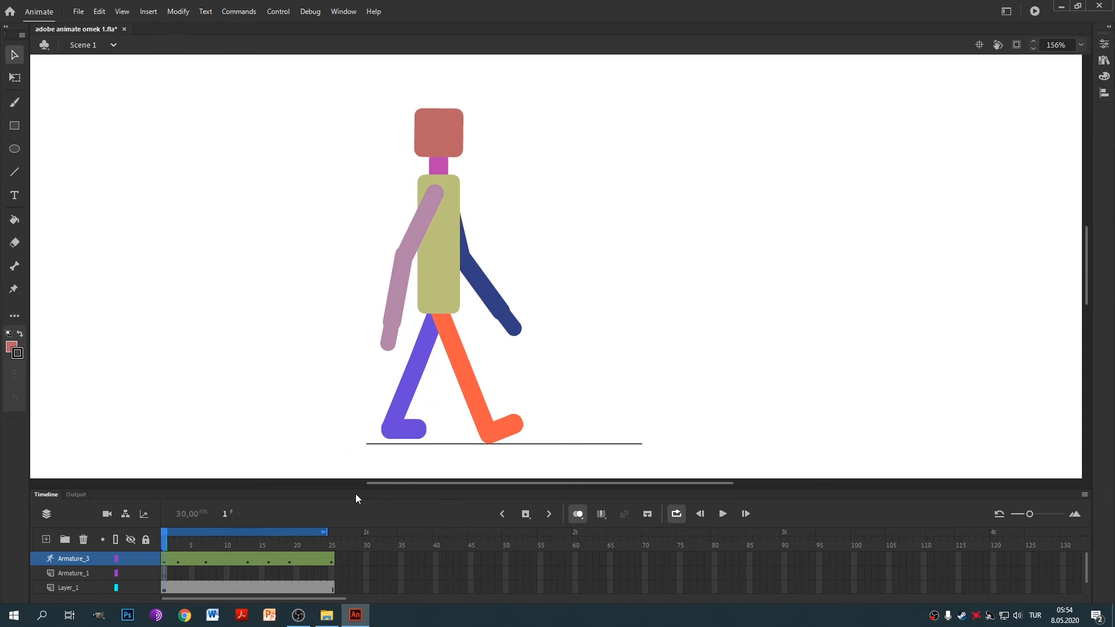
Marquee-select the armature at frame 7 and raise the whole figure a few pixels.
{"action": "left_click_drag", "start_coordinate": [166, 544], "coordinate": [211, 550]}
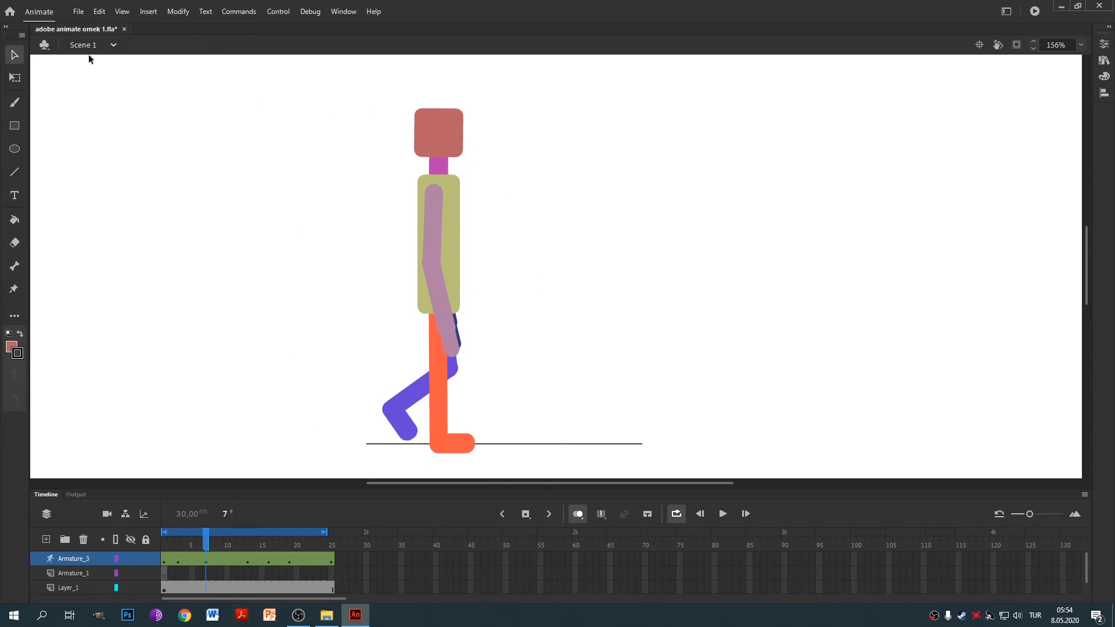
{"action": "left_click_drag", "start_coordinate": [276, 90], "coordinate": [561, 445]}
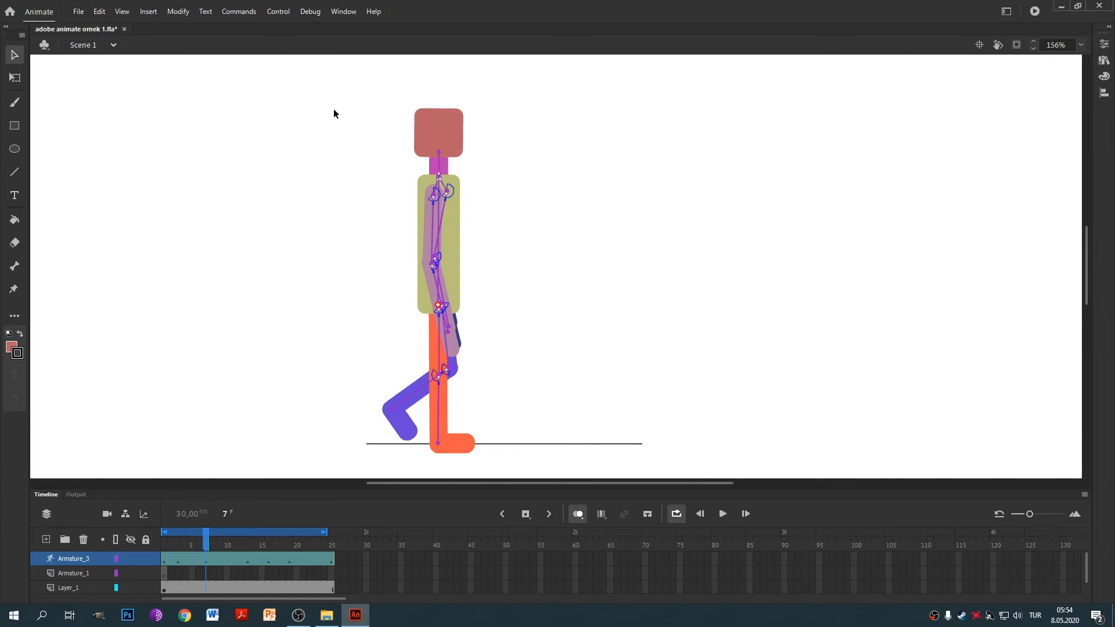
{"action": "left_click_drag", "start_coordinate": [427, 133], "coordinate": [430, 118]}
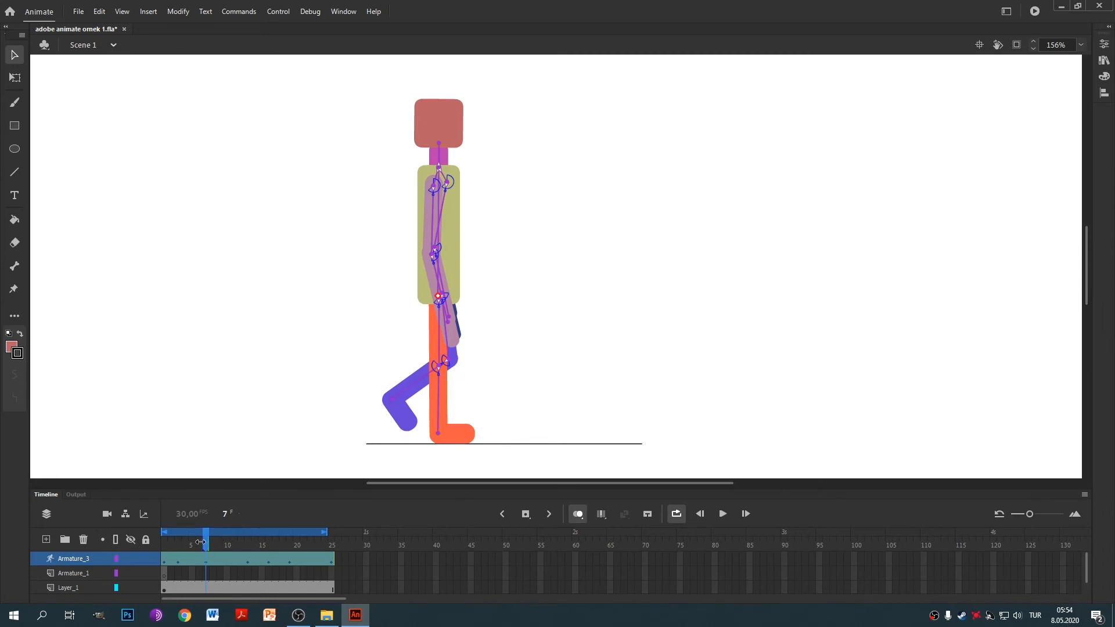
Raise the whole figure a few pixels at frame 19, then check the pose at frame 4.
{"action": "left_click_drag", "start_coordinate": [206, 542], "coordinate": [290, 535]}
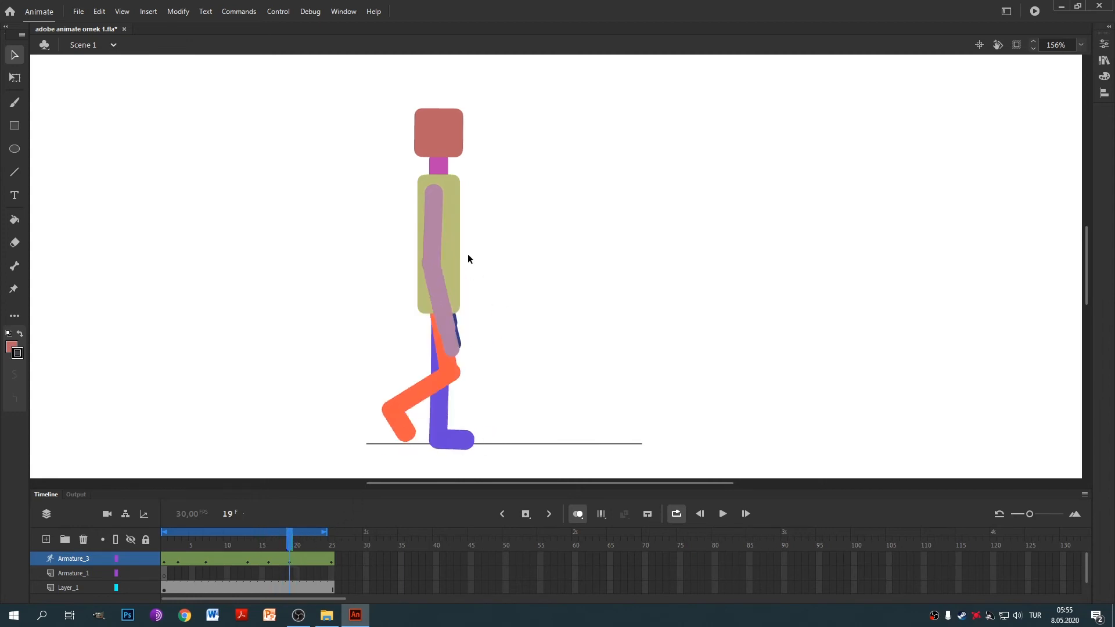
{"action": "left_click_drag", "start_coordinate": [327, 101], "coordinate": [534, 434]}
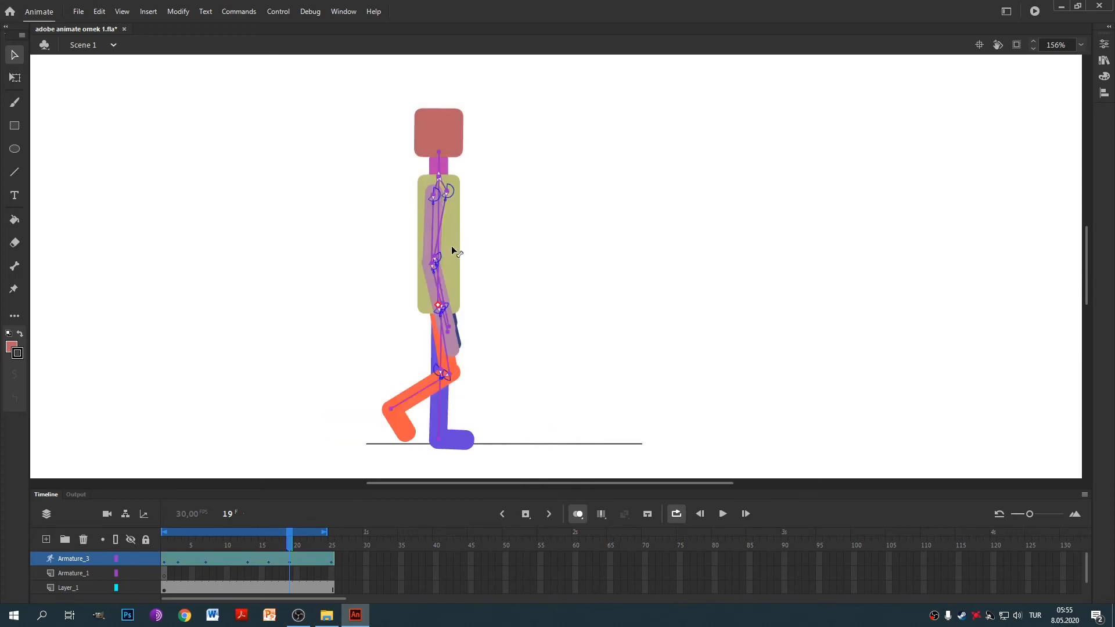
{"action": "left_click_drag", "start_coordinate": [452, 246], "coordinate": [452, 240]}
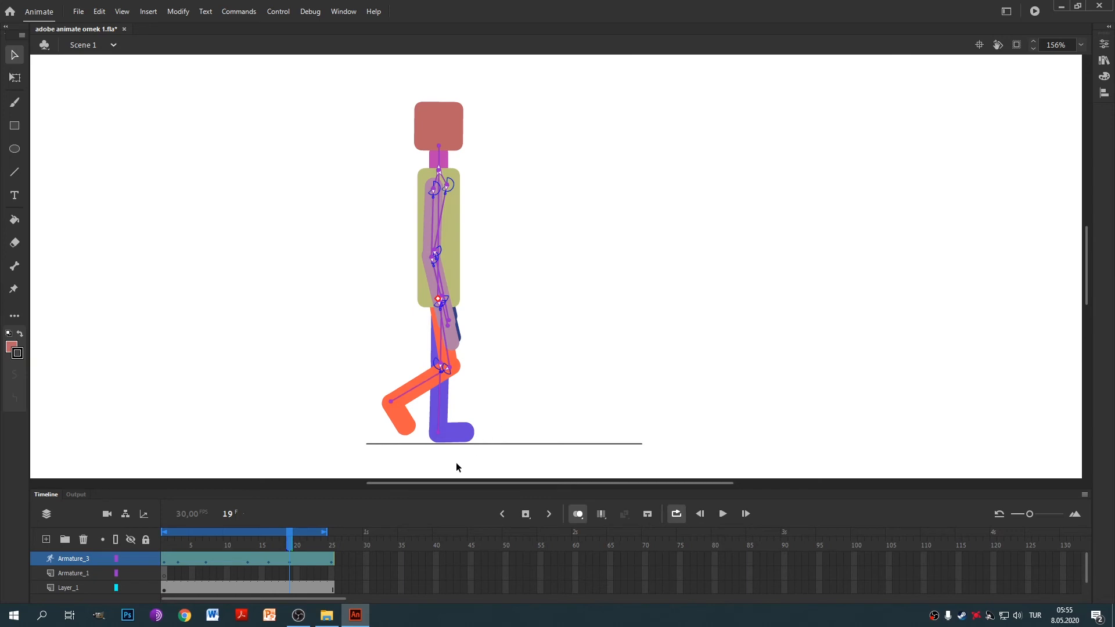
{"action": "mouse_move", "coordinate": [289, 540]}
{"action": "left_mouse_down"}
{"action": "mouse_move", "coordinate": [181, 546]}
{"action": "mouse_move", "coordinate": [356, 545]}
{"action": "mouse_move", "coordinate": [292, 548]}
{"action": "left_mouse_up"}
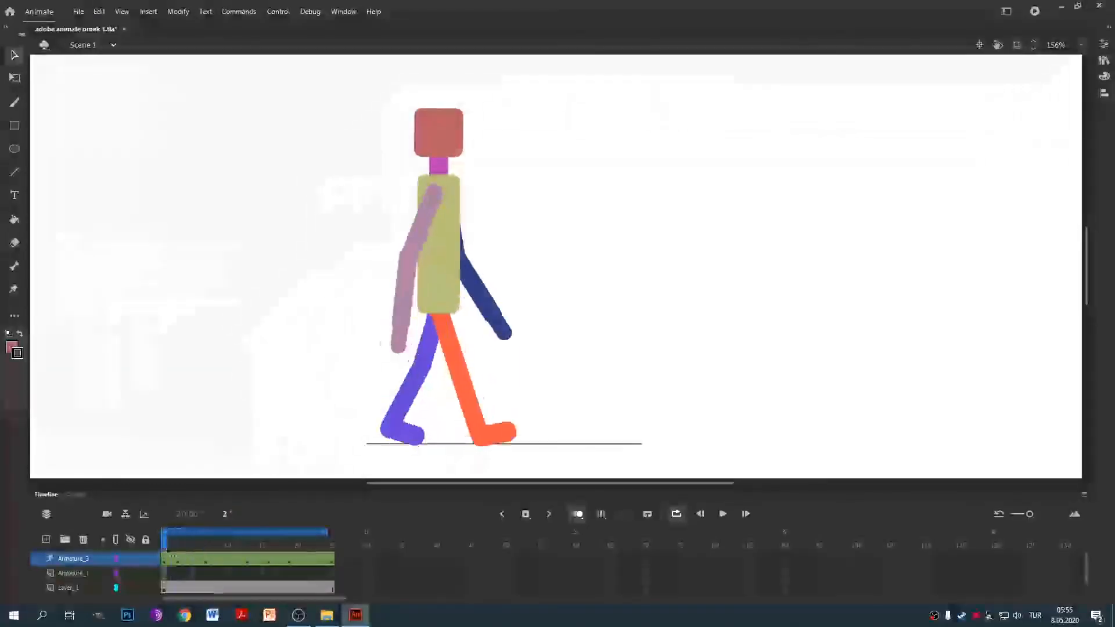
Raise the armature figure slightly at frame 3 and scrub ahead to frame 8.
{"action": "key", "text": "Return"}
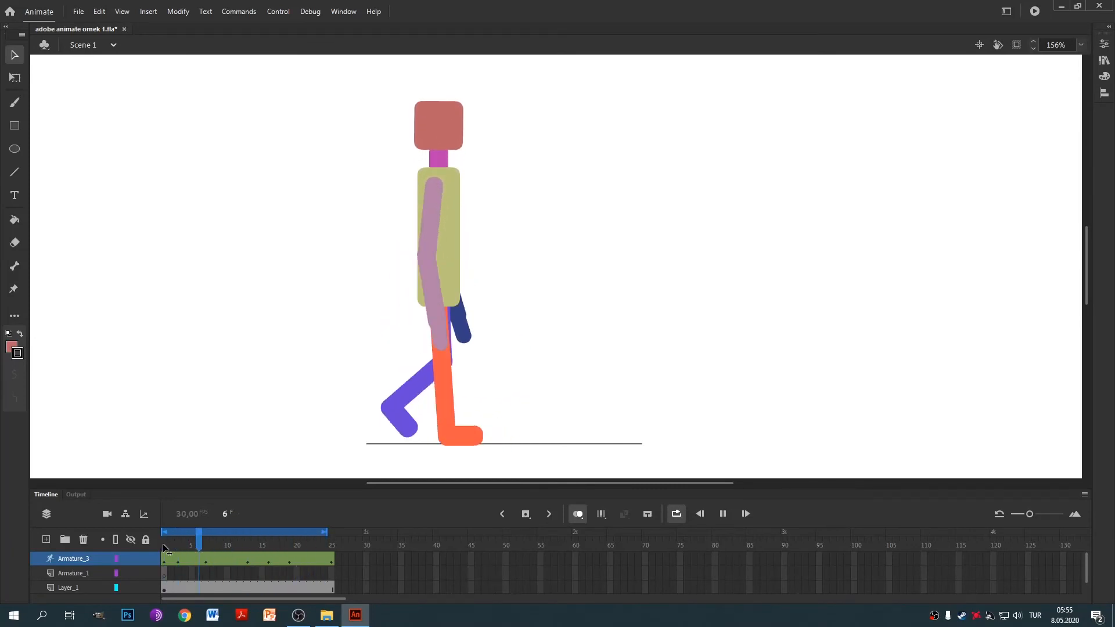
{"action": "left_click", "coordinate": [180, 545]}
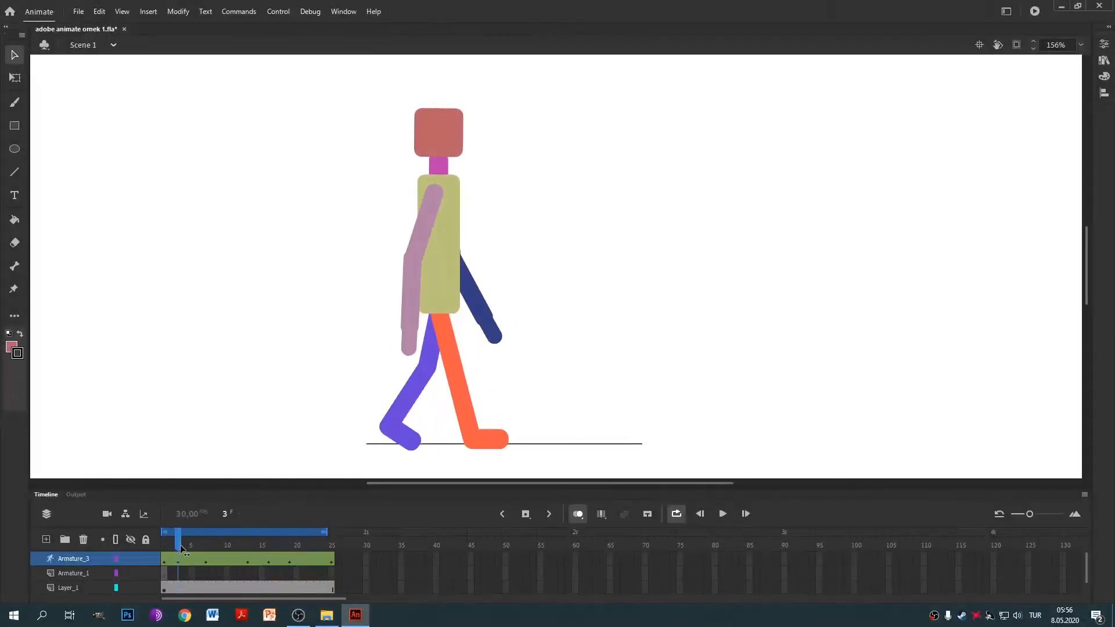
{"action": "mouse_move", "coordinate": [180, 545]}
{"action": "left_mouse_down"}
{"action": "mouse_move", "coordinate": [200, 549]}
{"action": "mouse_move", "coordinate": [167, 552]}
{"action": "mouse_move", "coordinate": [178, 564]}
{"action": "left_mouse_up"}
{"action": "left_click_drag", "start_coordinate": [268, 77], "coordinate": [628, 439]}
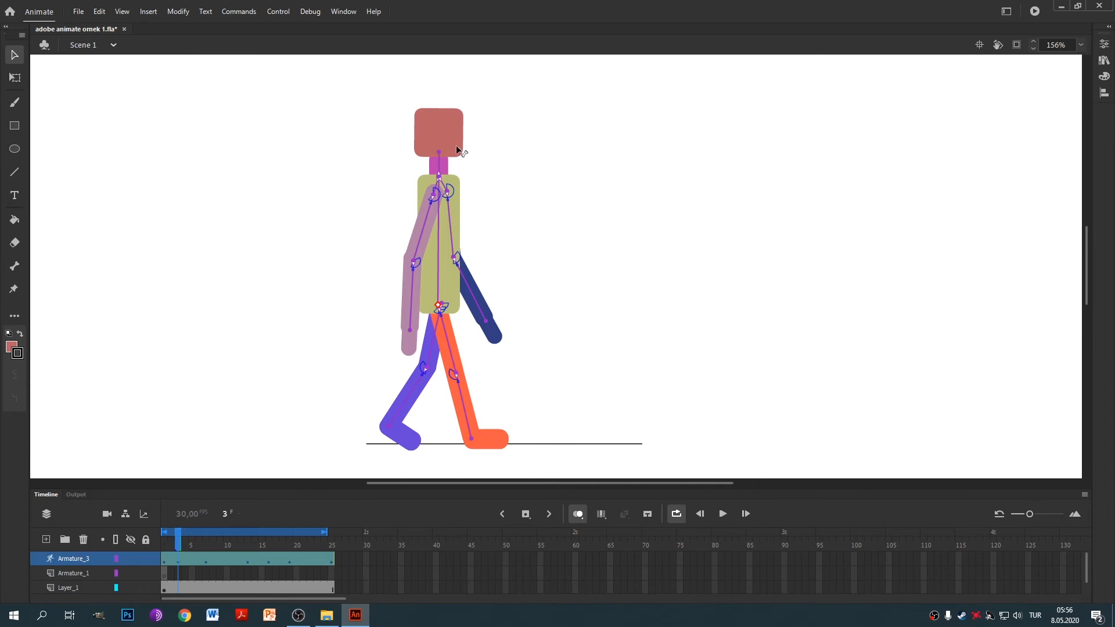
{"action": "left_click_drag", "start_coordinate": [444, 139], "coordinate": [445, 134]}
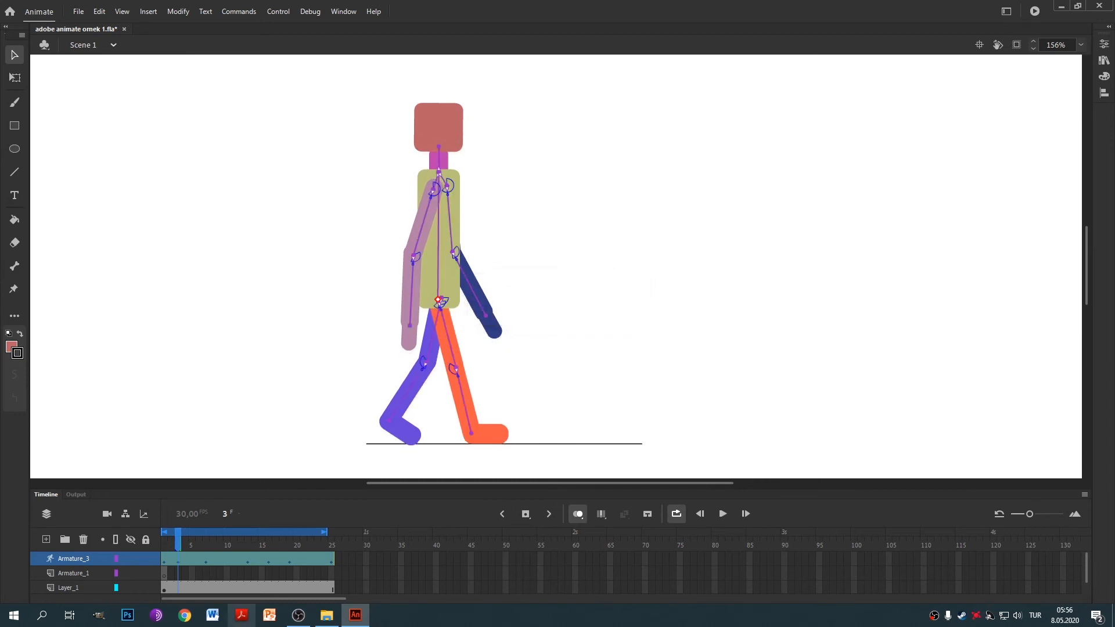
{"action": "left_click_drag", "start_coordinate": [179, 544], "coordinate": [271, 573]}
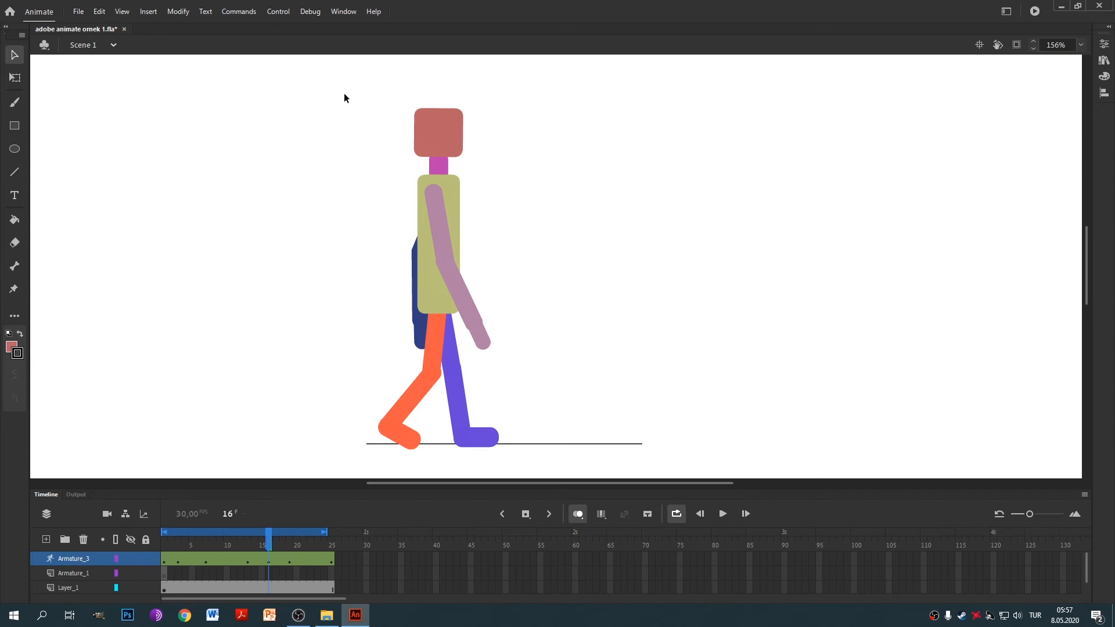
Select the armature at frame 16 and replay the walk cycle several times to review it.
{"action": "left_click_drag", "start_coordinate": [344, 94], "coordinate": [588, 435]}
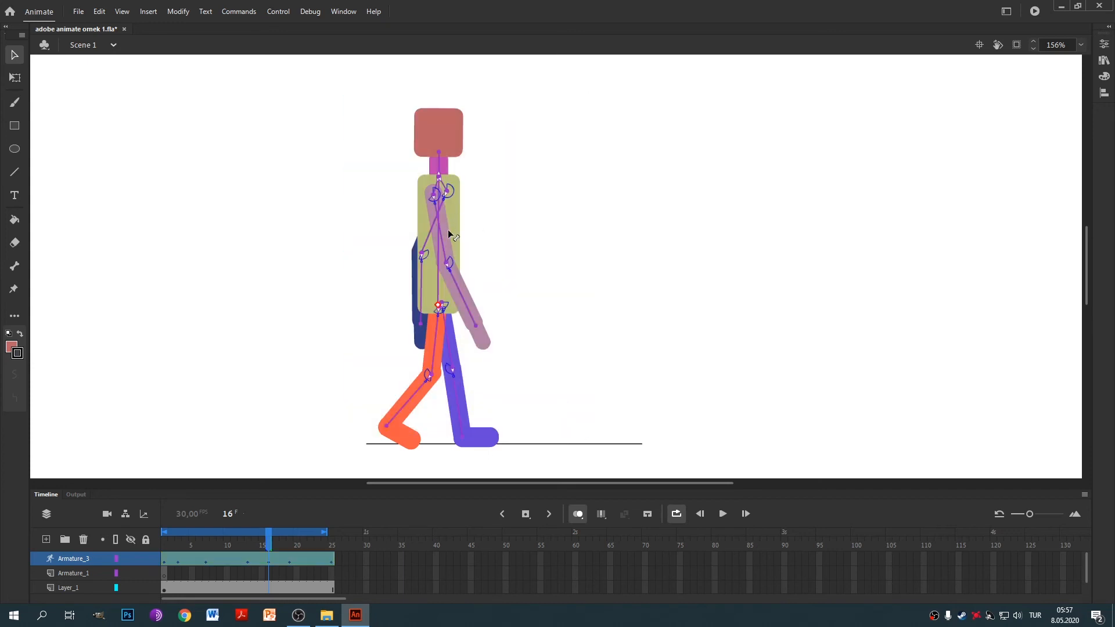
{"action": "key", "text": "Return"}
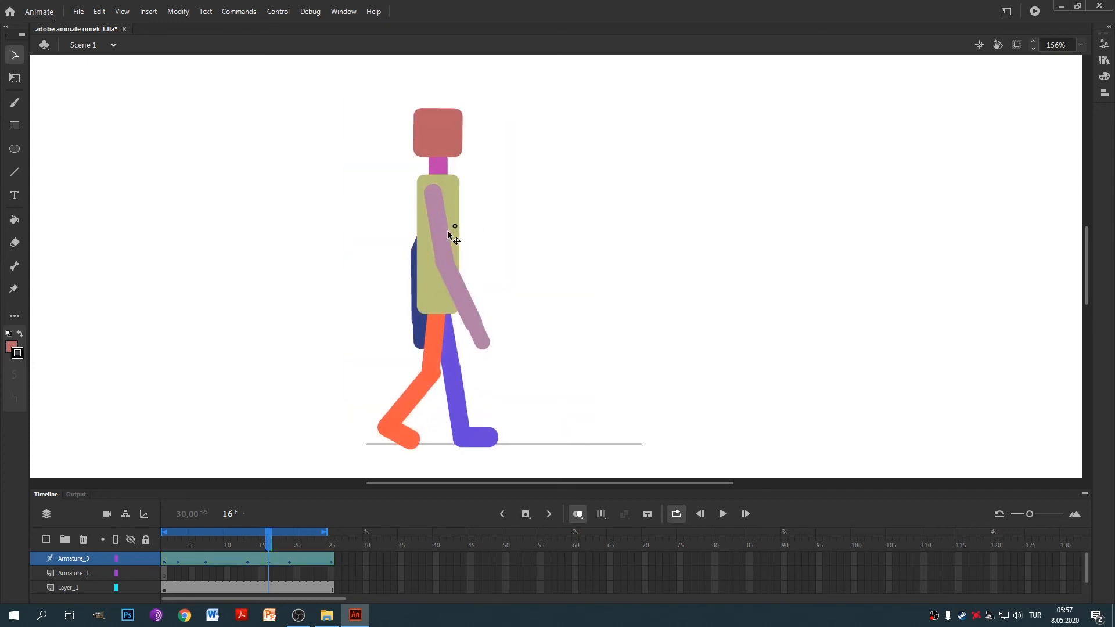
{"action": "key", "text": "Return"}
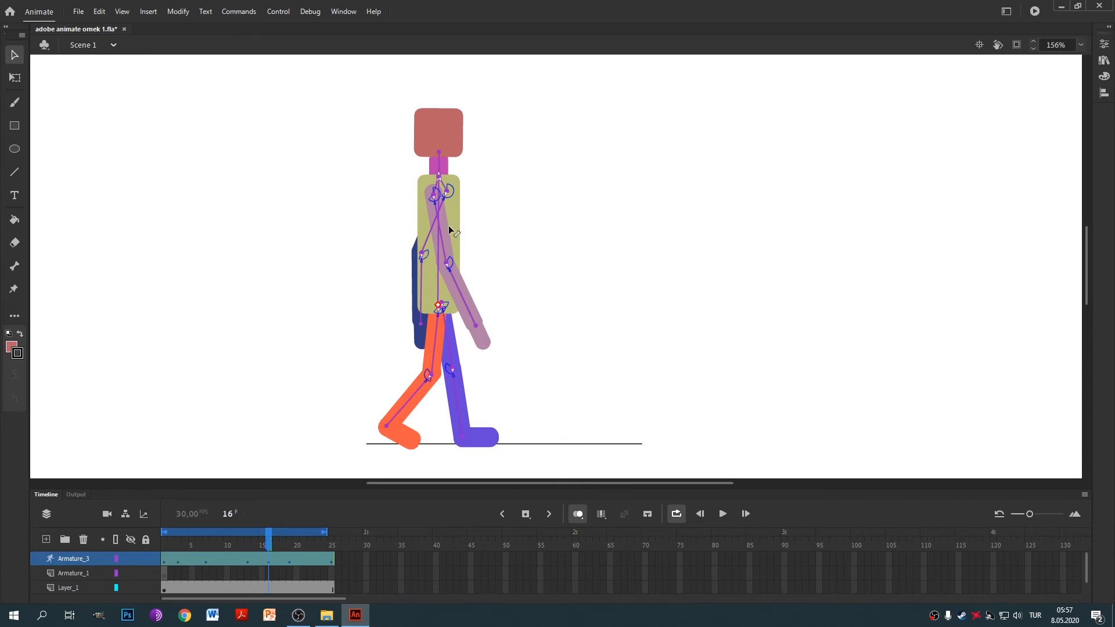
{"action": "key", "text": "Escape"}
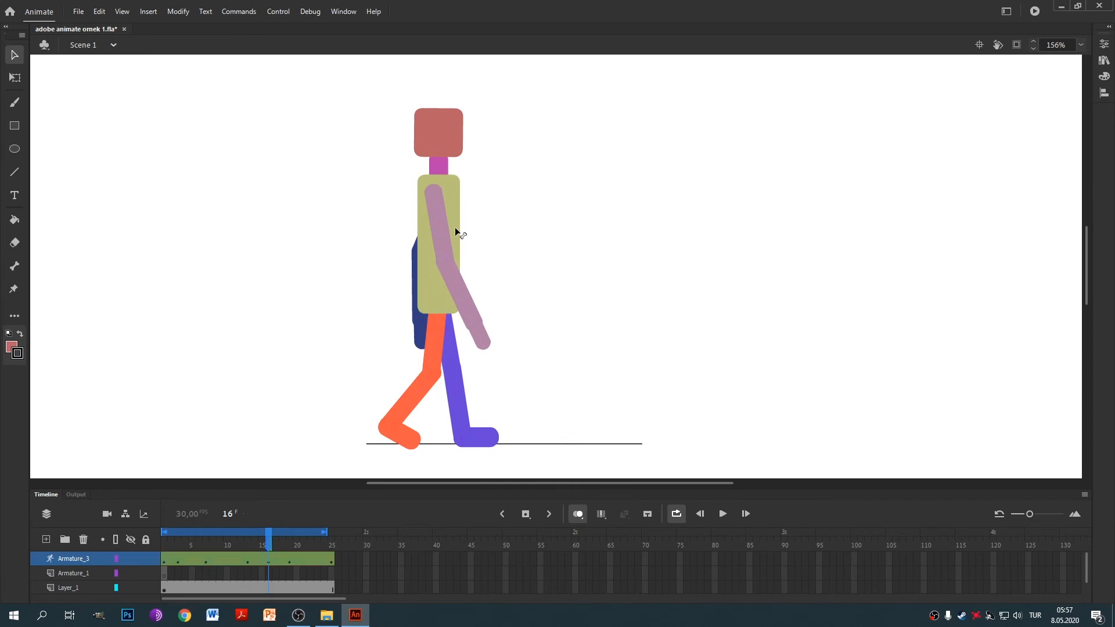
{"action": "left_click", "coordinate": [453, 233]}
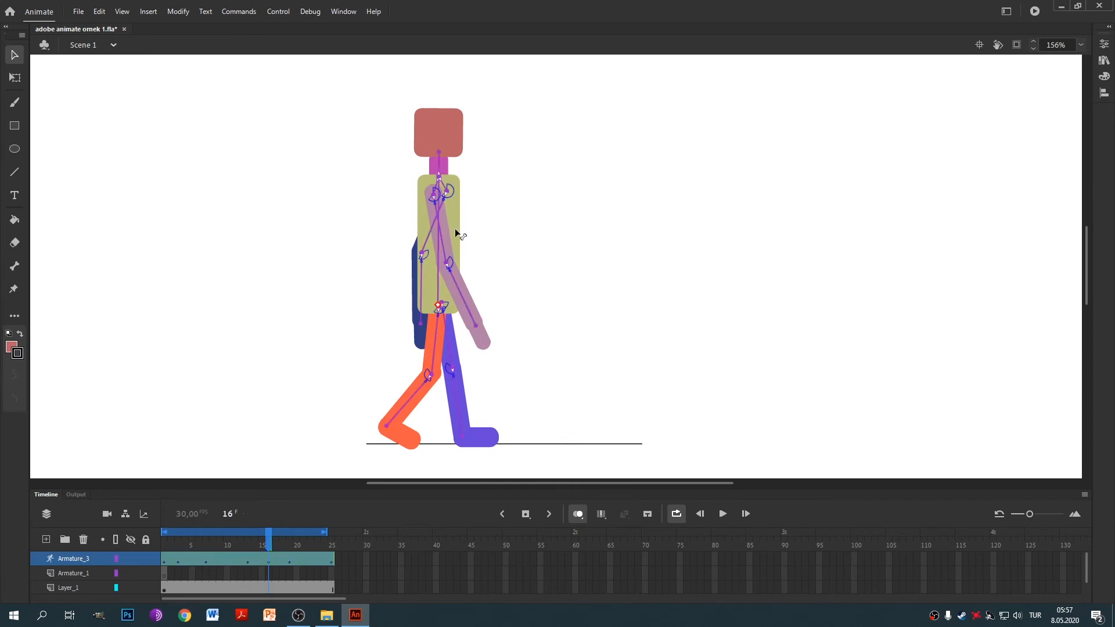
{"action": "key", "text": "Return"}
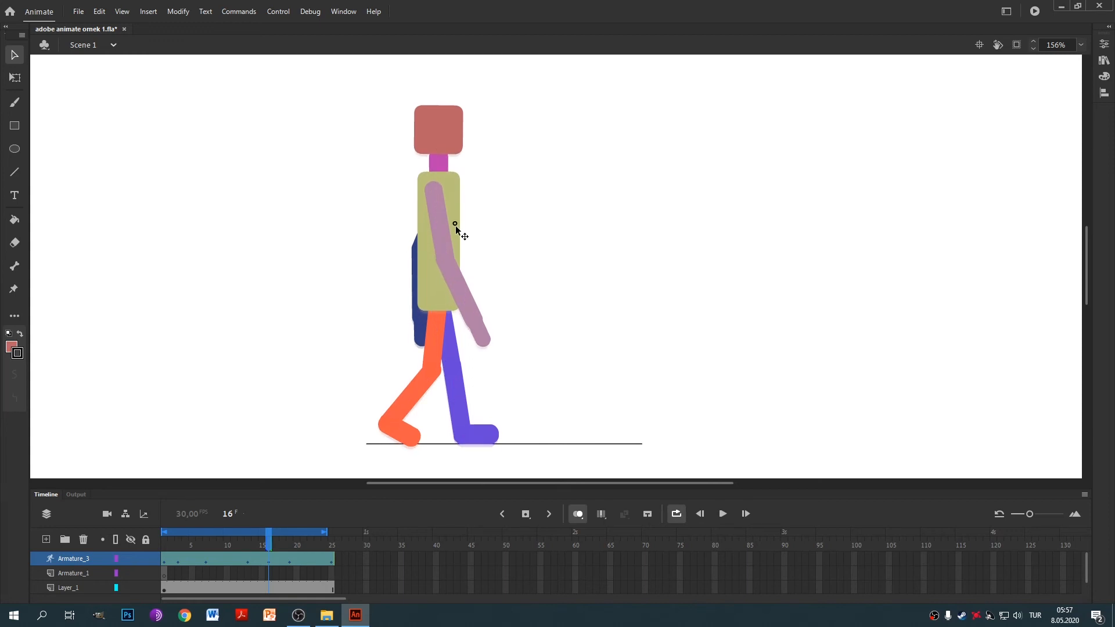
{"action": "key", "text": "Return"}
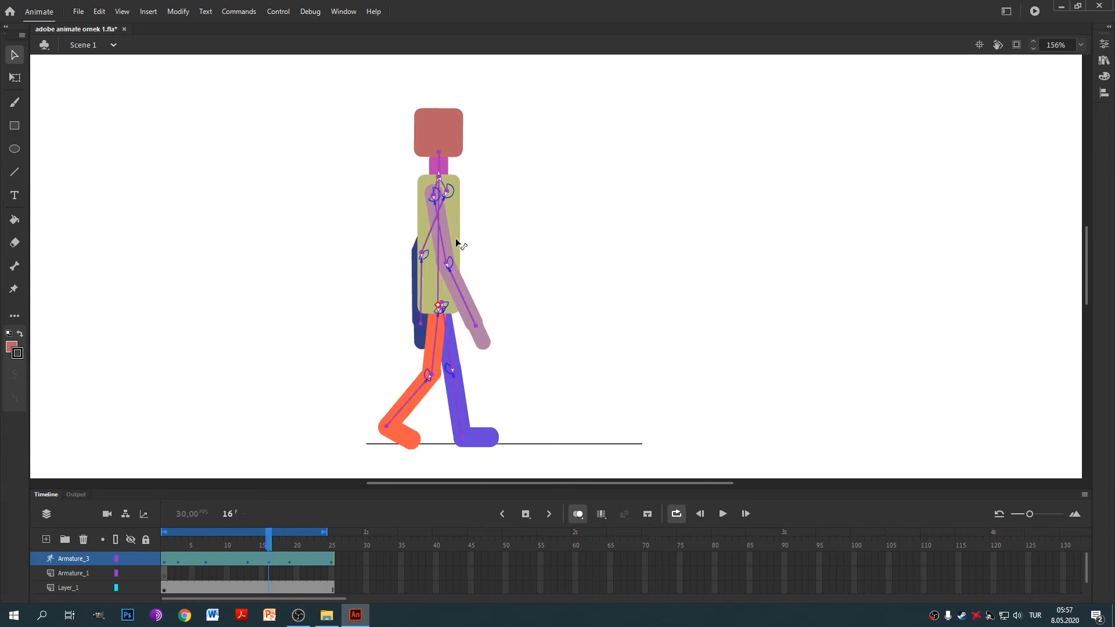
{"action": "key", "text": "Return"}
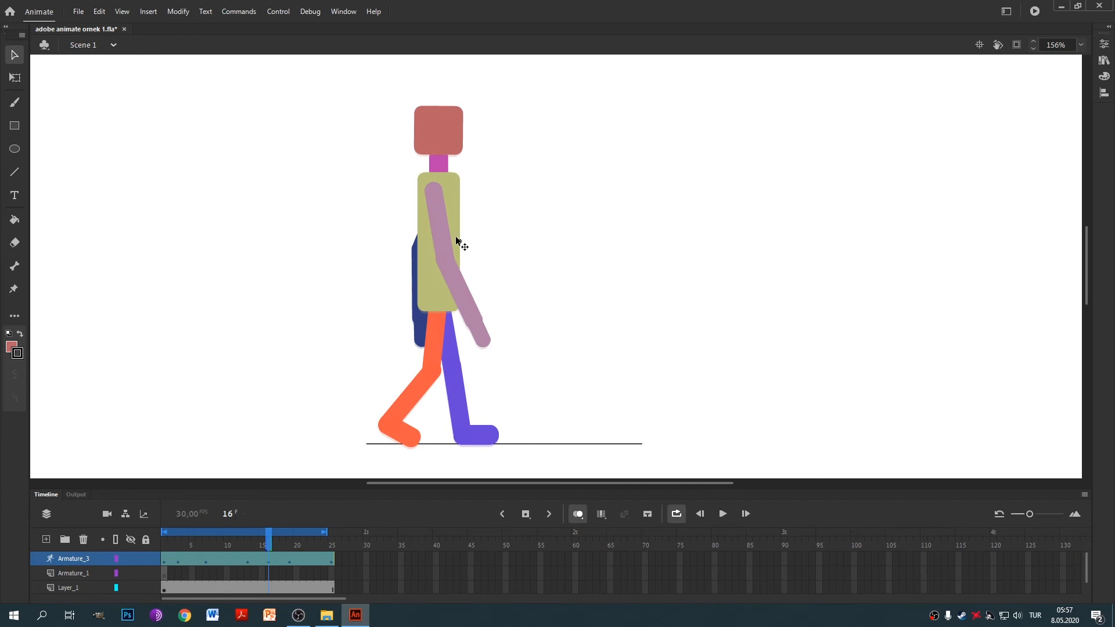
{"action": "key", "text": "Return"}
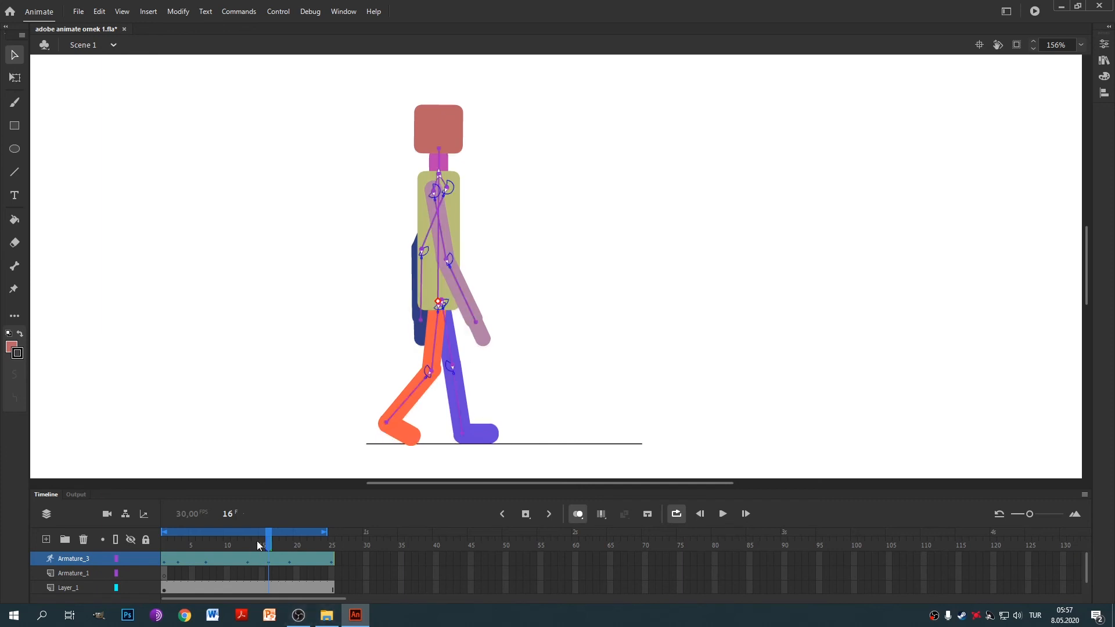
{"action": "left_click_drag", "start_coordinate": [268, 531], "coordinate": [319, 531]}
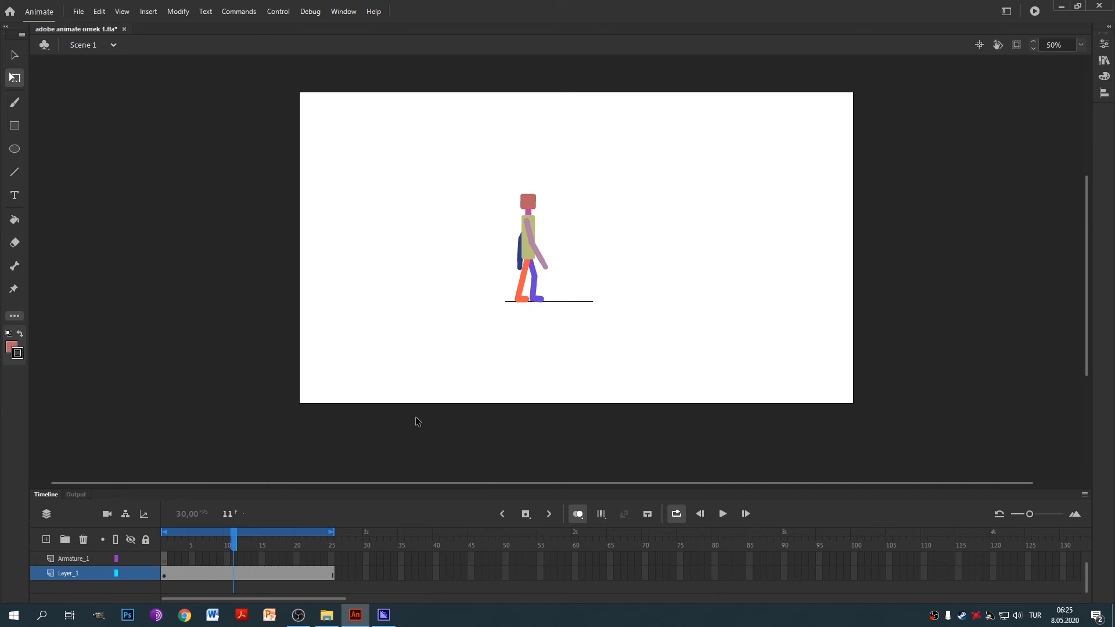
Remove Layer_1's frames, including the ground line, leaving it at frame 1.
{"action": "left_click_drag", "start_coordinate": [233, 538], "coordinate": [145, 555]}
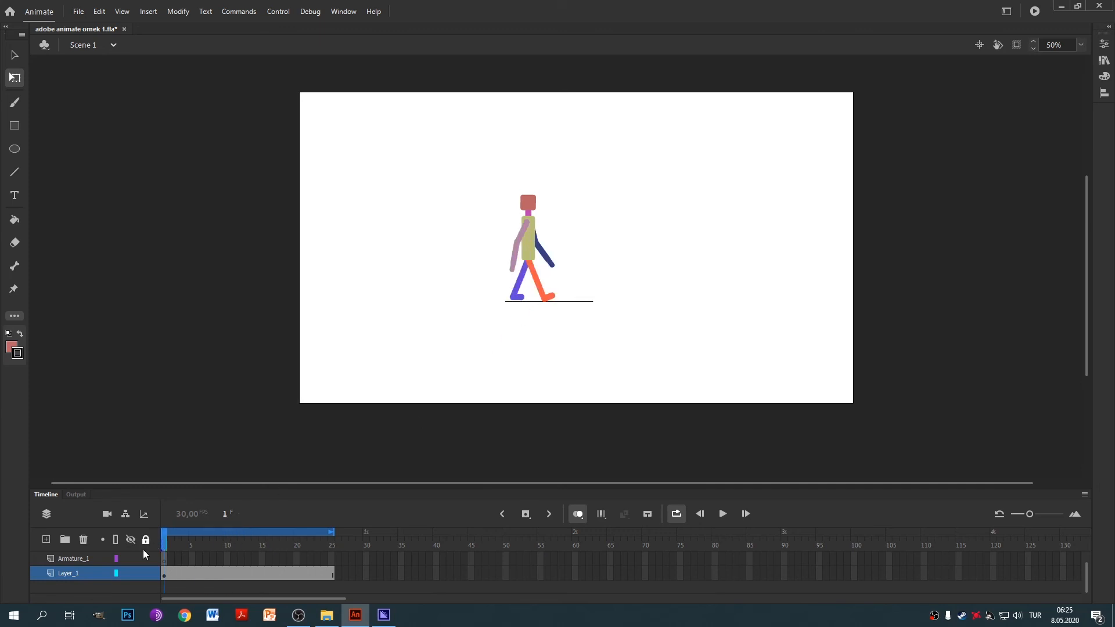
{"action": "left_click", "coordinate": [78, 576]}
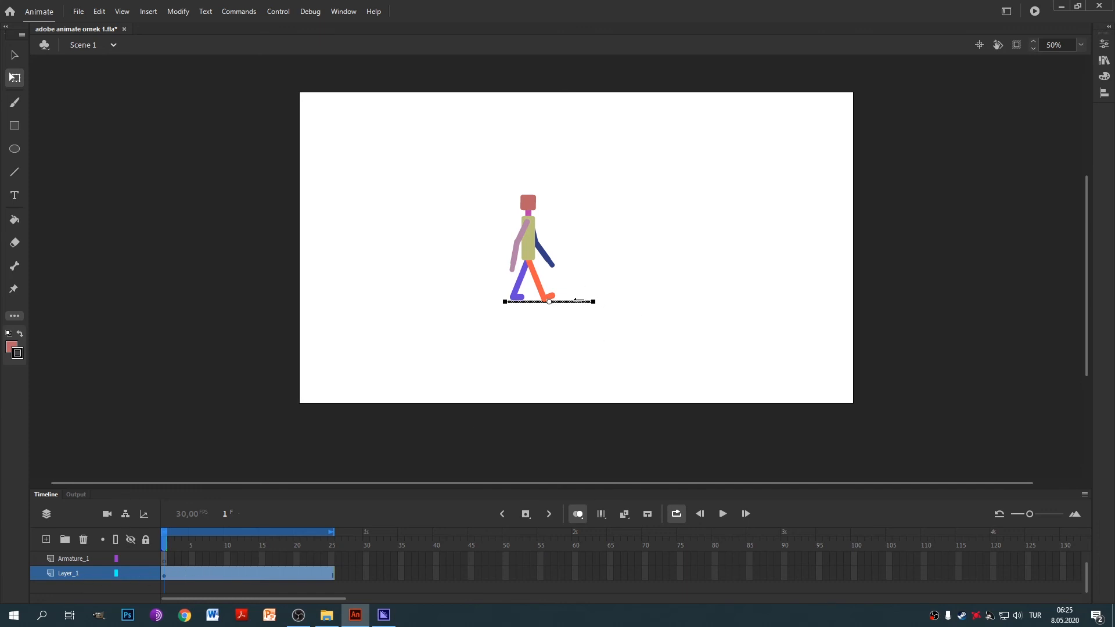
{"action": "left_click", "coordinate": [691, 356]}
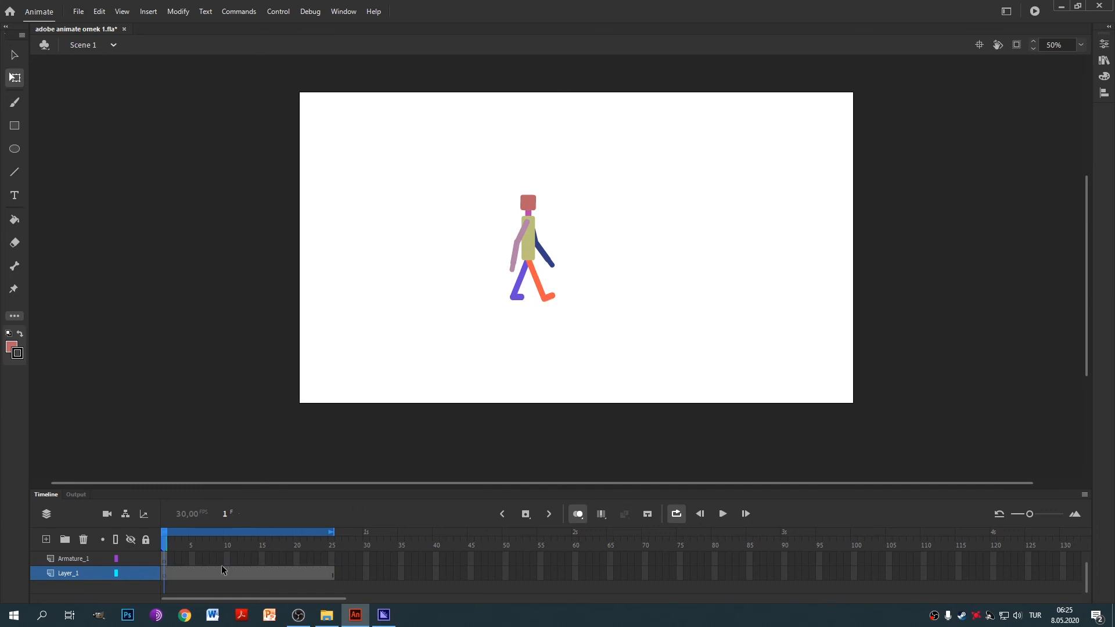
{"action": "left_click_drag", "start_coordinate": [338, 577], "coordinate": [165, 576]}
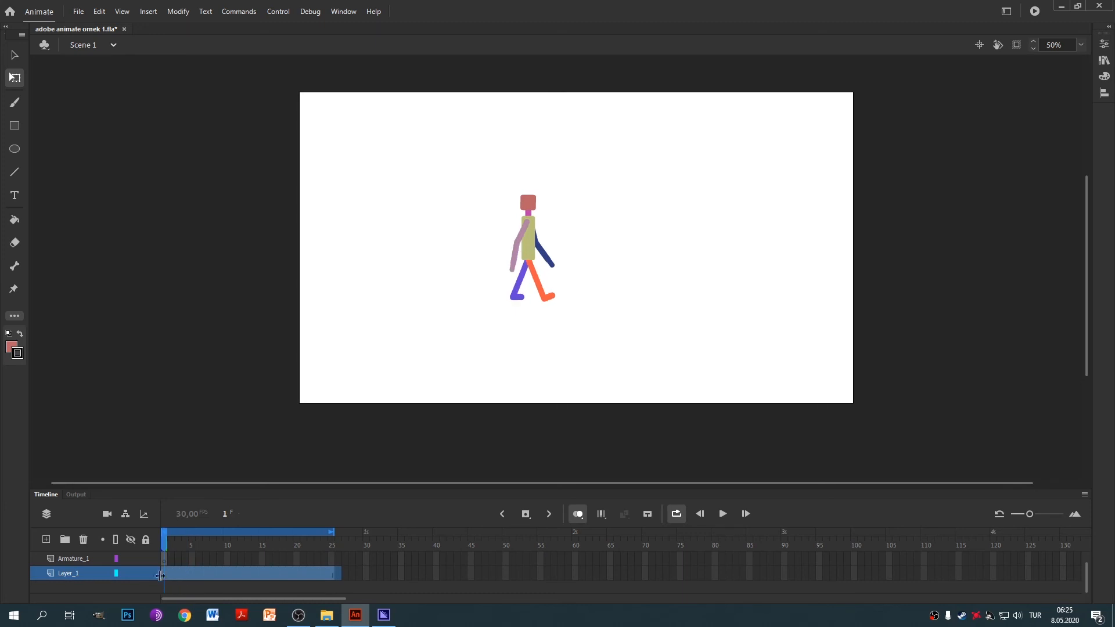
{"action": "right_click", "coordinate": [177, 575]}
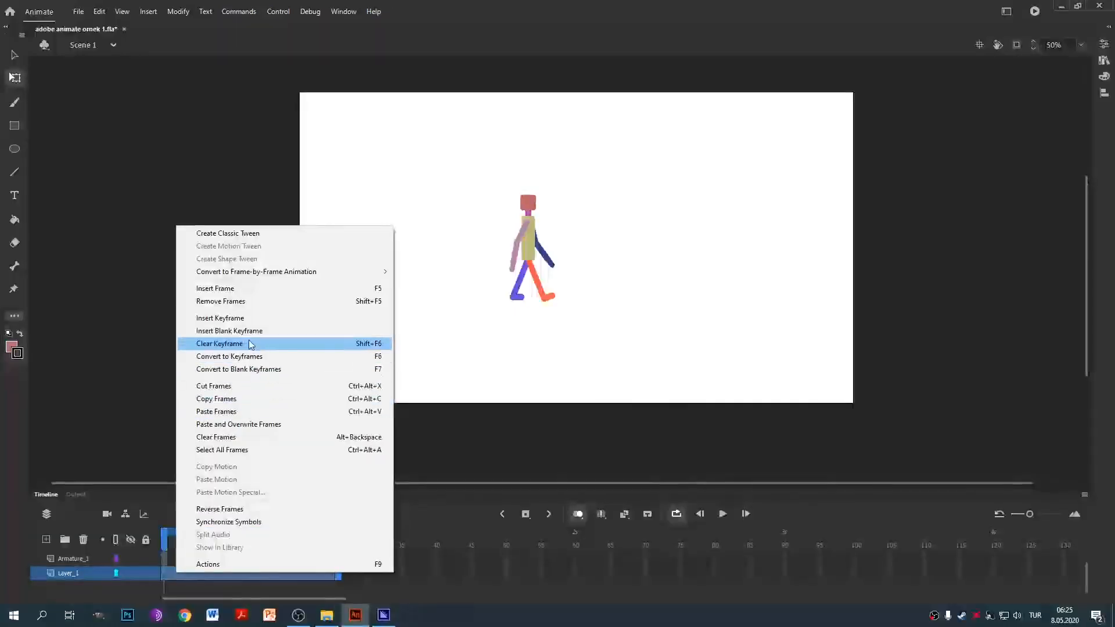
{"action": "right_click", "coordinate": [195, 578]}
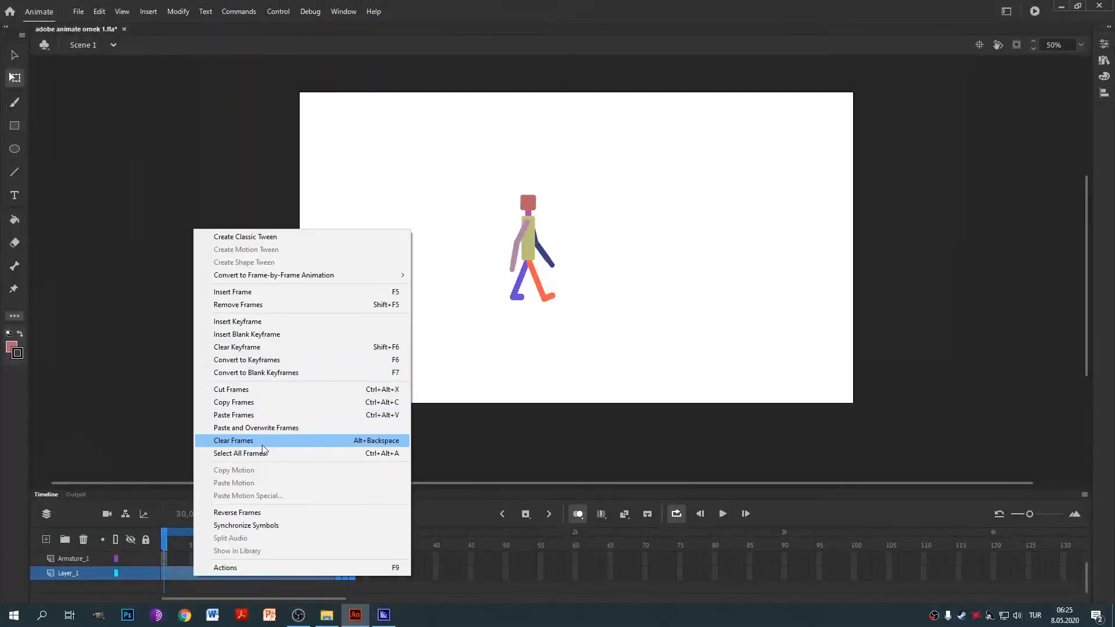
{"action": "left_click", "coordinate": [265, 305]}
{"action": "left_click", "coordinate": [294, 561]}
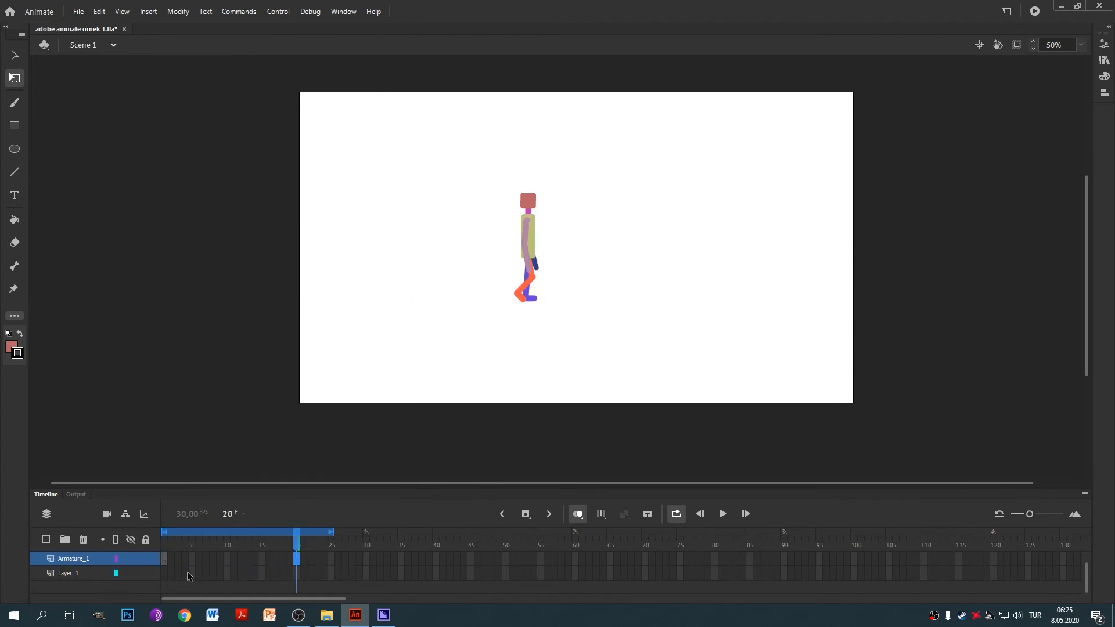
{"action": "left_click", "coordinate": [166, 575]}
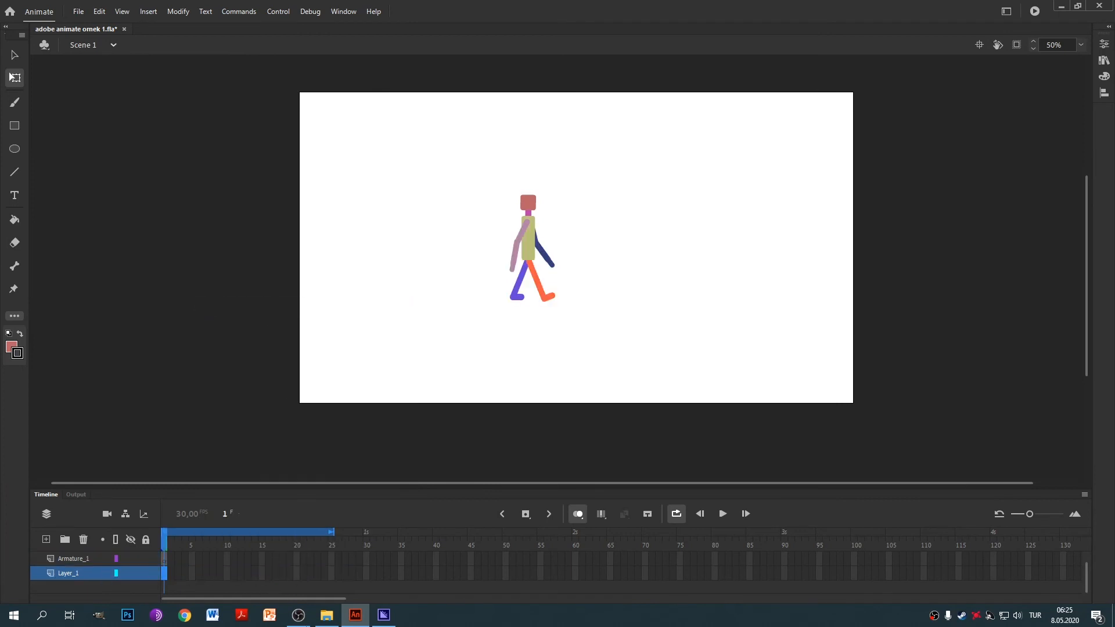
Bring arkaplan.png over from its folder and insert a frame on Layer_1.
{"action": "left_click", "coordinate": [326, 615]}
{"action": "left_click_drag", "start_coordinate": [263, 209], "coordinate": [120, 301]}
{"action": "left_click_drag", "start_coordinate": [261, 175], "coordinate": [343, 146]}
{"action": "left_click", "coordinate": [115, 288]}
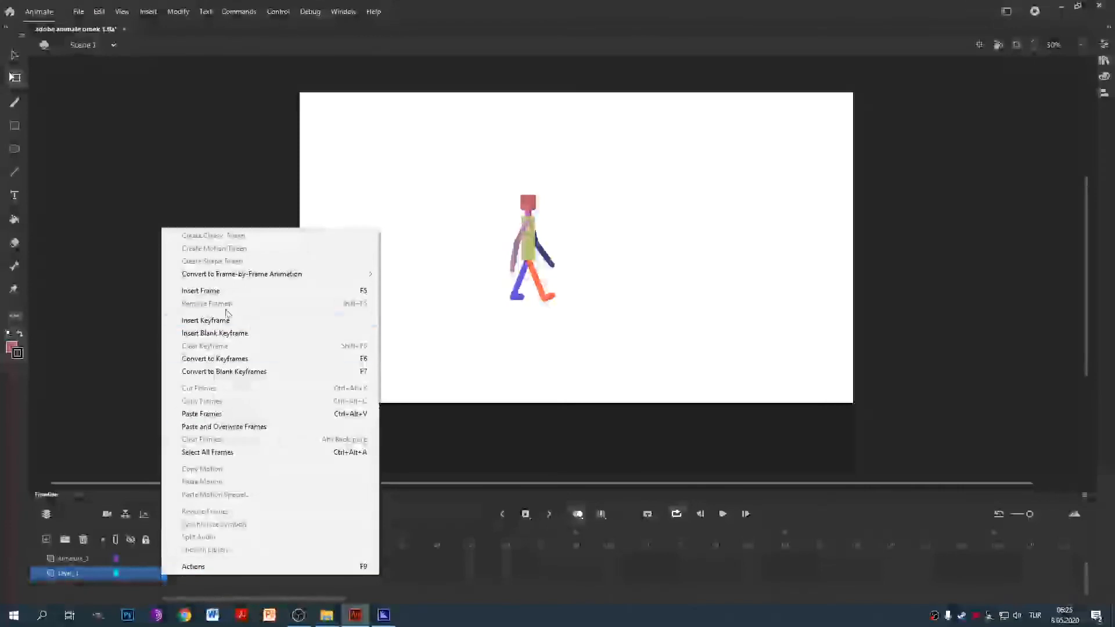
{"action": "left_click", "coordinate": [229, 291]}
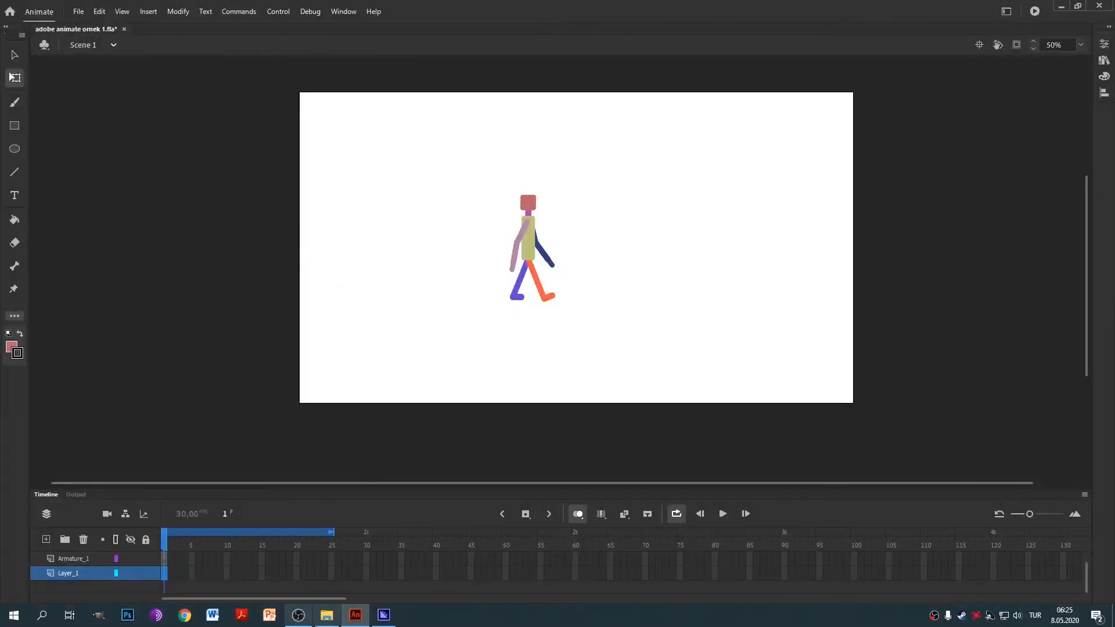
Zoom out to 13% and enlarge the arkaplan hills image, aligning its lower-left corner to the stage.
{"action": "left_click", "coordinate": [326, 616]}
{"action": "left_click", "coordinate": [482, 5]}
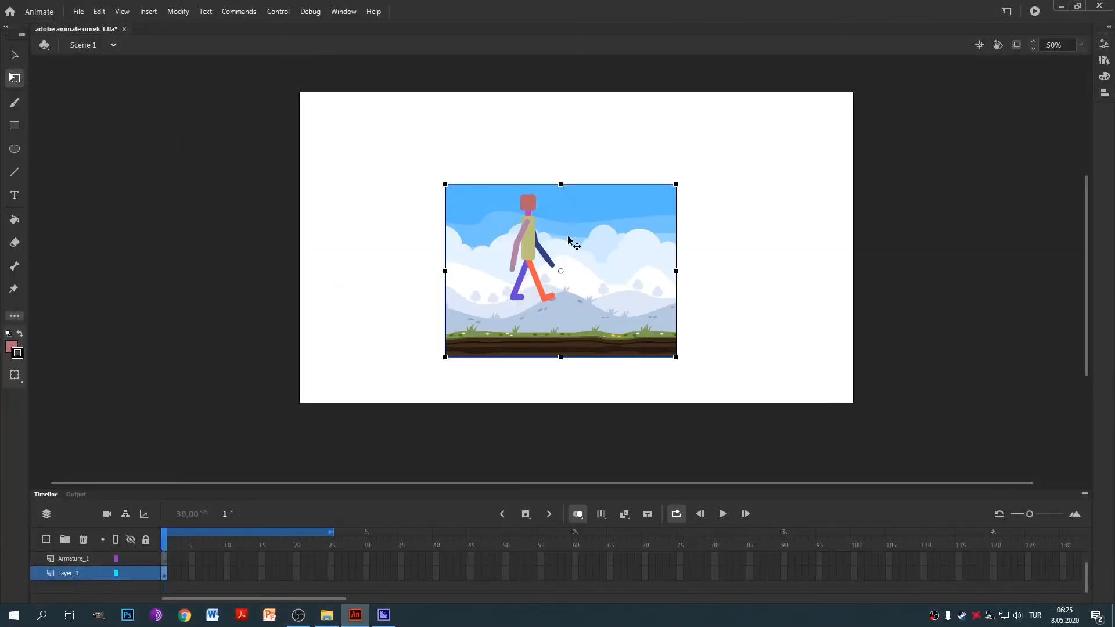
{"action": "key", "text": "ctrl+minus"}
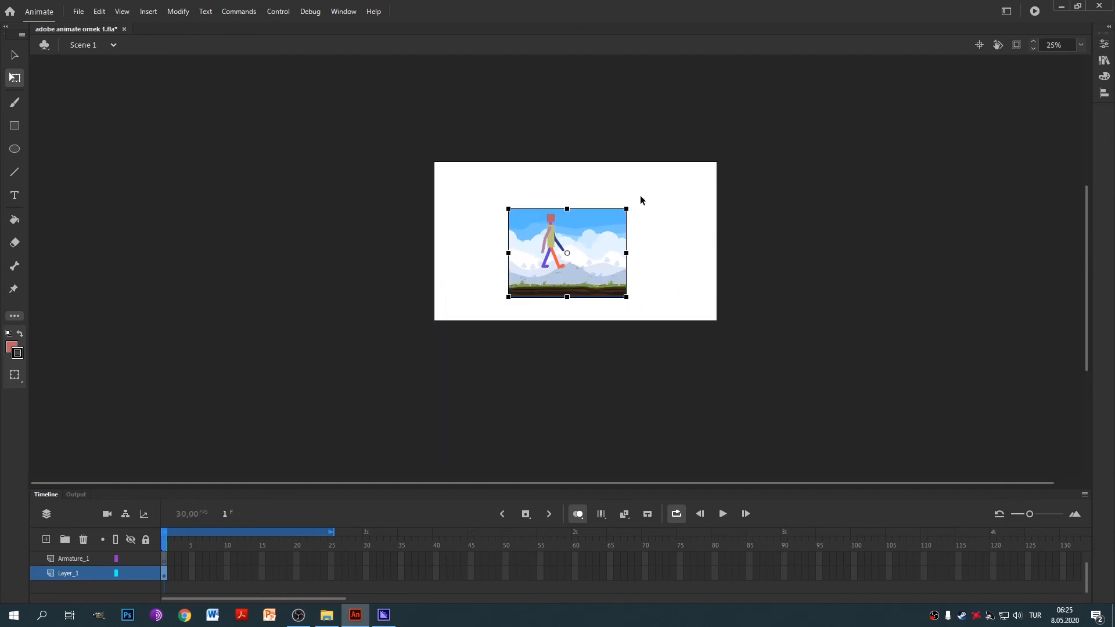
{"action": "left_click_drag", "start_coordinate": [649, 194], "coordinate": [846, 69]}
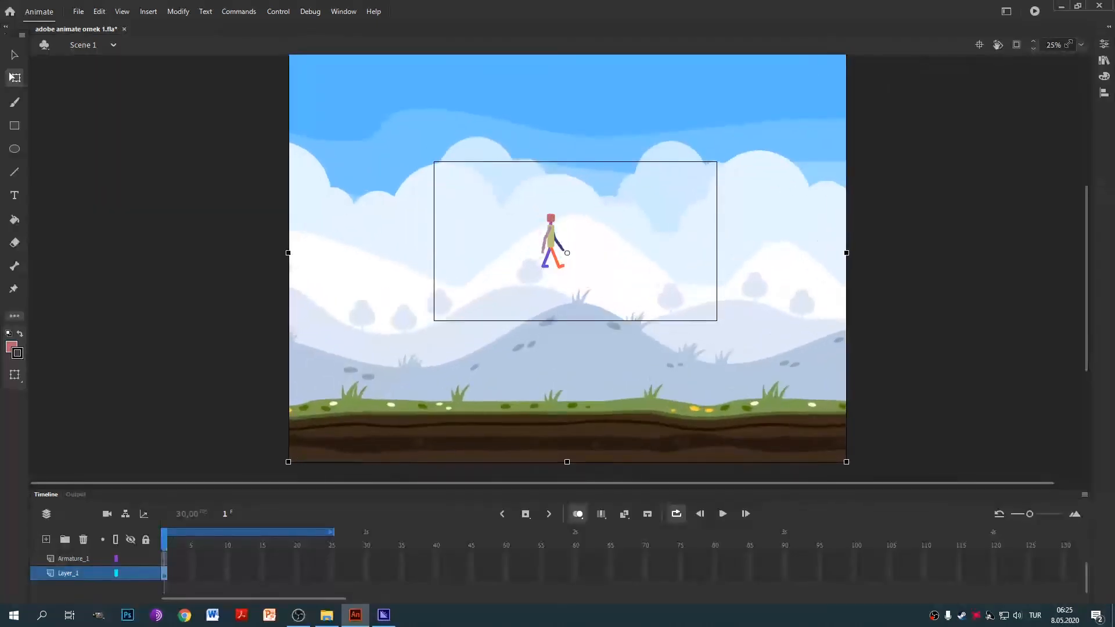
{"action": "left_click_drag", "start_coordinate": [814, 353], "coordinate": [831, 229]}
{"action": "key", "text": "ctrl+minus"}
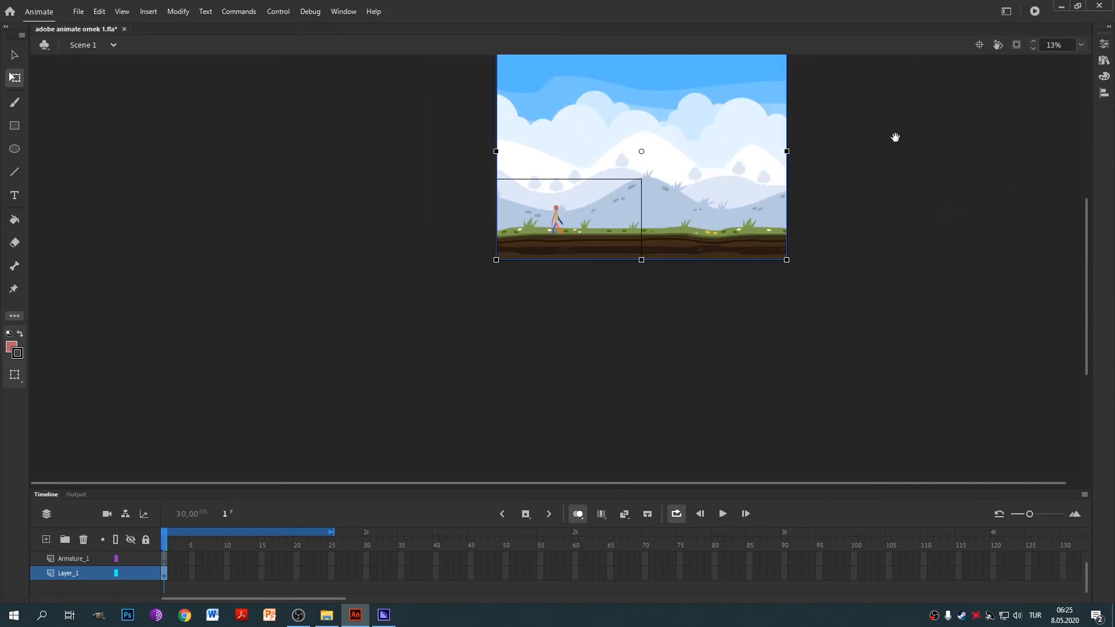
{"action": "left_click_drag", "start_coordinate": [895, 137], "coordinate": [870, 201]}
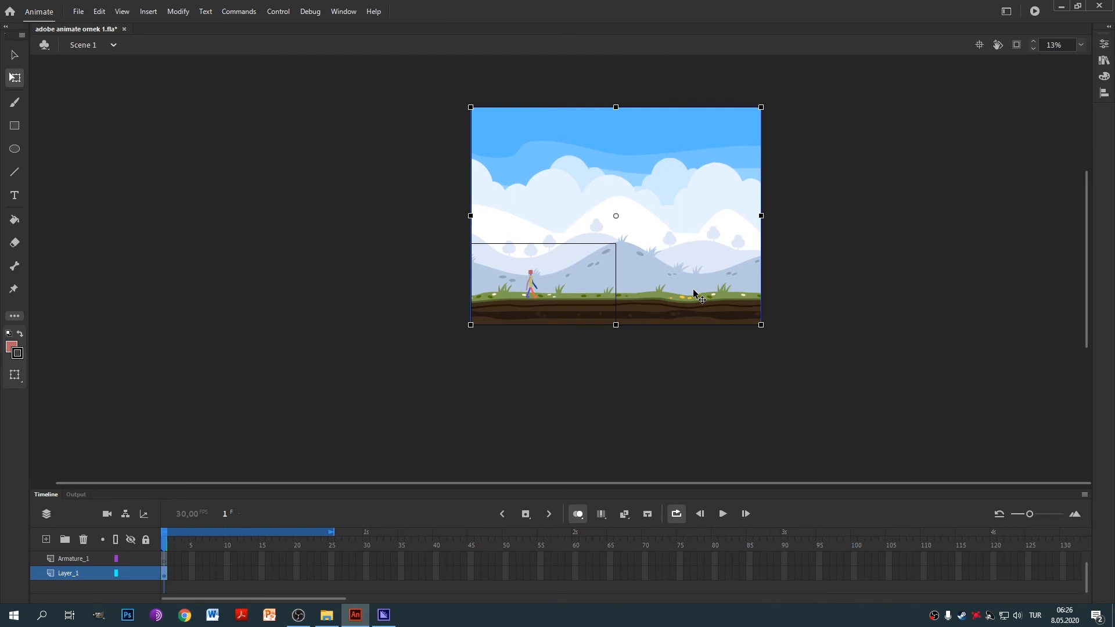
{"action": "key", "text": "Down"}
{"action": "key", "text": "Down"}
{"action": "key", "text": "Down"}
{"action": "key", "text": "Down"}
{"action": "key", "text": "Down"}
{"action": "key", "text": "Down"}
{"action": "key", "text": "Down"}
{"action": "key", "text": "Down"}
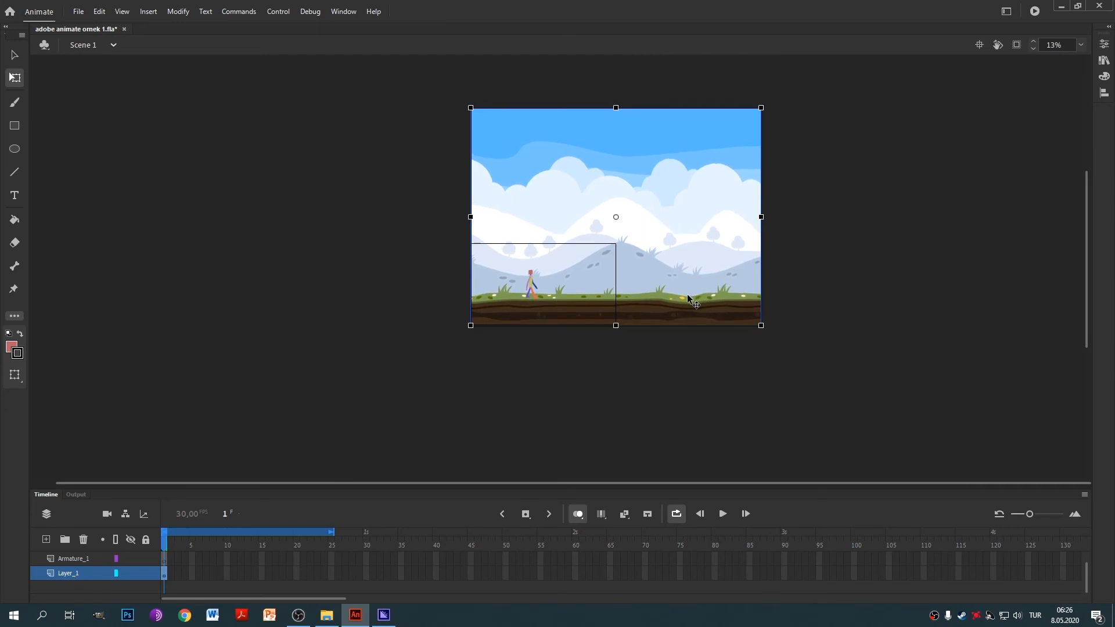
{"action": "left_click_drag", "start_coordinate": [761, 107], "coordinate": [812, 69]}
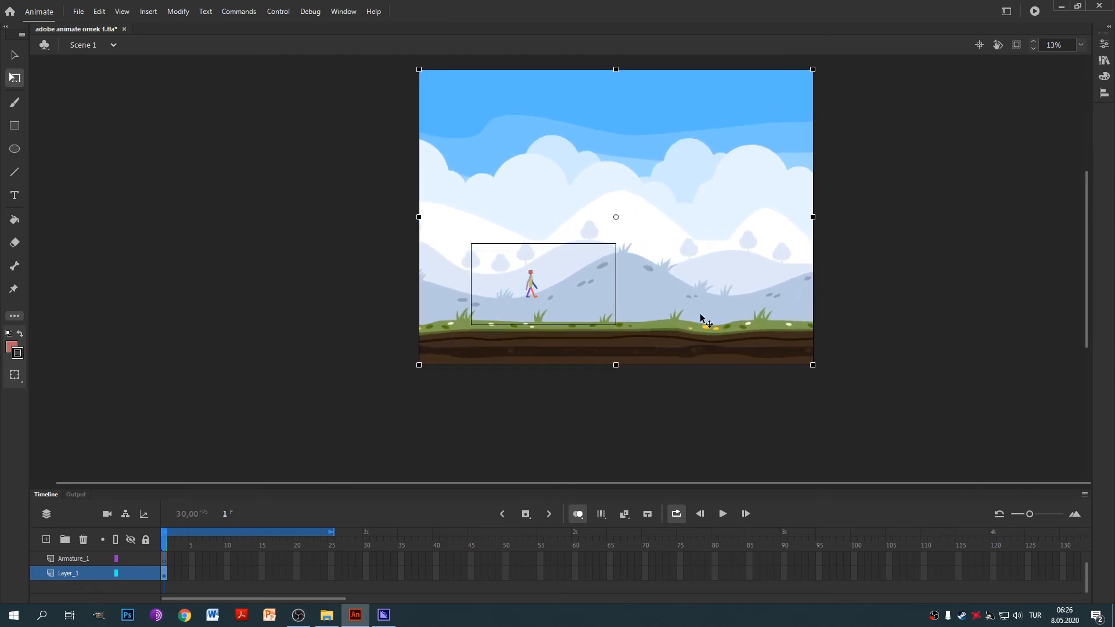
{"action": "left_click_drag", "start_coordinate": [672, 336], "coordinate": [722, 305]}
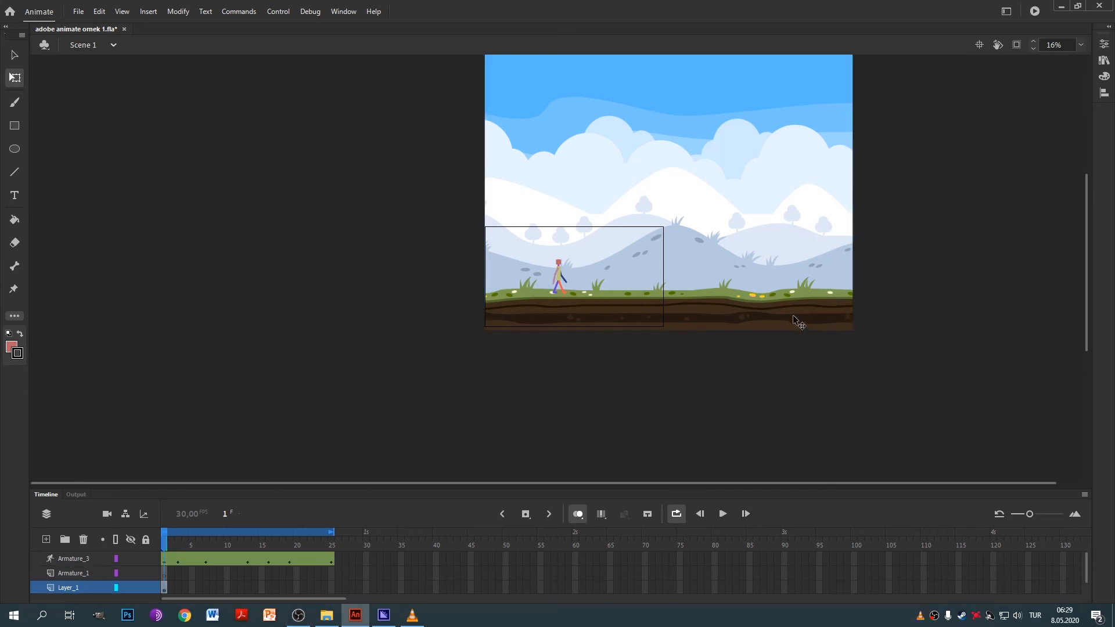
Convert the hills bitmap into graphic symbol Symbol 16 with F8, then select Layer_1 frames 1–25.
{"action": "scroll", "coordinate": [895, 250], "scroll_direction": "up", "scroll_amount": 3}
{"action": "scroll", "coordinate": [895, 249], "scroll_direction": "right", "scroll_amount": 1}
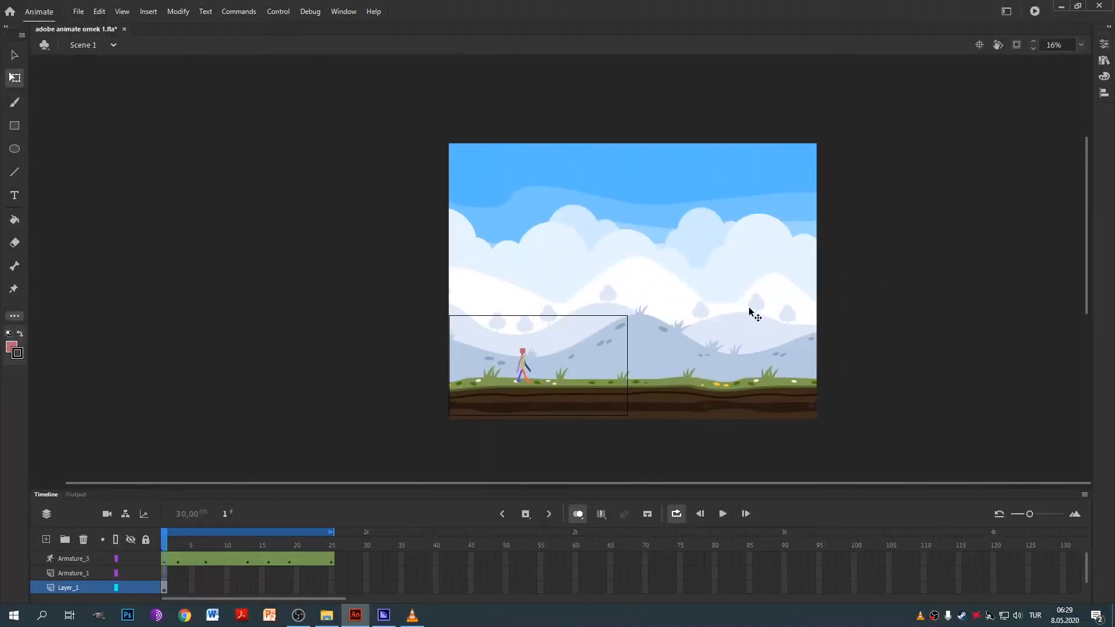
{"action": "right_click", "coordinate": [750, 307]}
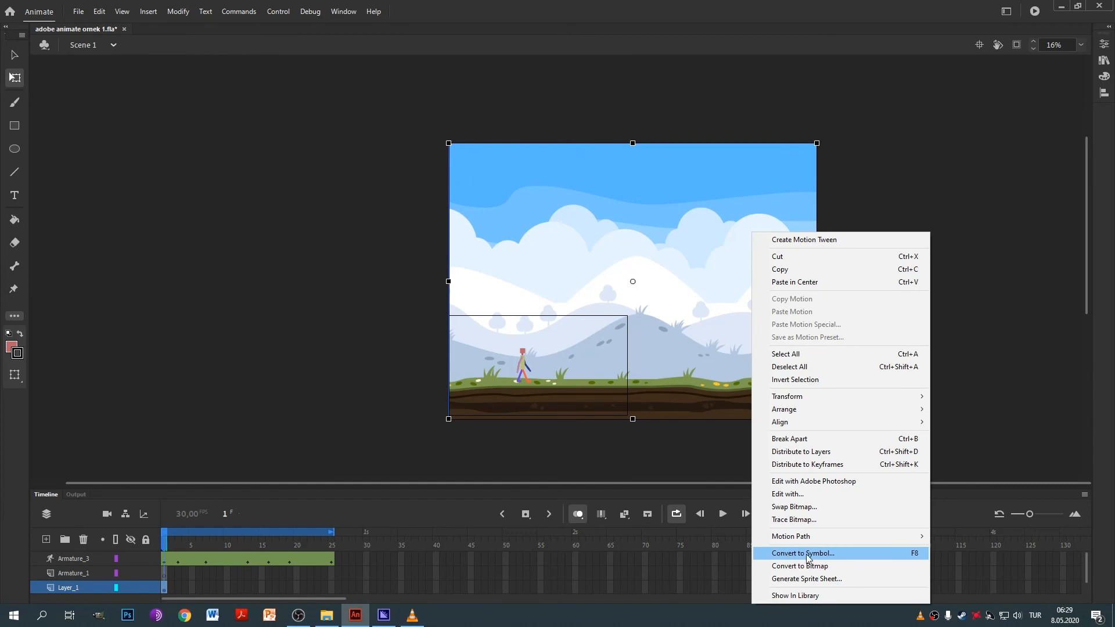
{"action": "left_click", "coordinate": [847, 169]}
{"action": "key", "text": "F8"}
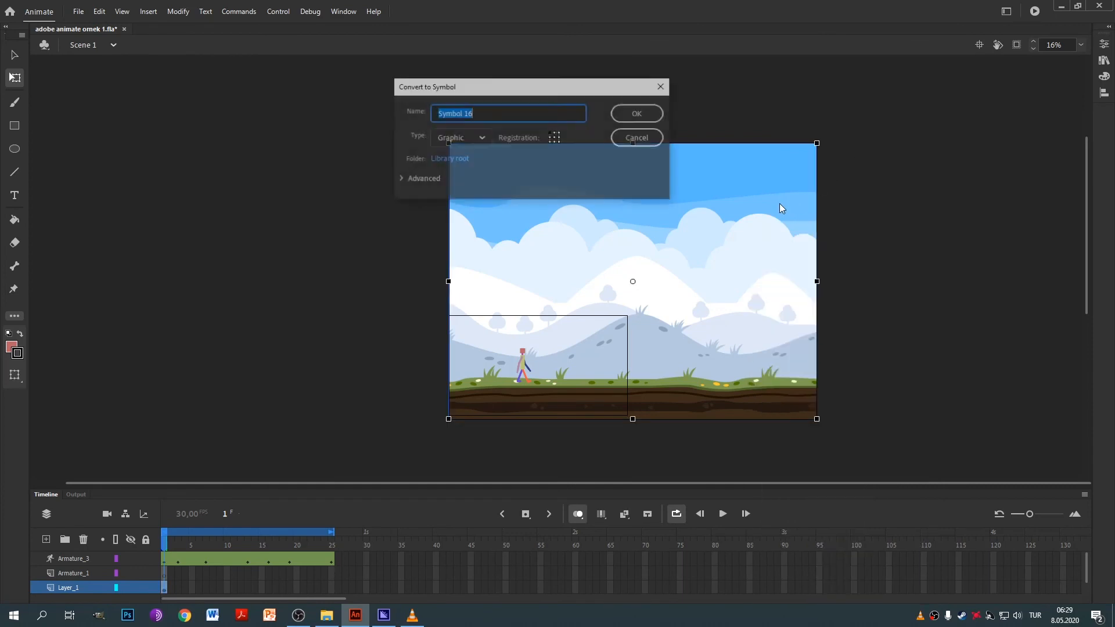
{"action": "left_click", "coordinate": [637, 111]}
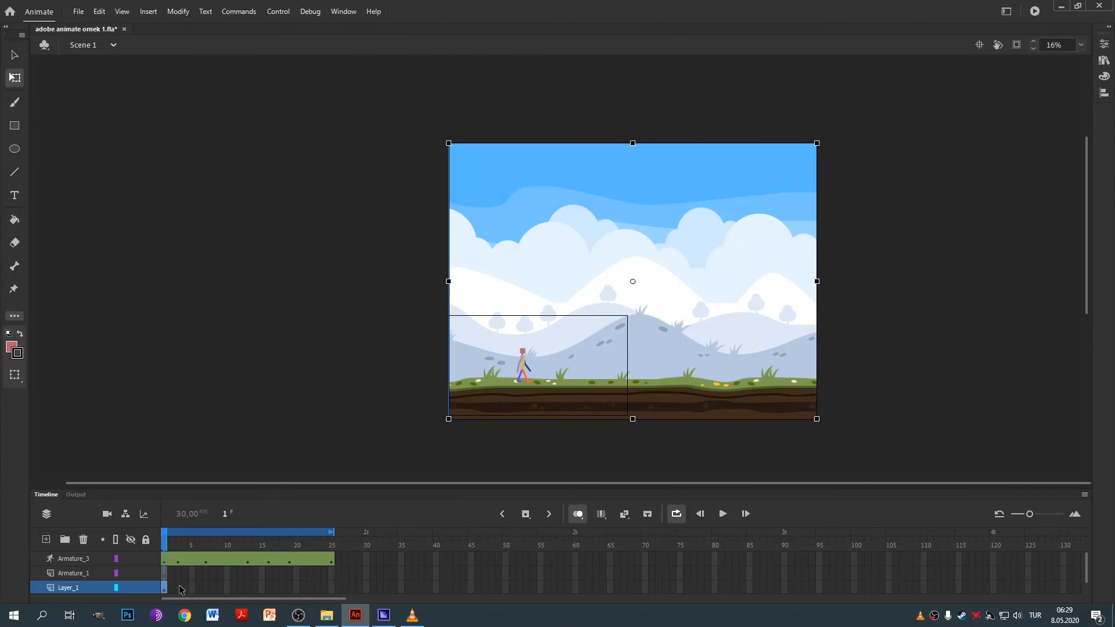
{"action": "left_click_drag", "start_coordinate": [170, 590], "coordinate": [331, 590]}
Extend Layer_1's background through frame 25 with Insert Frame.
{"action": "right_click", "coordinate": [331, 590]}
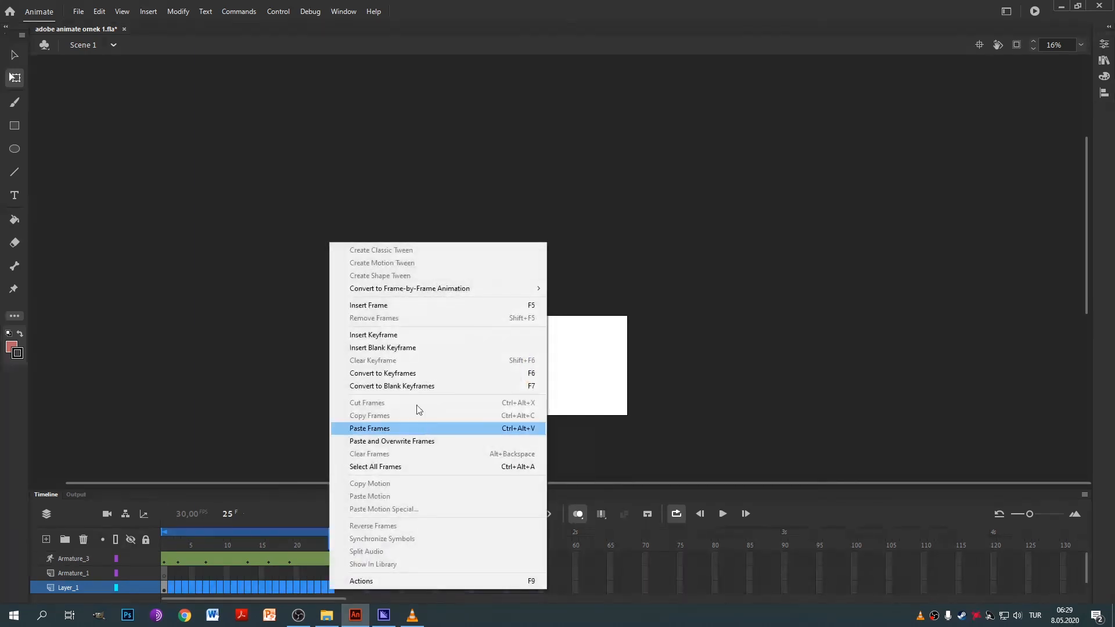
{"action": "left_click", "coordinate": [397, 305]}
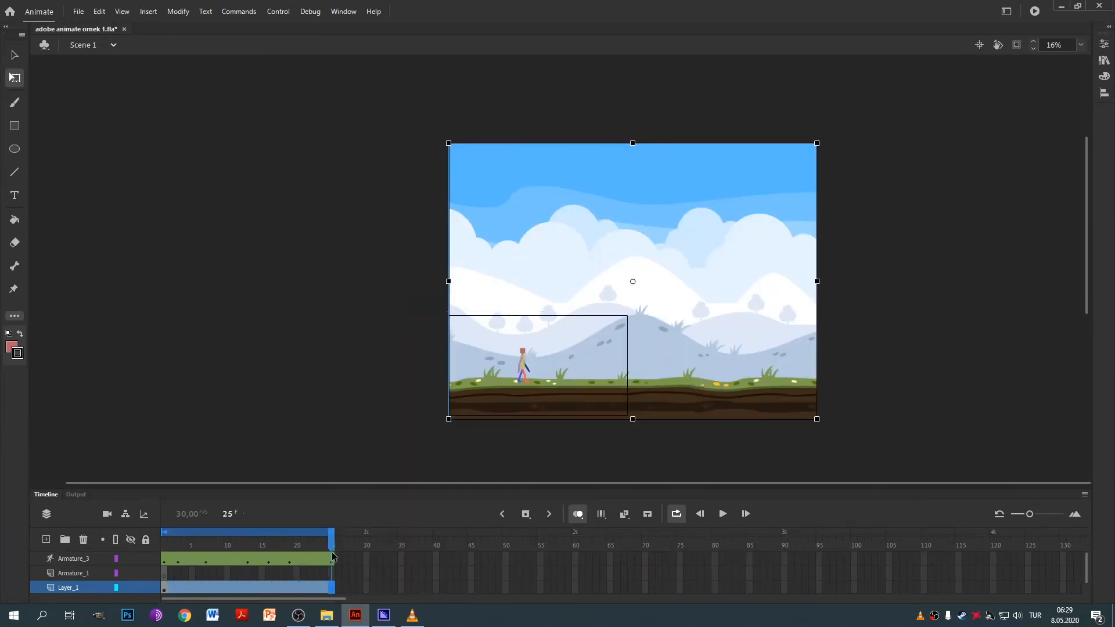
{"action": "left_click_drag", "start_coordinate": [333, 537], "coordinate": [340, 580]}
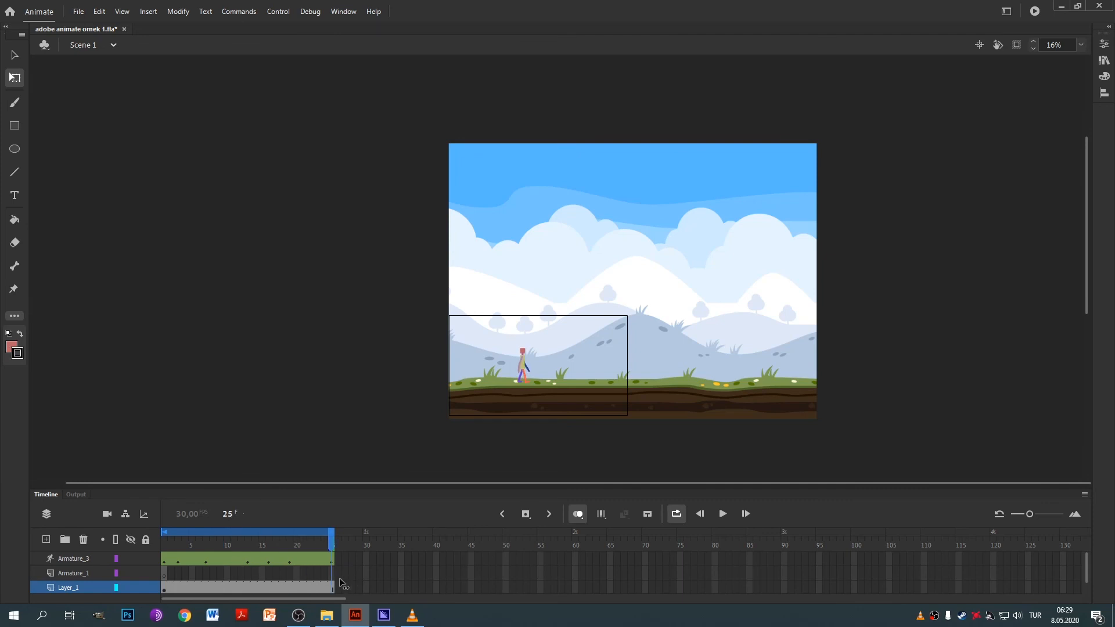
{"action": "left_click_drag", "start_coordinate": [672, 268], "coordinate": [497, 282]}
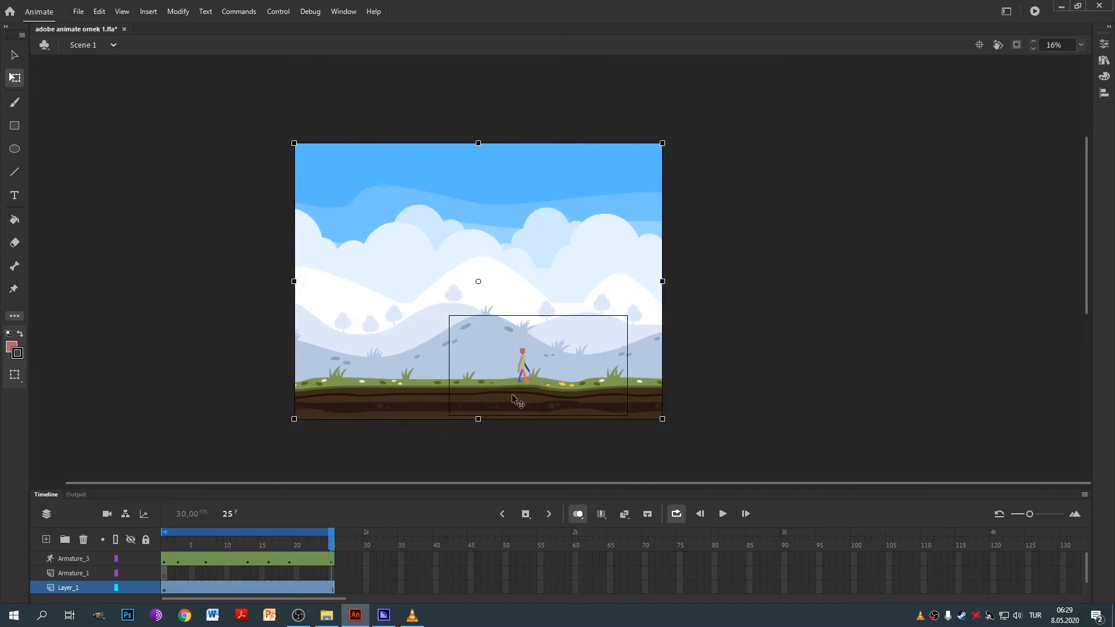
{"action": "key", "text": "ctrl+z"}
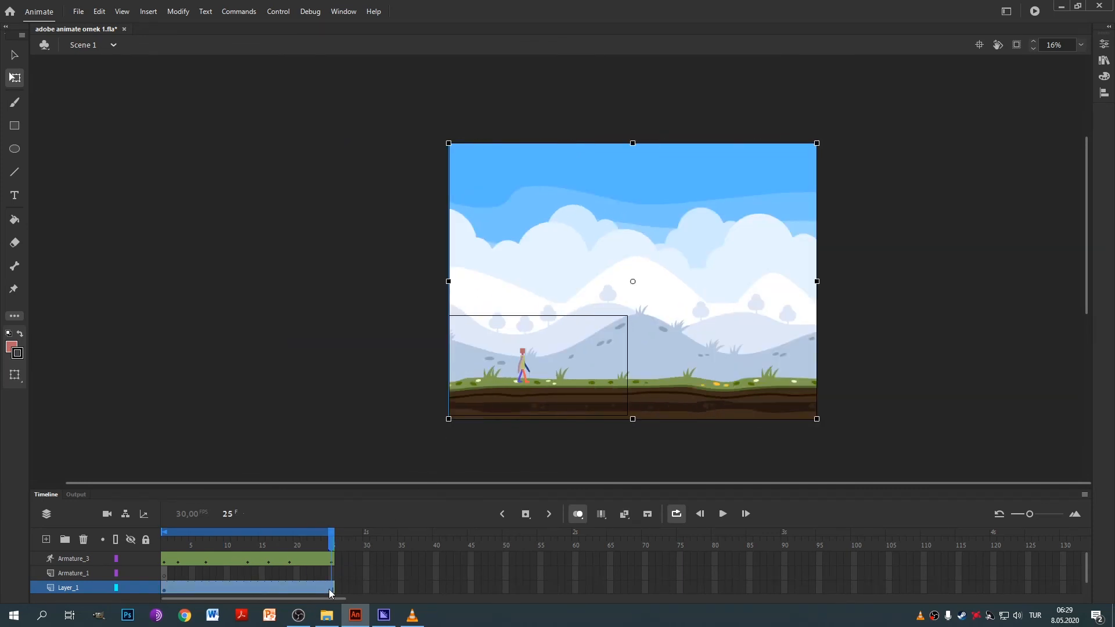
Add a keyframe at frame 25 and shift the hills background left there.
{"action": "right_click", "coordinate": [329, 589]}
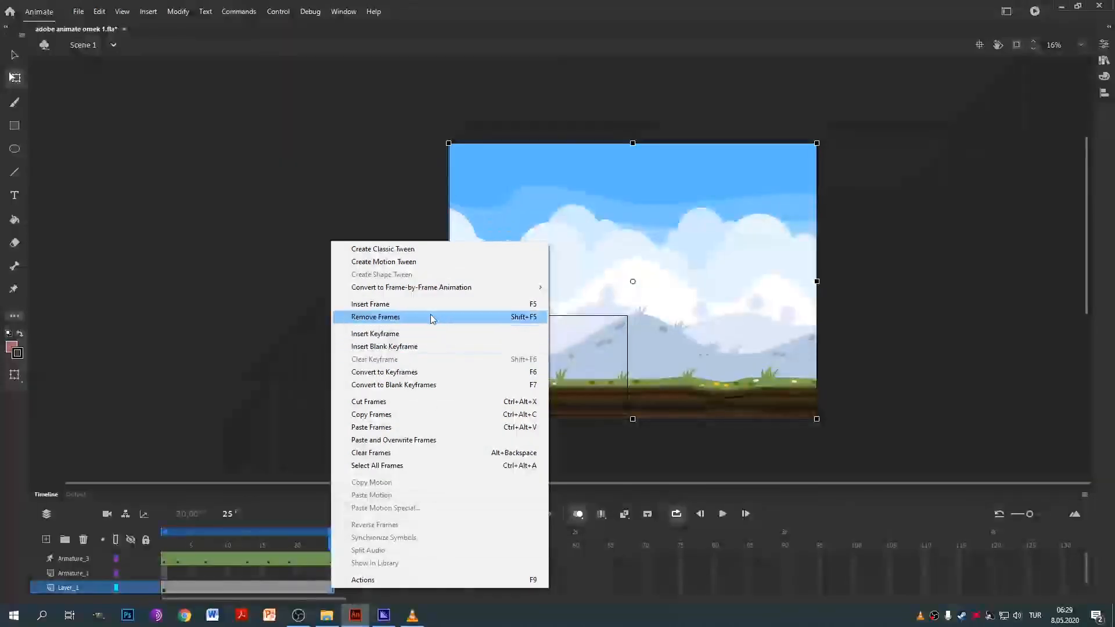
{"action": "left_click", "coordinate": [426, 337]}
{"action": "left_click_drag", "start_coordinate": [747, 268], "coordinate": [569, 287]}
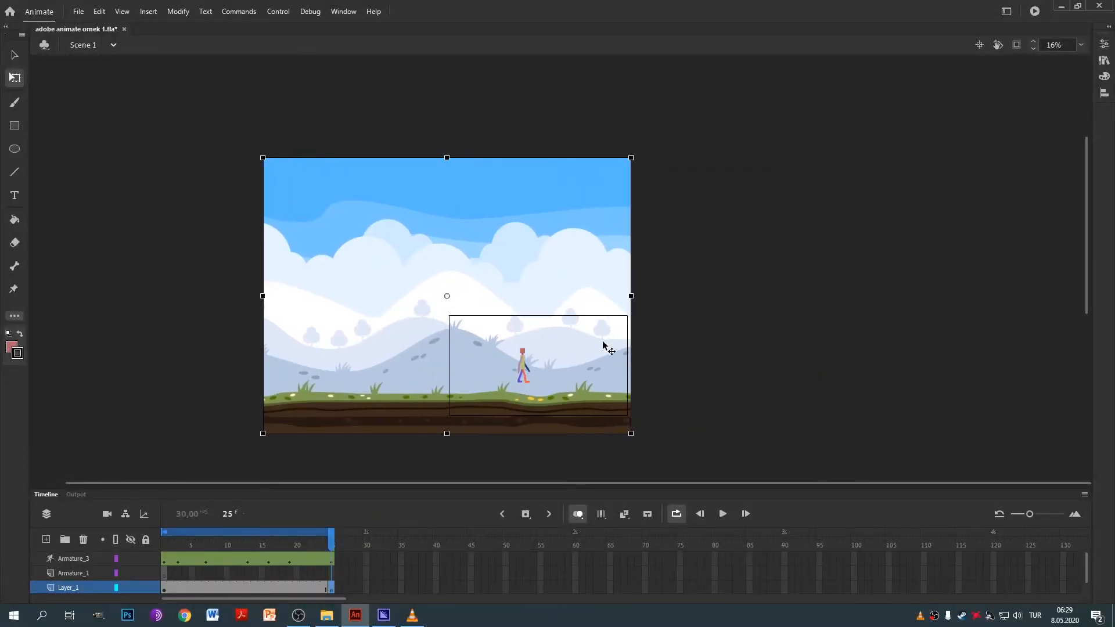
{"action": "mouse_move", "coordinate": [333, 553]}
{"action": "left_mouse_down"}
{"action": "mouse_move", "coordinate": [237, 549]}
{"action": "mouse_move", "coordinate": [330, 549]}
{"action": "left_mouse_up"}
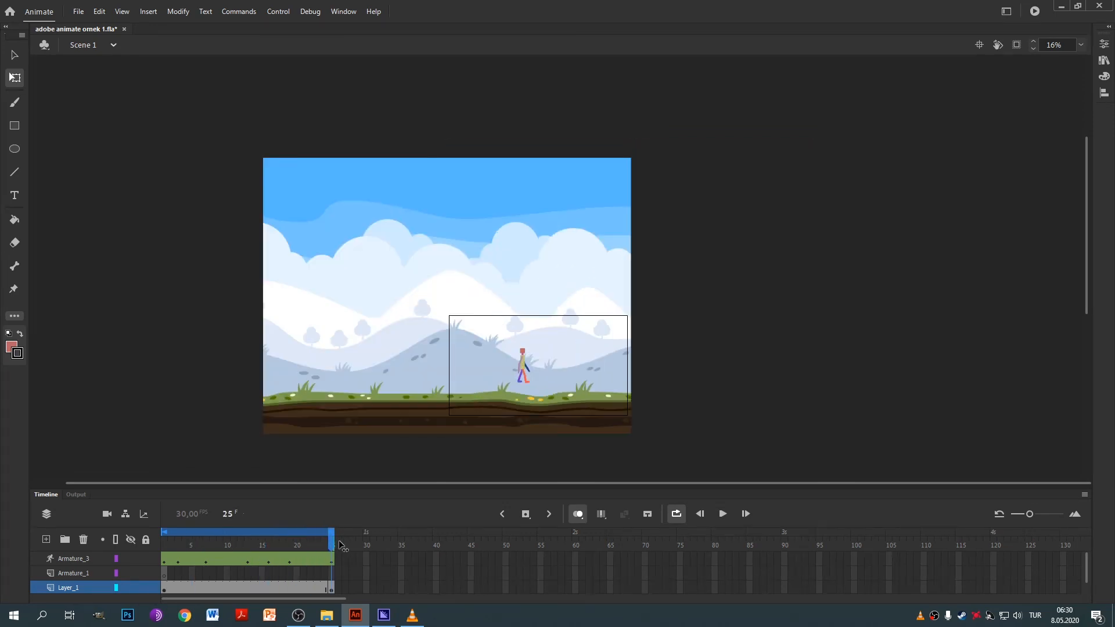
{"action": "left_click_drag", "start_coordinate": [564, 274], "coordinate": [568, 259]}
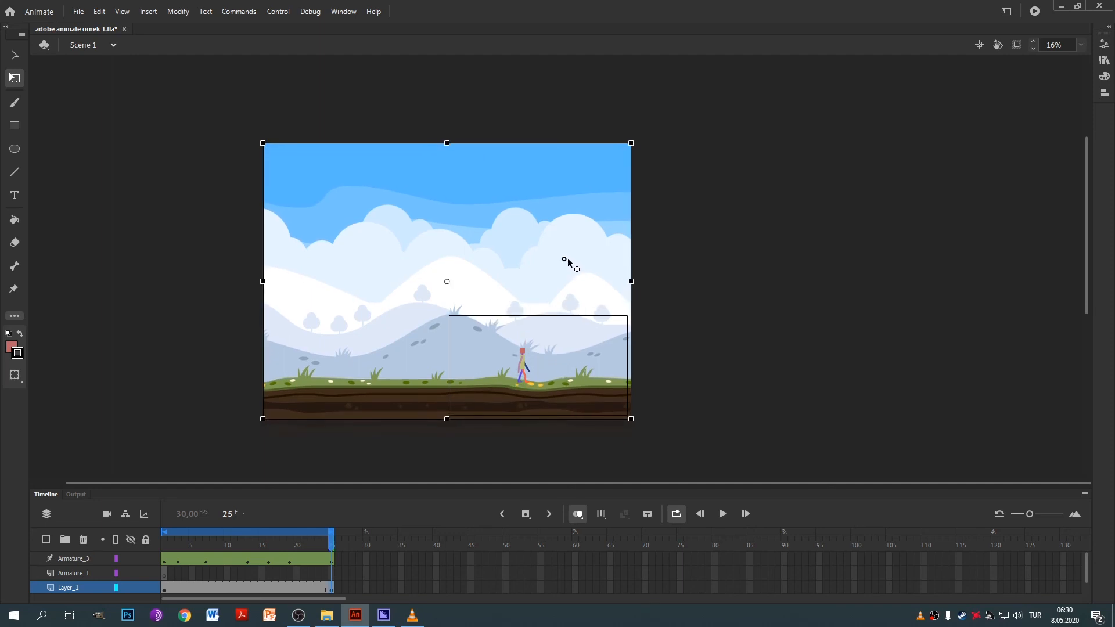
{"action": "left_click_drag", "start_coordinate": [331, 549], "coordinate": [244, 551]}
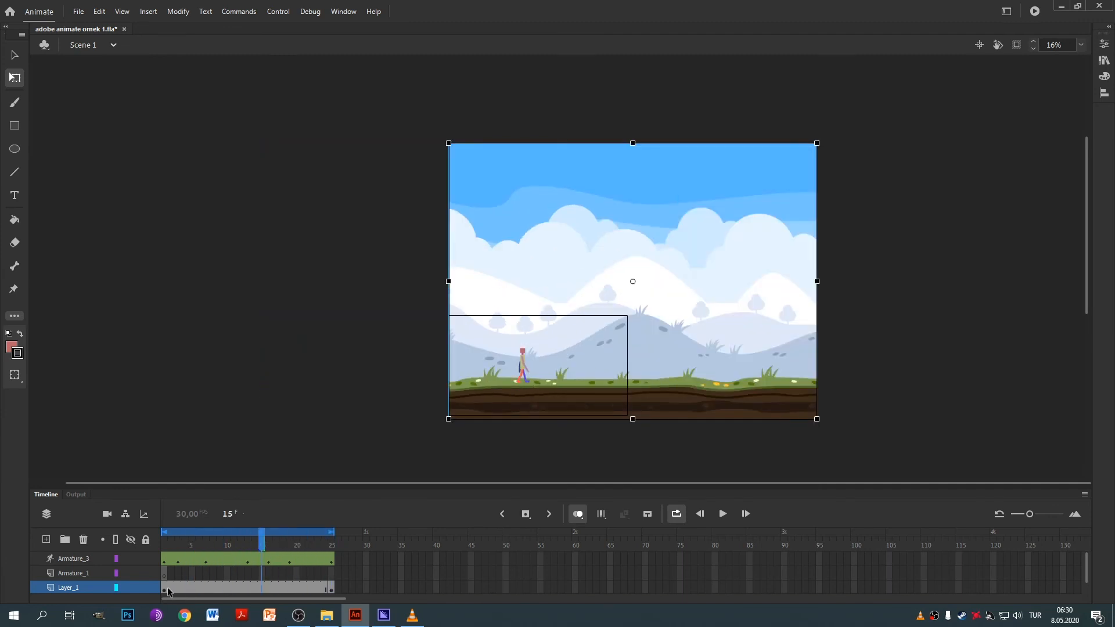
{"action": "left_click_drag", "start_coordinate": [168, 592], "coordinate": [319, 589]}
Apply Create Classic Tween to Layer_1 frames 1–24 and scrub to preview the sliding hills.
{"action": "right_click", "coordinate": [319, 589]}
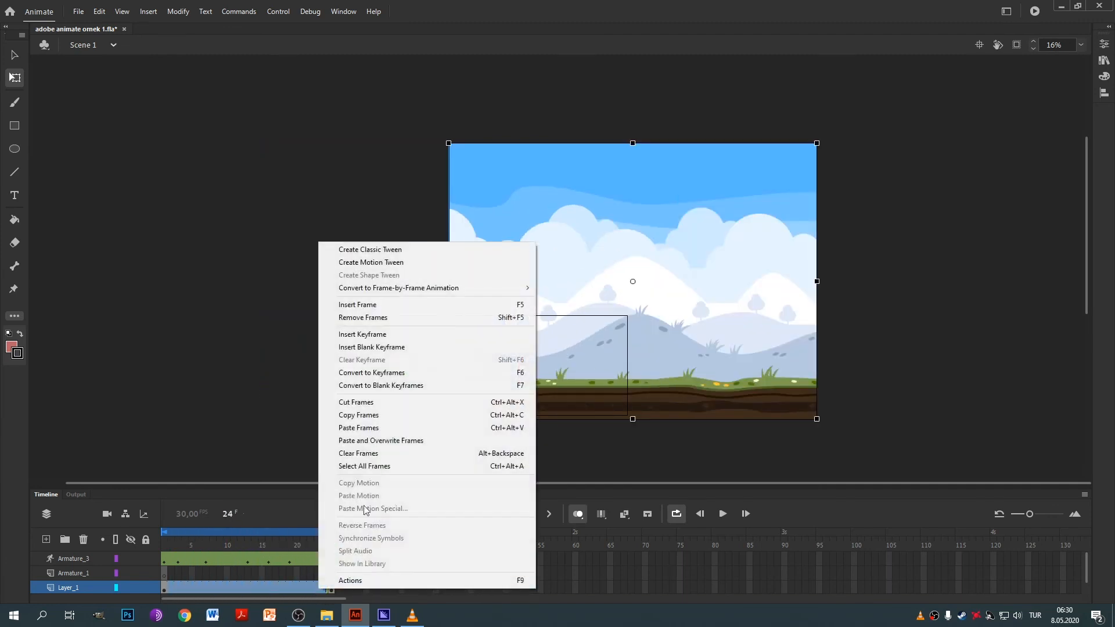
{"action": "left_click", "coordinate": [402, 250]}
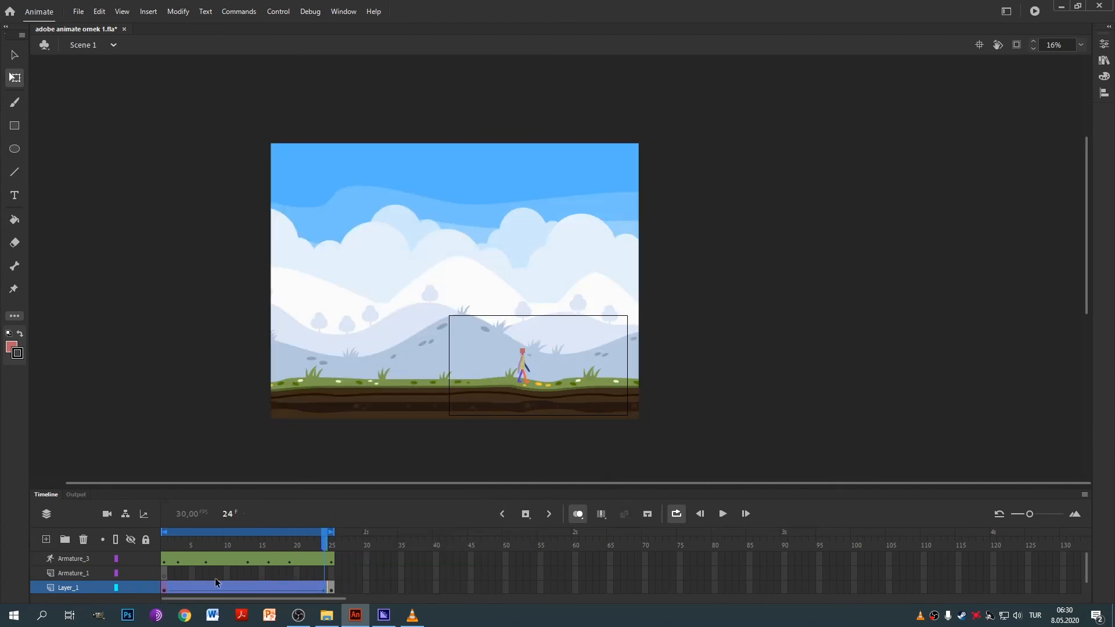
{"action": "left_click_drag", "start_coordinate": [308, 535], "coordinate": [149, 572]}
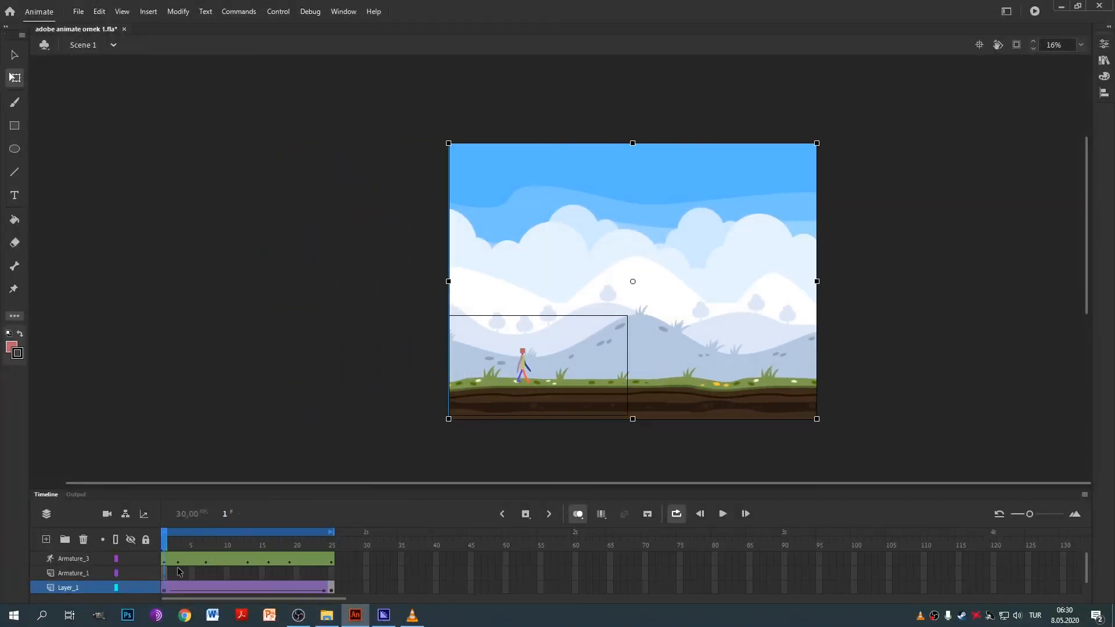
Move the hills further right at frame 25, then replay the looping walk from around frame 10.
{"action": "key", "text": "Return"}
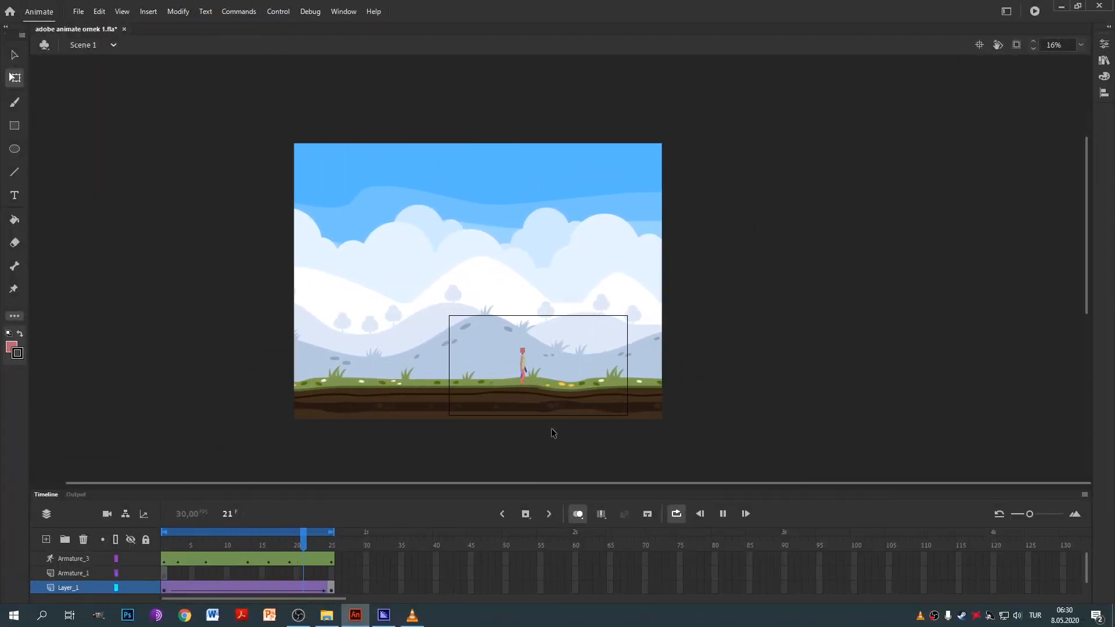
{"action": "scroll", "coordinate": [552, 428], "scroll_direction": "up", "scroll_amount": 3}
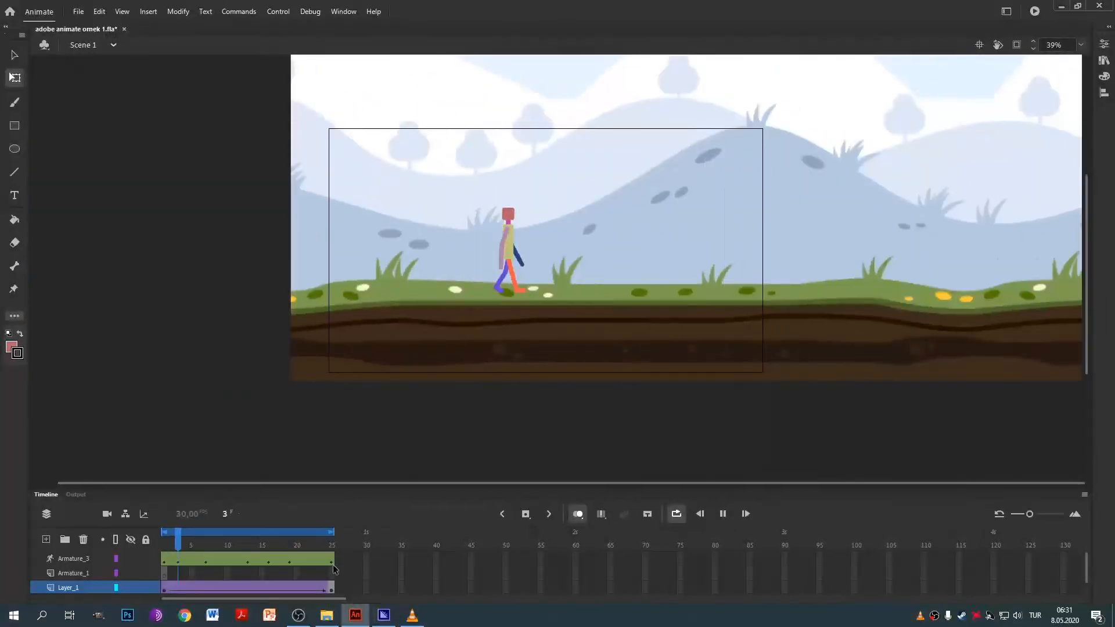
{"action": "left_click", "coordinate": [332, 540]}
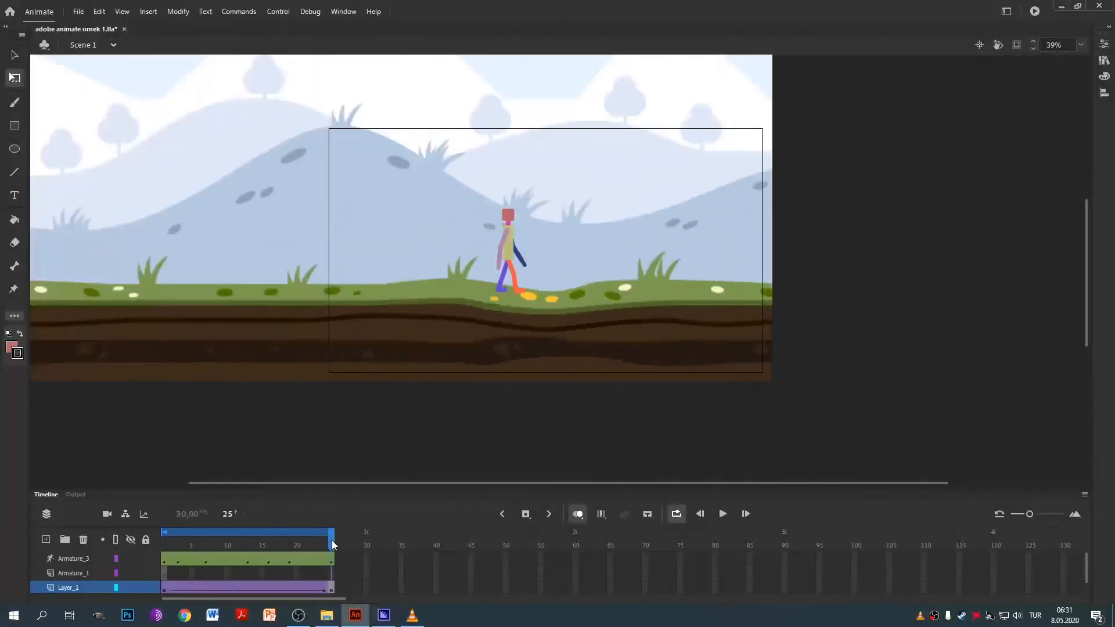
{"action": "left_click_drag", "start_coordinate": [308, 263], "coordinate": [512, 279]}
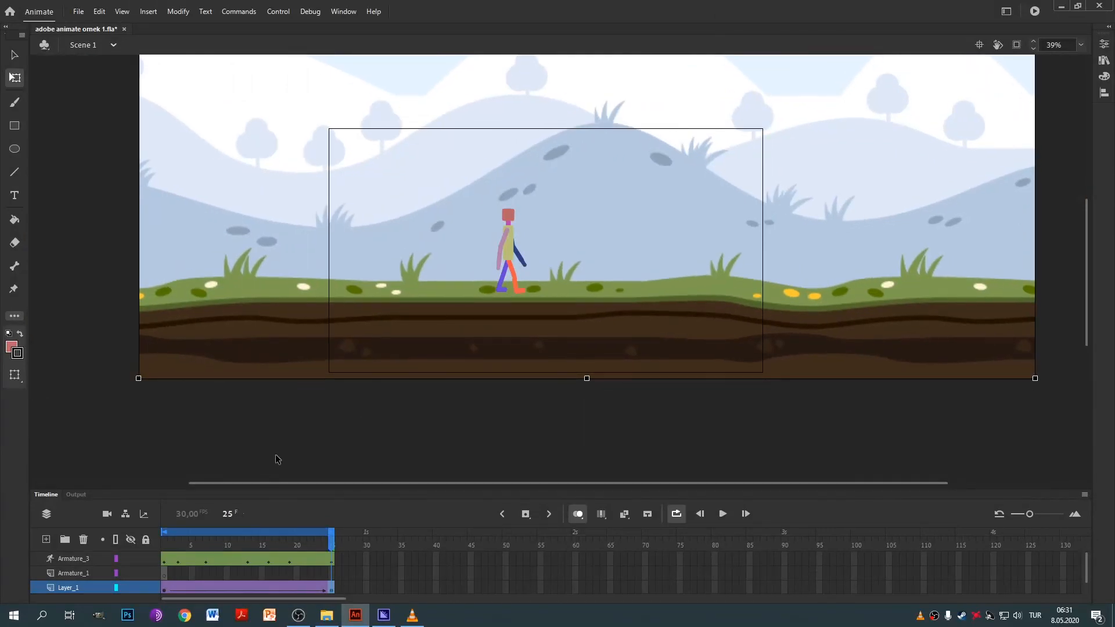
{"action": "left_click", "coordinate": [225, 541]}
{"action": "key", "text": "Return"}
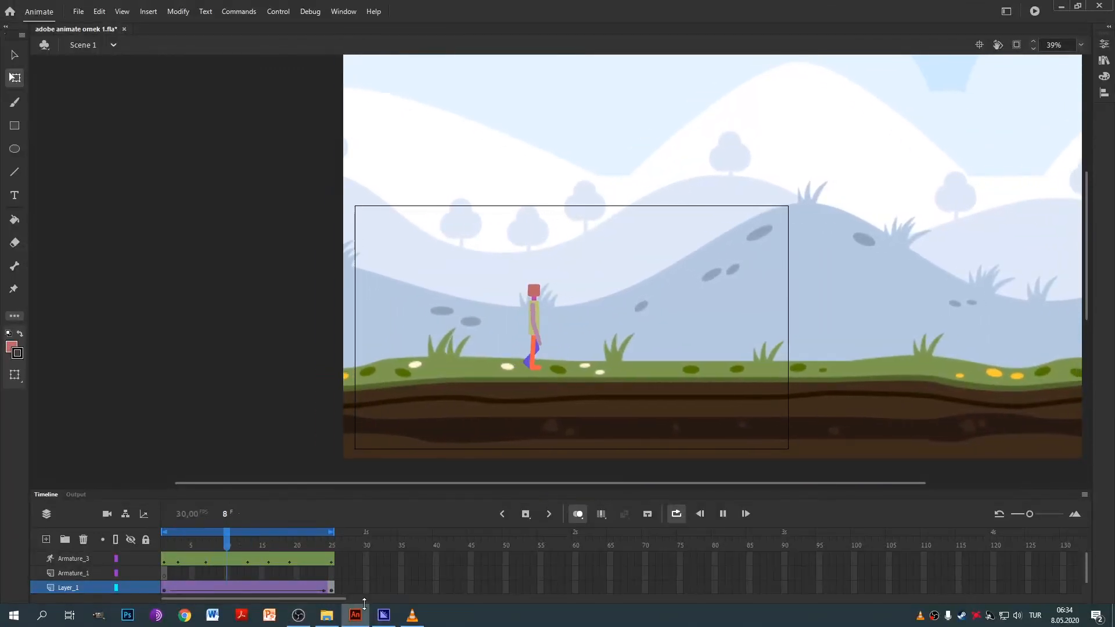
Copy the 25 Armature_3 walk frames and paste a second walk cycle right after frame 25.
{"action": "key", "text": "Return"}
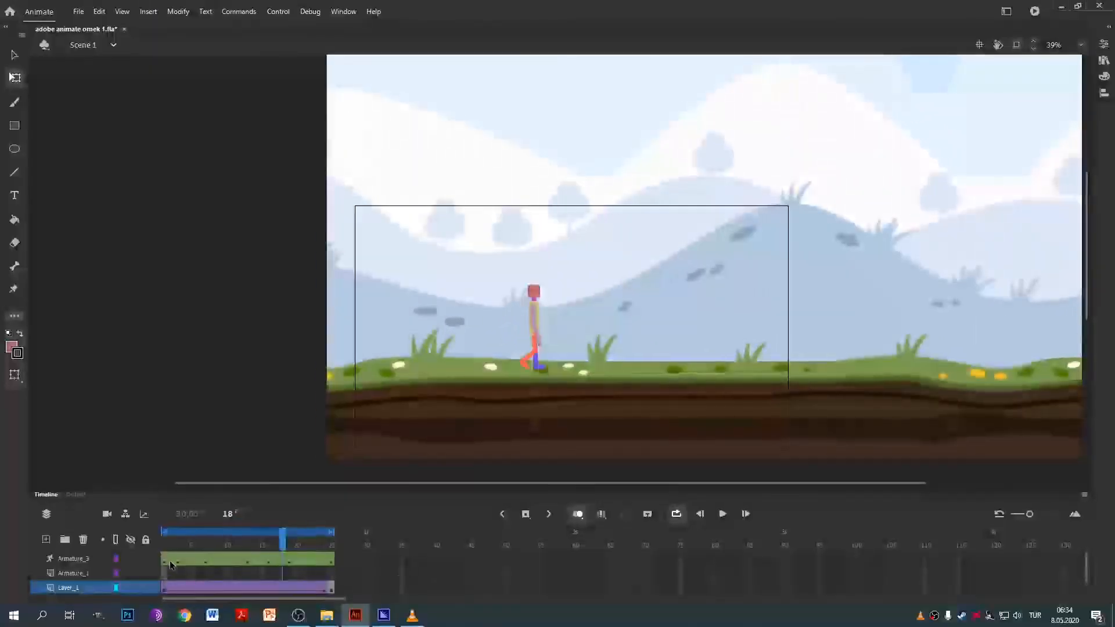
{"action": "left_click_drag", "start_coordinate": [161, 562], "coordinate": [329, 563]}
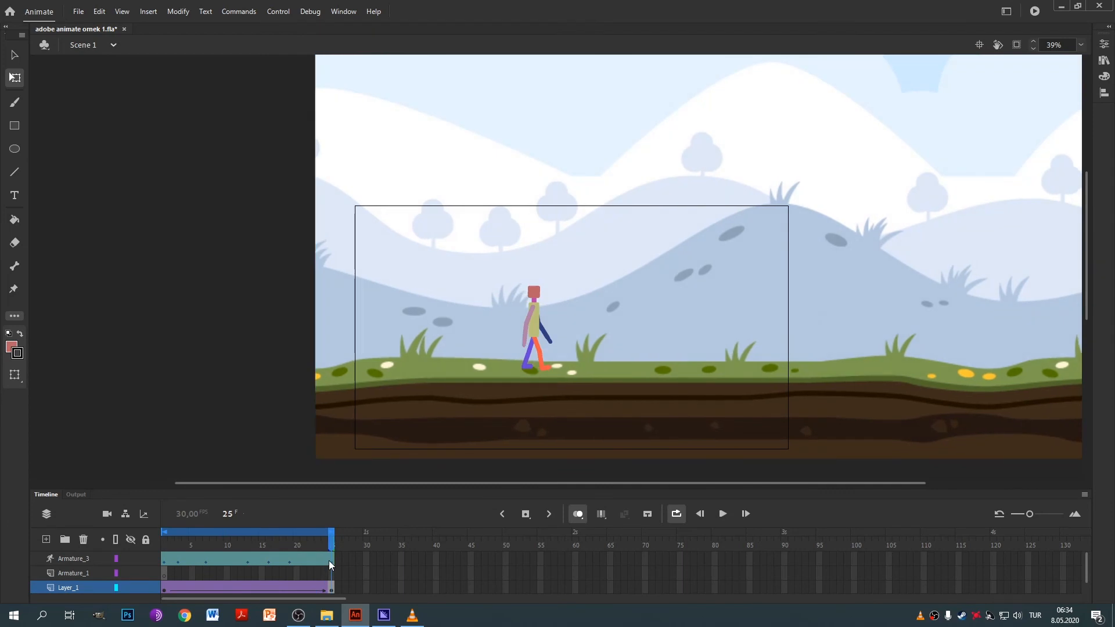
{"action": "left_click", "coordinate": [175, 559]}
{"action": "right_click", "coordinate": [165, 558]}
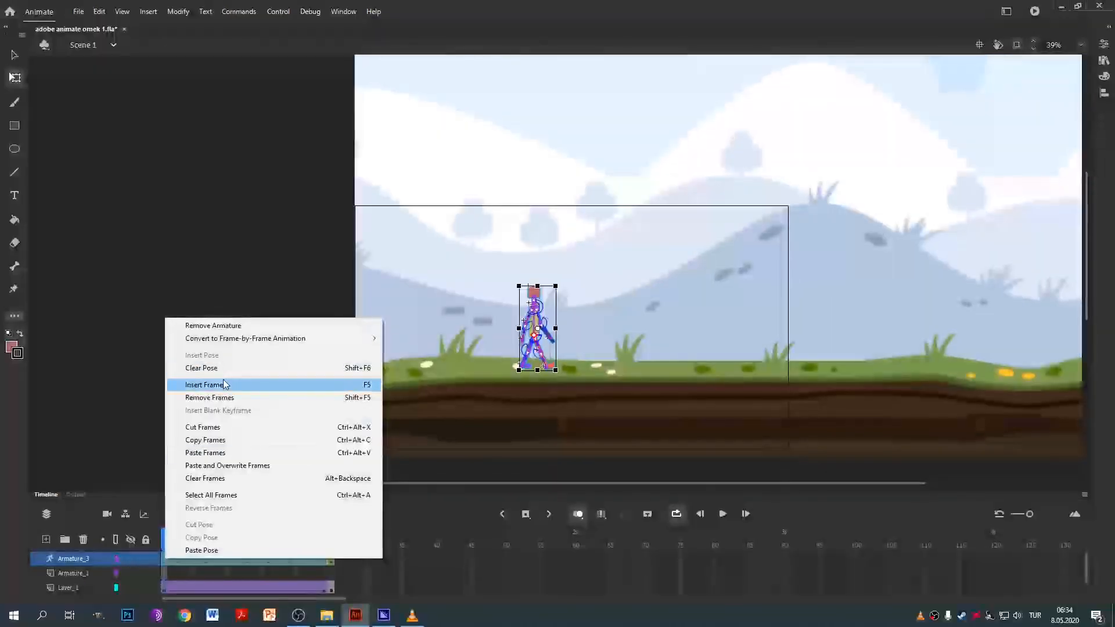
{"action": "left_click", "coordinate": [261, 440]}
{"action": "left_click", "coordinate": [341, 559]}
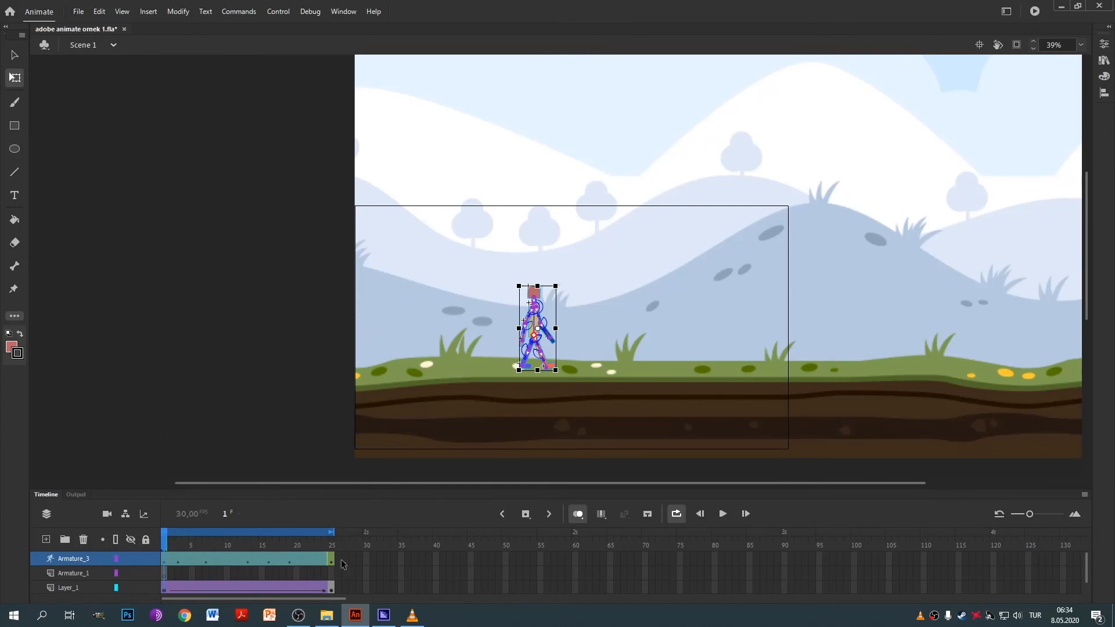
{"action": "right_click", "coordinate": [340, 559]}
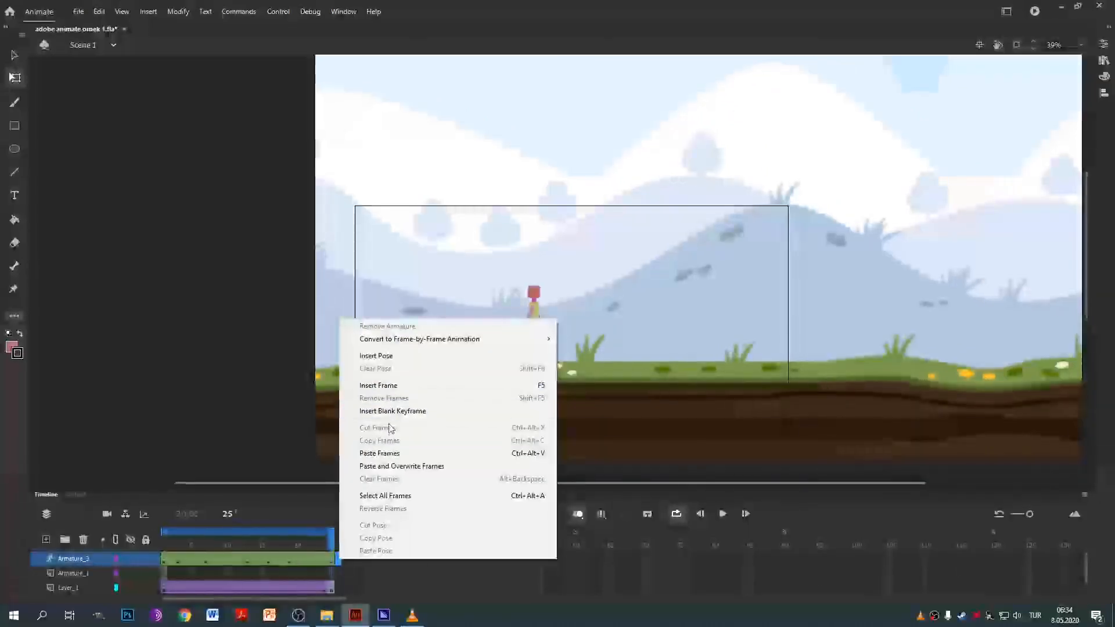
{"action": "left_click", "coordinate": [379, 453]}
{"action": "left_click_drag", "start_coordinate": [358, 545], "coordinate": [433, 555]}
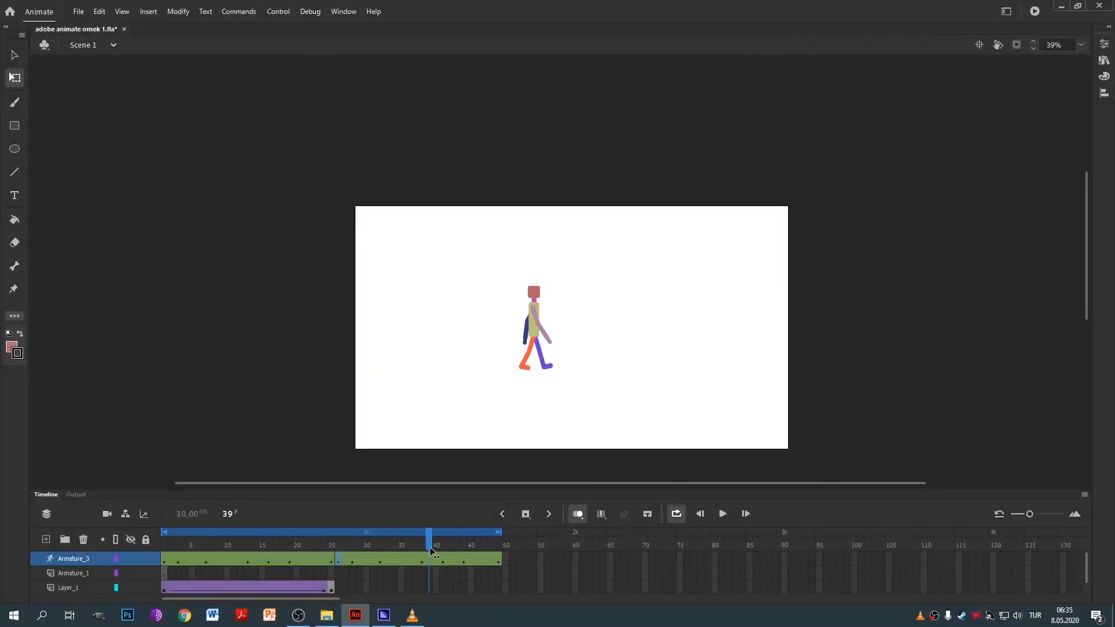
Paste third and fourth walk cycles after frames 49 and 73, reaching frame 97.
{"action": "left_click", "coordinate": [506, 563]}
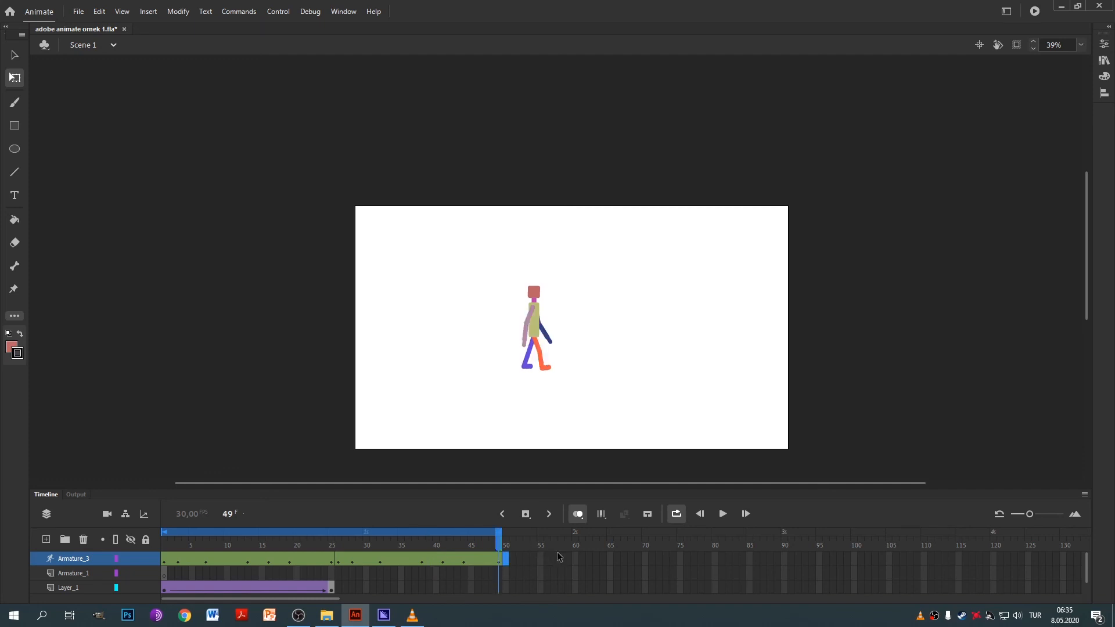
{"action": "key", "text": "F6"}
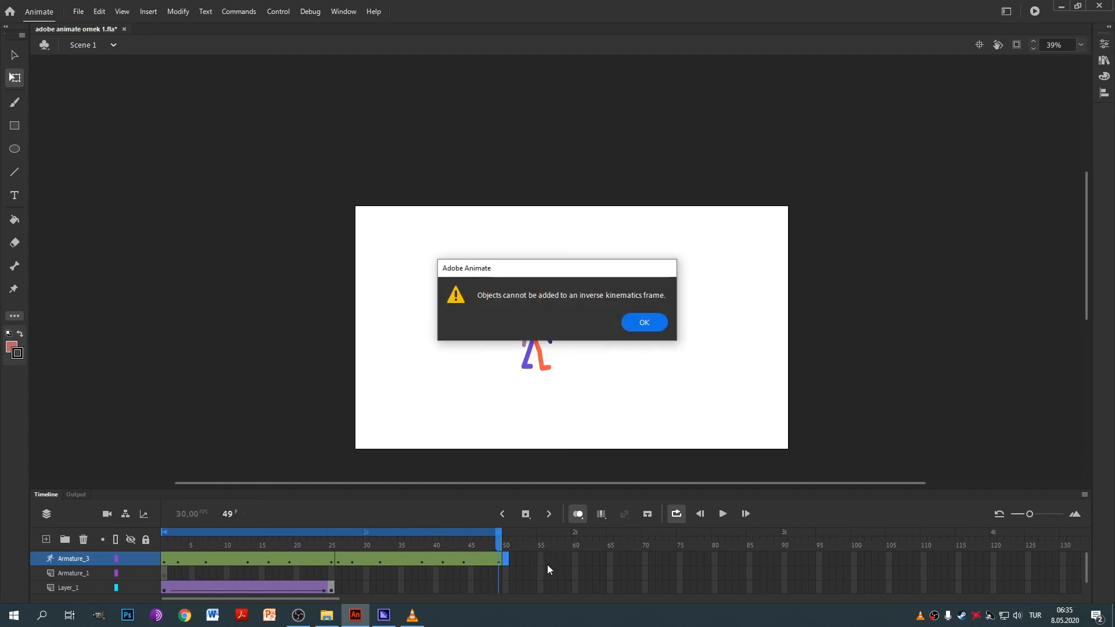
{"action": "left_click", "coordinate": [649, 324]}
{"action": "right_click", "coordinate": [506, 560]}
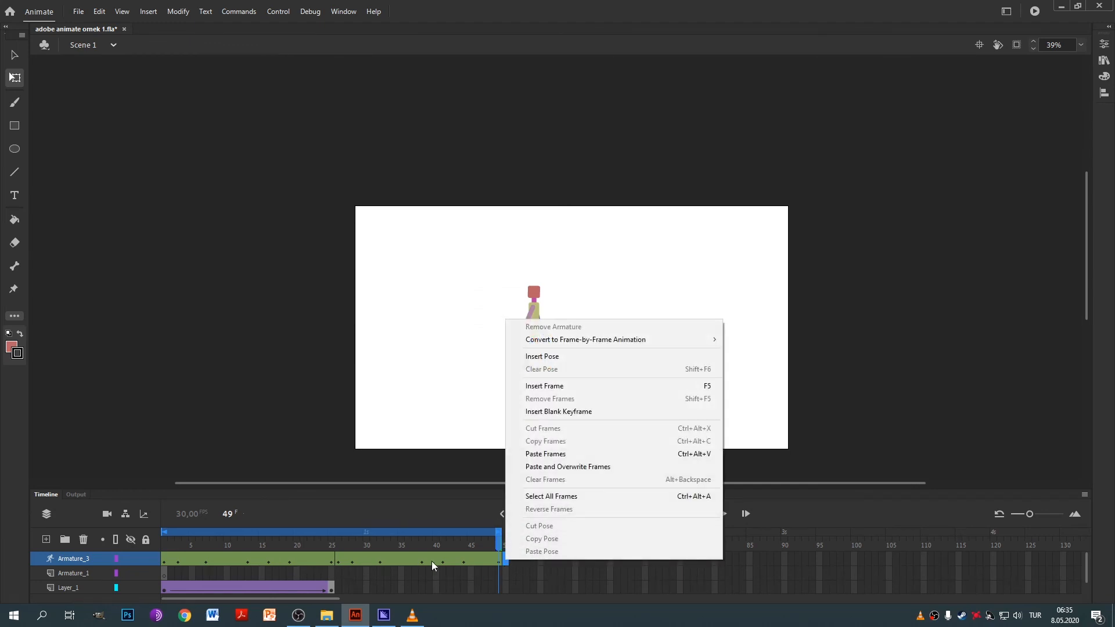
{"action": "left_click", "coordinate": [431, 565]}
{"action": "right_click", "coordinate": [509, 565]}
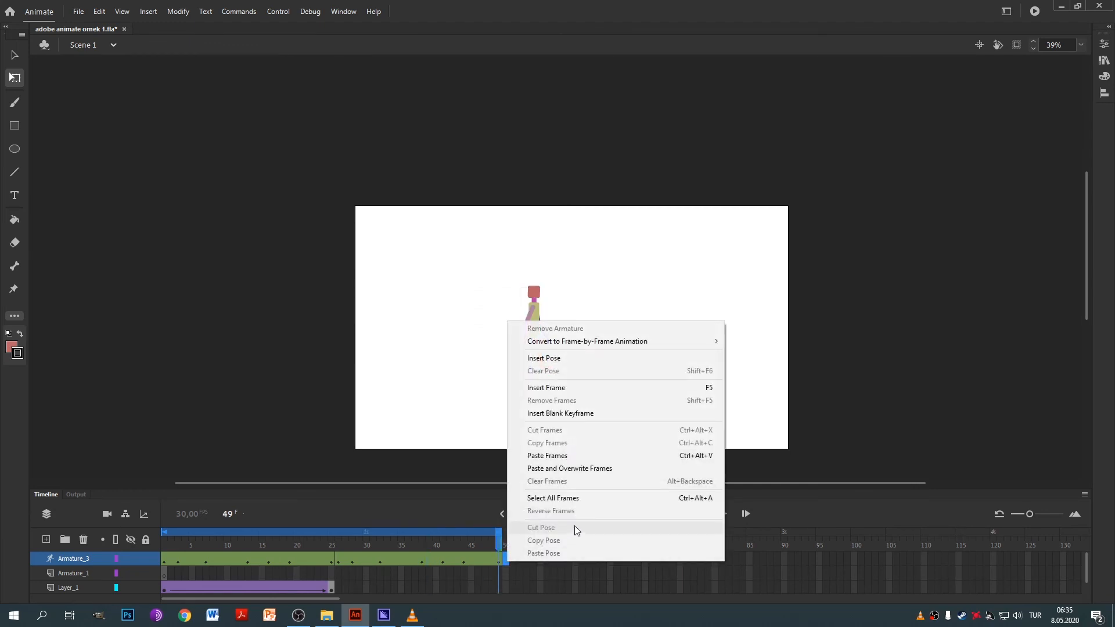
{"action": "left_click", "coordinate": [572, 457]}
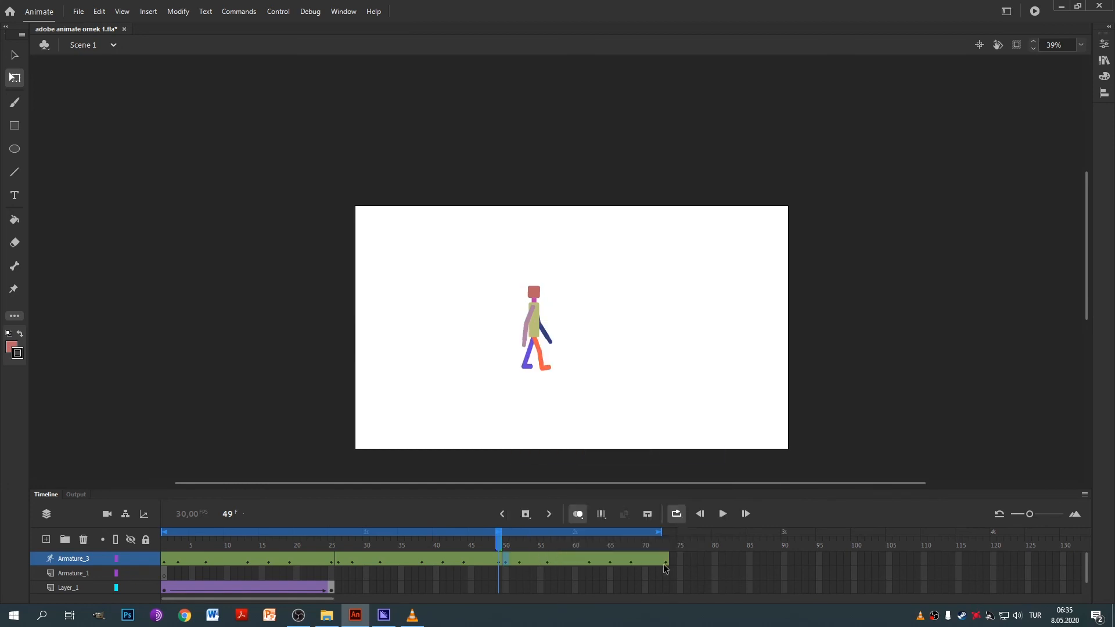
{"action": "right_click", "coordinate": [675, 564]}
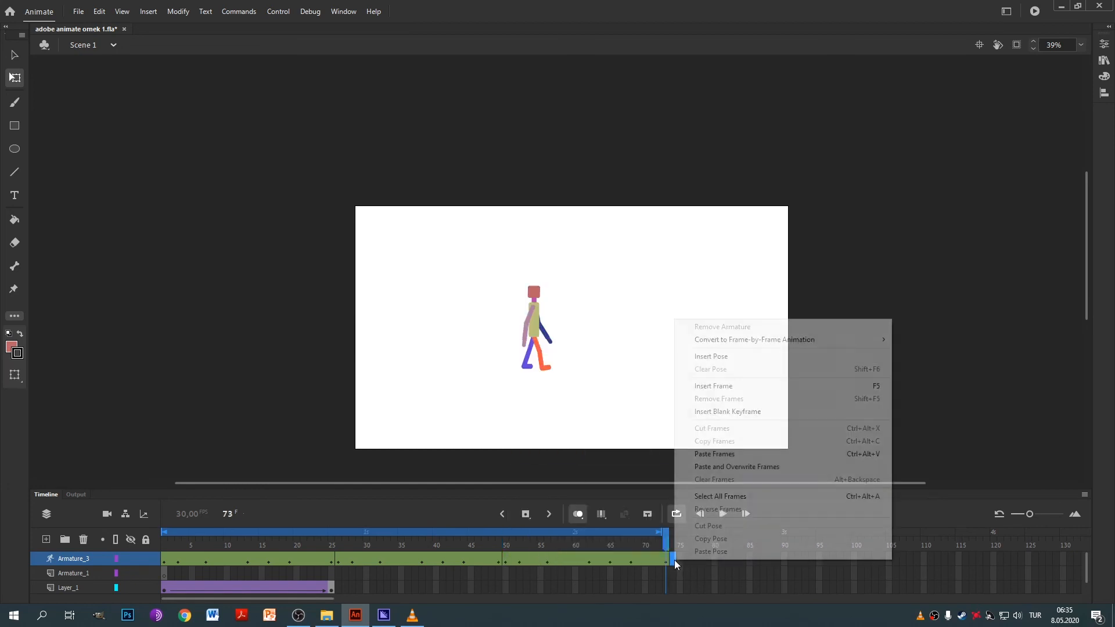
{"action": "left_click", "coordinate": [726, 453]}
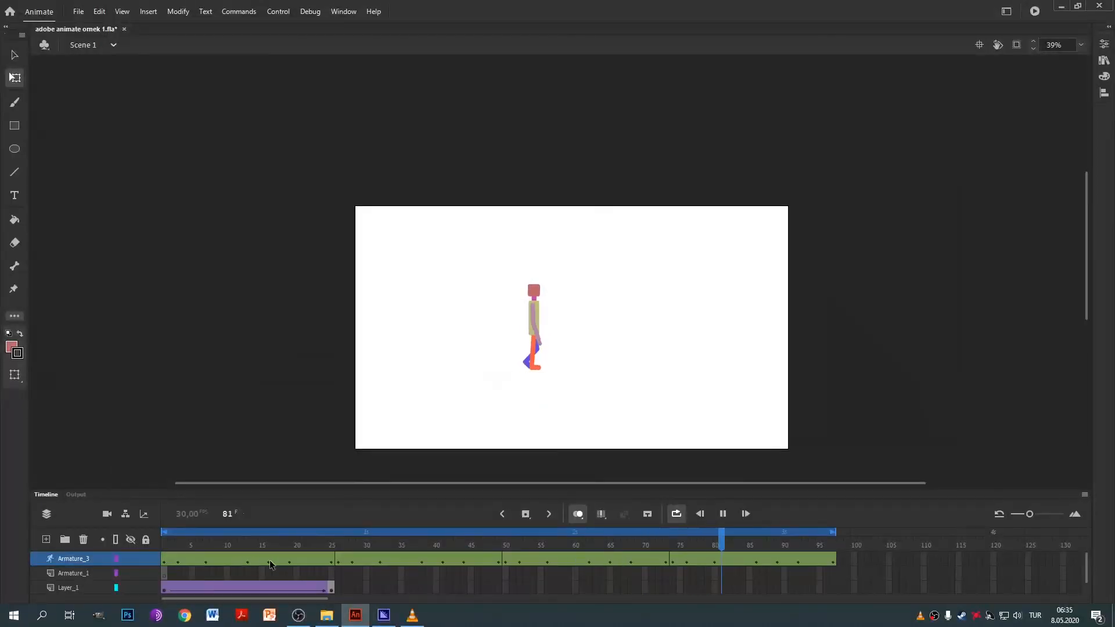
Remove the extra frames from the Layer_1 hills background, leaving only frame 1.
{"action": "key", "text": "Return"}
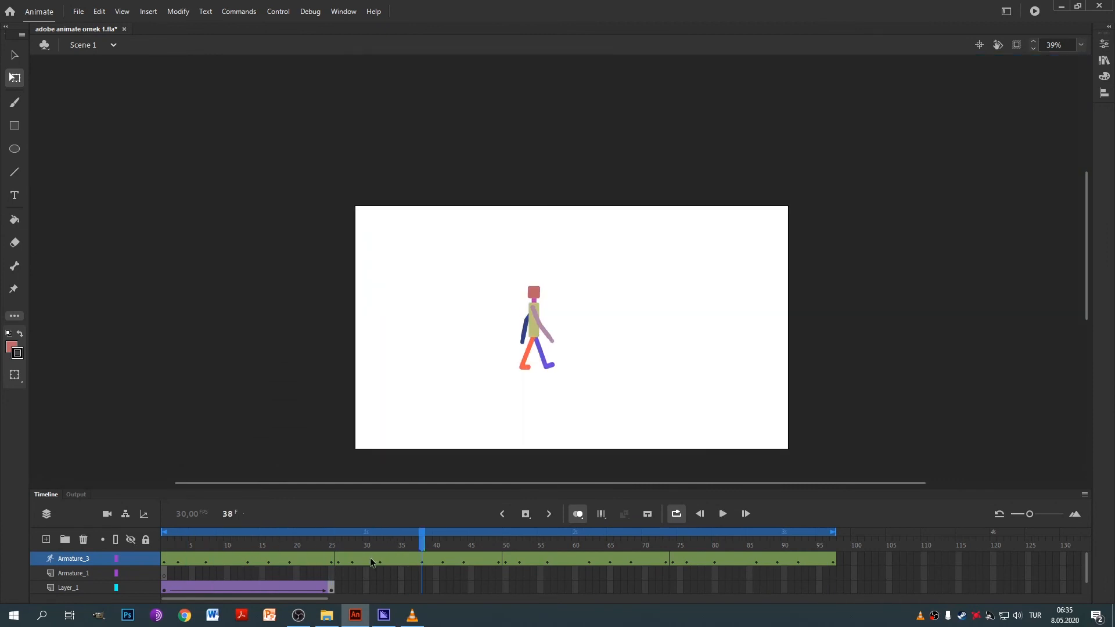
{"action": "left_click_drag", "start_coordinate": [337, 588], "coordinate": [170, 584]}
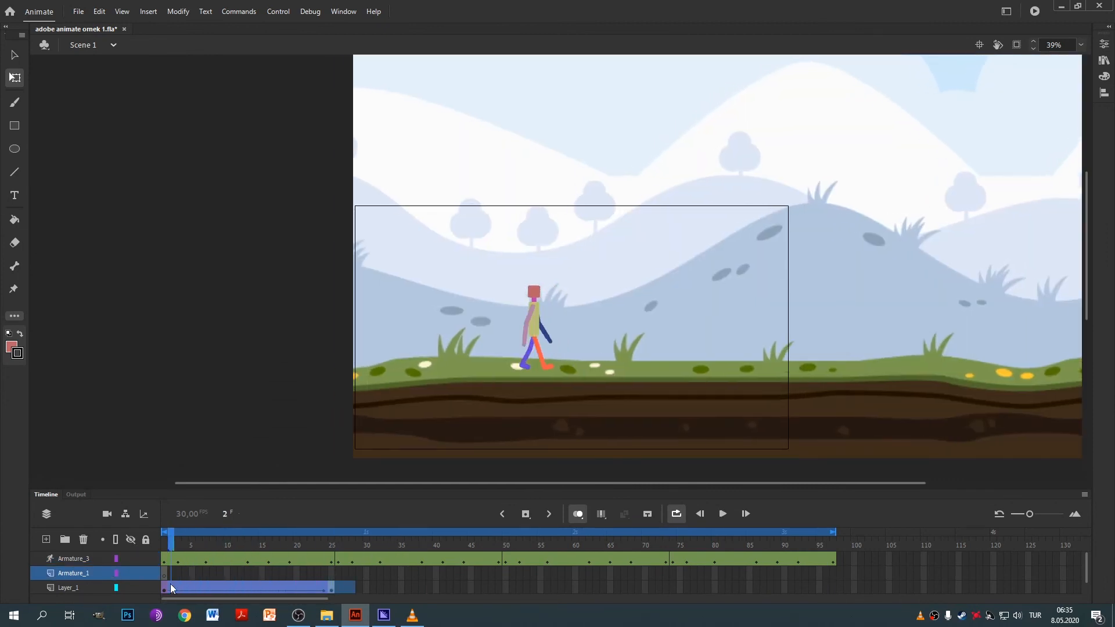
{"action": "right_click", "coordinate": [169, 584]}
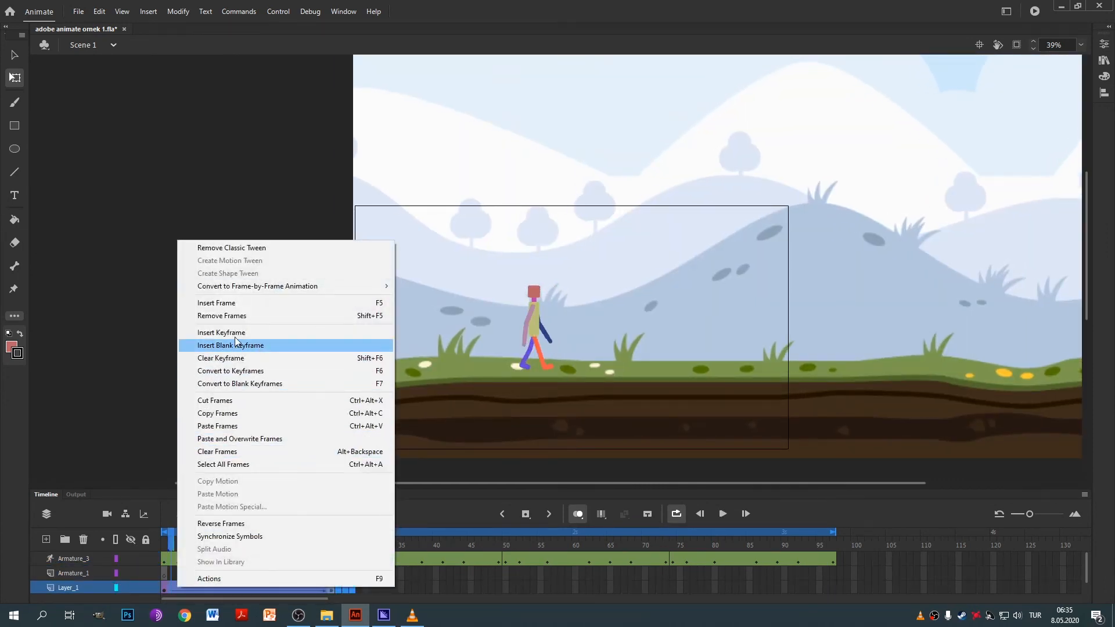
{"action": "left_click", "coordinate": [244, 315]}
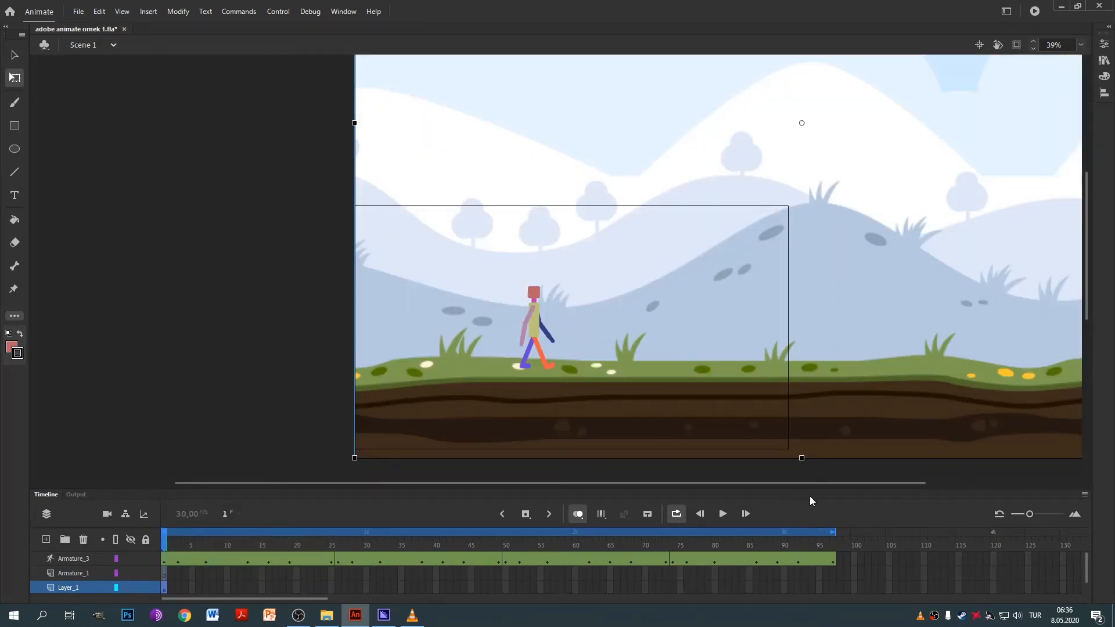
Copy Layer_1's frame 1 and paste it as a keyframe at frame 97.
{"action": "right_click", "coordinate": [164, 590]}
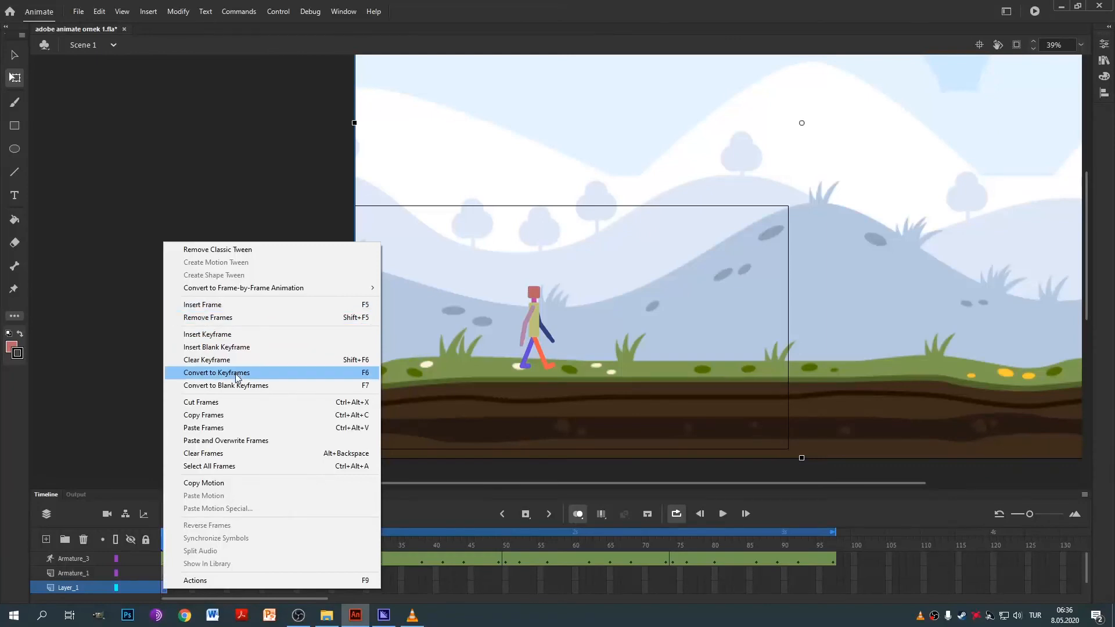
{"action": "left_click", "coordinate": [227, 416]}
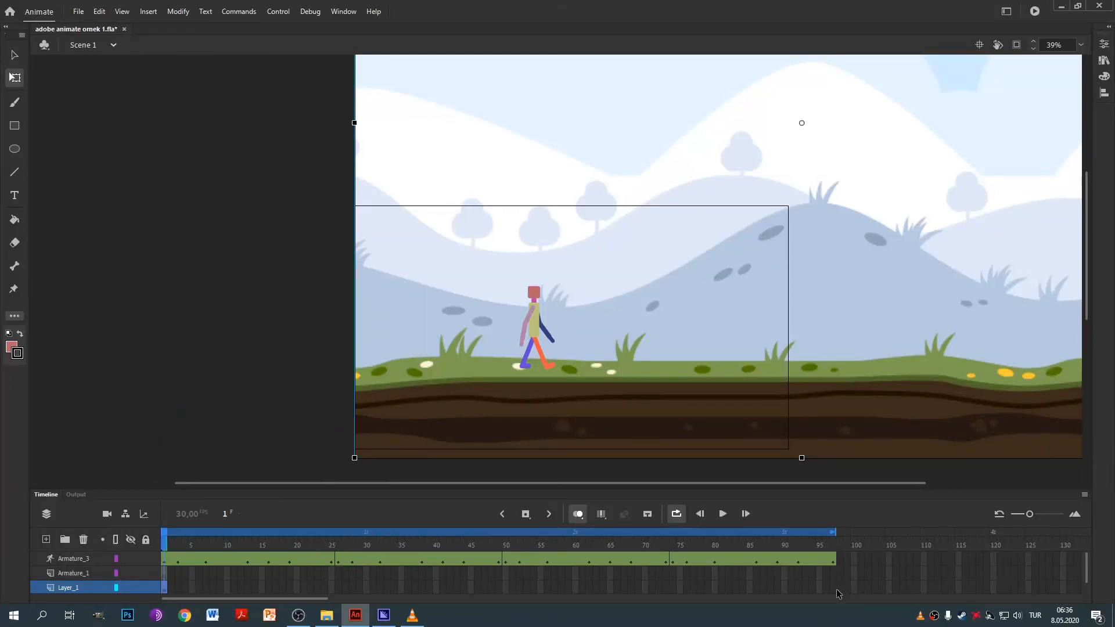
{"action": "left_click", "coordinate": [834, 589]}
{"action": "right_click", "coordinate": [834, 589]}
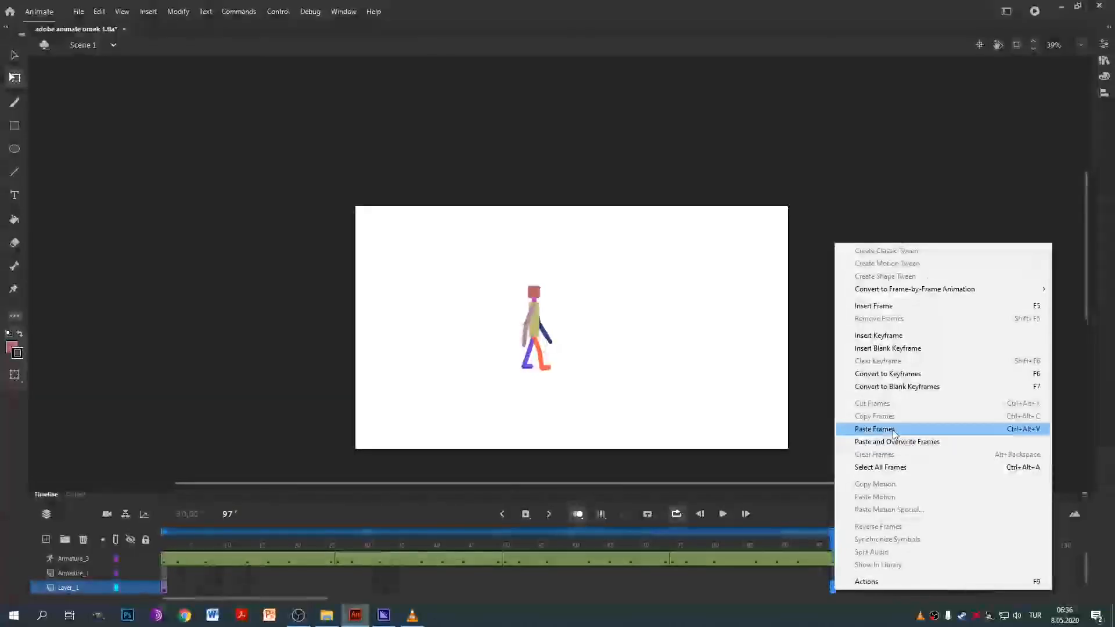
{"action": "left_click", "coordinate": [856, 425]}
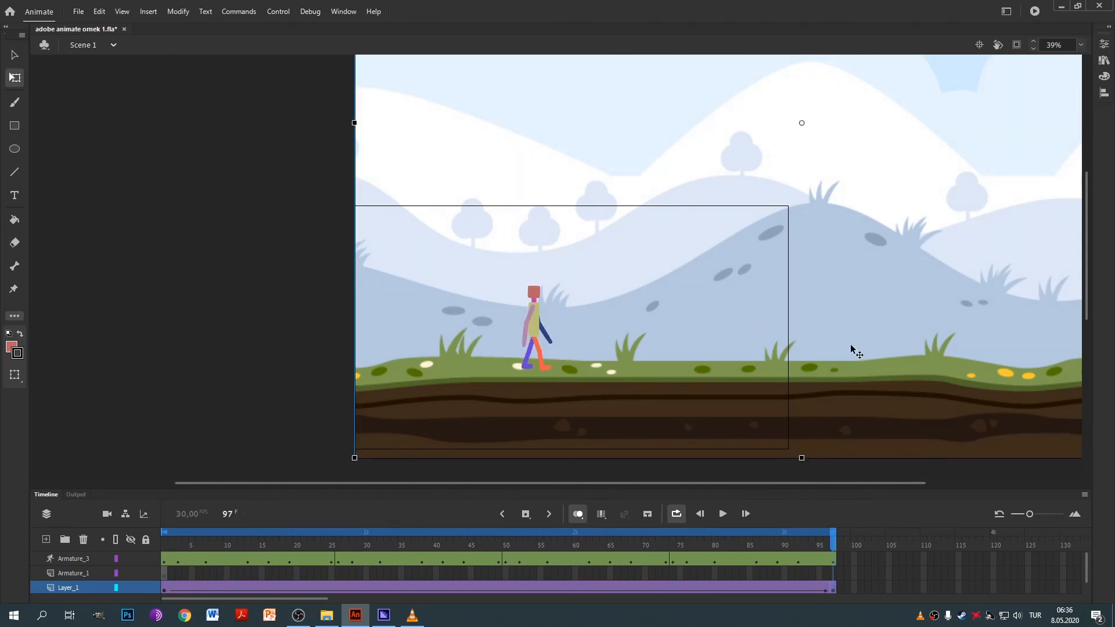
Slide the hills background about 396 px left at frame 97, nudging it right slightly to fine-tune the scroll.
{"action": "left_click_drag", "start_coordinate": [858, 353], "coordinate": [619, 351]}
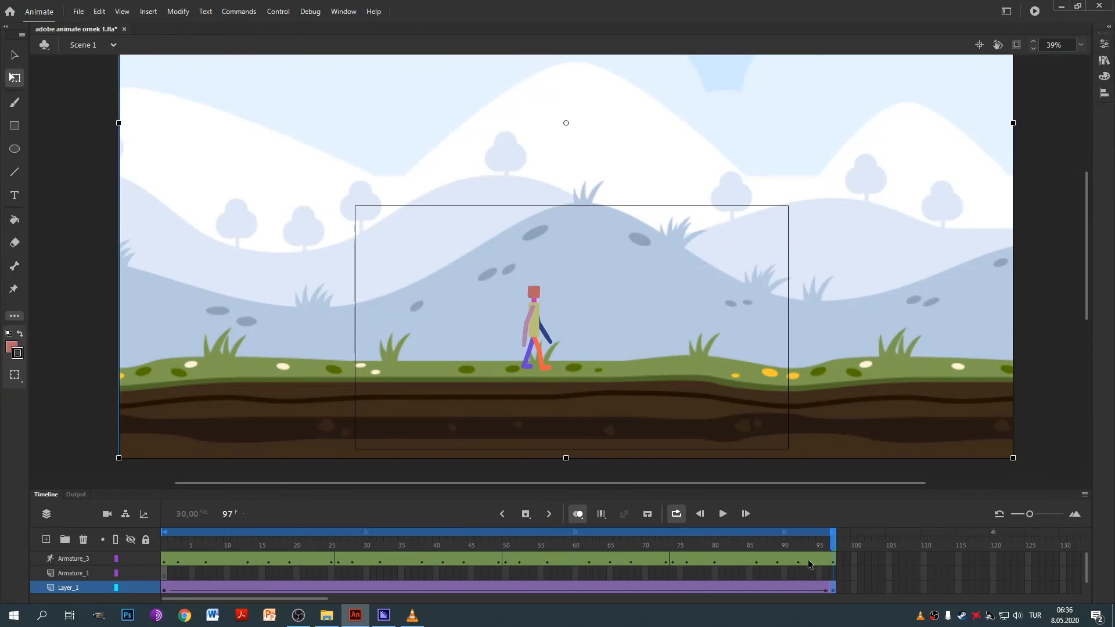
{"action": "left_click_drag", "start_coordinate": [834, 546], "coordinate": [826, 625]}
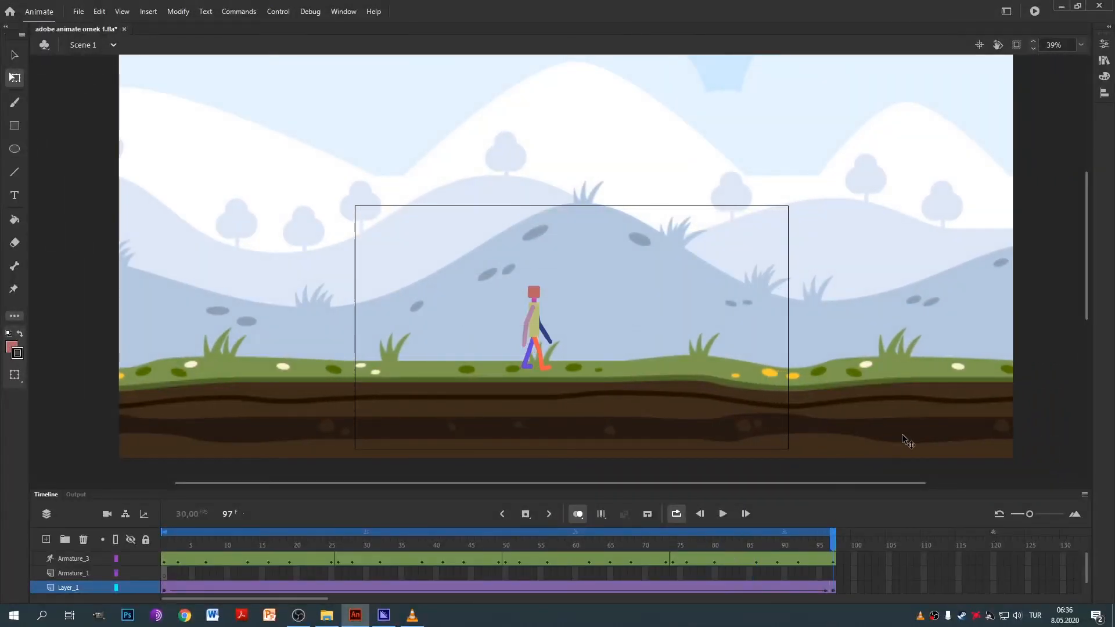
{"action": "left_click", "coordinate": [881, 427]}
{"action": "left_click_drag", "start_coordinate": [882, 427], "coordinate": [893, 426]}
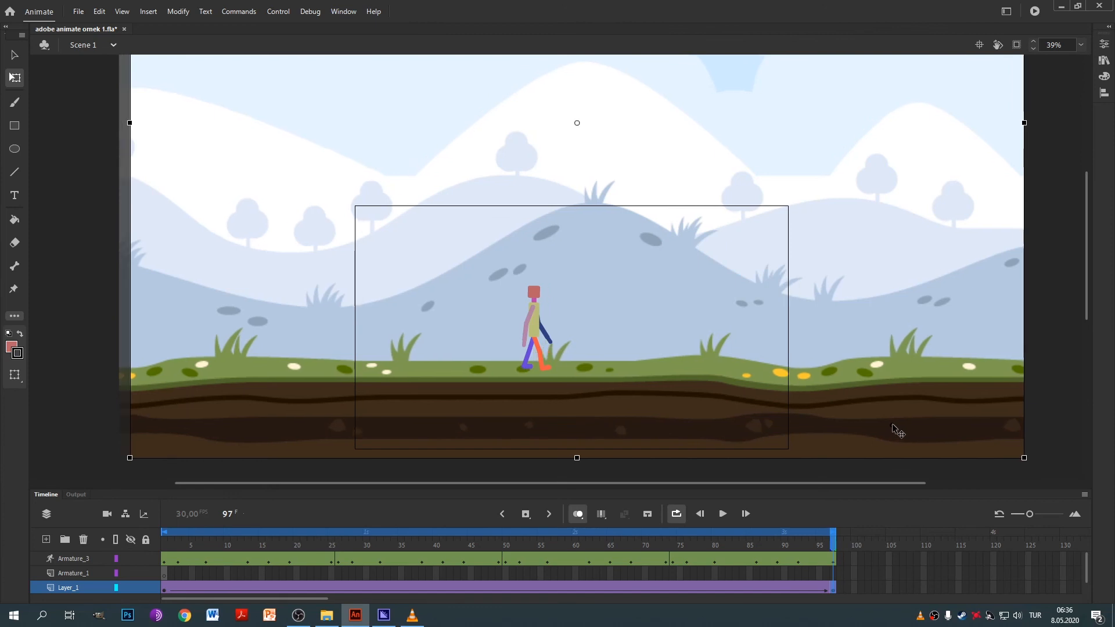
{"action": "left_click_drag", "start_coordinate": [837, 543], "coordinate": [834, 570]}
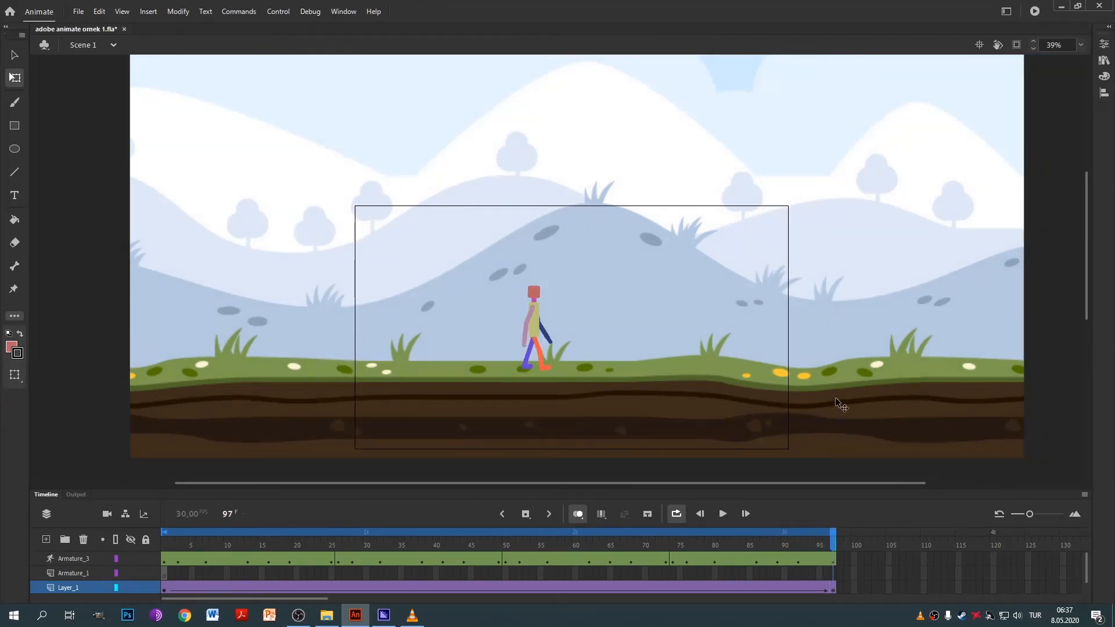
{"action": "left_click_drag", "start_coordinate": [835, 397], "coordinate": [840, 397]}
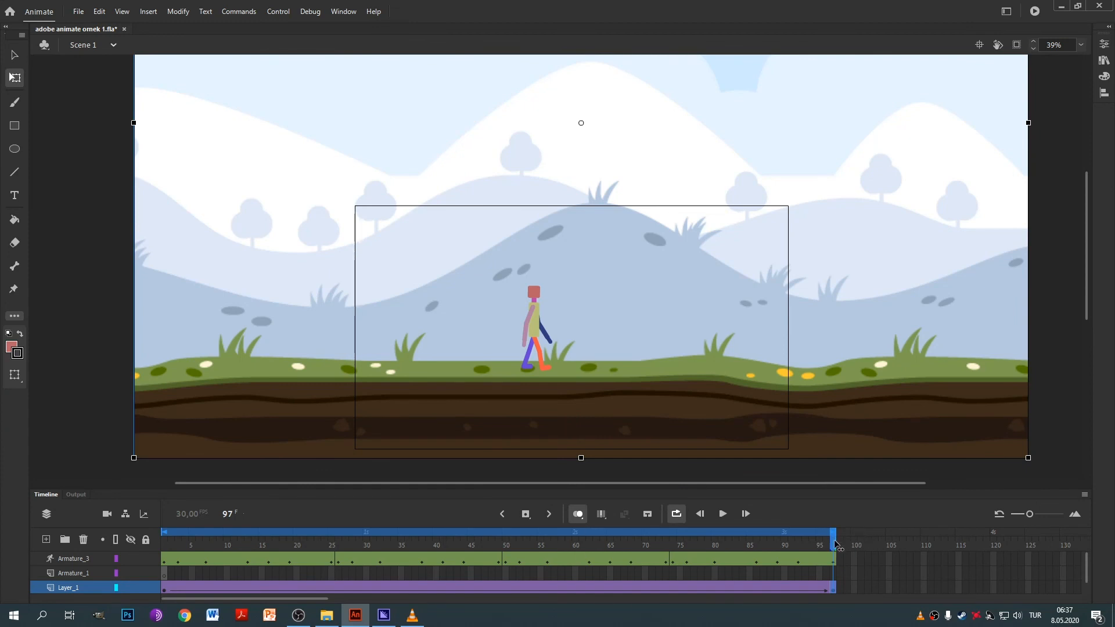
{"action": "left_click_drag", "start_coordinate": [837, 545], "coordinate": [390, 551]}
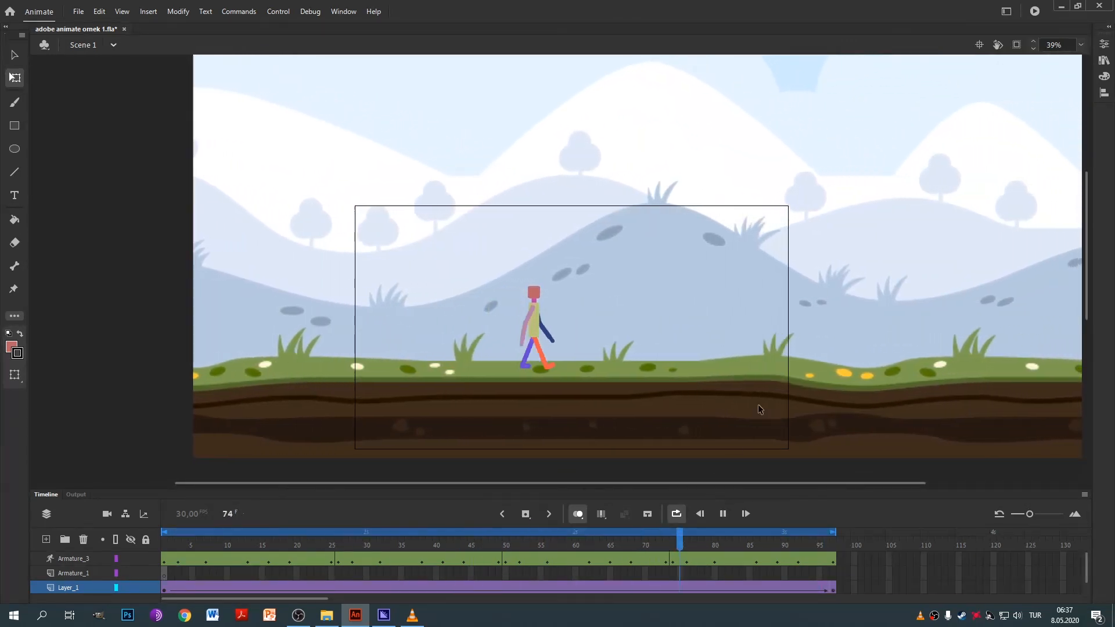
{"action": "key", "text": "Return"}
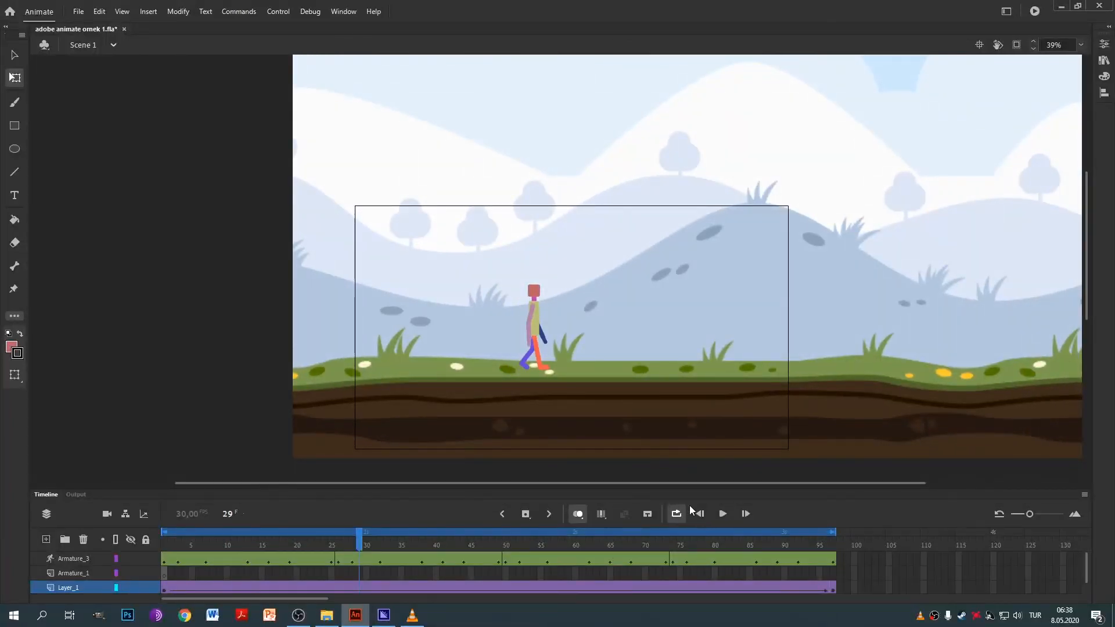
{"action": "key", "text": "Return"}
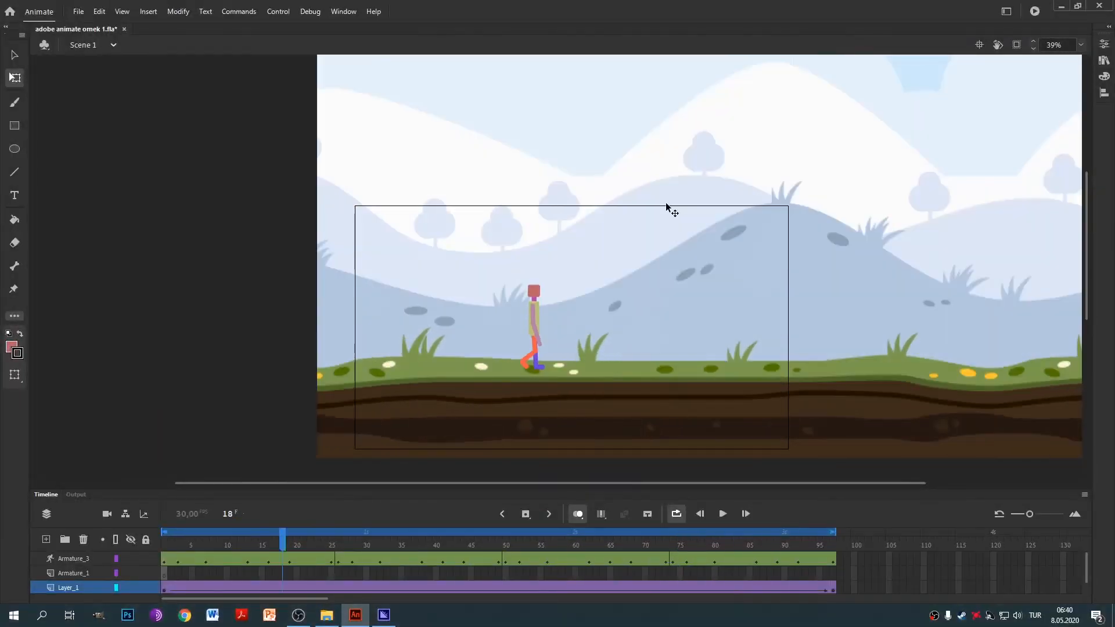
Export frames 1–97 as an H.264 video named 'adobe animate ornek 4'.
{"action": "left_click", "coordinate": [79, 13]}
{"action": "mouse_move", "coordinate": [146, 202]}
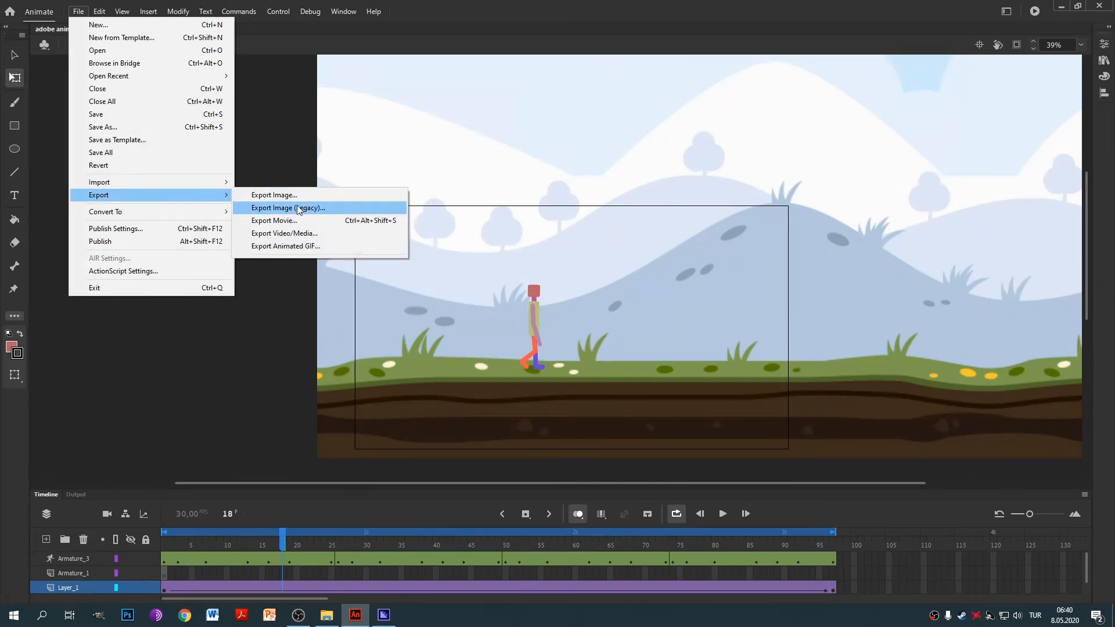
{"action": "left_click", "coordinate": [304, 238]}
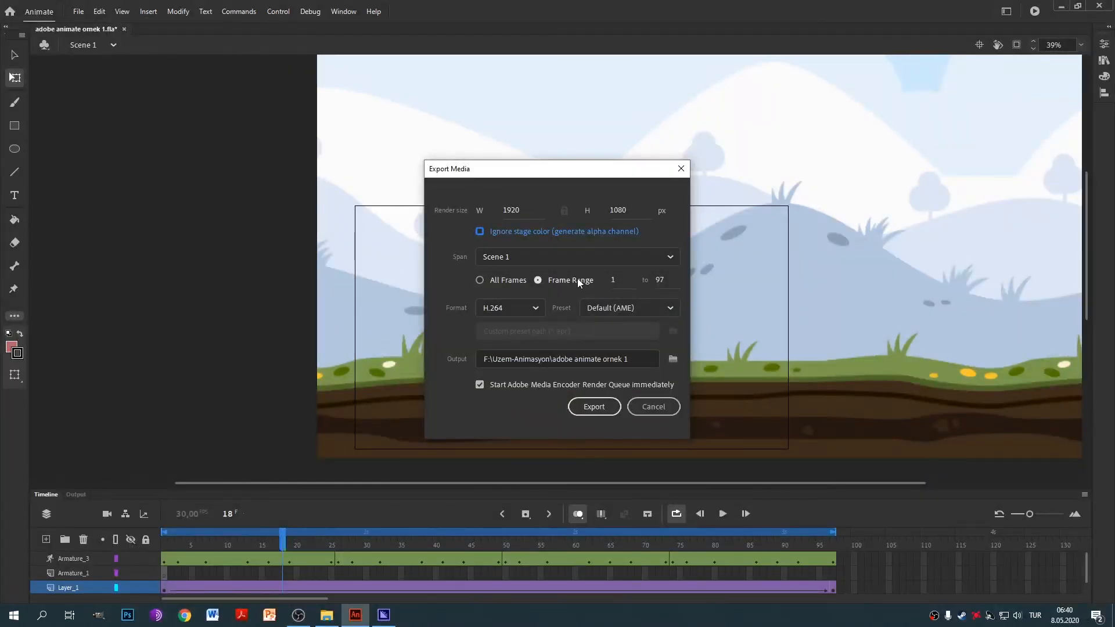
{"action": "left_click", "coordinate": [521, 309]}
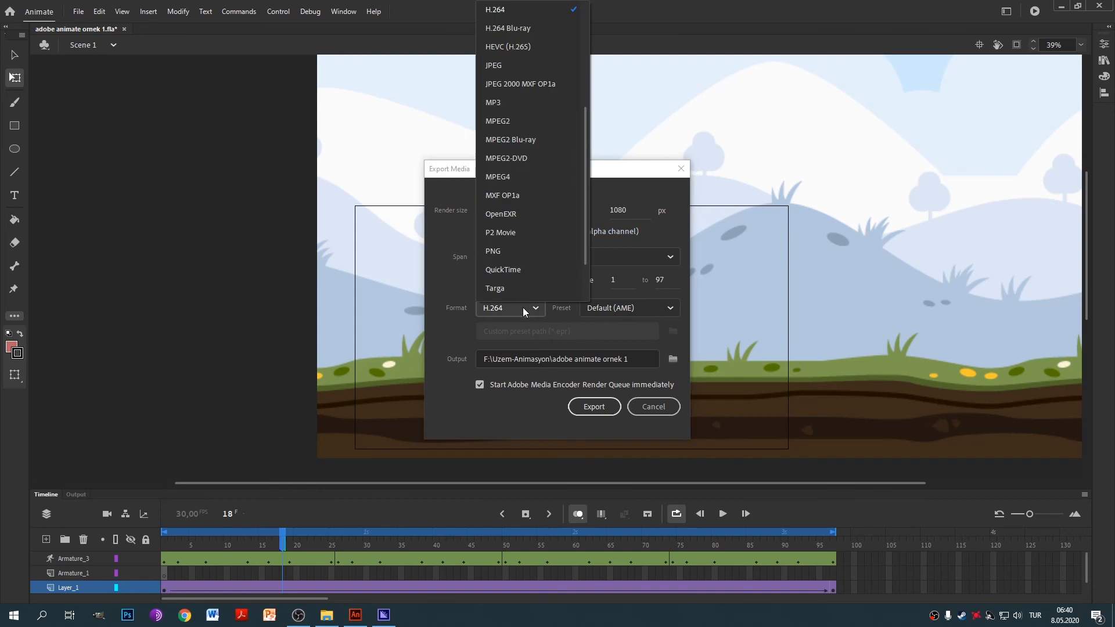
{"action": "left_click", "coordinate": [521, 311]}
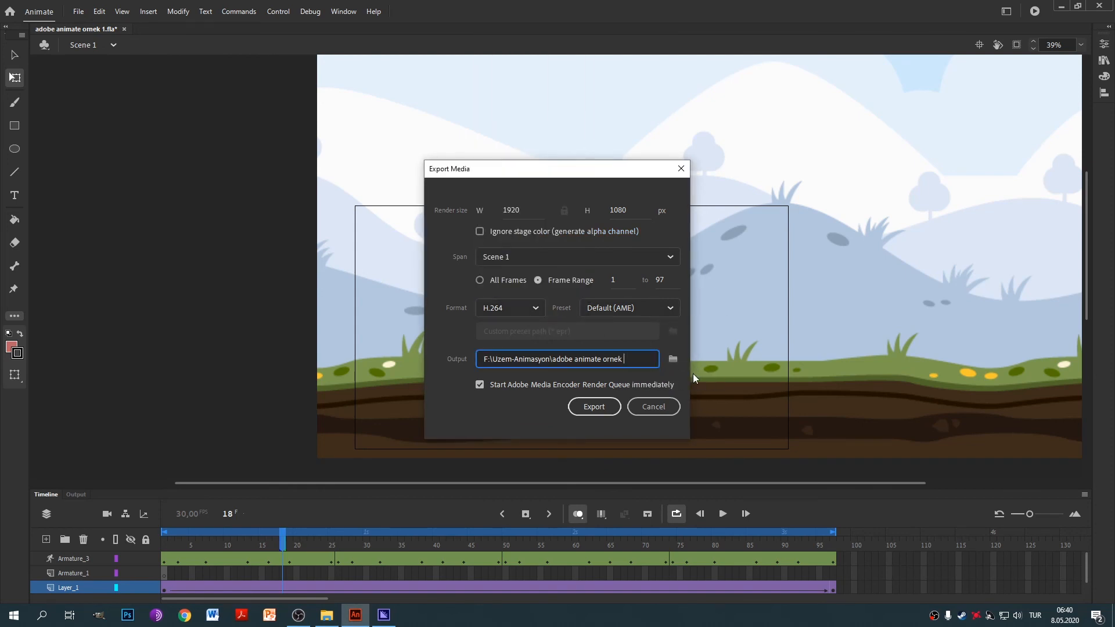
{"action": "type", "text": "4"}
{"action": "left_click", "coordinate": [593, 406]}
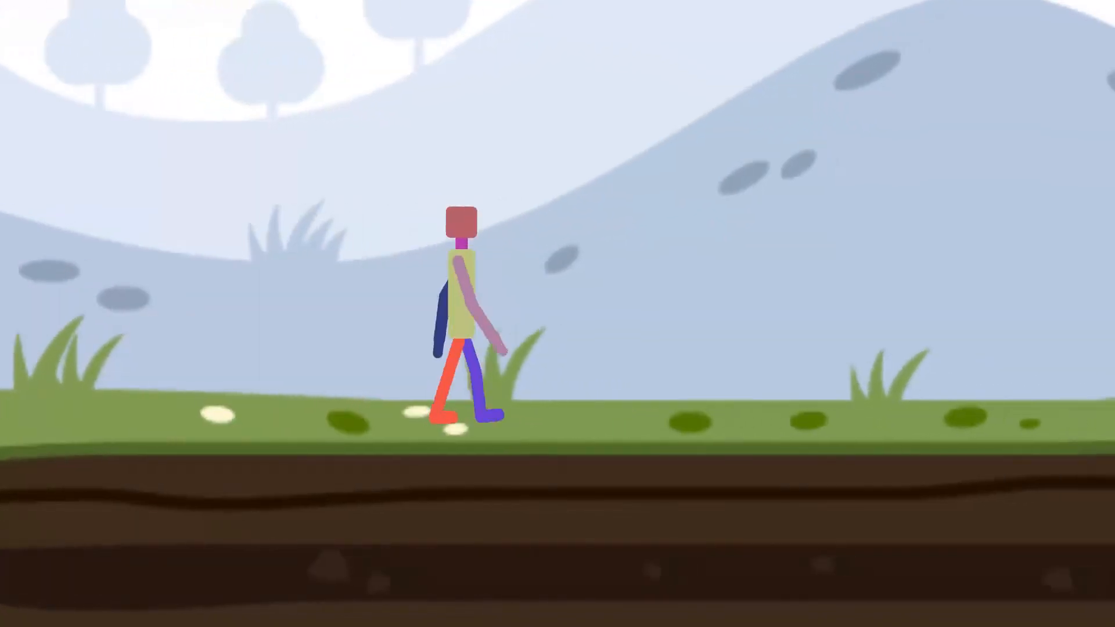